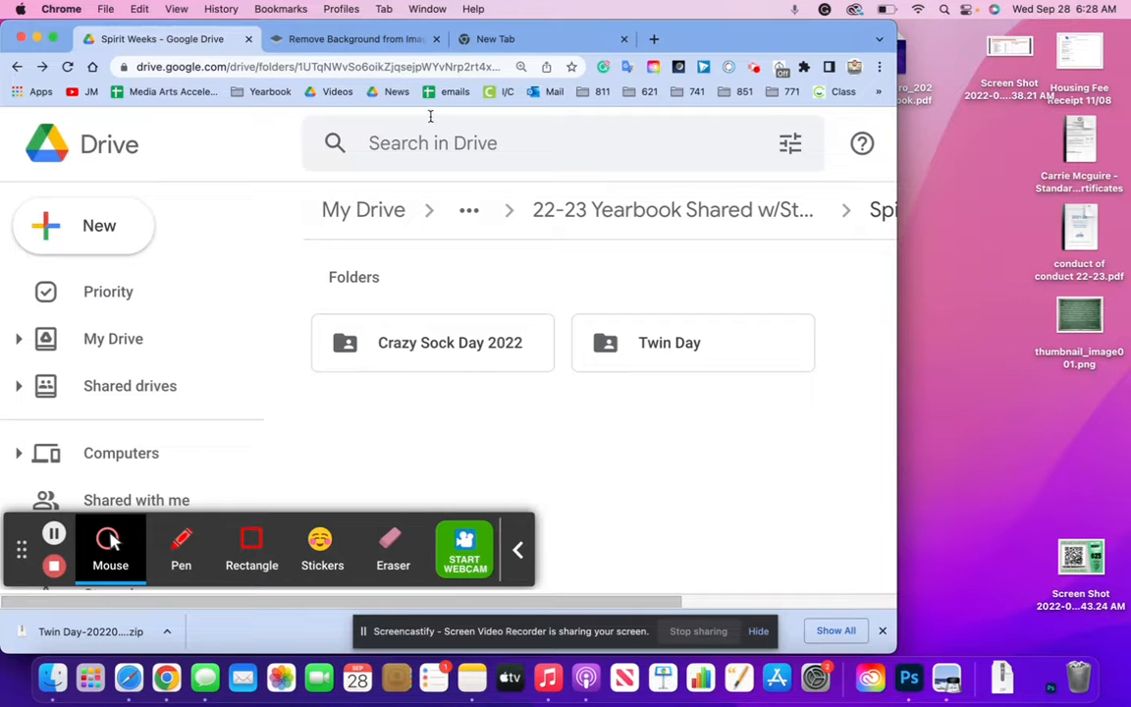
Close the spare blank tab and return to the Spirit Weeks Drive folder
{"action": "left_click", "coordinate": [564, 39]}
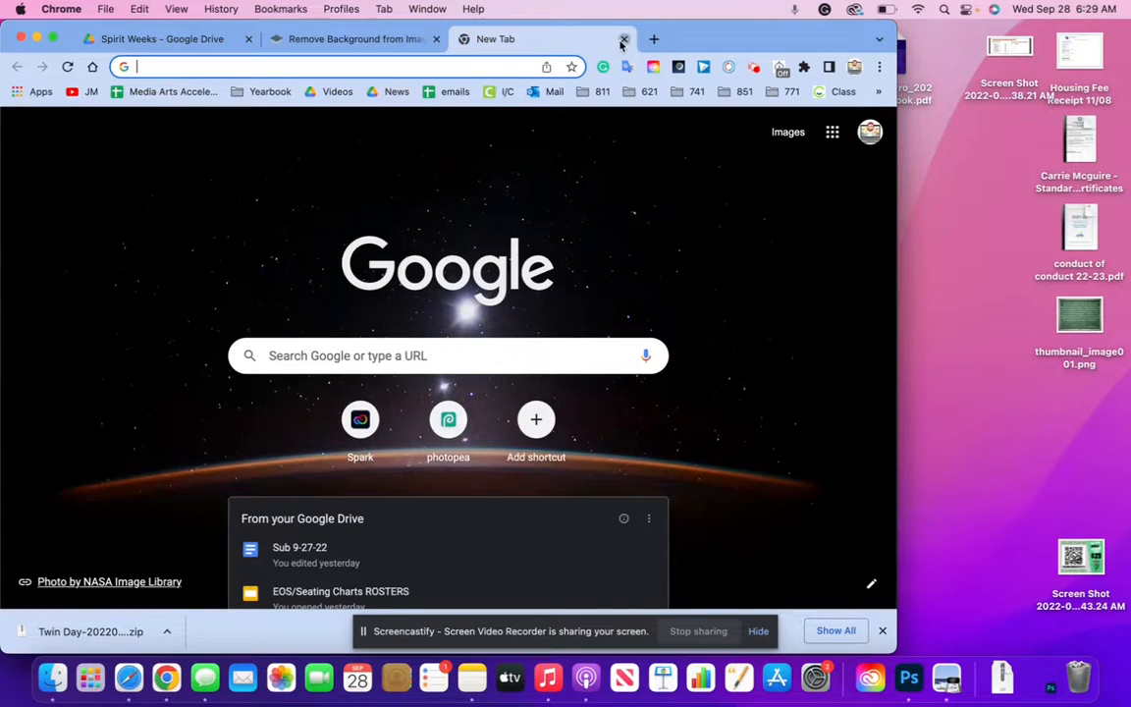
{"action": "left_click", "coordinate": [622, 40]}
{"action": "left_click", "coordinate": [167, 41]}
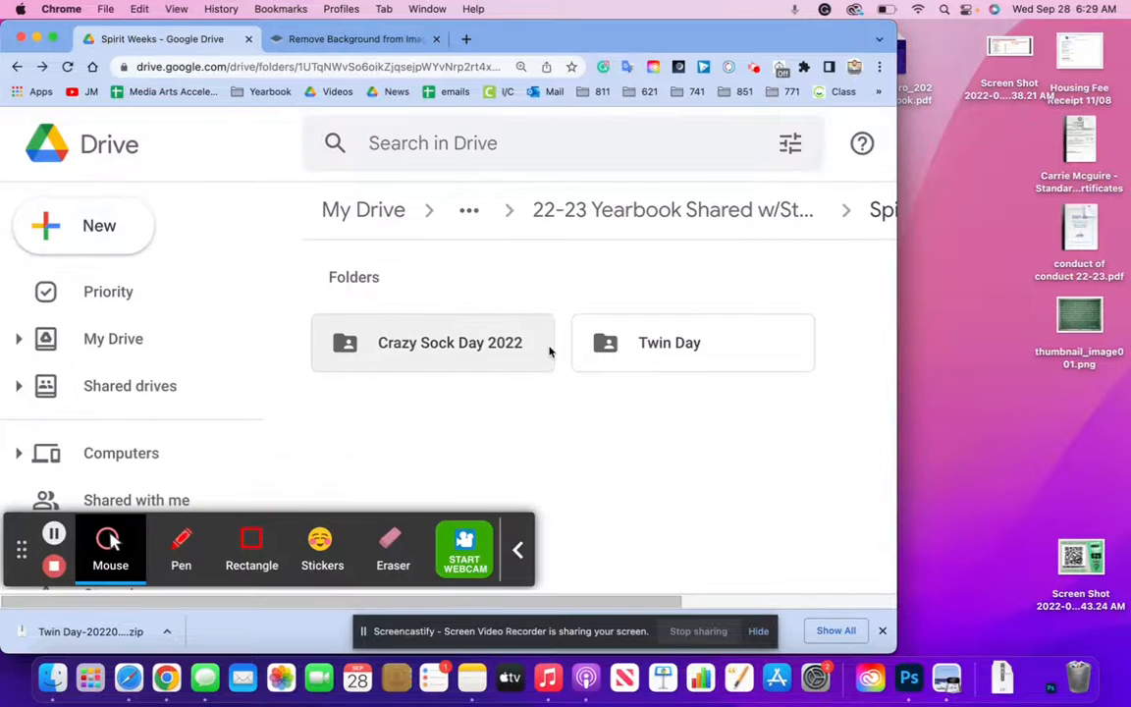
{"action": "left_click", "coordinate": [344, 39]}
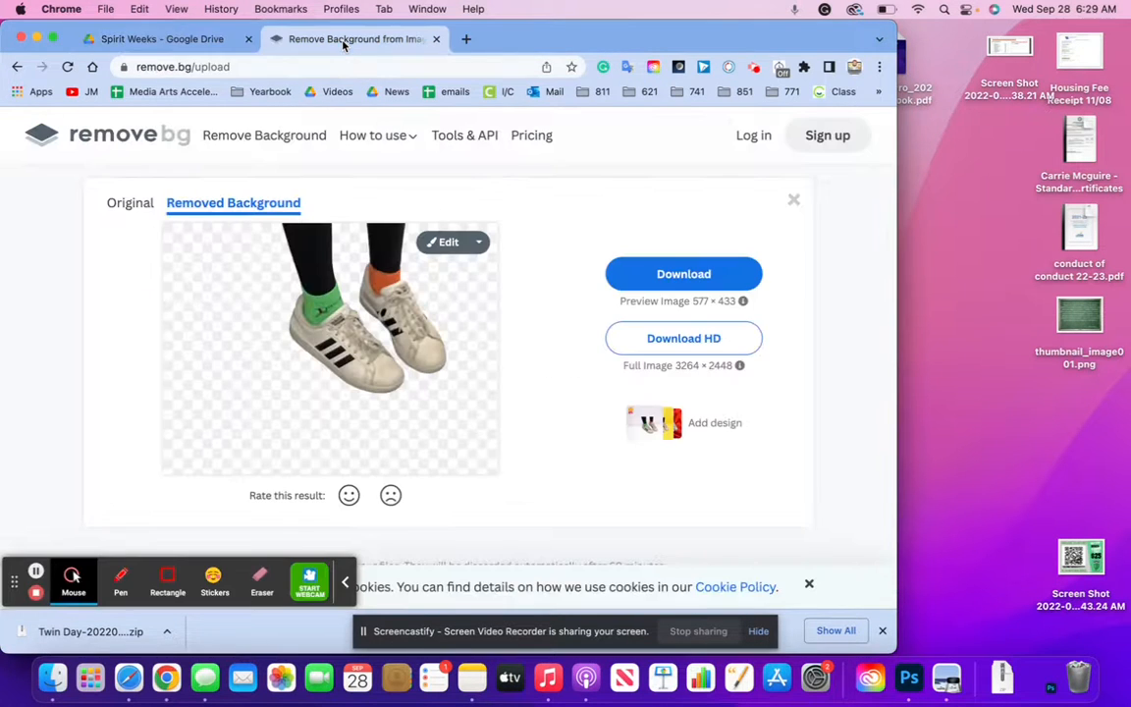
{"action": "left_click", "coordinate": [180, 40]}
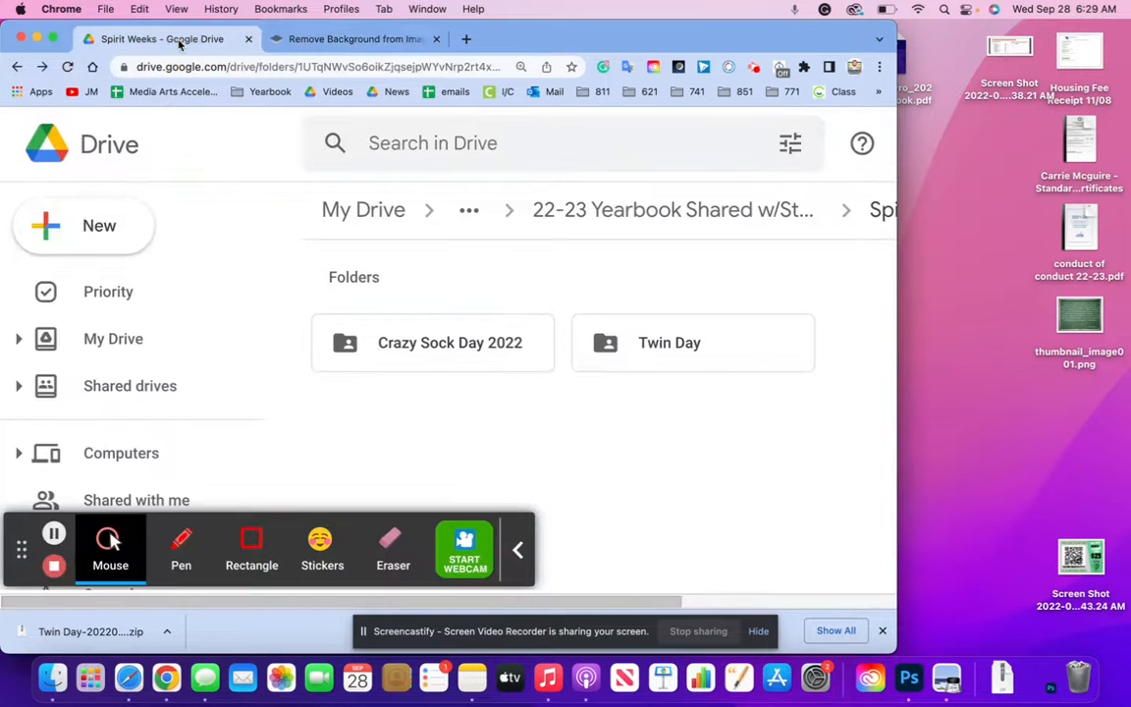
Download the Twin Day folder from Drive as a zip file
{"action": "right_click", "coordinate": [727, 341]}
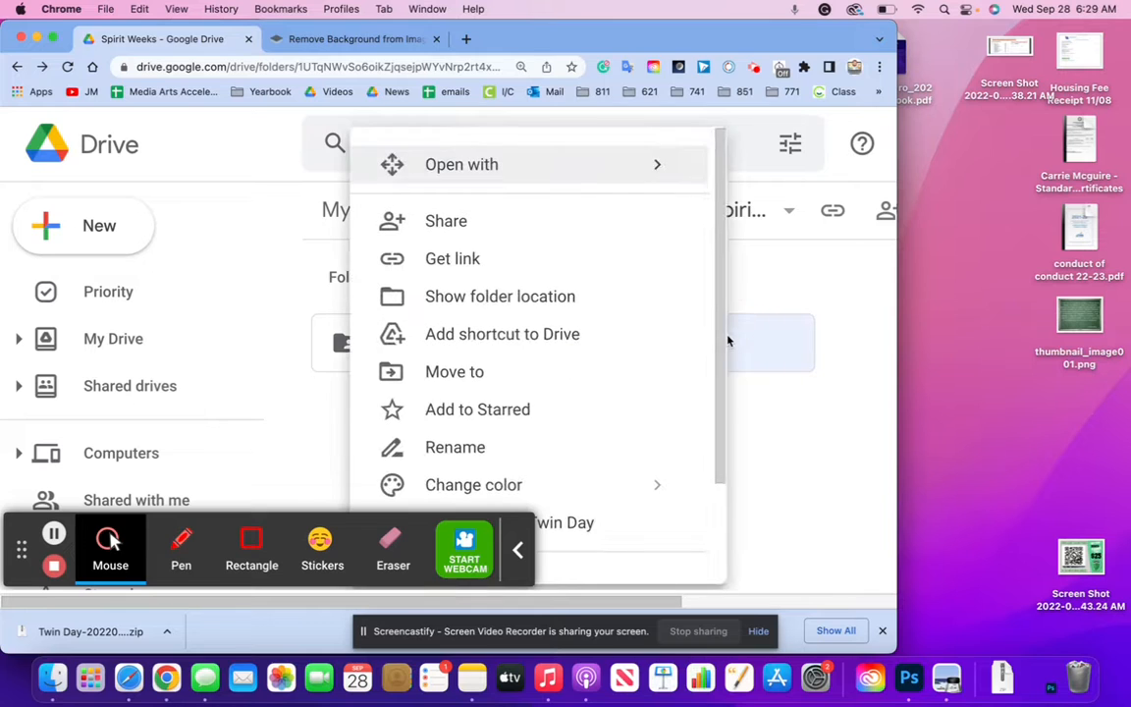
{"action": "left_click", "coordinate": [517, 550]}
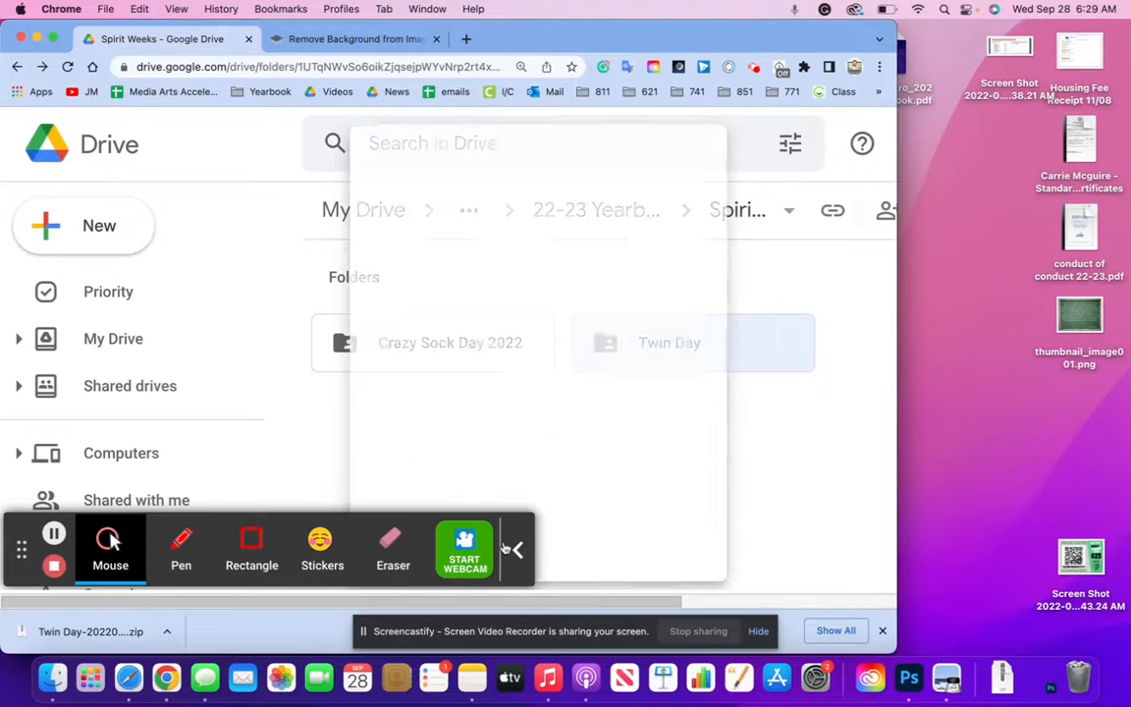
{"action": "right_click", "coordinate": [665, 346]}
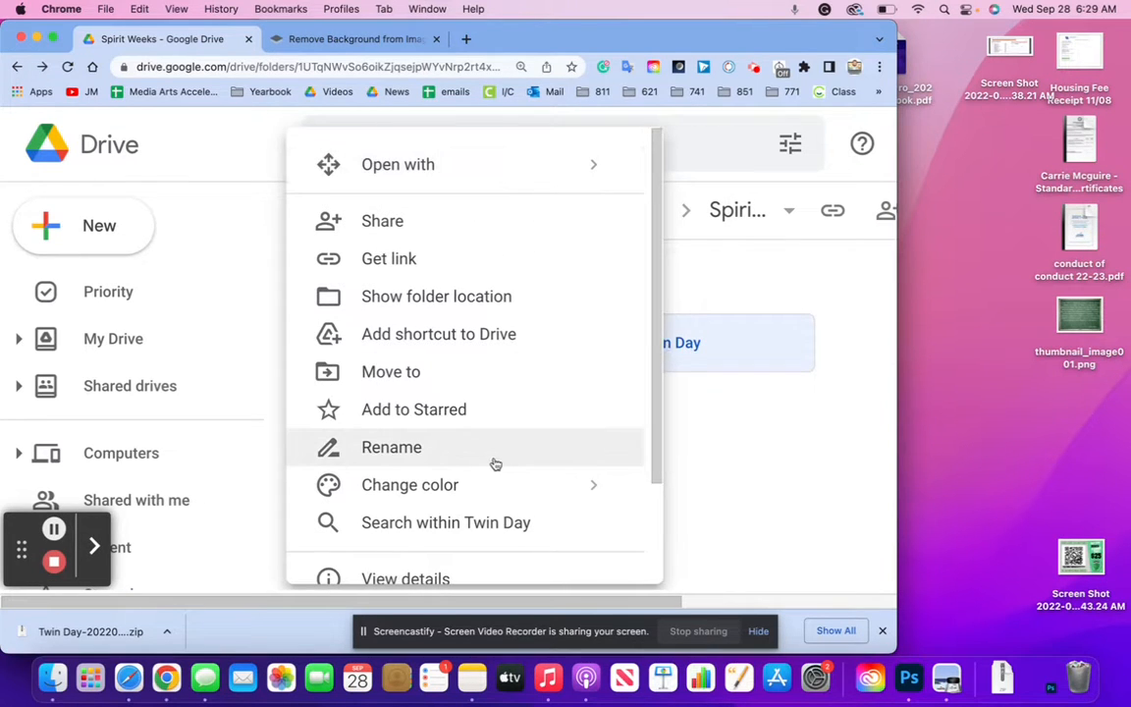
{"action": "scroll", "coordinate": [491, 465], "scroll_direction": "down", "scroll_amount": 3}
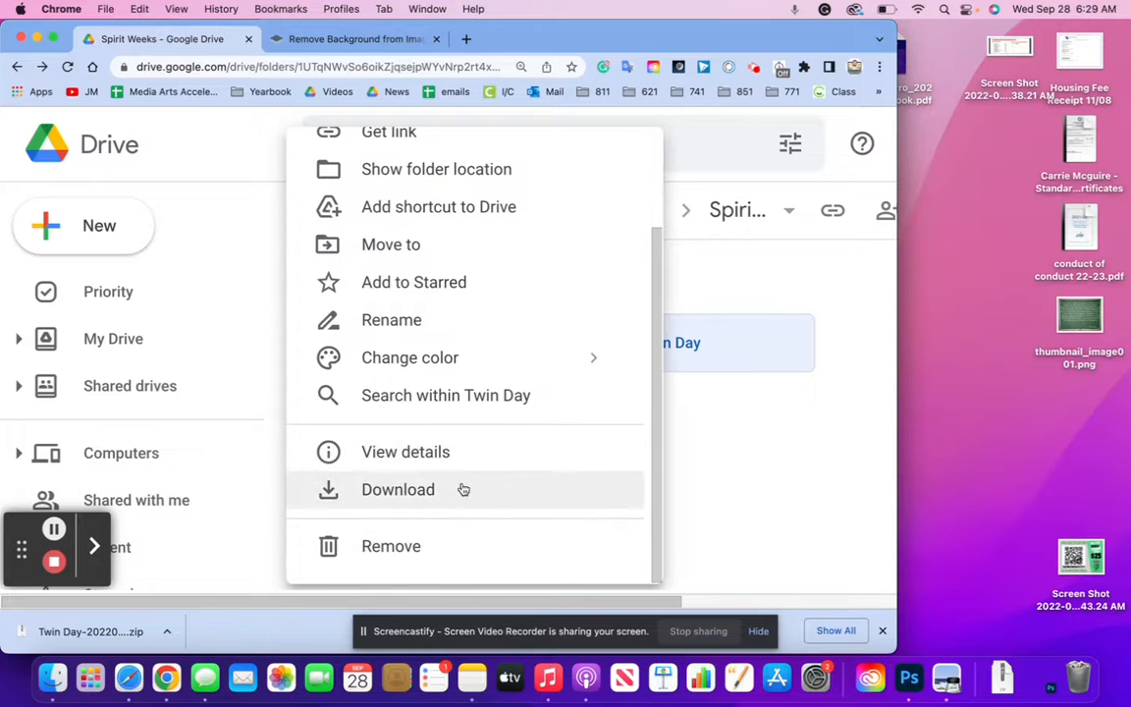
{"action": "left_click", "coordinate": [467, 488]}
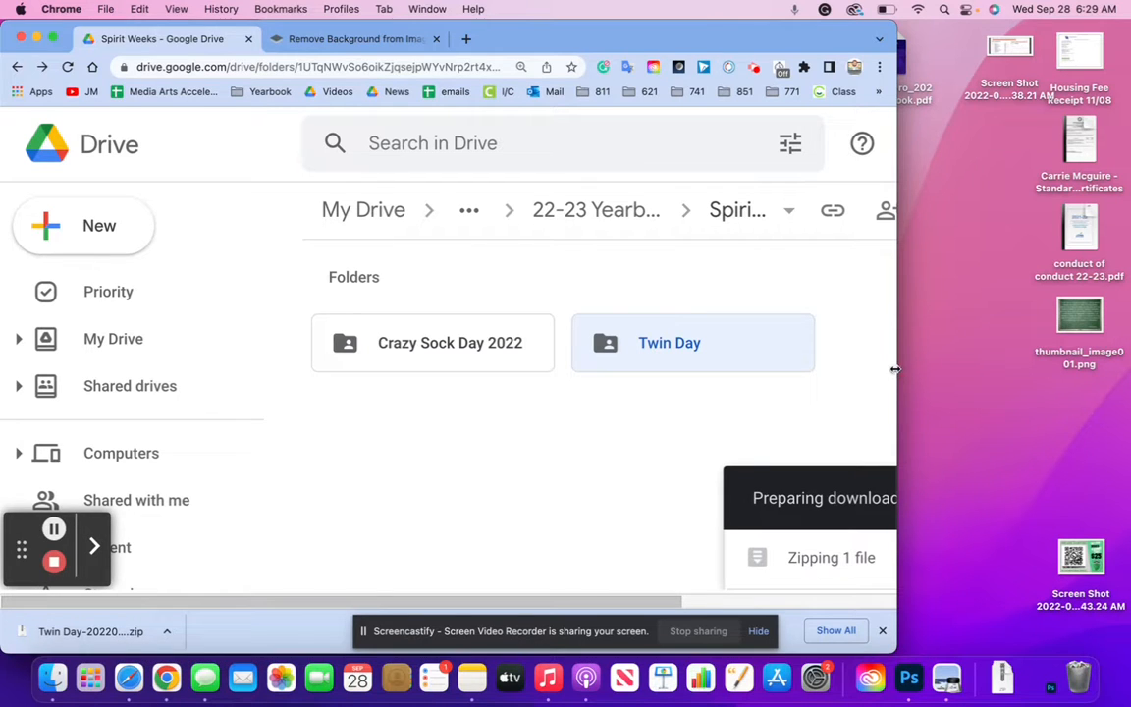
{"action": "left_click_drag", "start_coordinate": [895, 369], "coordinate": [918, 301]}
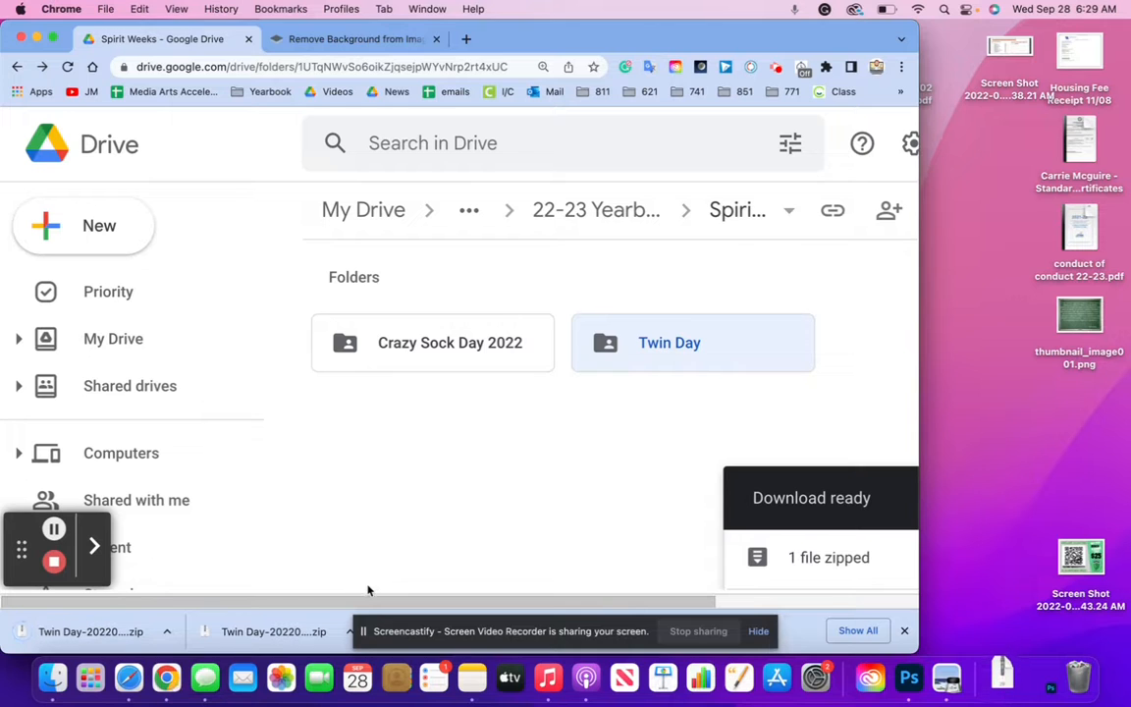
Extract the Twin Day zip and move the Twin Day folder onto the desktop
{"action": "left_click", "coordinate": [98, 631]}
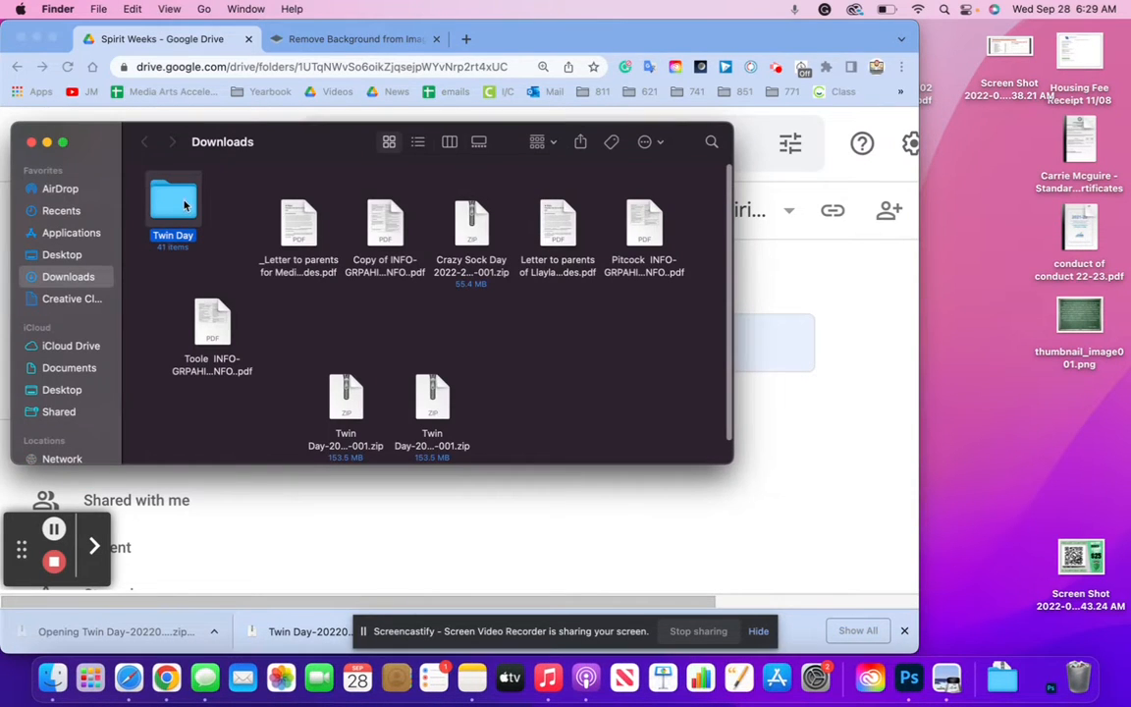
{"action": "left_click_drag", "start_coordinate": [184, 204], "coordinate": [1019, 436]}
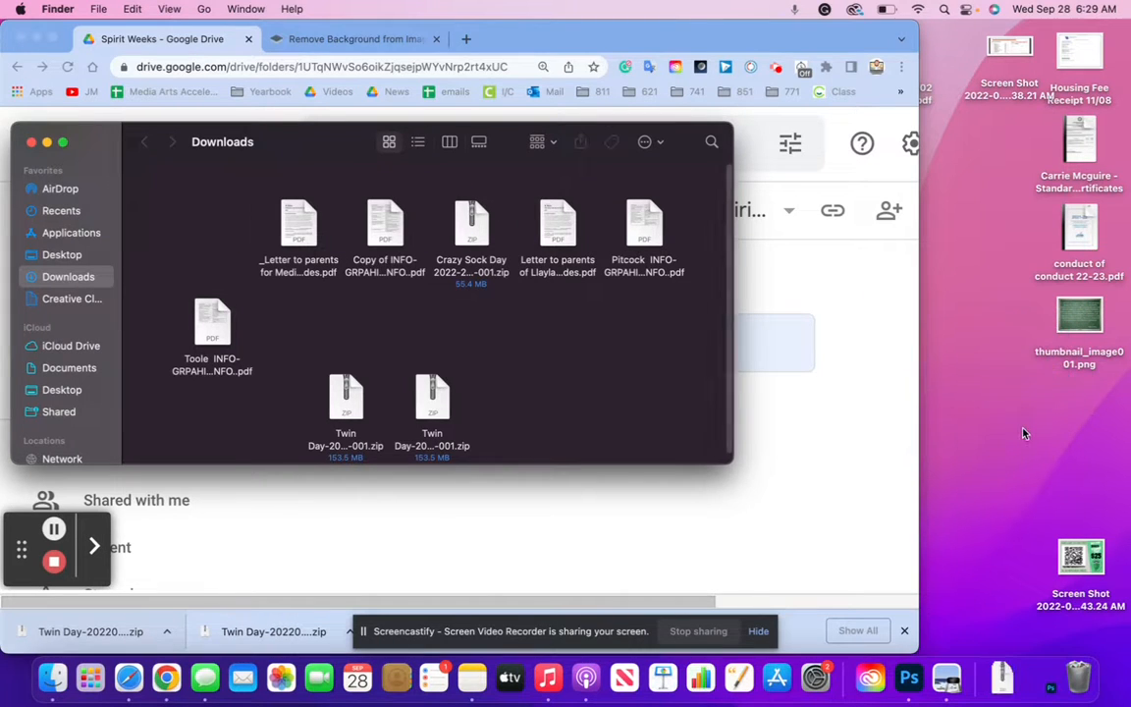
{"action": "left_click", "coordinate": [30, 143]}
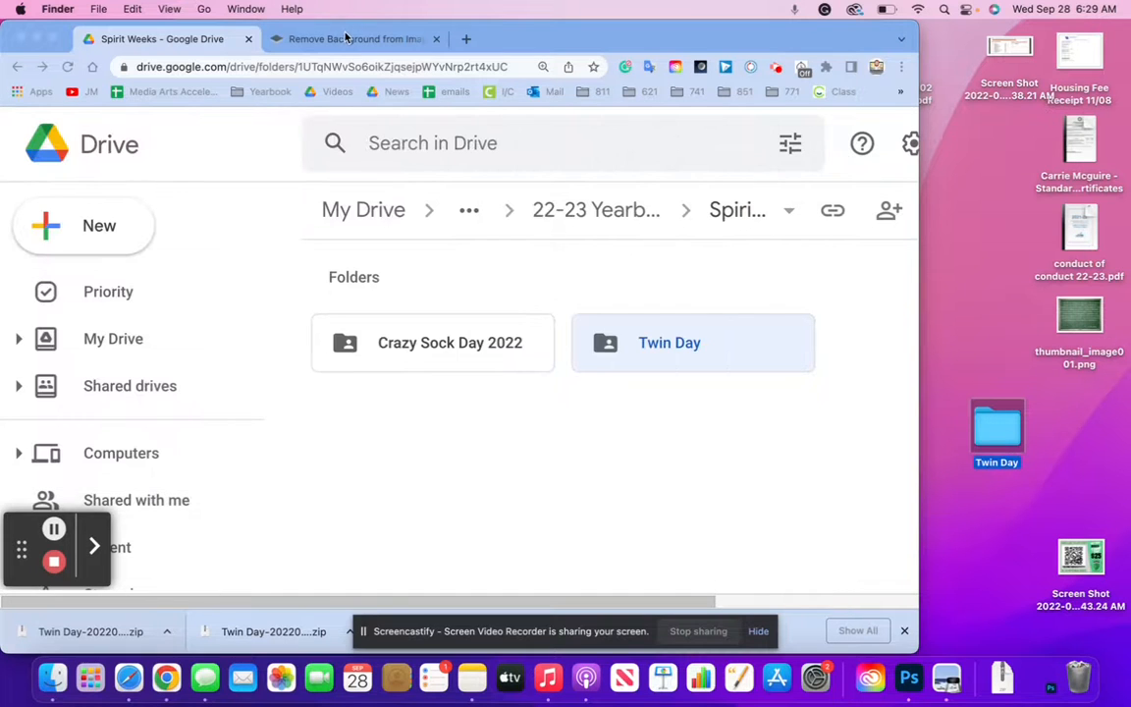
Clear all entries from Chrome's download history and return to remove.bg
{"action": "left_click", "coordinate": [851, 637]}
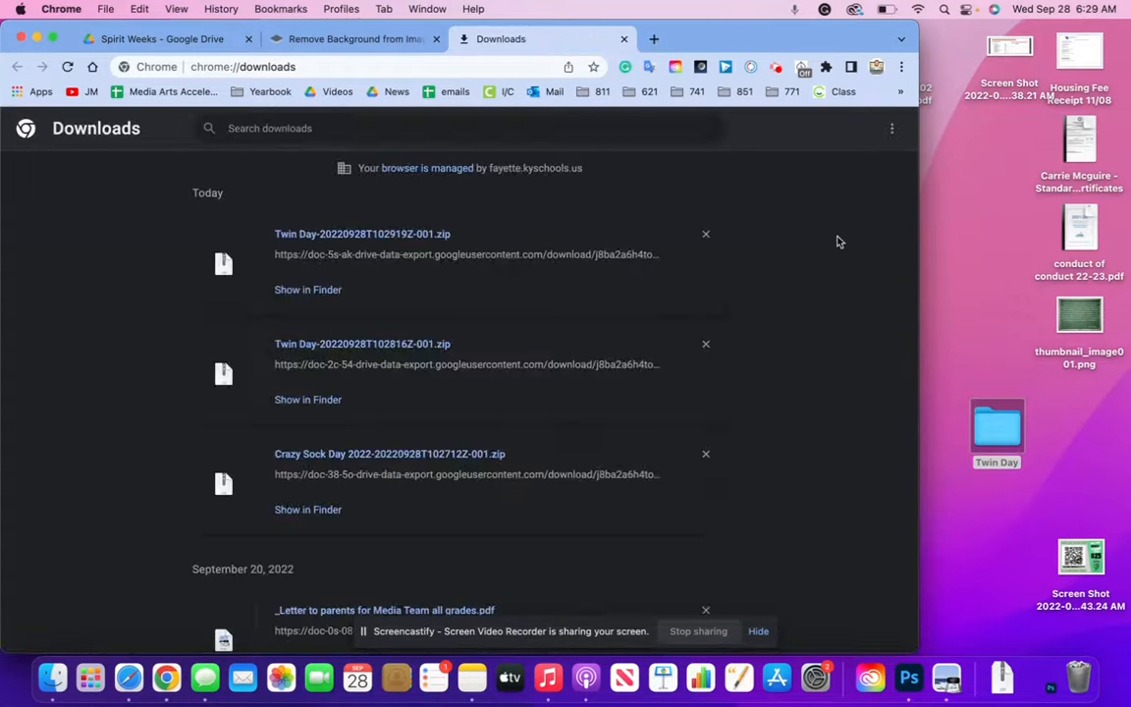
{"action": "left_click", "coordinate": [891, 132]}
{"action": "left_click", "coordinate": [893, 136]}
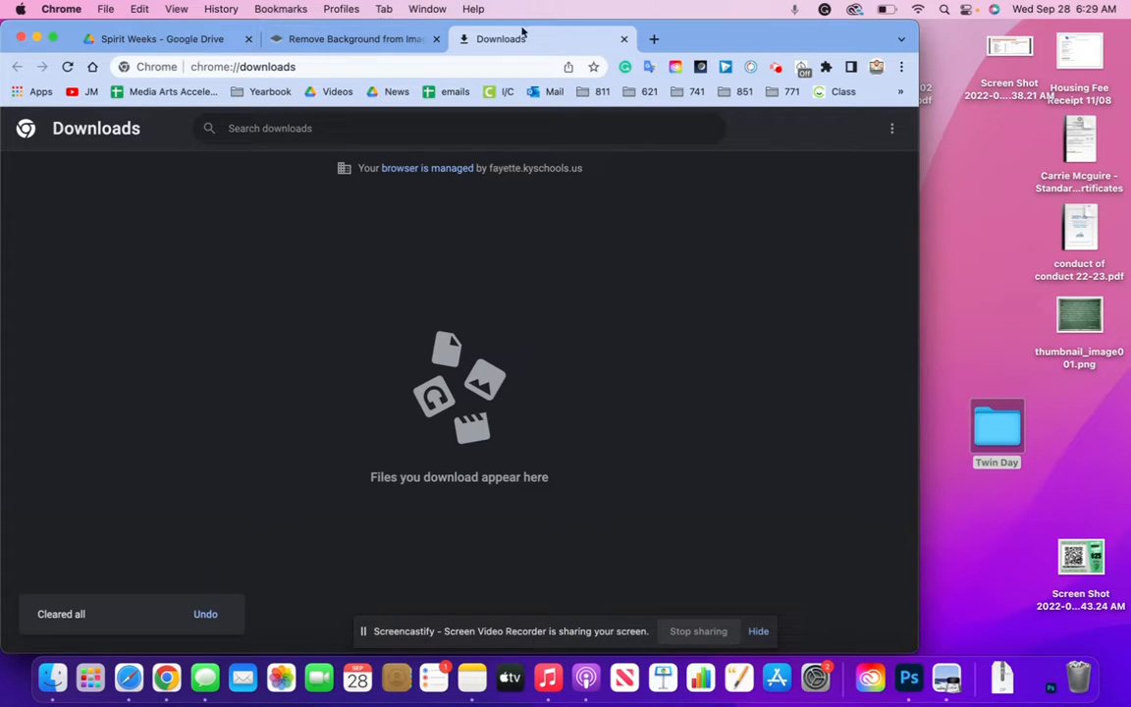
{"action": "left_click", "coordinate": [149, 40]}
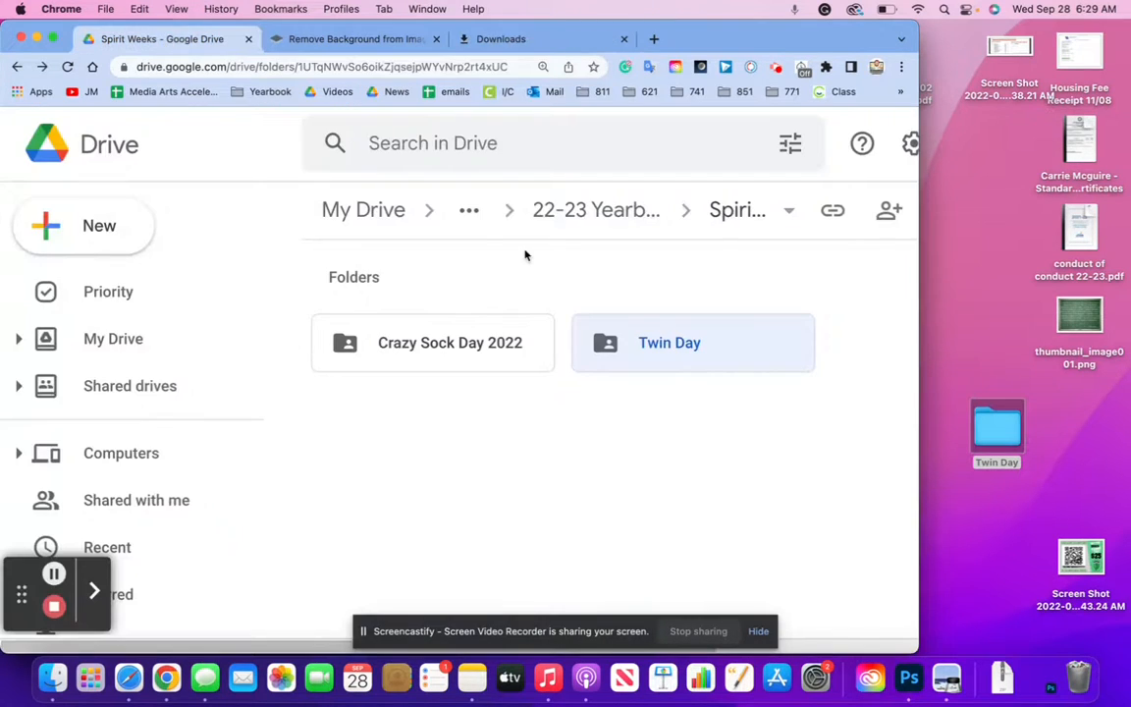
{"action": "left_click", "coordinate": [313, 43]}
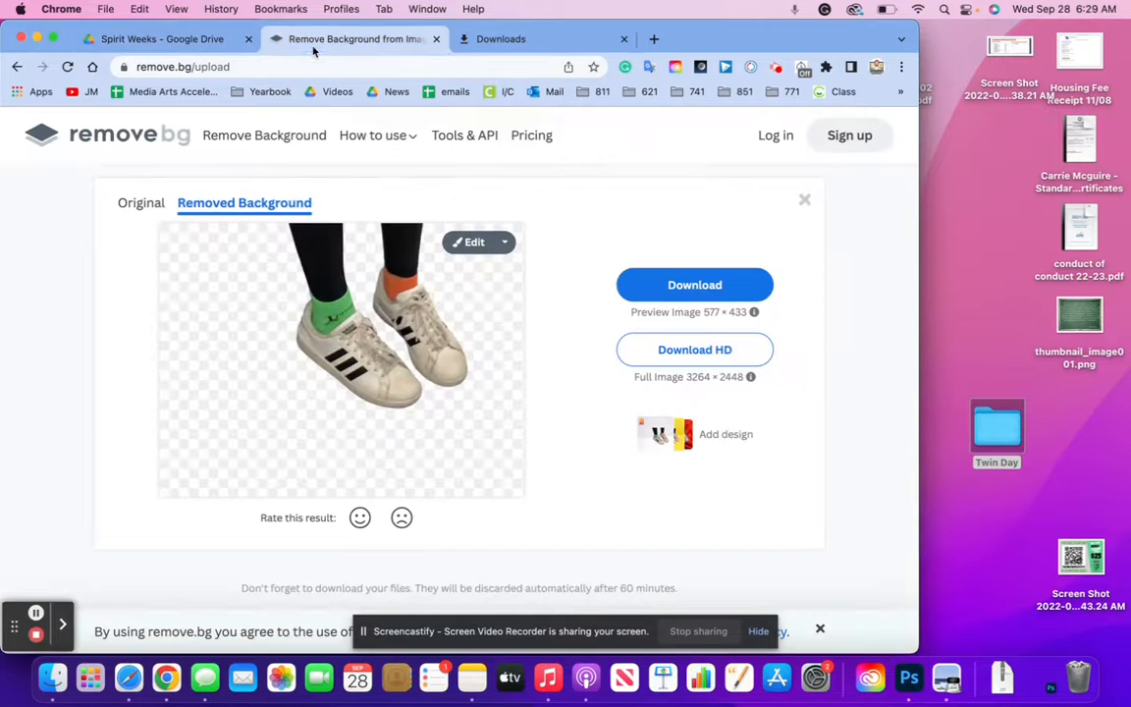
Drop a Twin Day HEIC photo onto remove.bg and dismiss the JPG/PNG-only warning
{"action": "double_click", "coordinate": [998, 432]}
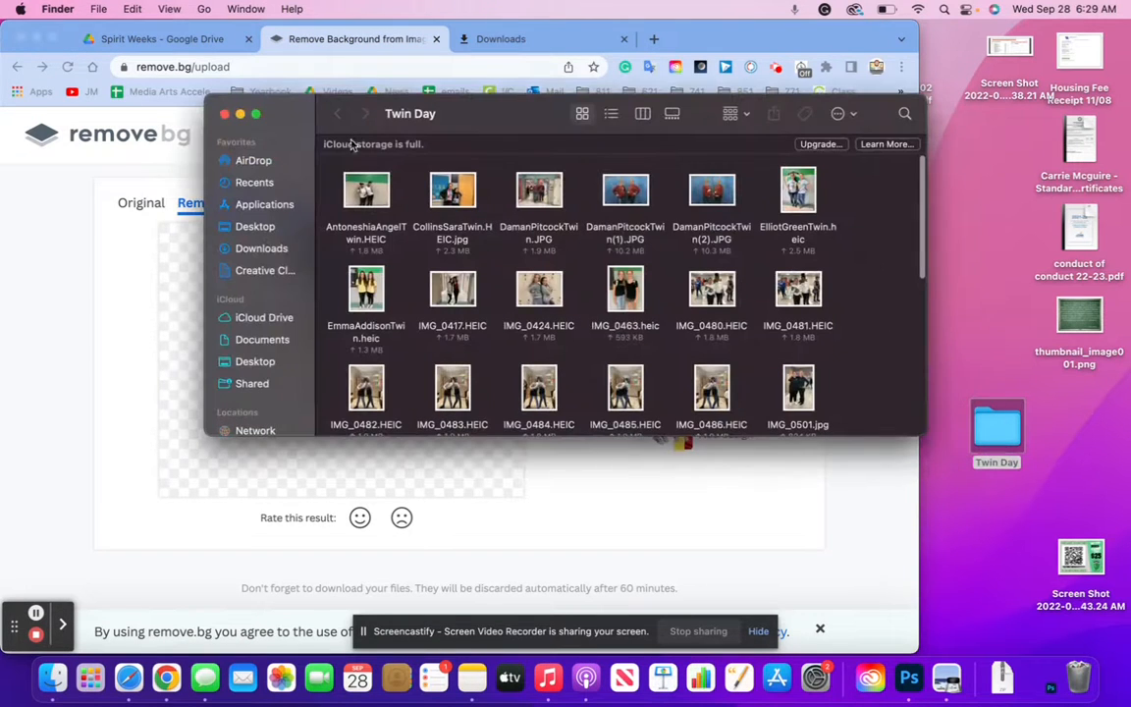
{"action": "left_click_drag", "start_coordinate": [246, 109], "coordinate": [418, 111]}
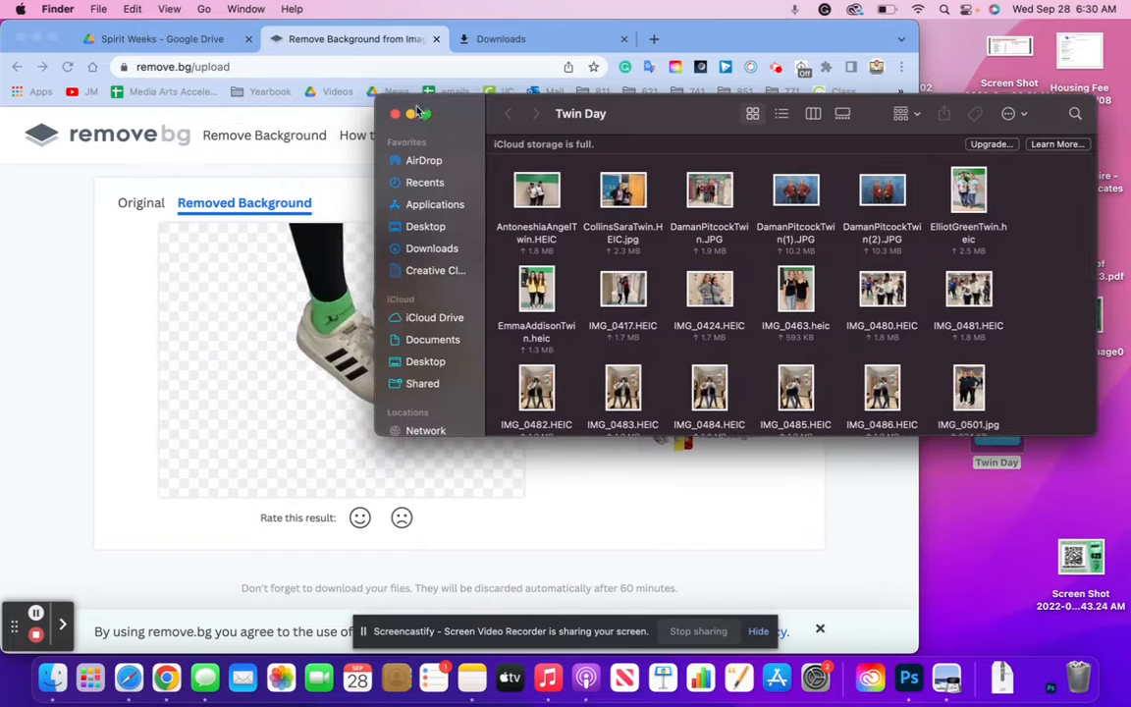
{"action": "left_click_drag", "start_coordinate": [526, 175], "coordinate": [295, 265]}
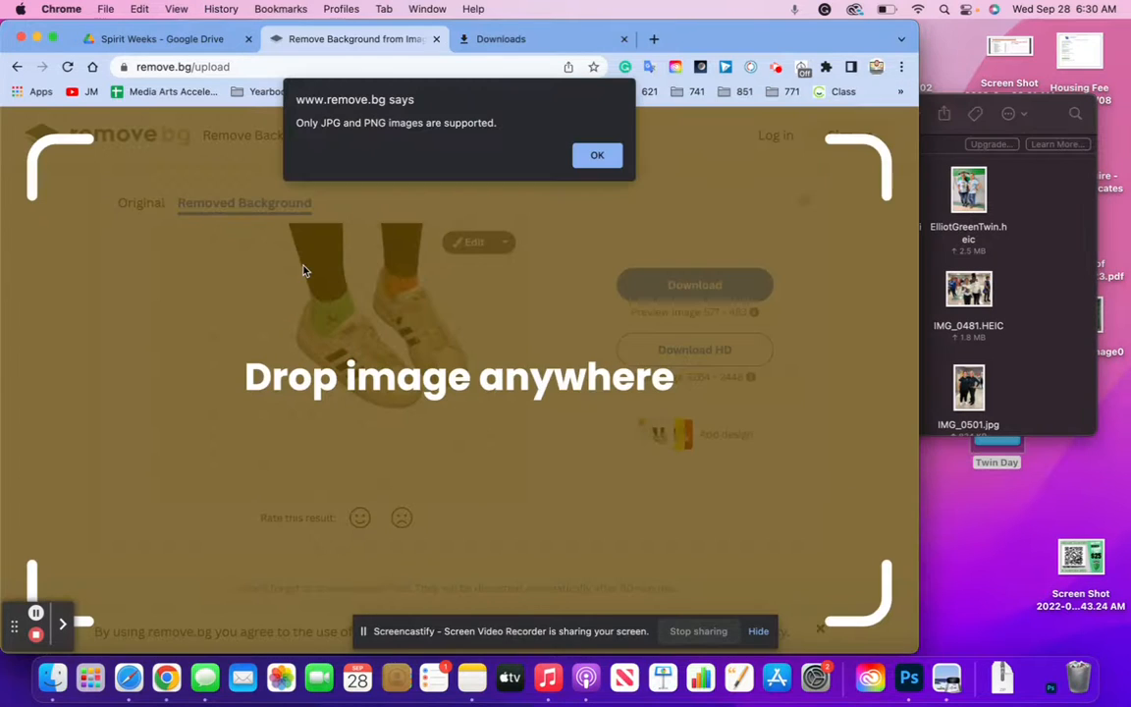
{"action": "left_click", "coordinate": [597, 157]}
Try uploading a Twin Day HEIC photo to the heictojpg.com converter
{"action": "left_click", "coordinate": [654, 39]}
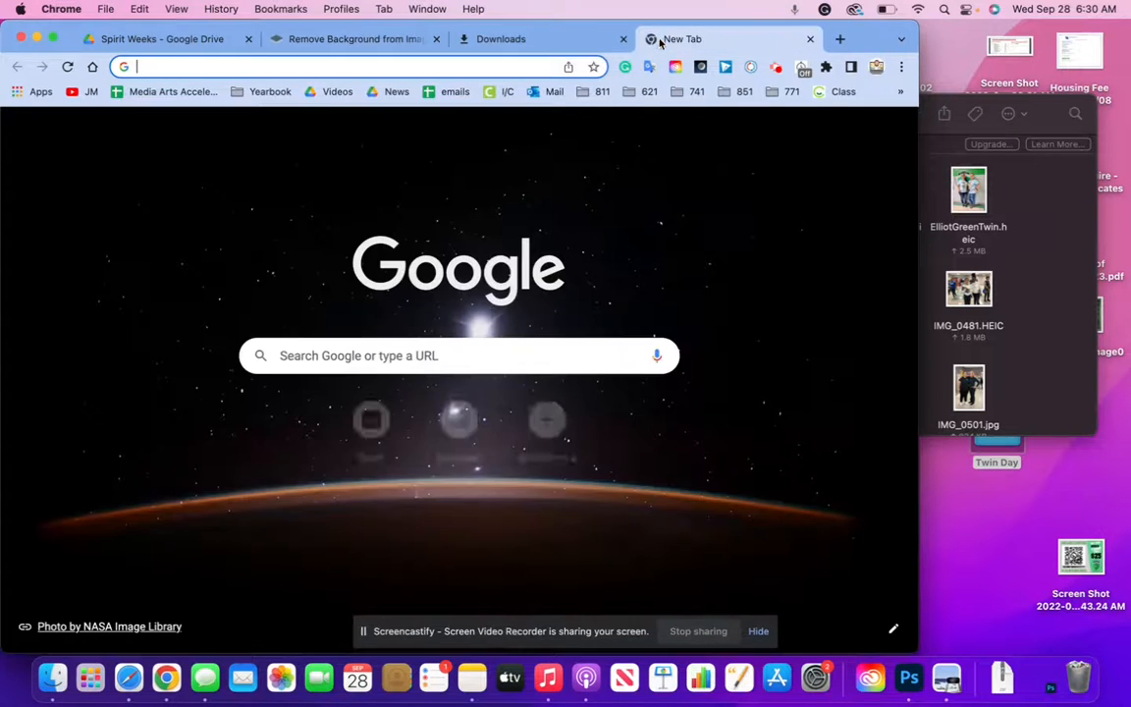
{"action": "type", "text": "heic"}
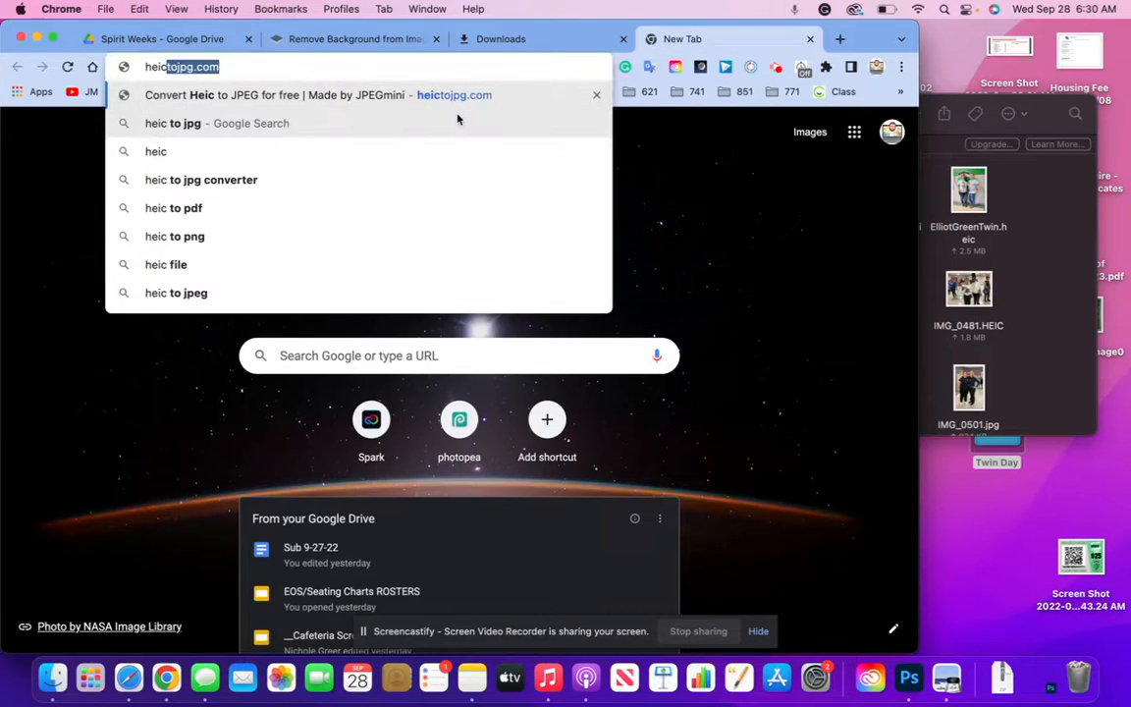
{"action": "key", "text": "Return"}
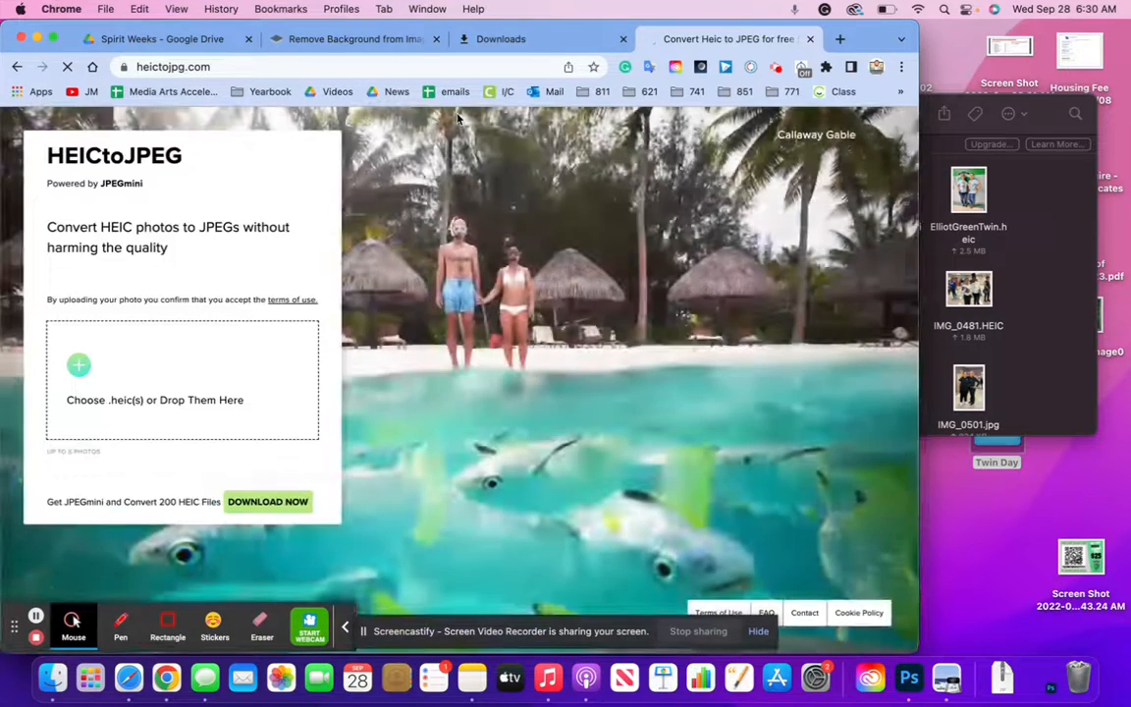
{"action": "left_click", "coordinate": [1073, 253]}
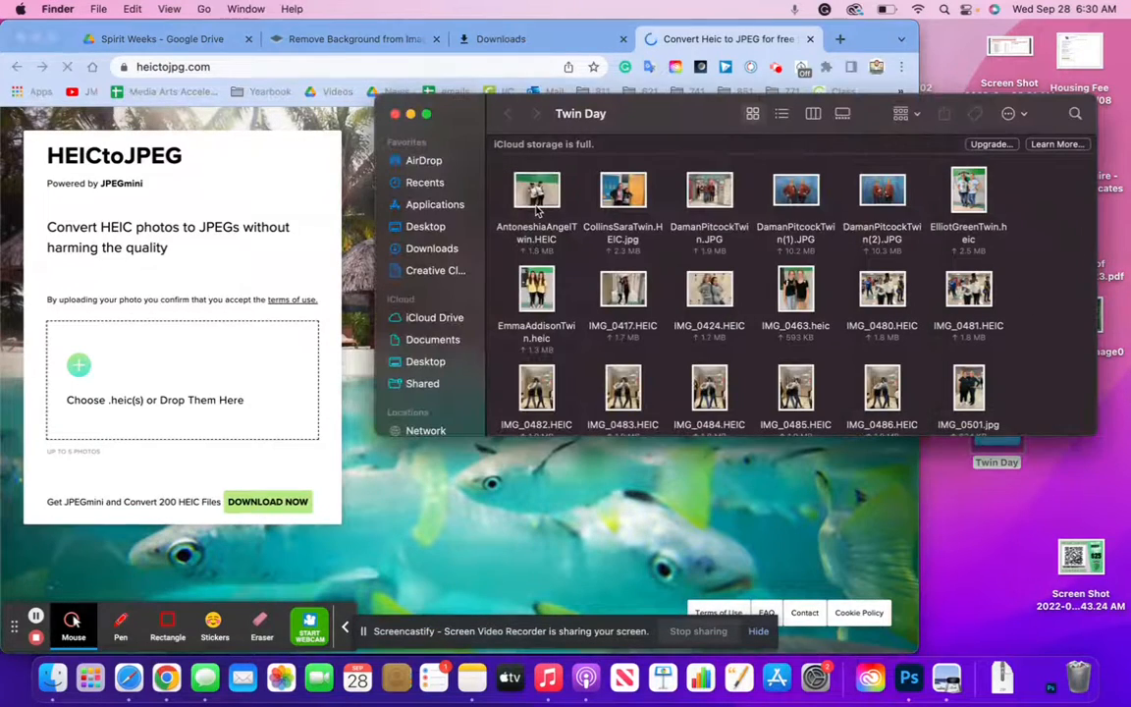
{"action": "left_click_drag", "start_coordinate": [537, 189], "coordinate": [299, 353]}
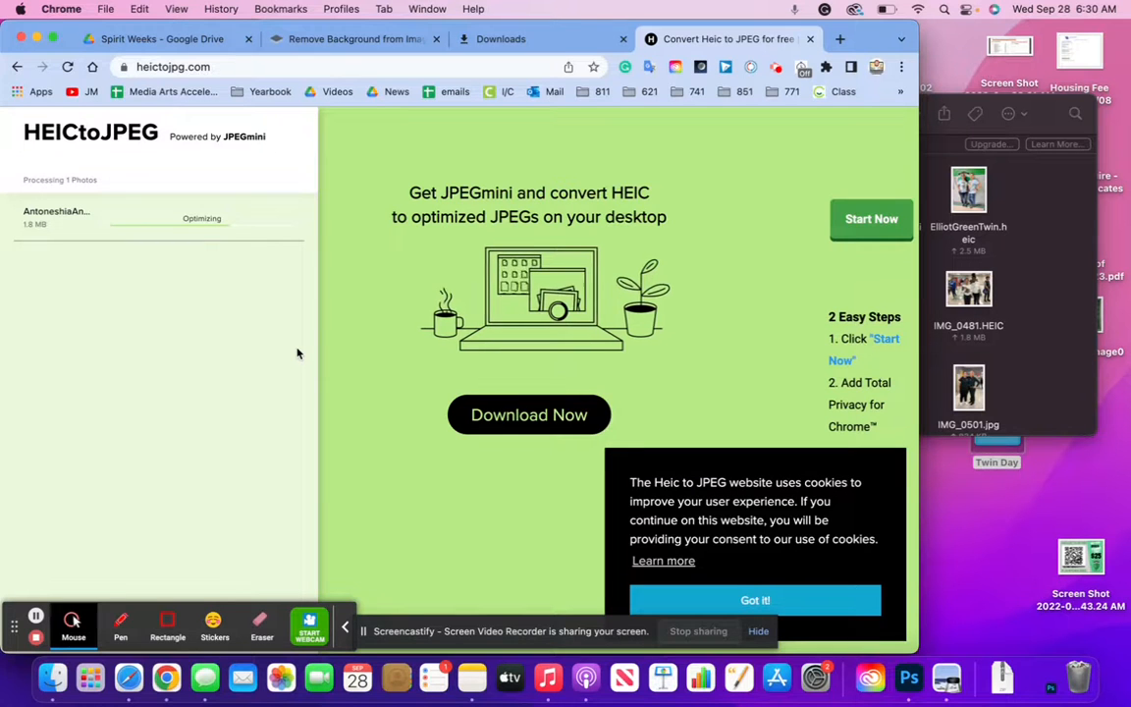
{"action": "left_click", "coordinate": [15, 66]}
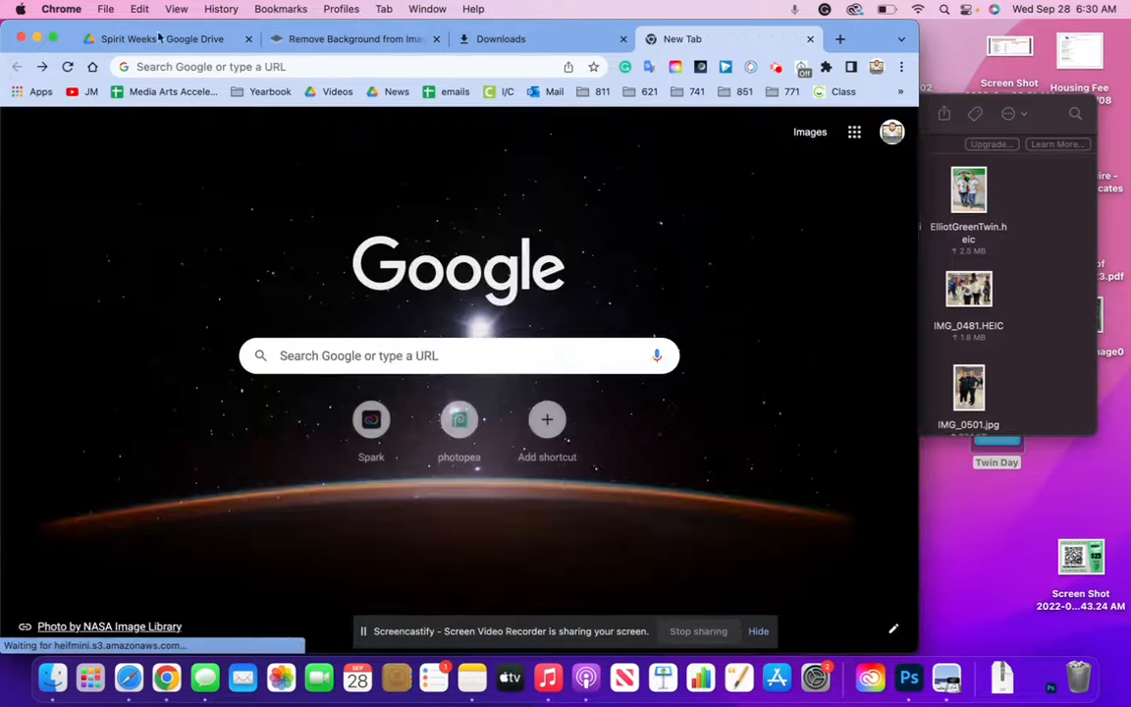
Search 'heic to' and open the FreeConvert HEIC to JPG converter
{"action": "left_click", "coordinate": [412, 344]}
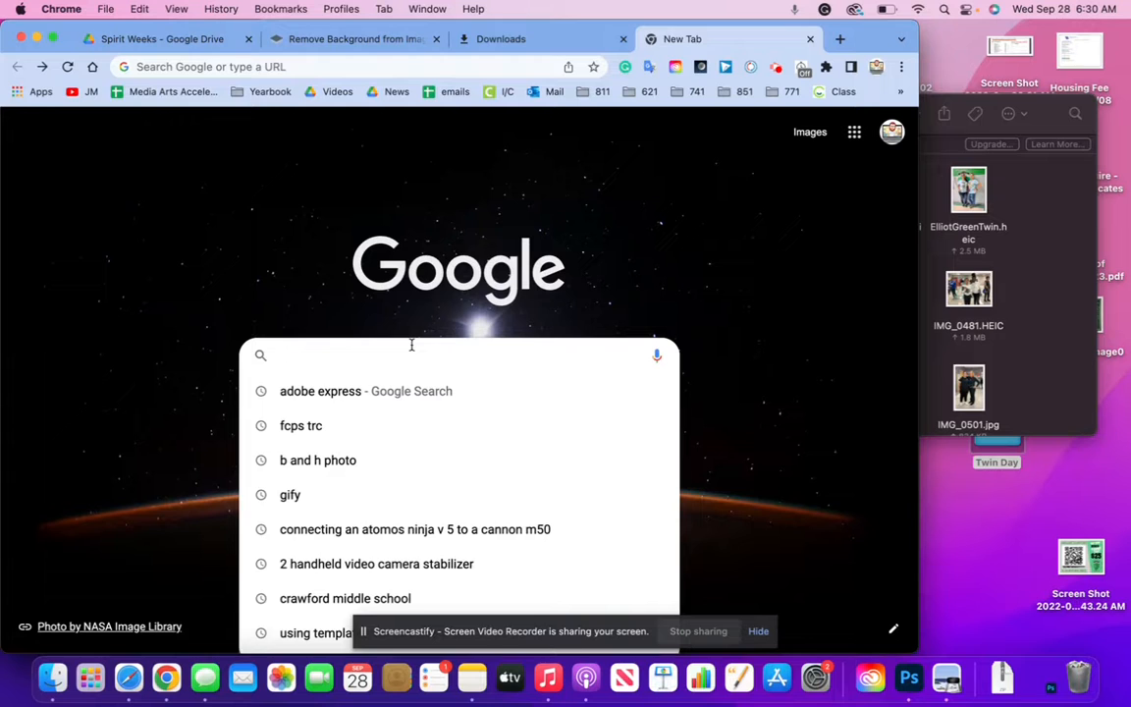
{"action": "type", "text": "heic to"}
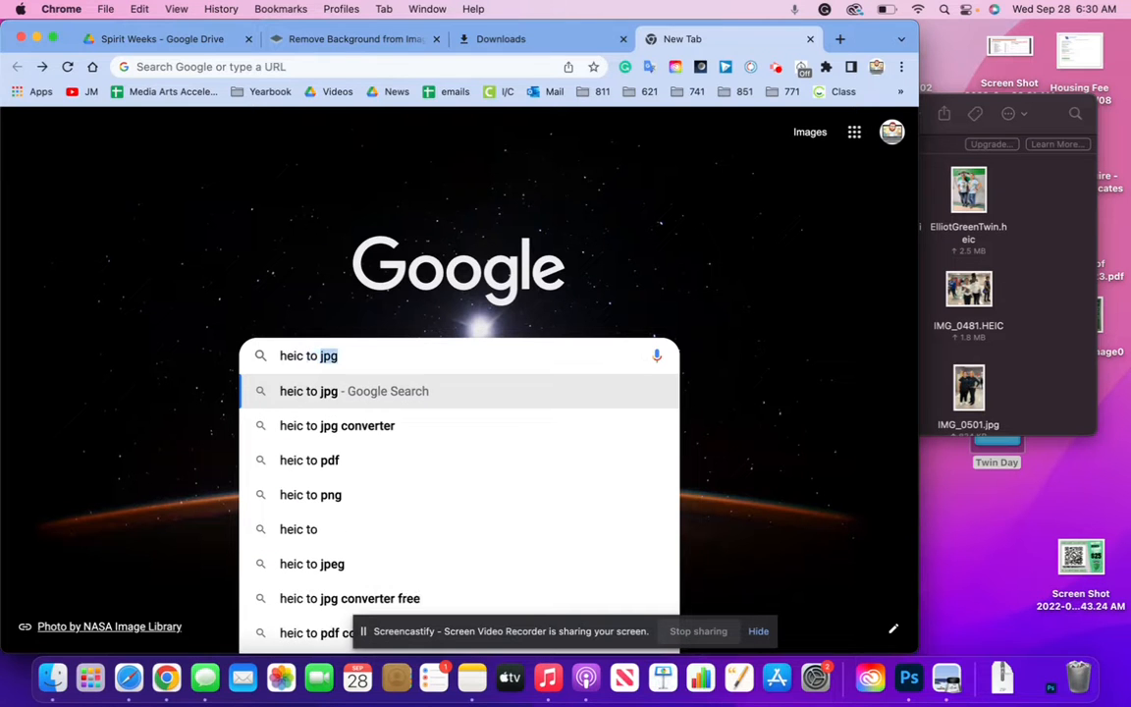
{"action": "key", "text": "Return"}
{"action": "scroll", "coordinate": [159, 405], "scroll_direction": "down", "scroll_amount": 1}
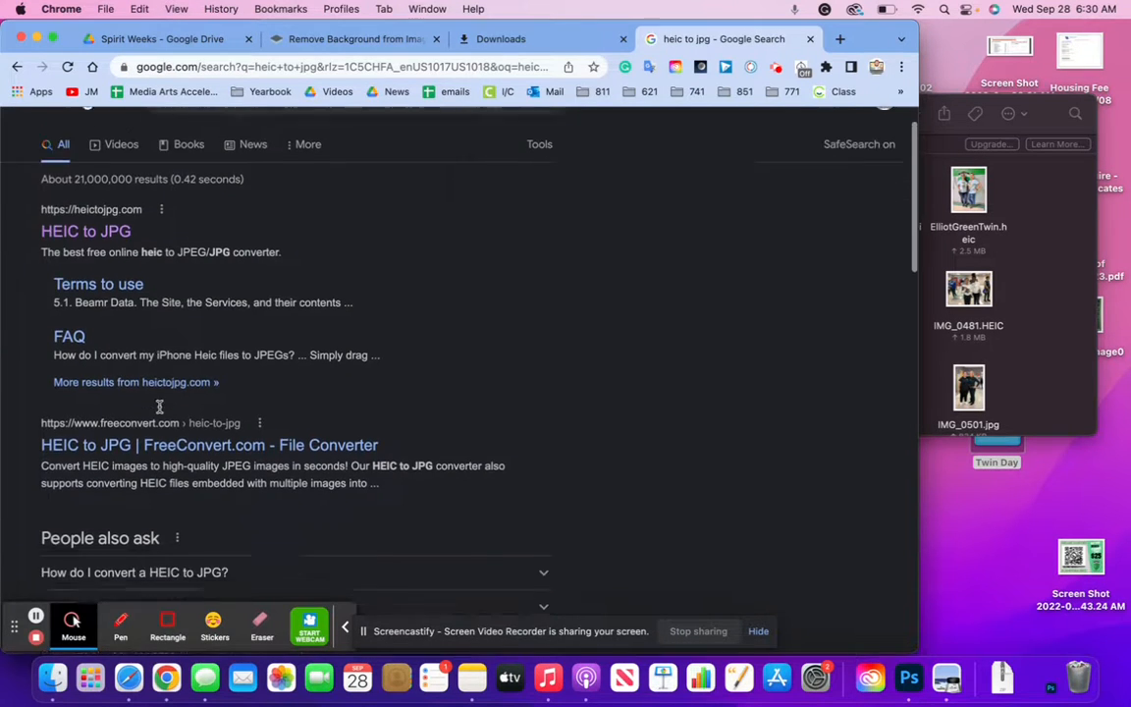
{"action": "scroll", "coordinate": [159, 405], "scroll_direction": "down", "scroll_amount": 1}
{"action": "left_click", "coordinate": [152, 413]}
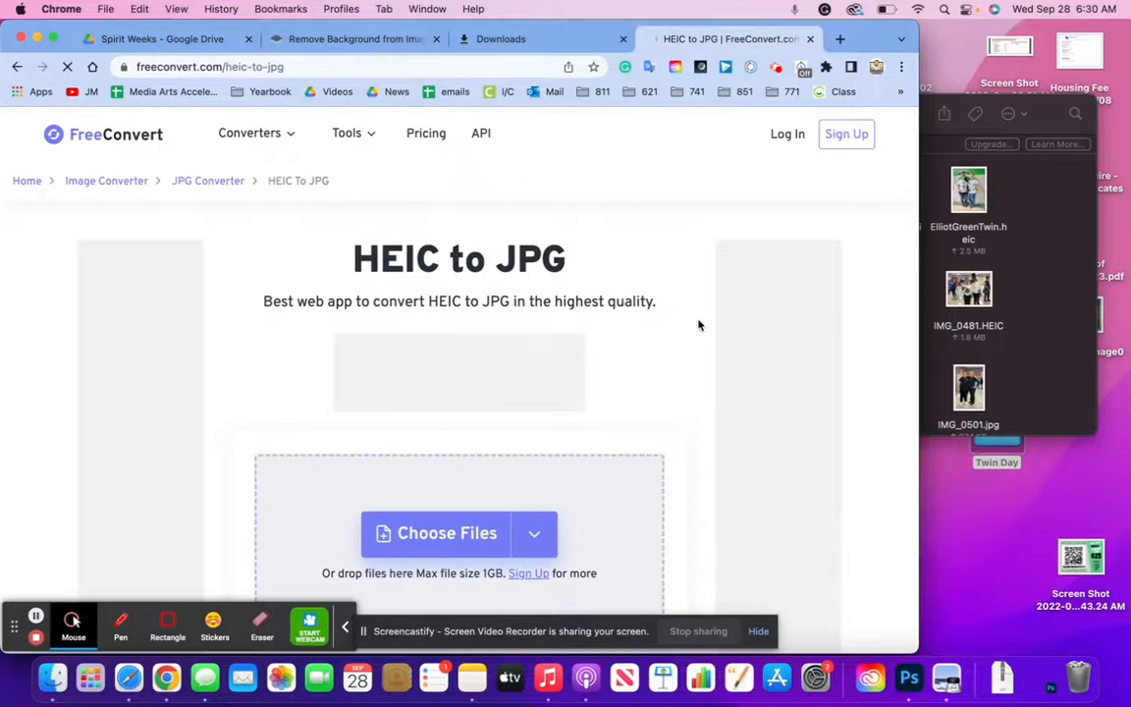
Convert the first HEIC twin photo to a 2.18 MB JPG and download it
{"action": "left_click", "coordinate": [1009, 255]}
{"action": "left_click", "coordinate": [536, 194]}
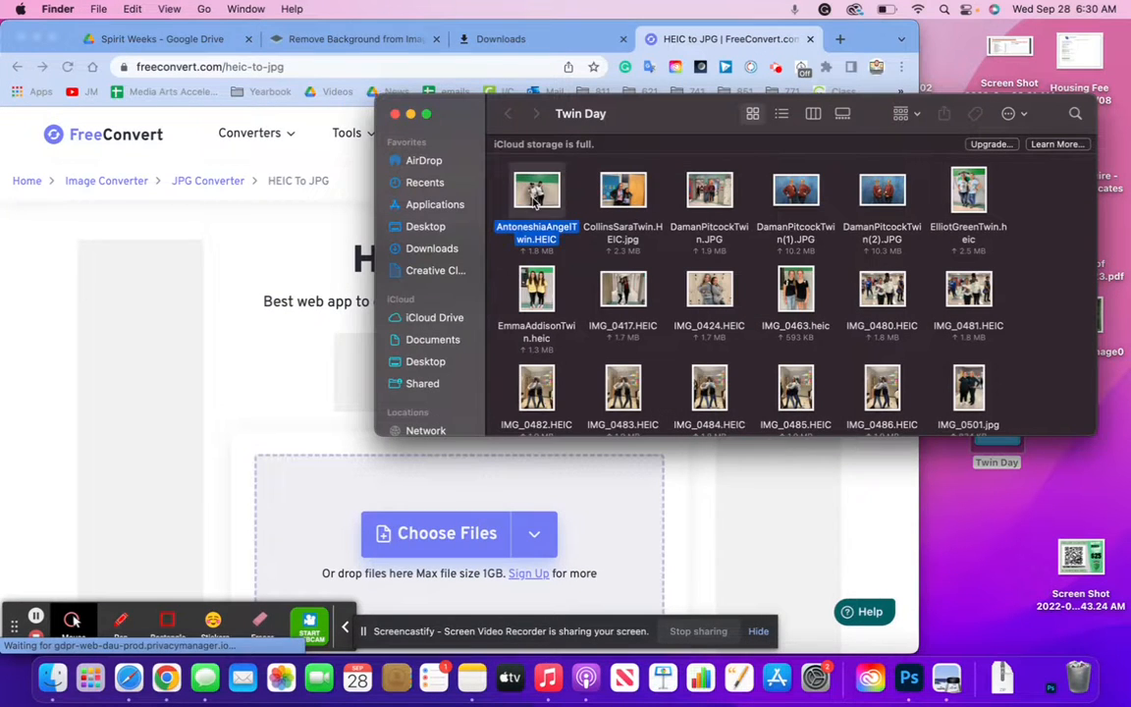
{"action": "left_click_drag", "start_coordinate": [536, 195], "coordinate": [278, 389]}
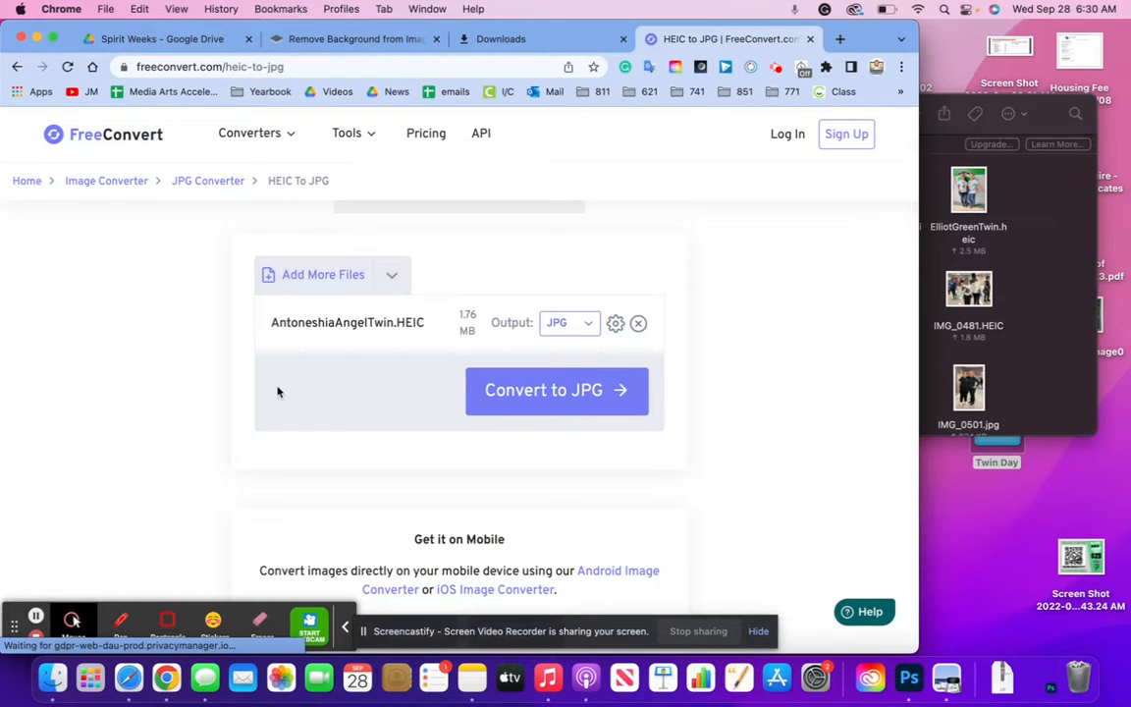
{"action": "left_click", "coordinate": [594, 398]}
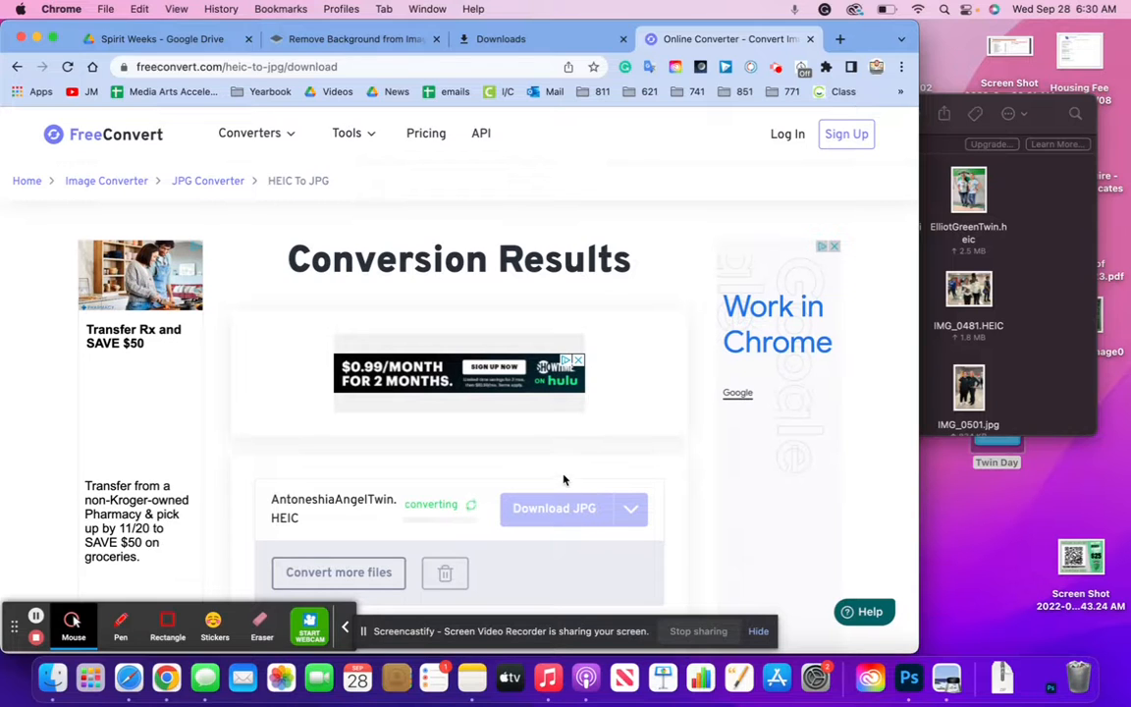
{"action": "left_click", "coordinate": [585, 516]}
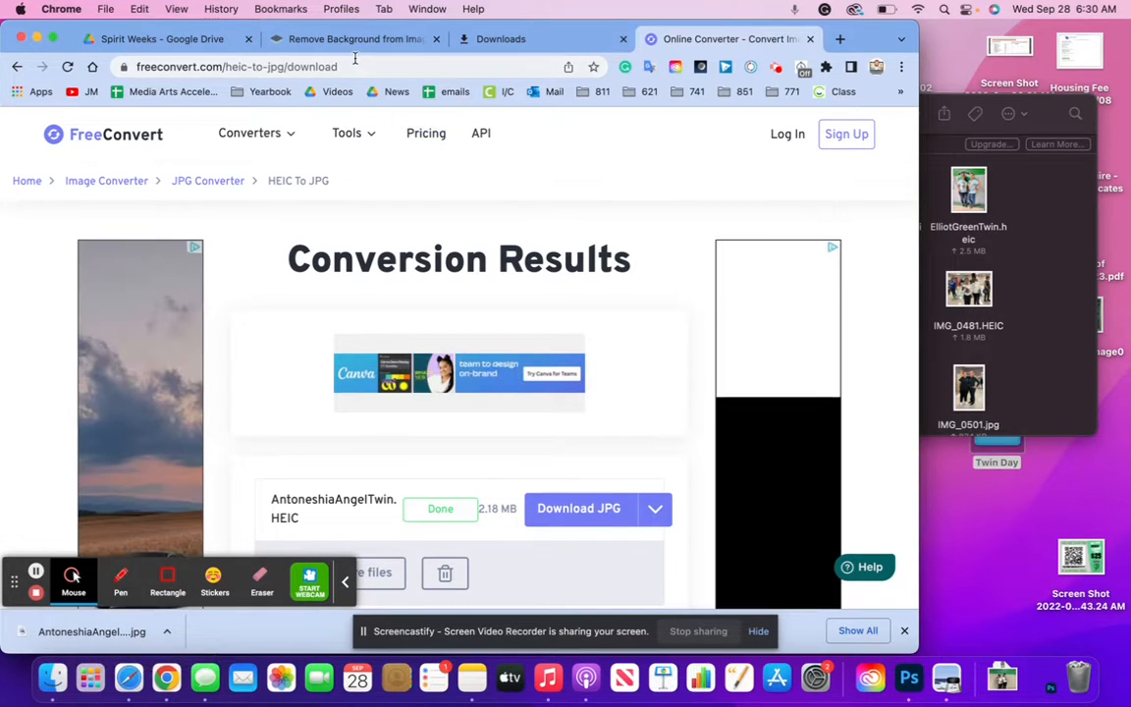
Upload the converted twin JPG to remove.bg and download its background-free PNG cutout
{"action": "left_click", "coordinate": [315, 39]}
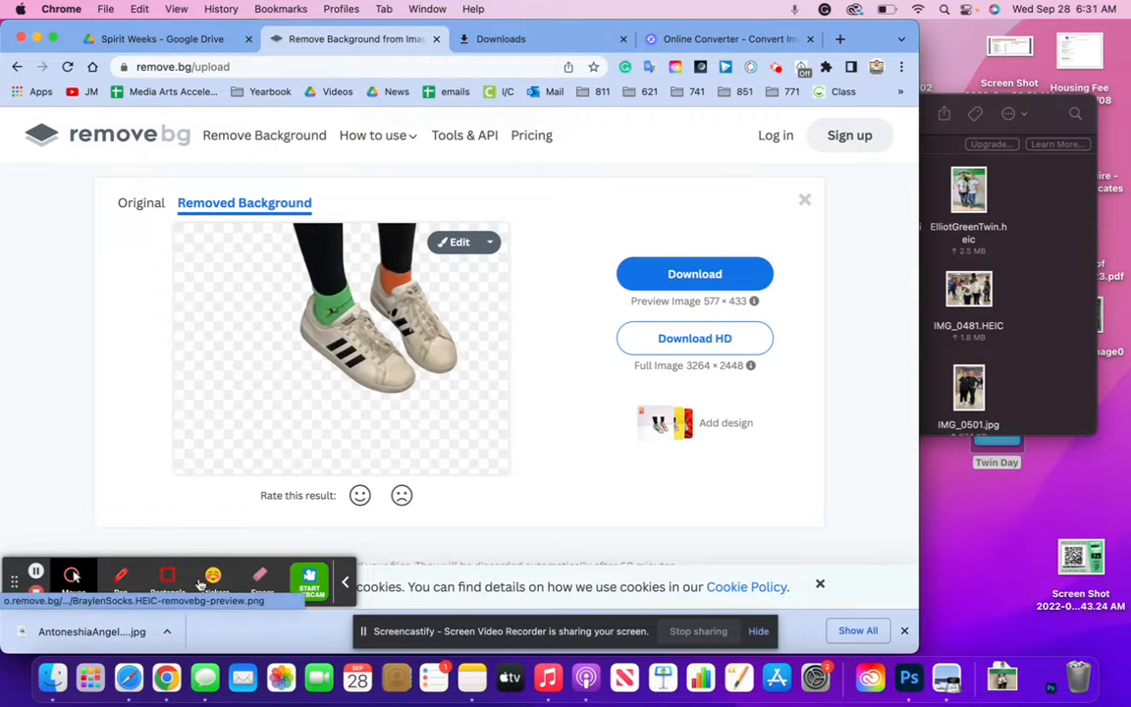
{"action": "left_click_drag", "start_coordinate": [119, 634], "coordinate": [262, 379]}
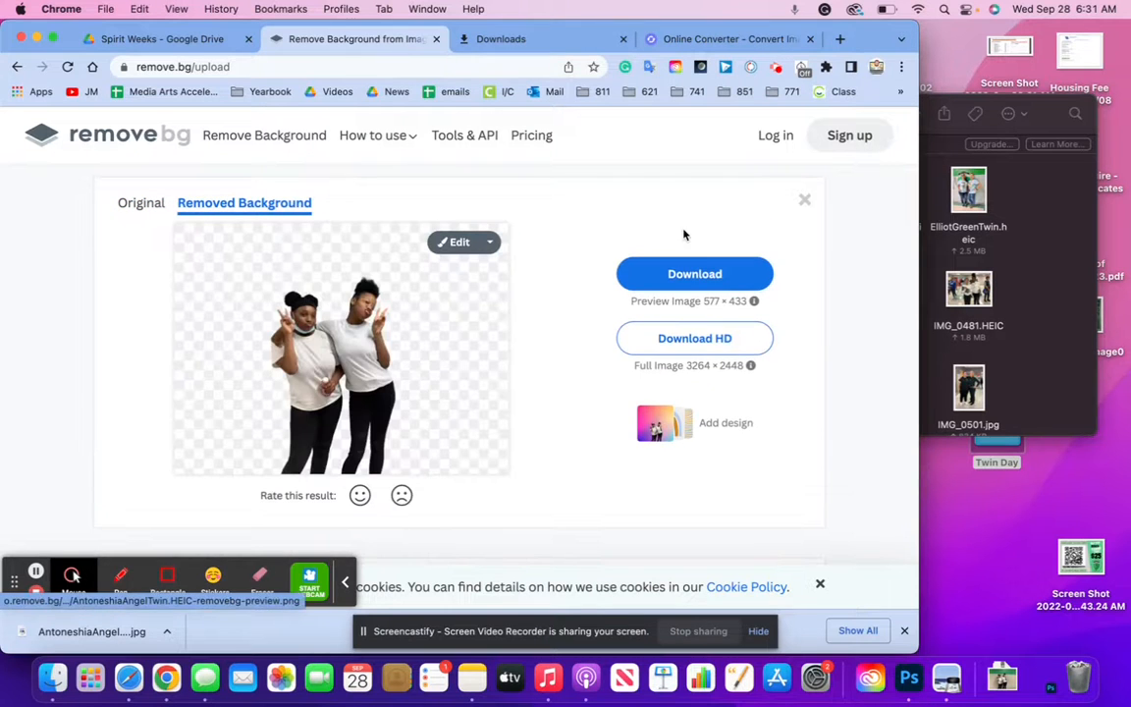
{"action": "left_click", "coordinate": [699, 279]}
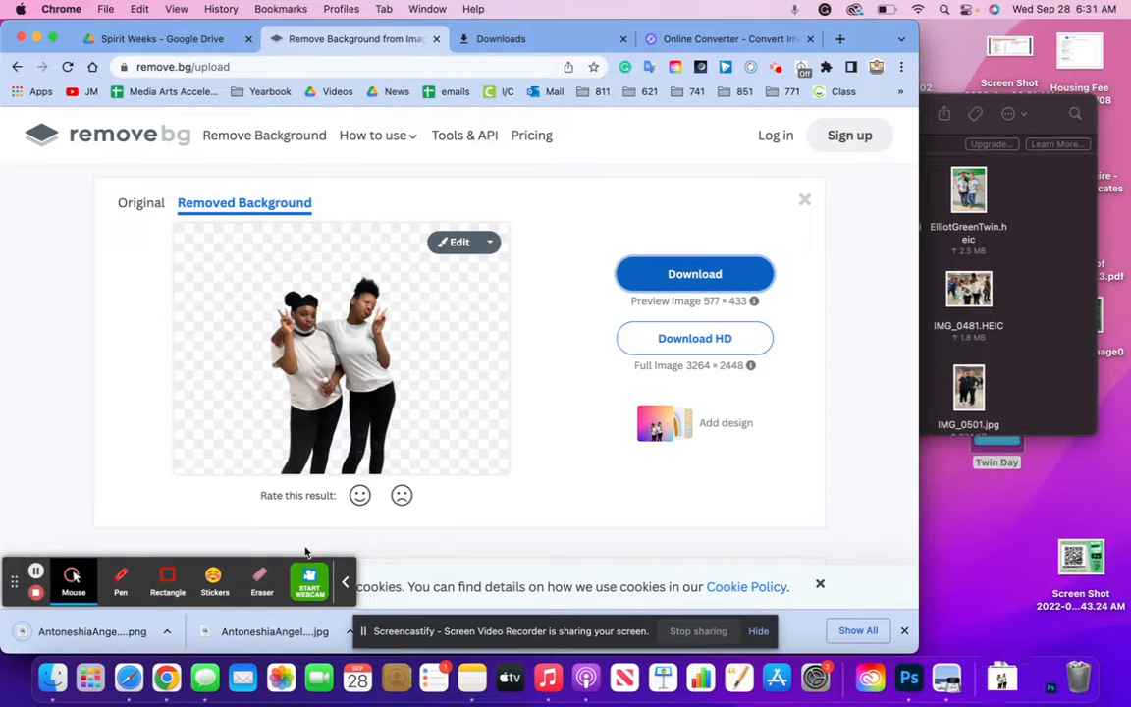
{"action": "left_click", "coordinate": [1006, 337]}
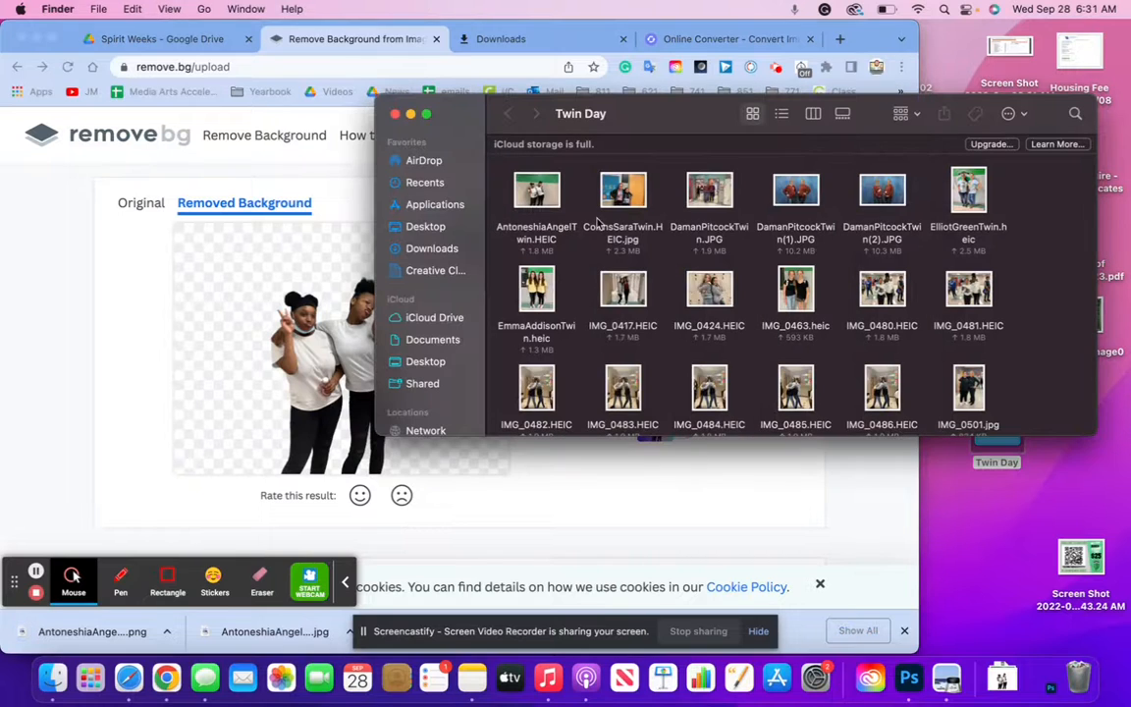
Create a new desktop folder named 'twin day no background'
{"action": "left_click", "coordinate": [978, 555]}
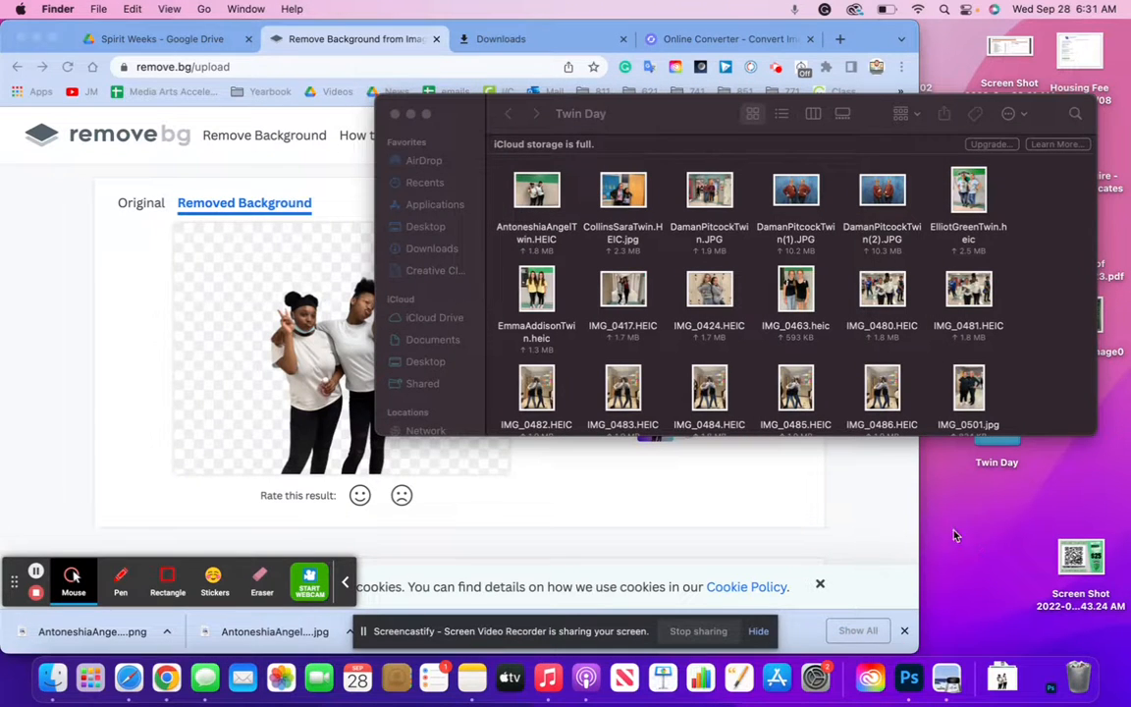
{"action": "right_click", "coordinate": [957, 528]}
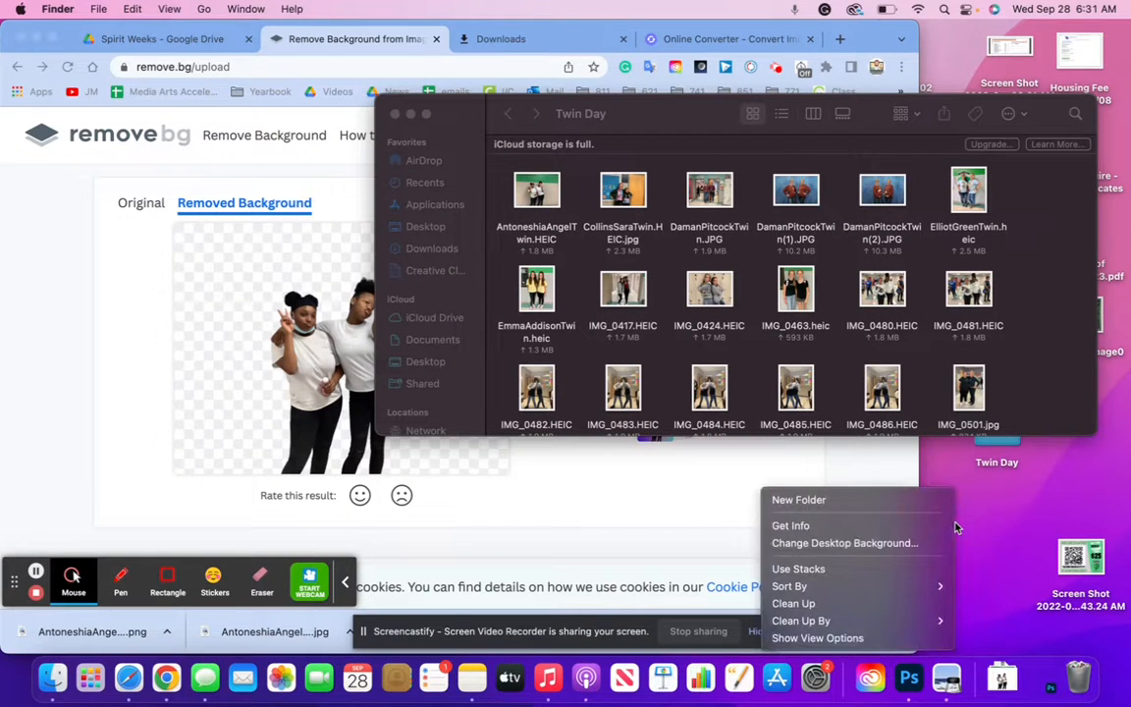
{"action": "left_click", "coordinate": [884, 501]}
{"action": "key", "text": "BackSpace"}
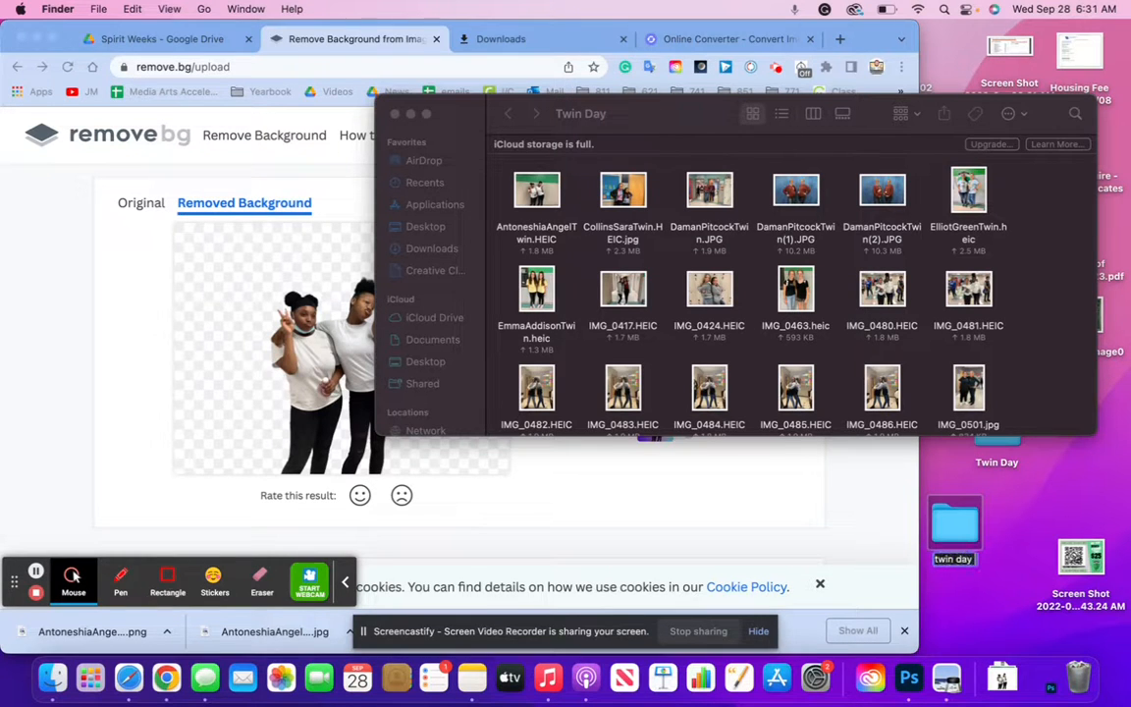
{"action": "type", "text": "twin day no backgr"}
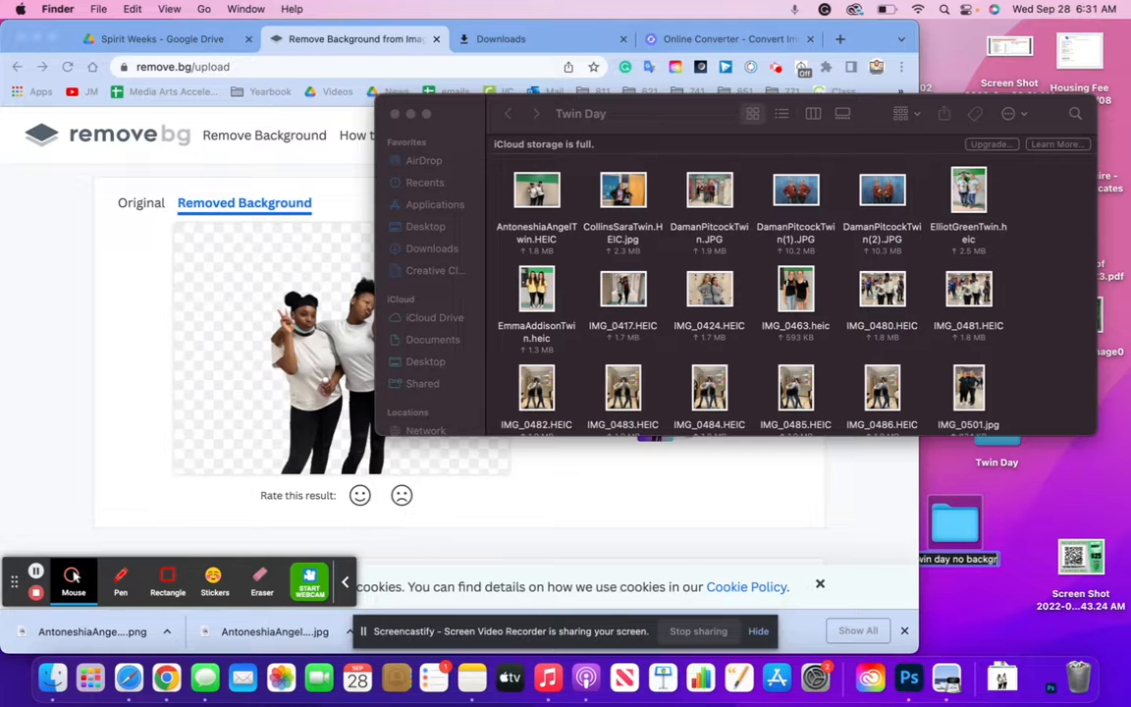
{"action": "type", "text": "ound"}
Confirm the folder name and move the first PNG cutout into 'twin day no background'
{"action": "key", "text": "Return"}
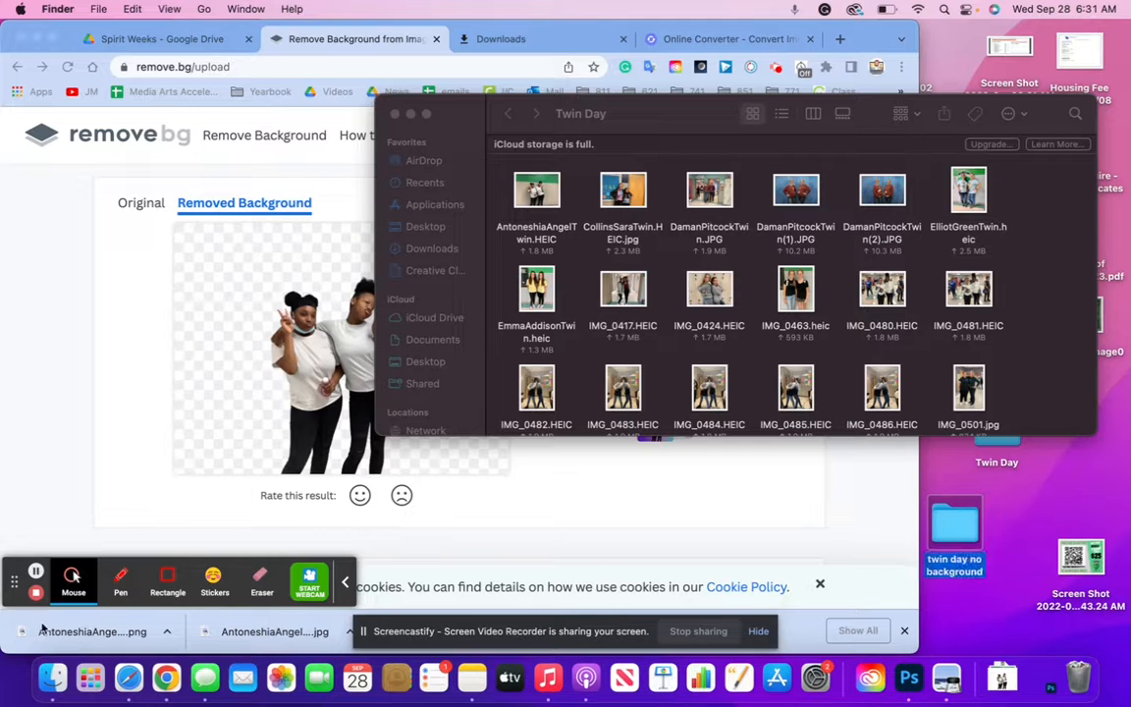
{"action": "left_click_drag", "start_coordinate": [86, 642], "coordinate": [976, 506]}
{"action": "left_click", "coordinate": [1030, 403]}
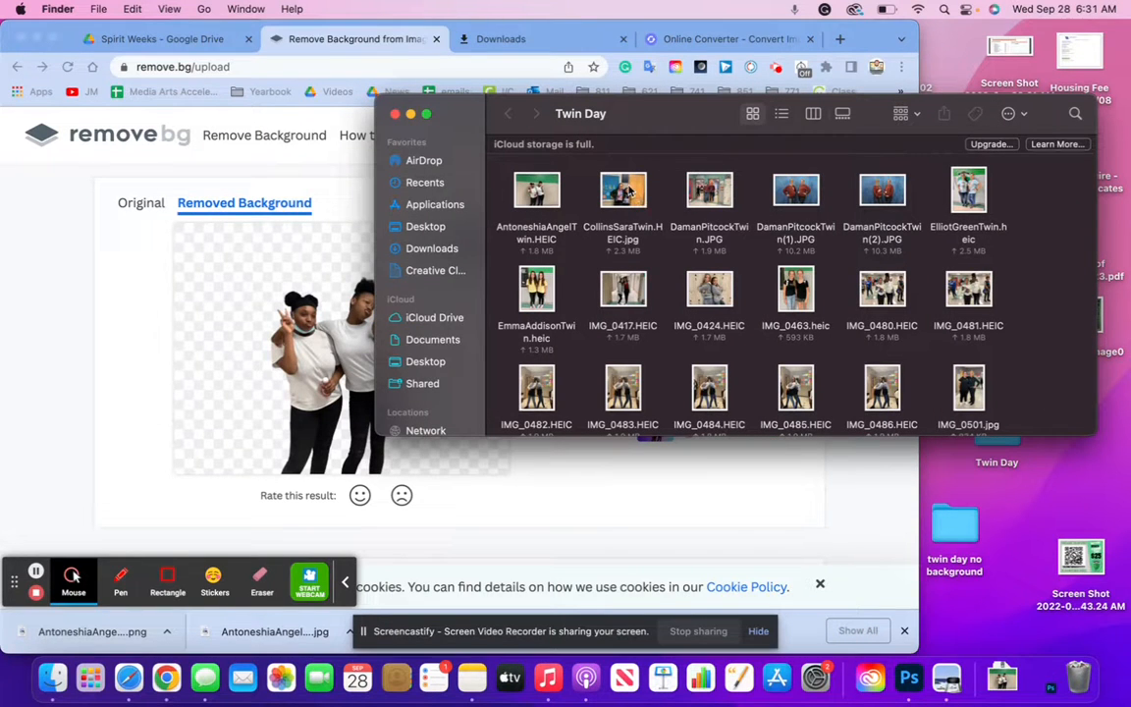
Cut out the next twin photo, file its PNG in the folder, and drop another JPG
{"action": "left_click_drag", "start_coordinate": [622, 193], "coordinate": [163, 288]}
{"action": "left_click", "coordinate": [346, 584]}
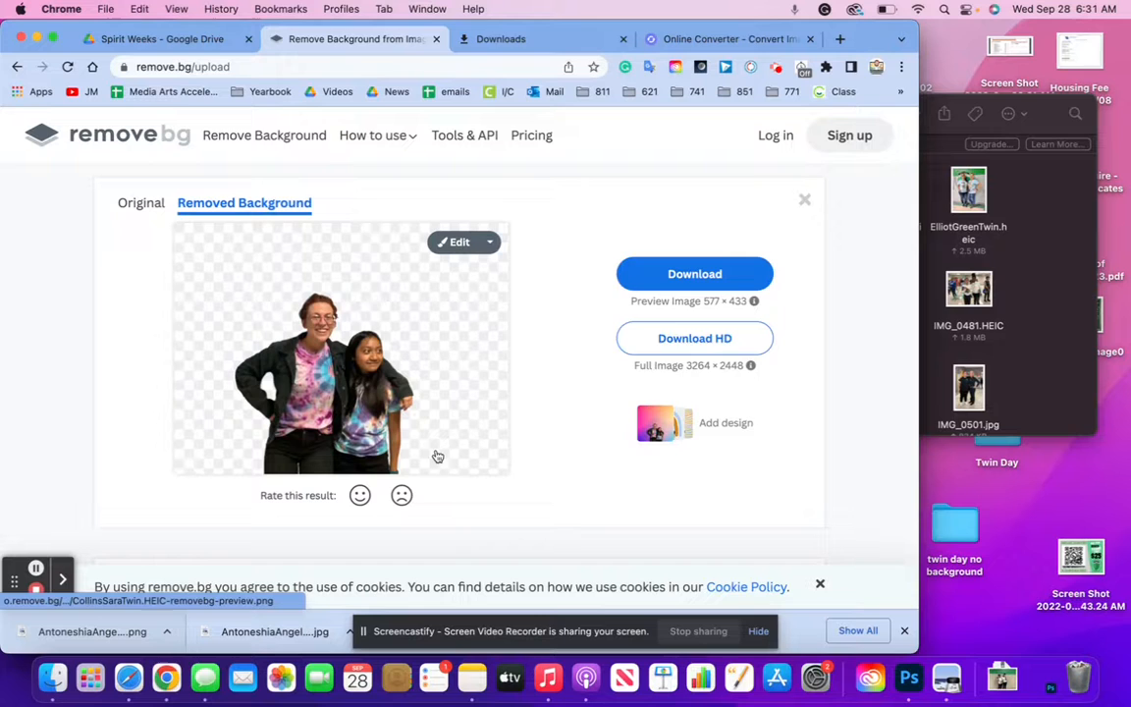
{"action": "left_click", "coordinate": [697, 276]}
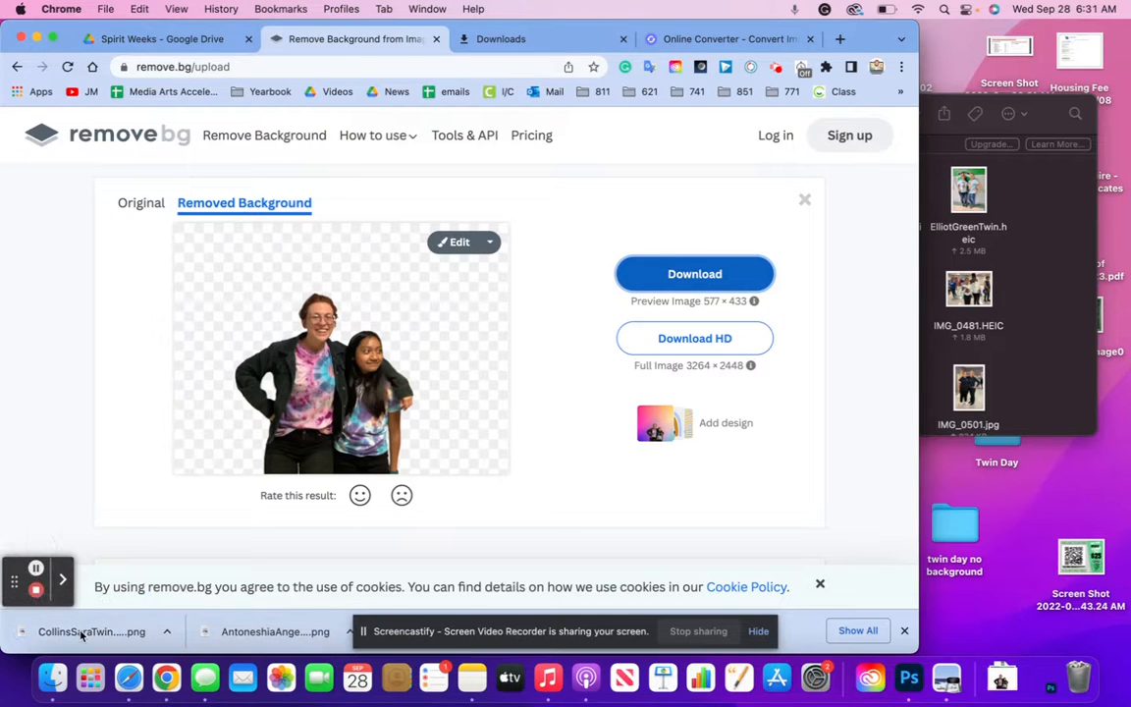
{"action": "left_click_drag", "start_coordinate": [341, 625], "coordinate": [964, 529]}
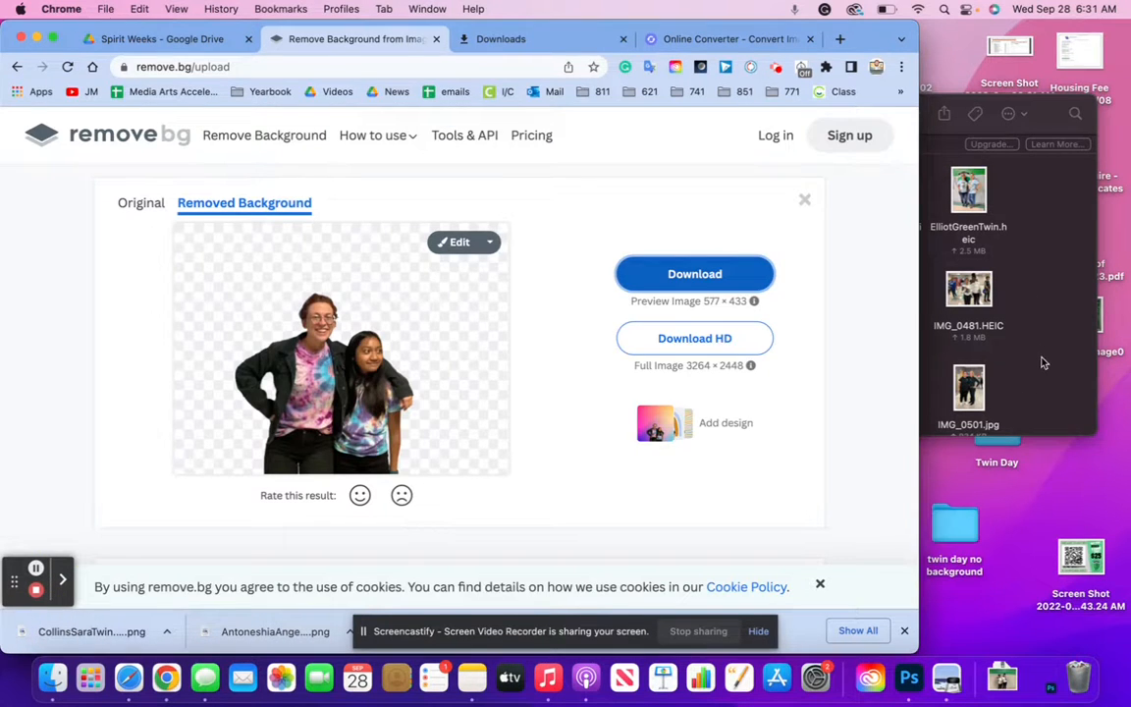
{"action": "left_click", "coordinate": [1043, 361]}
{"action": "left_click_drag", "start_coordinate": [714, 204], "coordinate": [209, 372]}
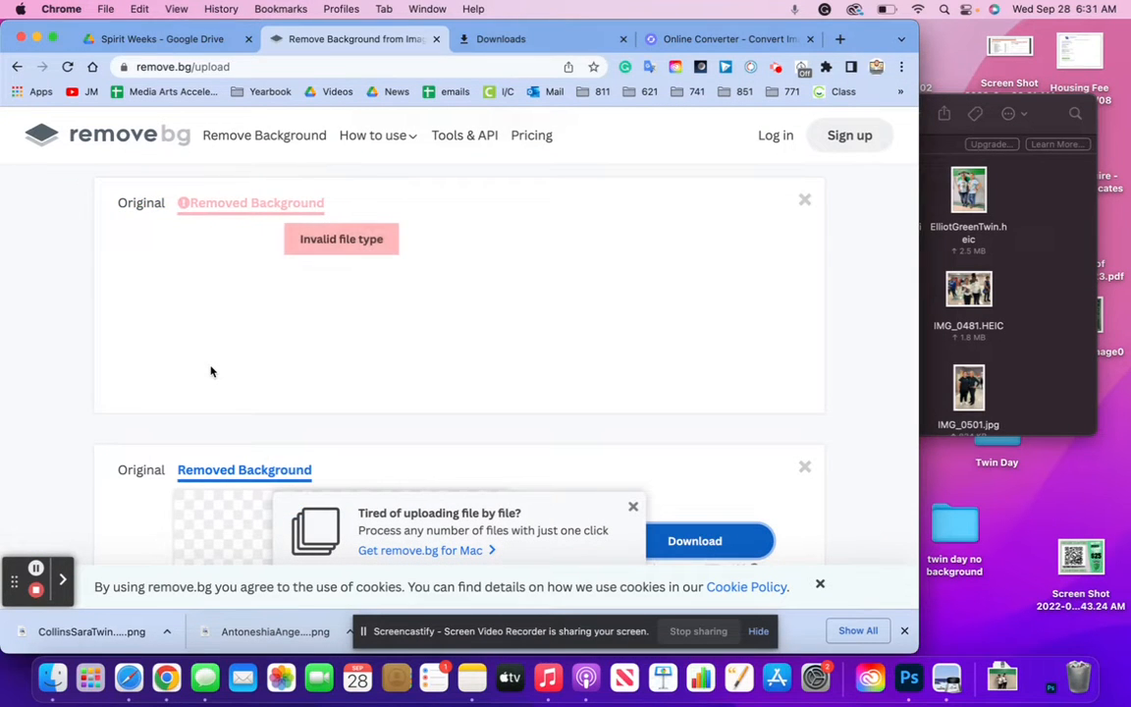
Upload the duplicate copy of the maroon-sweater photo, download its cutout, and file it in the folder
{"action": "left_click", "coordinate": [1017, 278]}
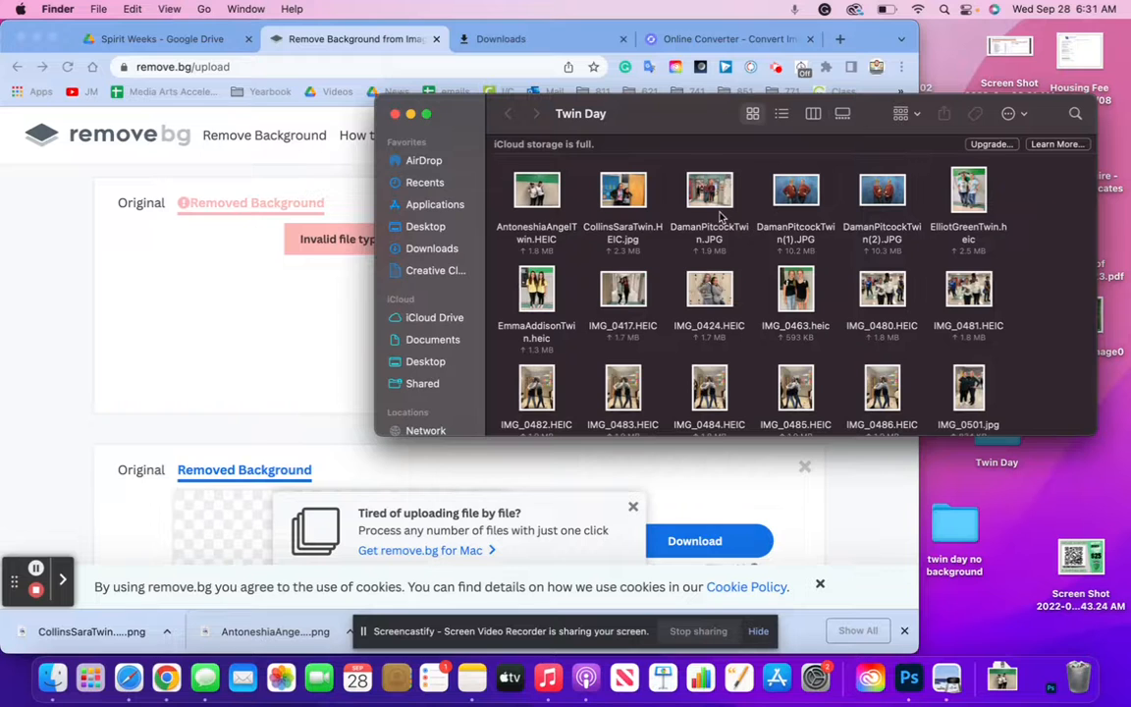
{"action": "left_click_drag", "start_coordinate": [717, 214], "coordinate": [186, 245]}
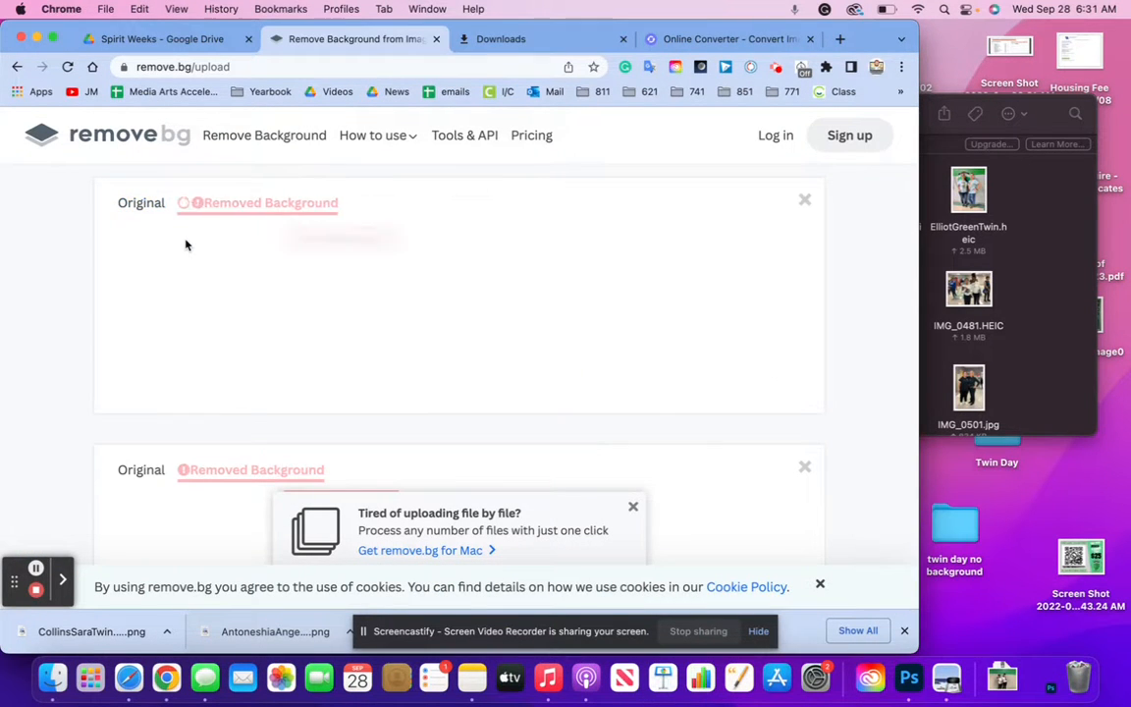
{"action": "left_click", "coordinate": [989, 263]}
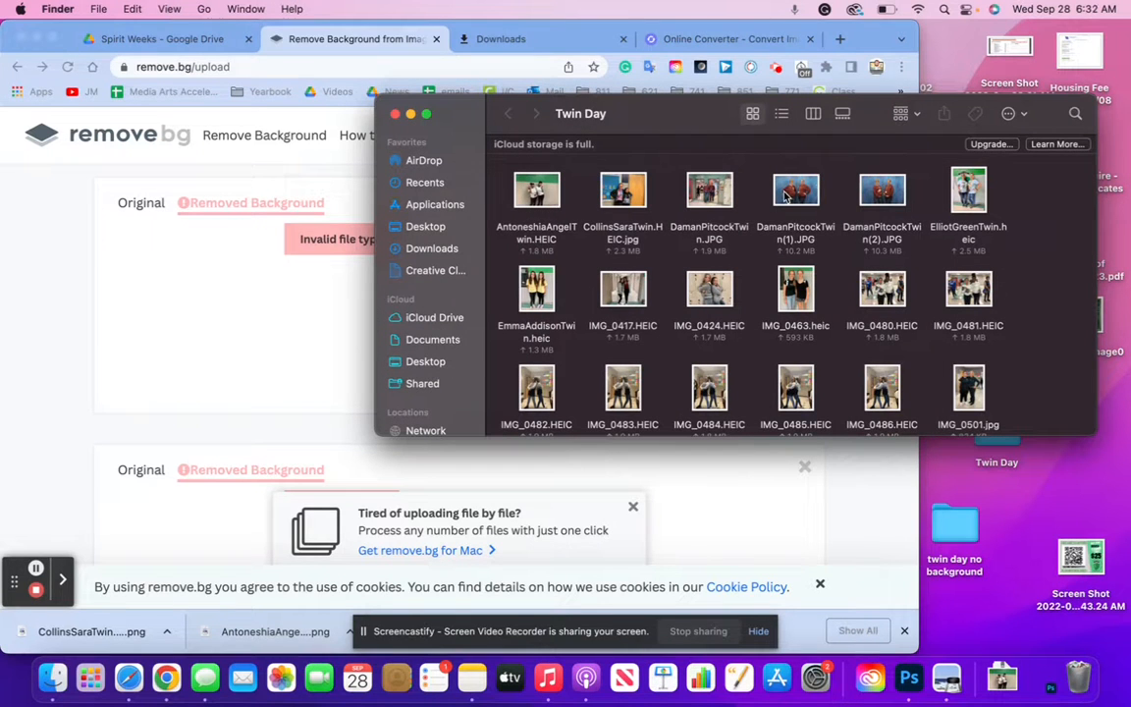
{"action": "left_click_drag", "start_coordinate": [794, 195], "coordinate": [315, 292]}
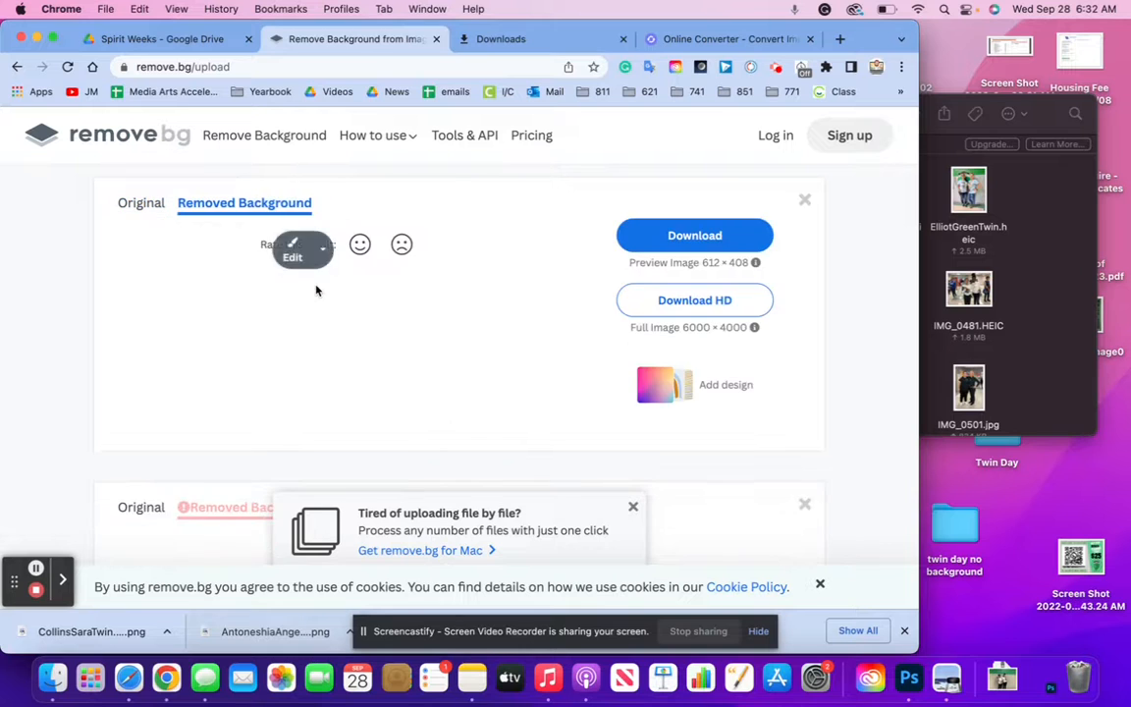
{"action": "left_click", "coordinate": [660, 280]}
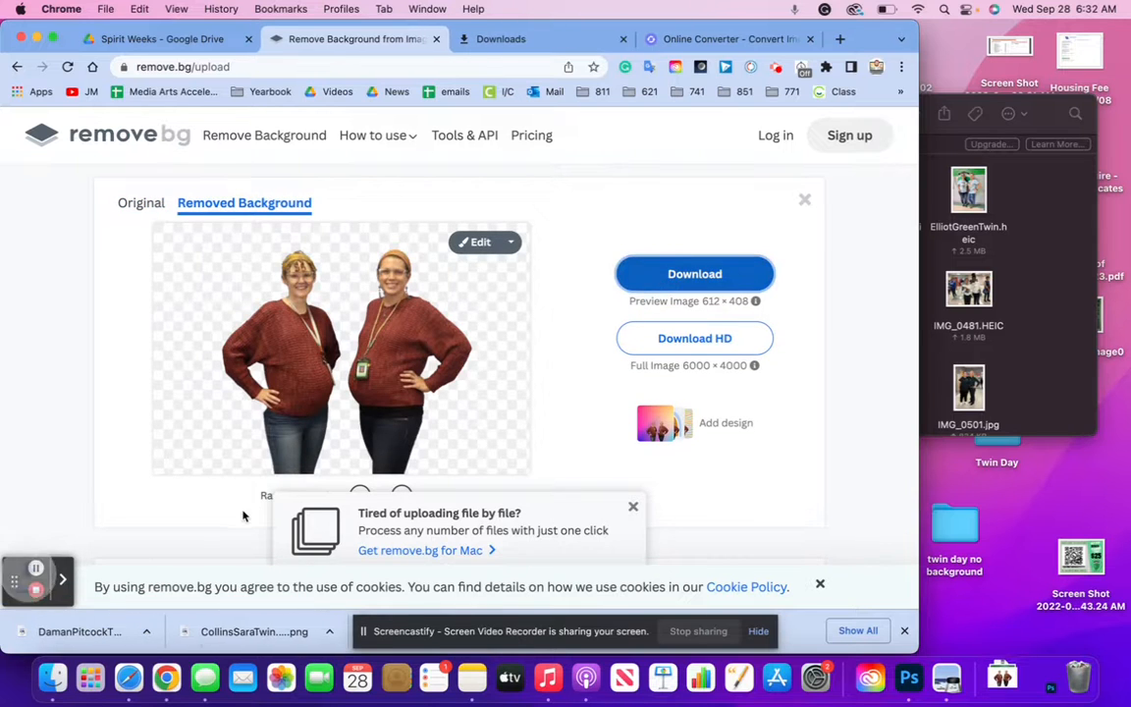
{"action": "left_click_drag", "start_coordinate": [981, 546], "coordinate": [973, 526]}
{"action": "left_click", "coordinate": [1046, 336]}
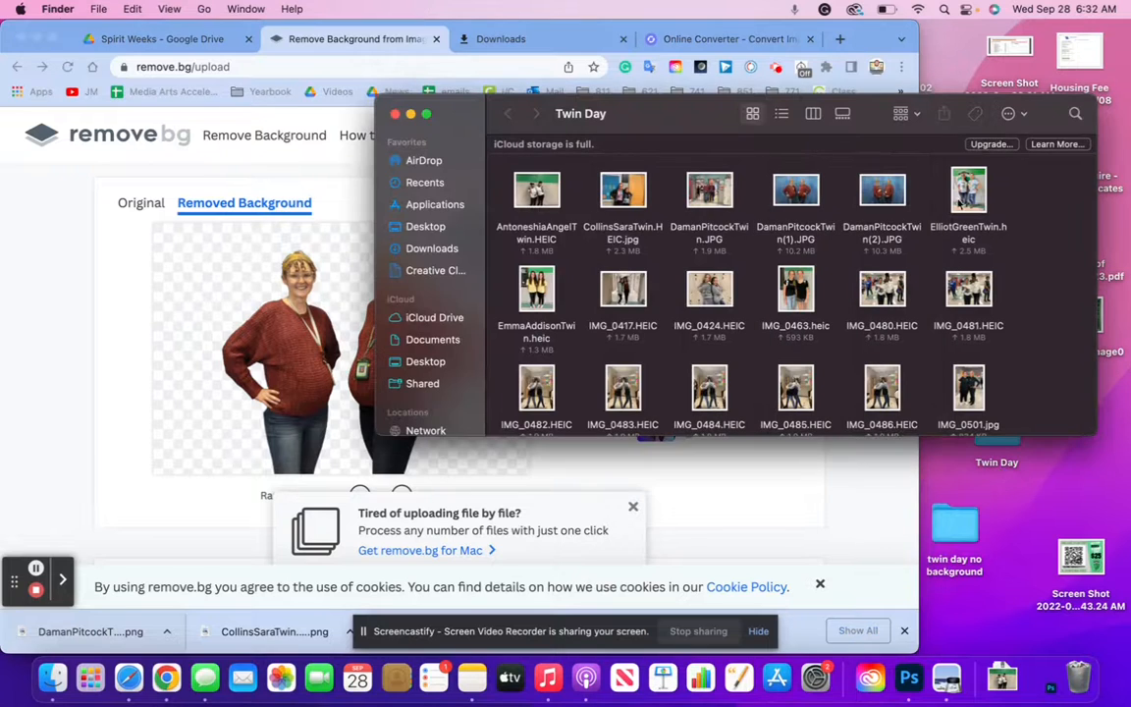
{"action": "left_click_drag", "start_coordinate": [960, 199], "coordinate": [251, 267]}
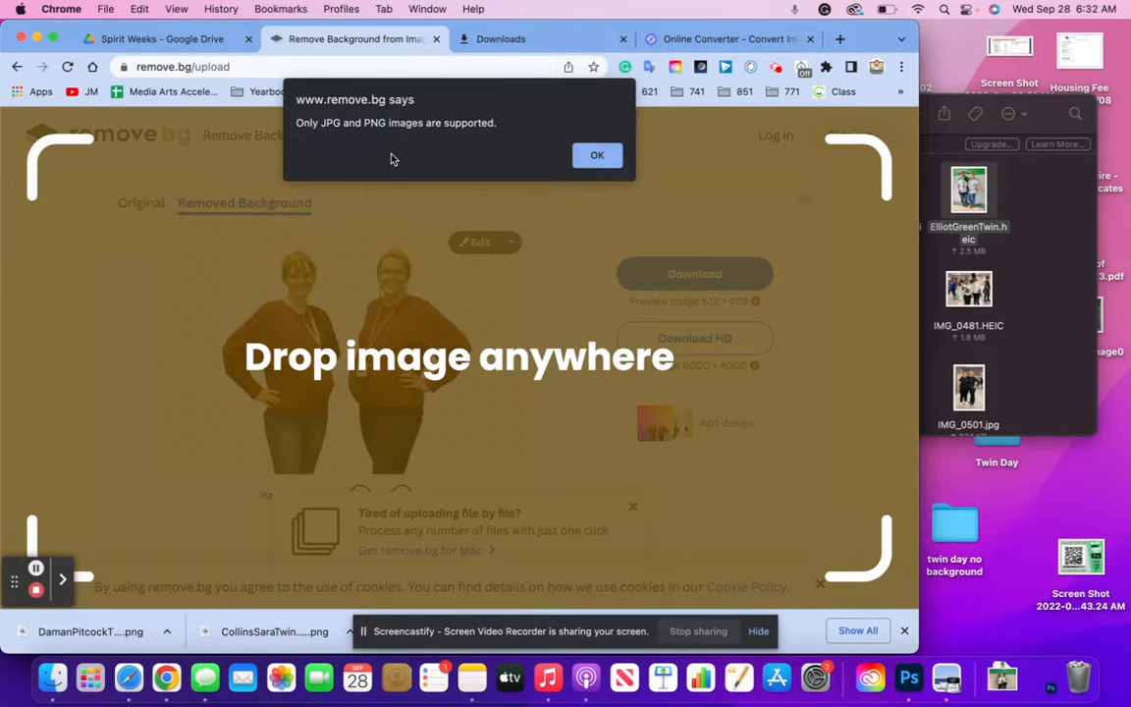
{"action": "left_click", "coordinate": [597, 155]}
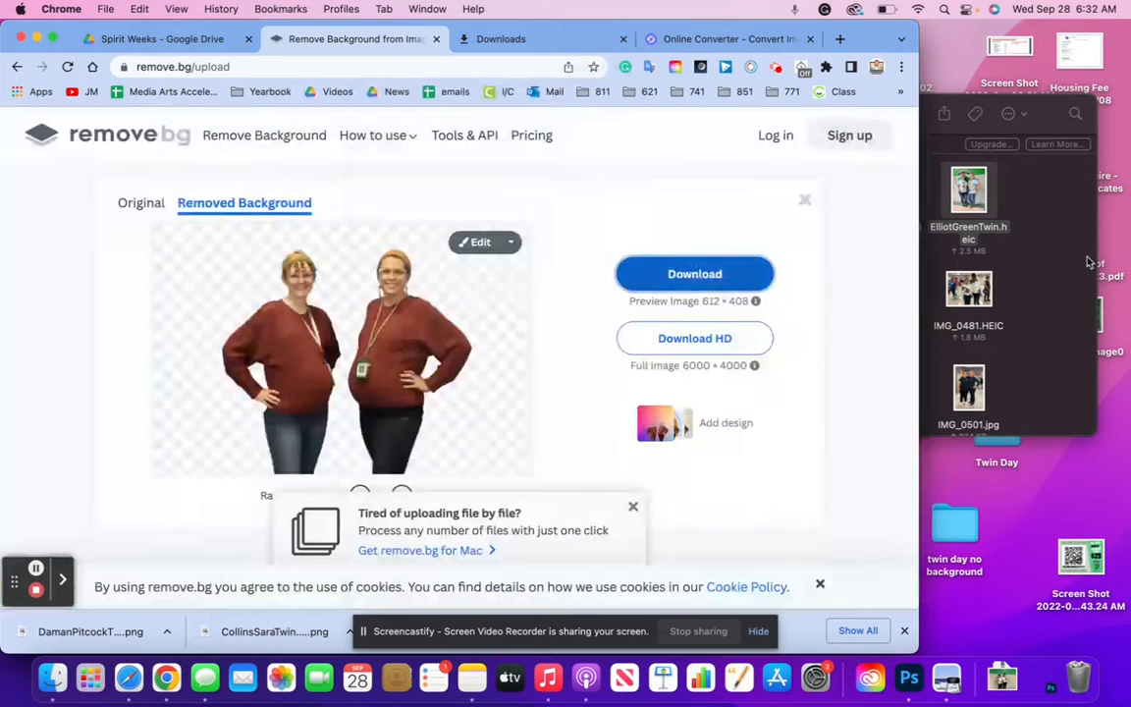
{"action": "left_click", "coordinate": [1059, 261]}
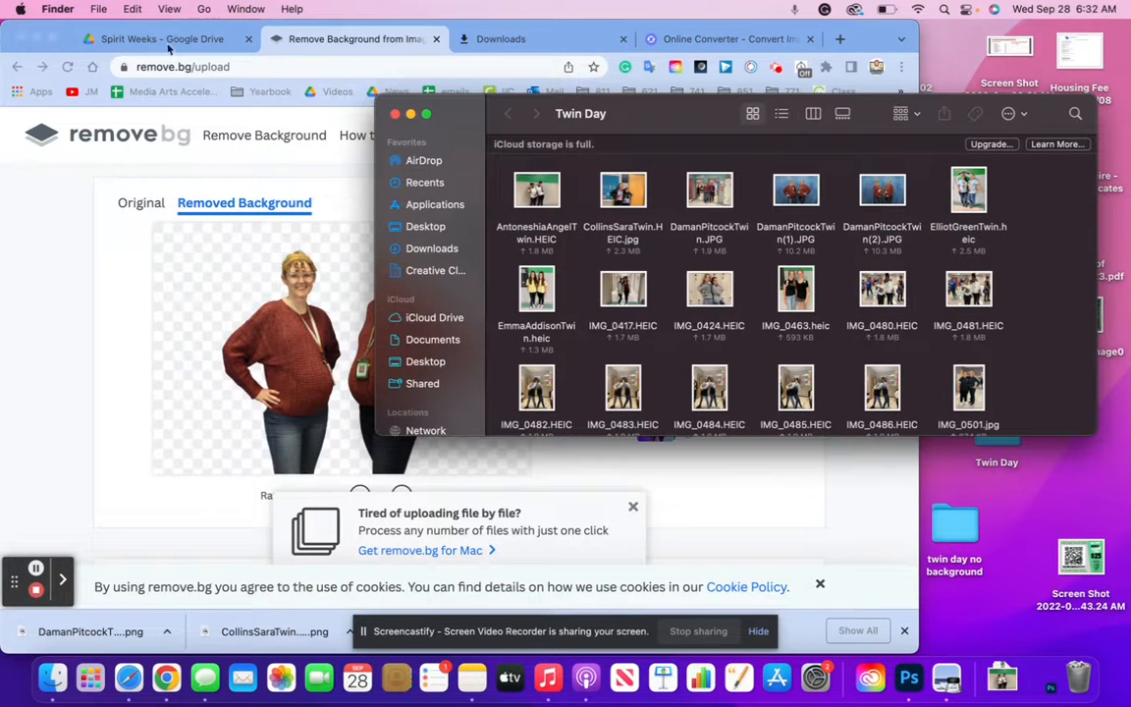
{"action": "left_click", "coordinate": [677, 39]}
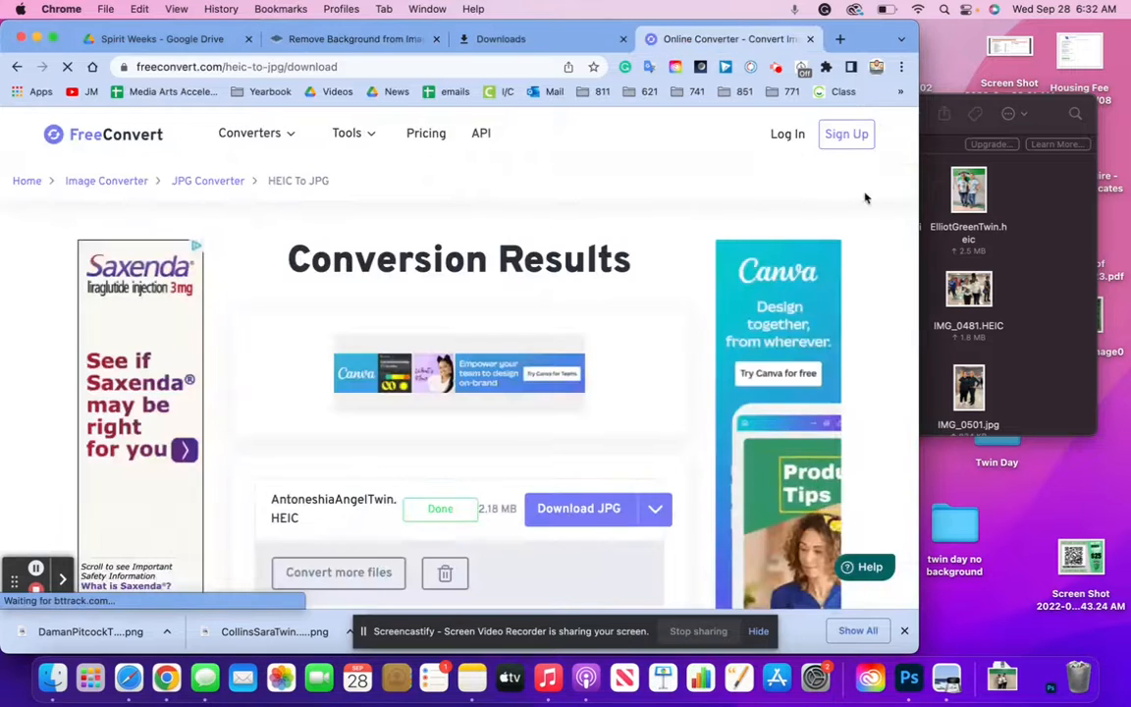
{"action": "left_click_drag", "start_coordinate": [968, 191], "coordinate": [469, 216]}
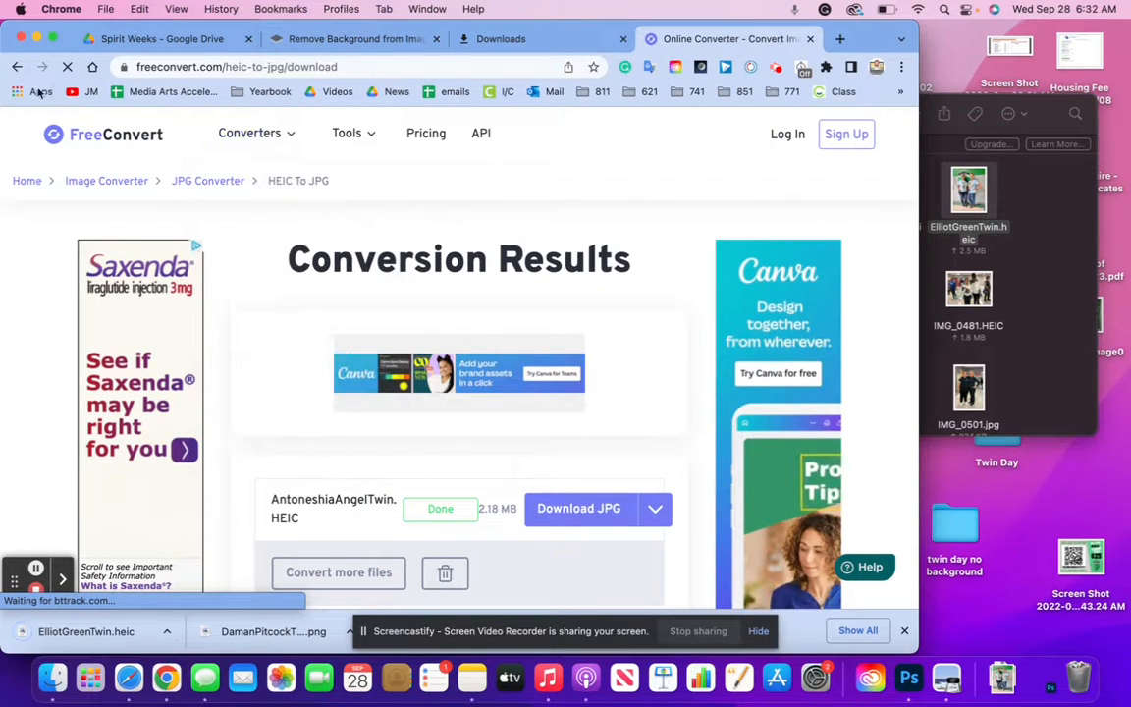
{"action": "left_click", "coordinate": [17, 66]}
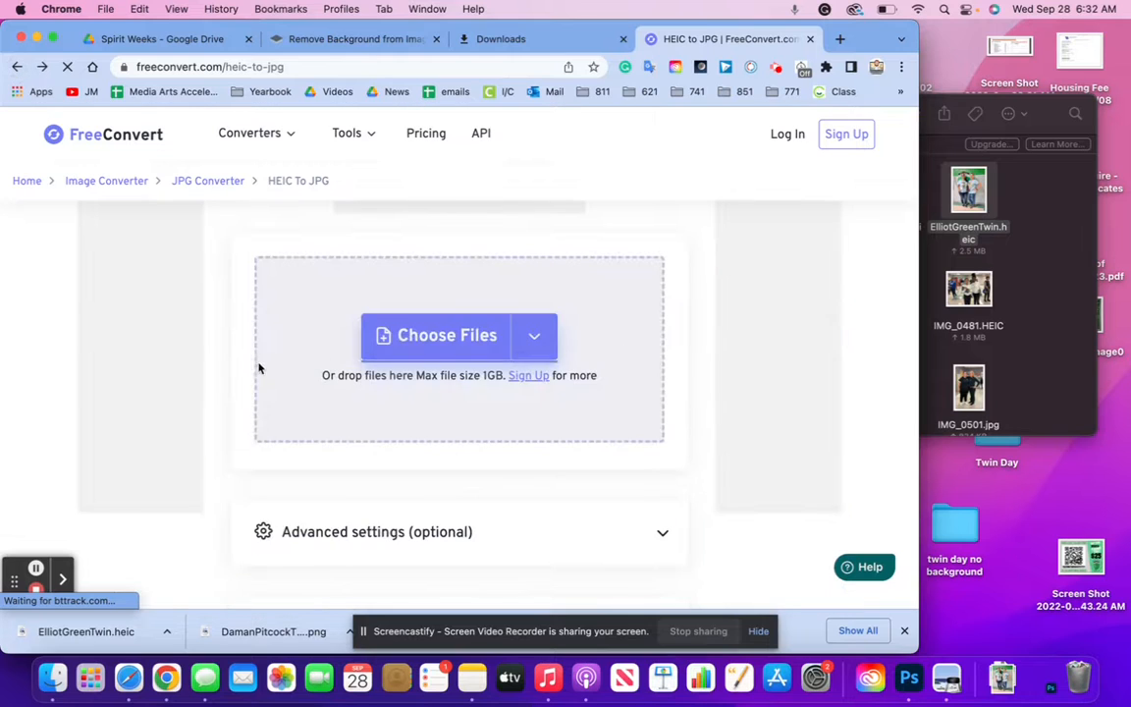
{"action": "left_click_drag", "start_coordinate": [967, 202], "coordinate": [555, 386]}
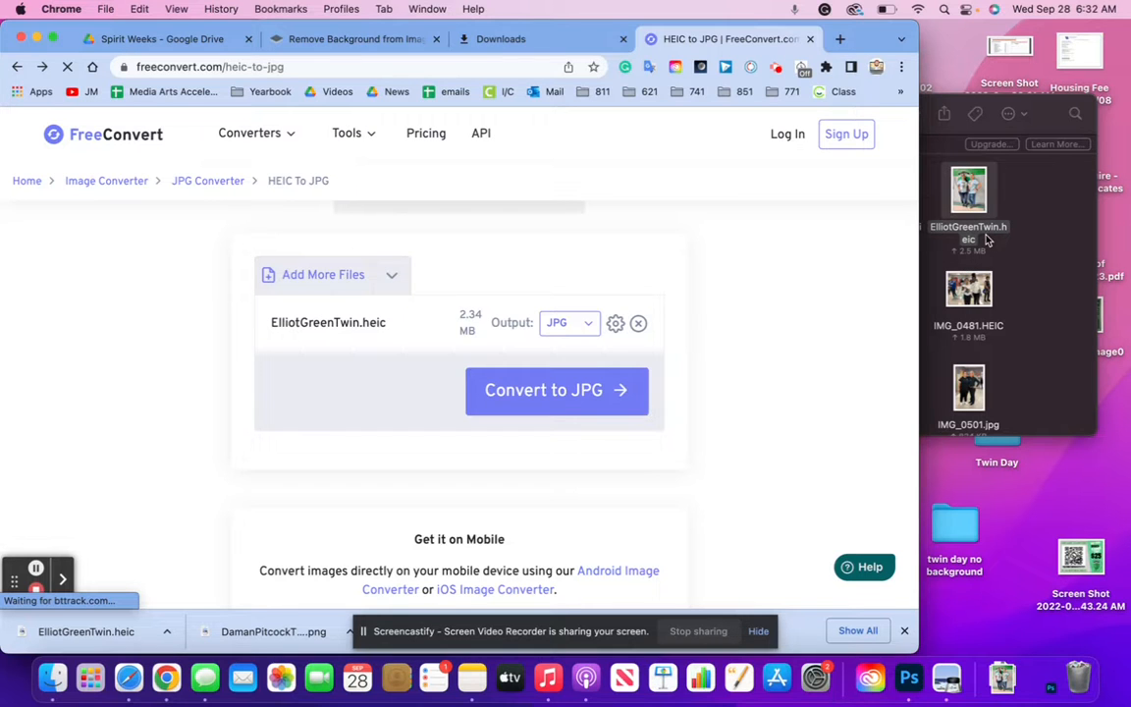
{"action": "left_click", "coordinate": [564, 381]}
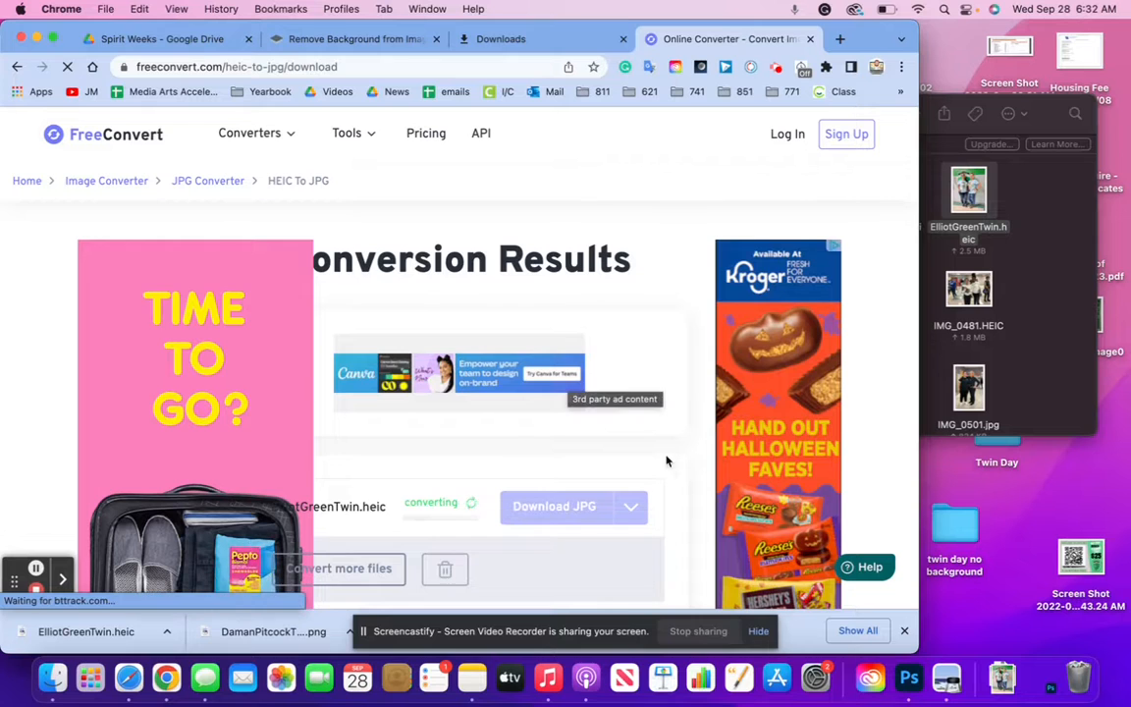
{"action": "scroll", "coordinate": [680, 468], "scroll_direction": "down", "scroll_amount": 2}
{"action": "scroll", "coordinate": [680, 467], "scroll_direction": "down", "scroll_amount": 1}
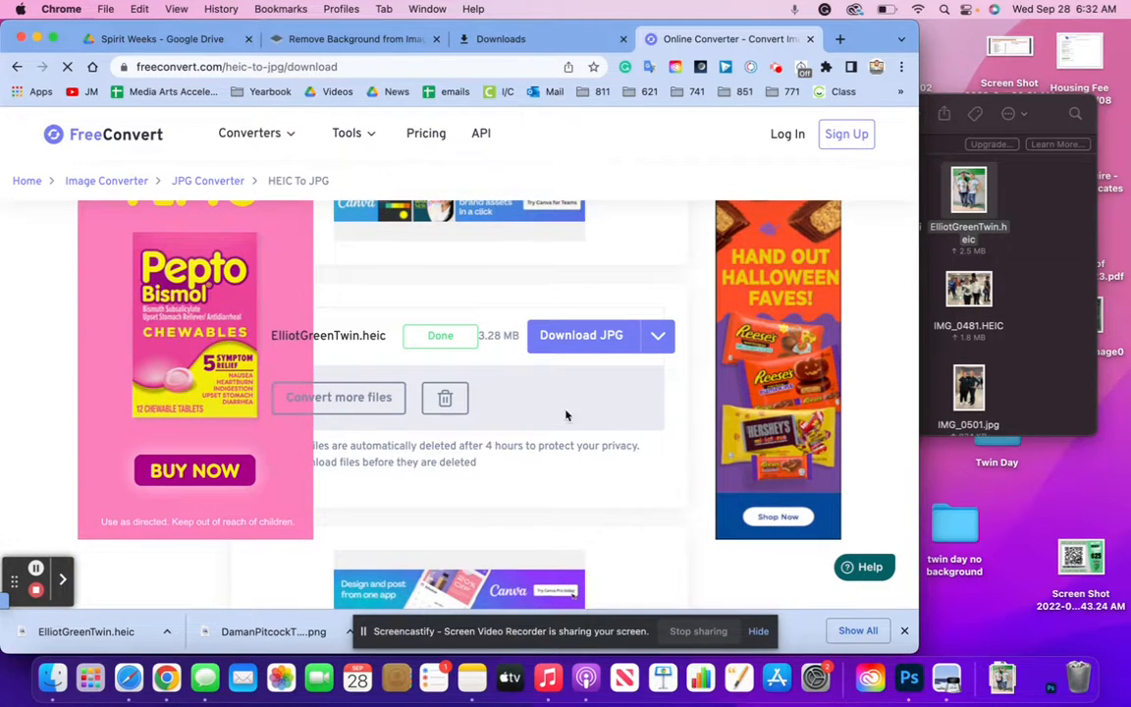
{"action": "left_click", "coordinate": [594, 337]}
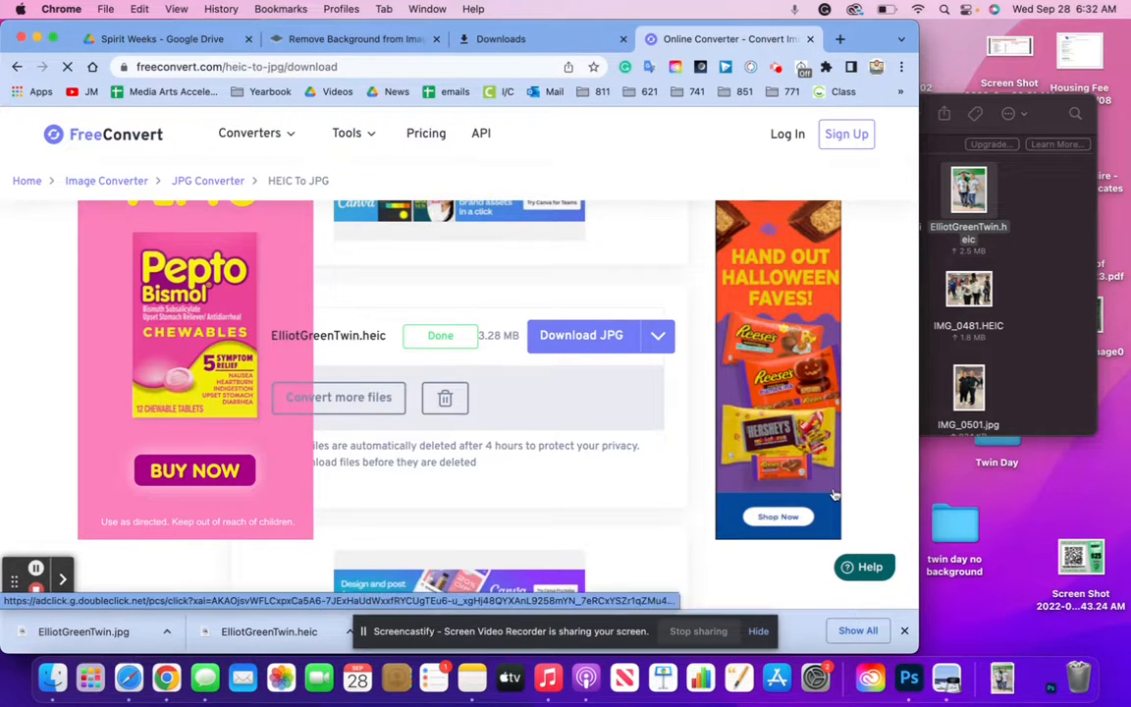
{"action": "left_click", "coordinate": [400, 39]}
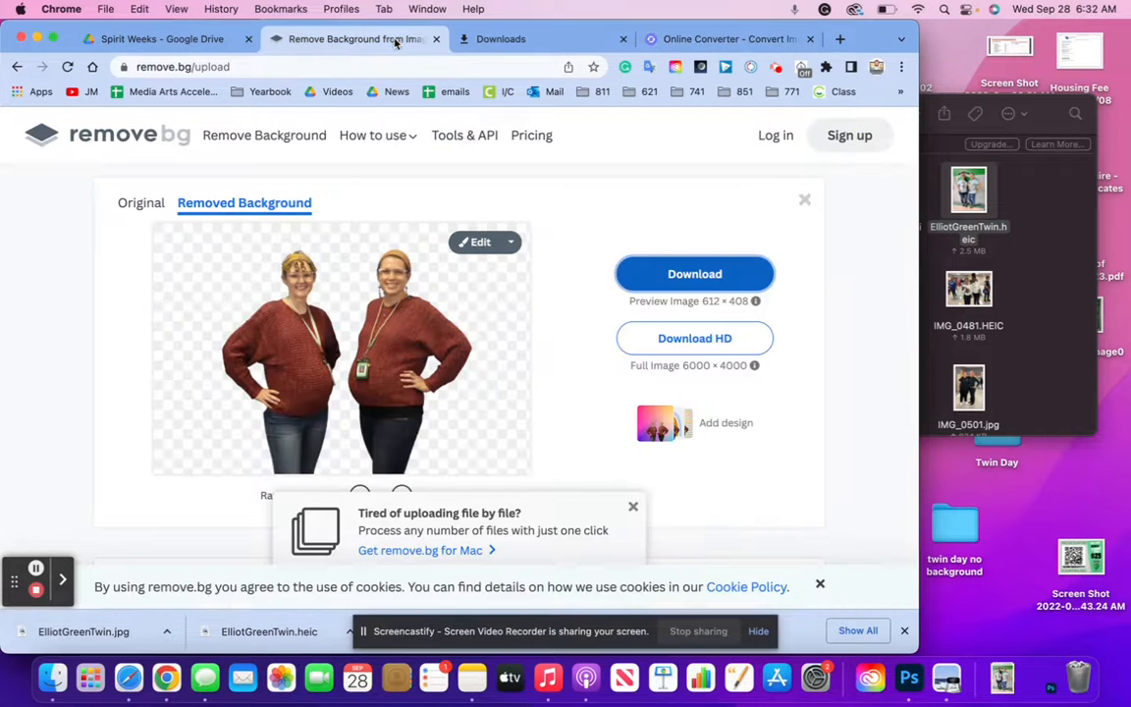
Cut out ElliotGreenTwin.jpg in remove.bg and move the PNG into 'twin day no background'
{"action": "left_click_drag", "start_coordinate": [93, 631], "coordinate": [299, 354]}
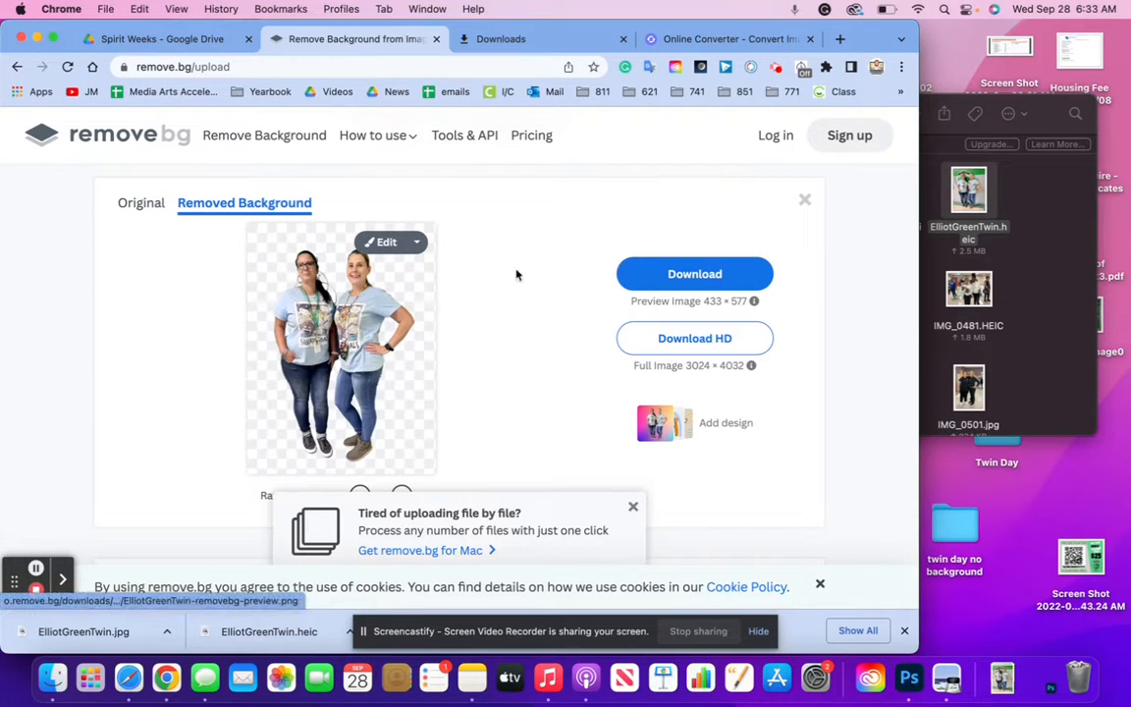
{"action": "left_click", "coordinate": [664, 277]}
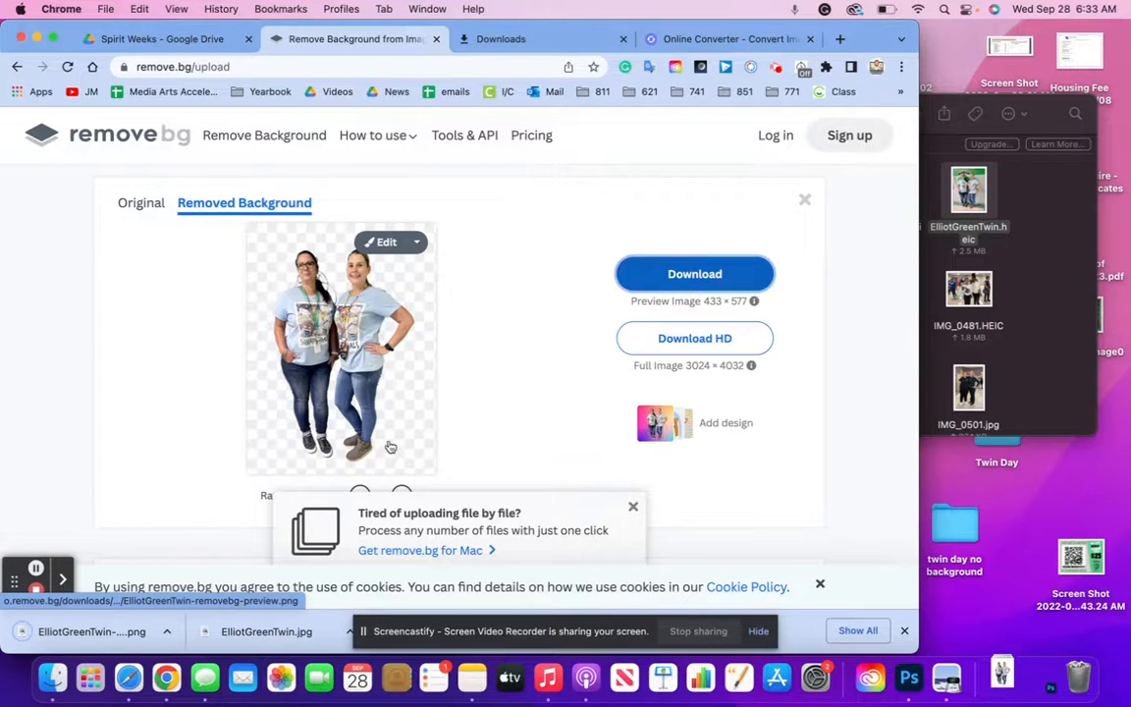
{"action": "left_click_drag", "start_coordinate": [90, 642], "coordinate": [965, 526]}
{"action": "left_click", "coordinate": [1042, 386]}
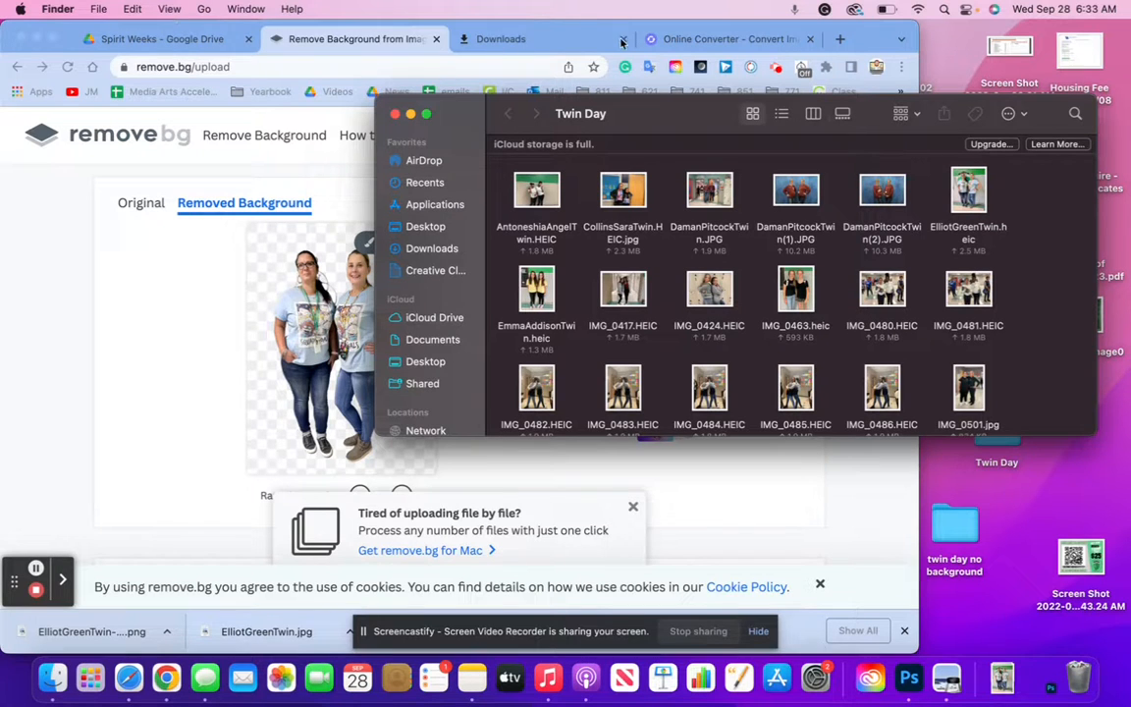
Go back to the HEIC to JPG upload page and narrow the Twin Day folder window
{"action": "left_click", "coordinate": [671, 44]}
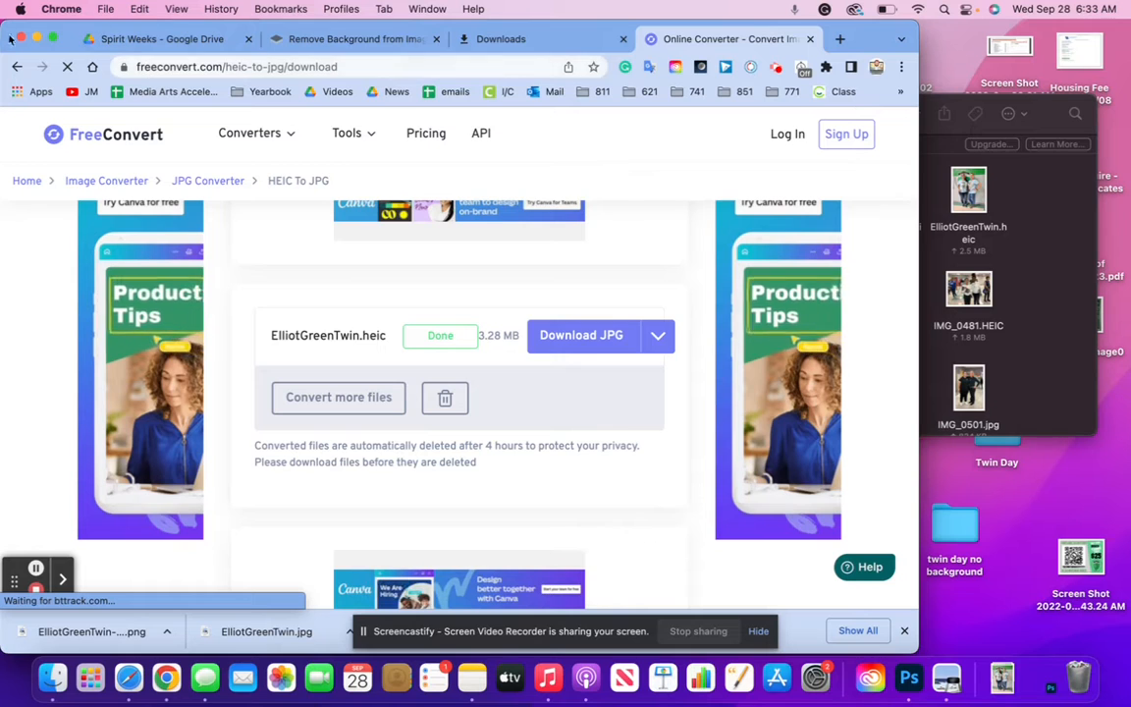
{"action": "left_click", "coordinate": [17, 67]}
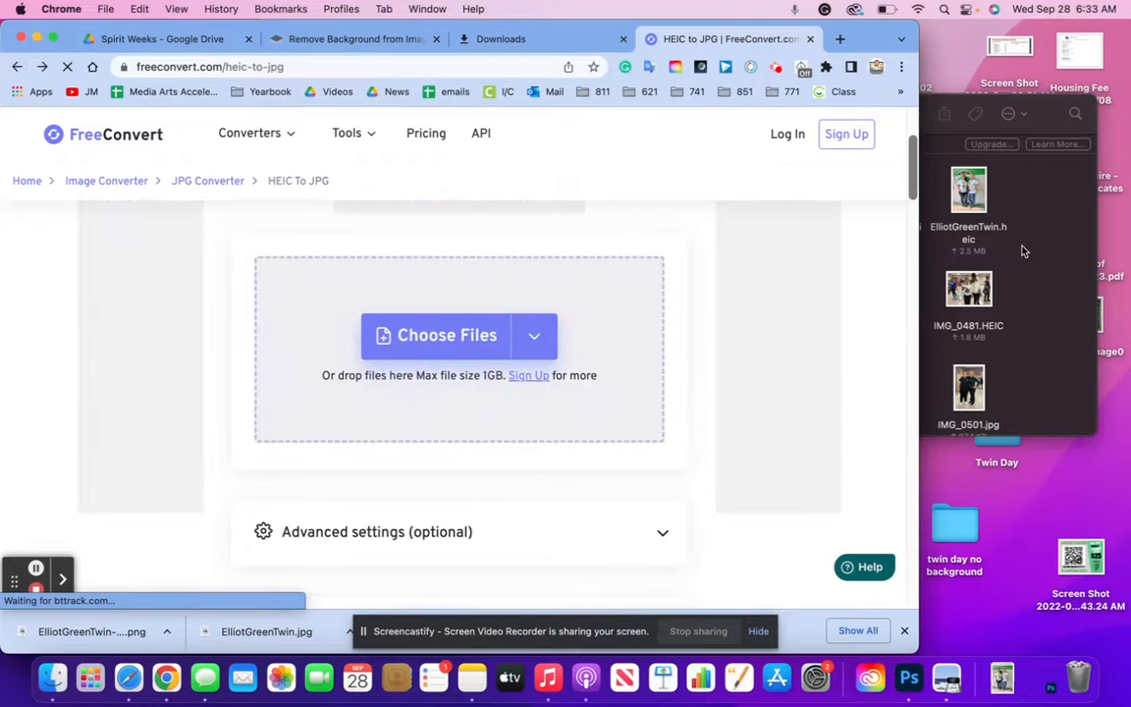
{"action": "left_click", "coordinate": [1022, 247]}
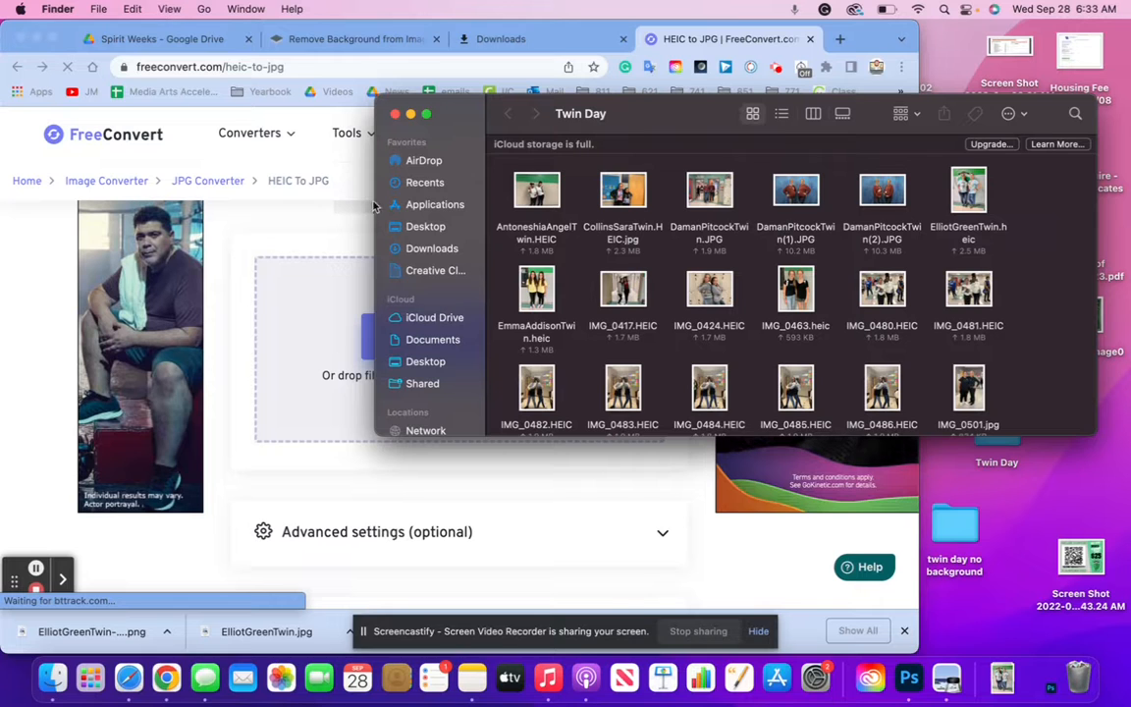
{"action": "left_click_drag", "start_coordinate": [374, 201], "coordinate": [579, 201]}
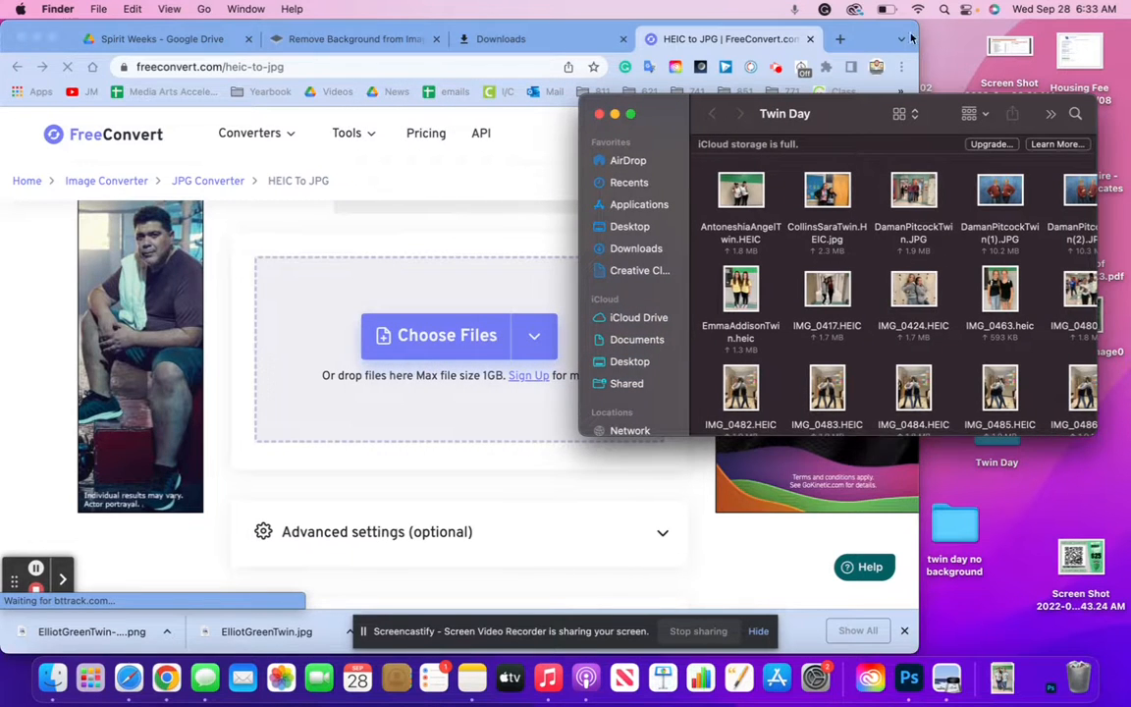
Place the browser and Twin Day folder side by side, with the photos shown as a list
{"action": "left_click_drag", "start_coordinate": [917, 32], "coordinate": [677, 108]}
{"action": "left_click", "coordinate": [701, 123]}
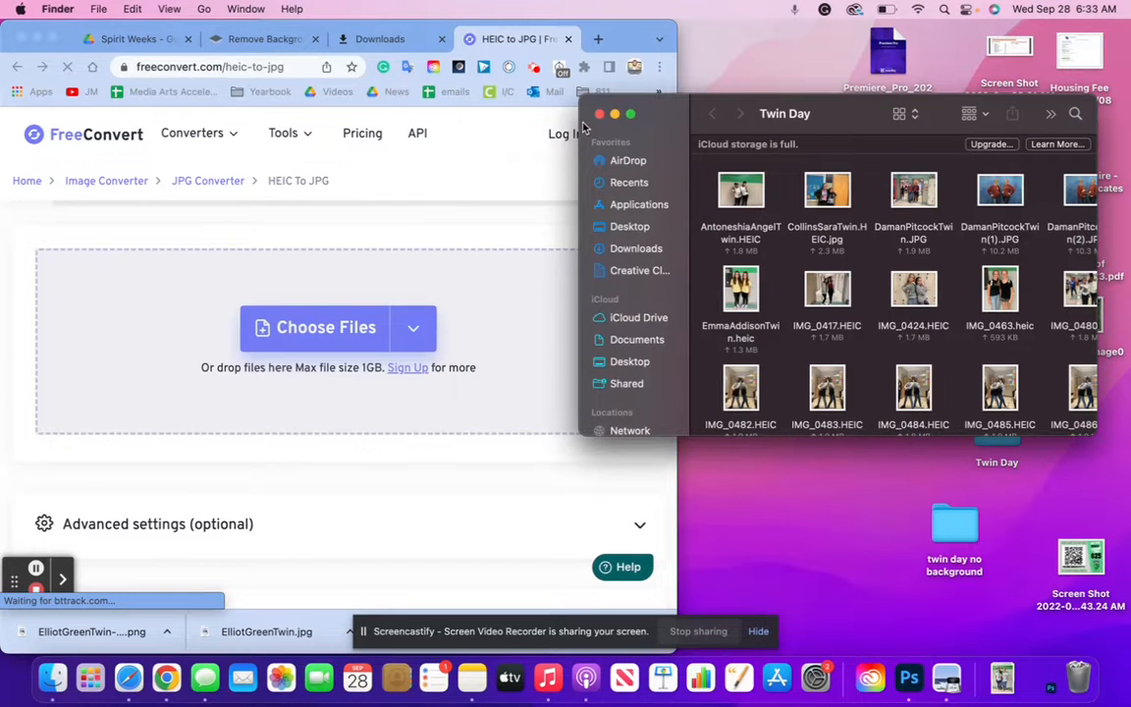
{"action": "left_click_drag", "start_coordinate": [579, 122], "coordinate": [699, 122]}
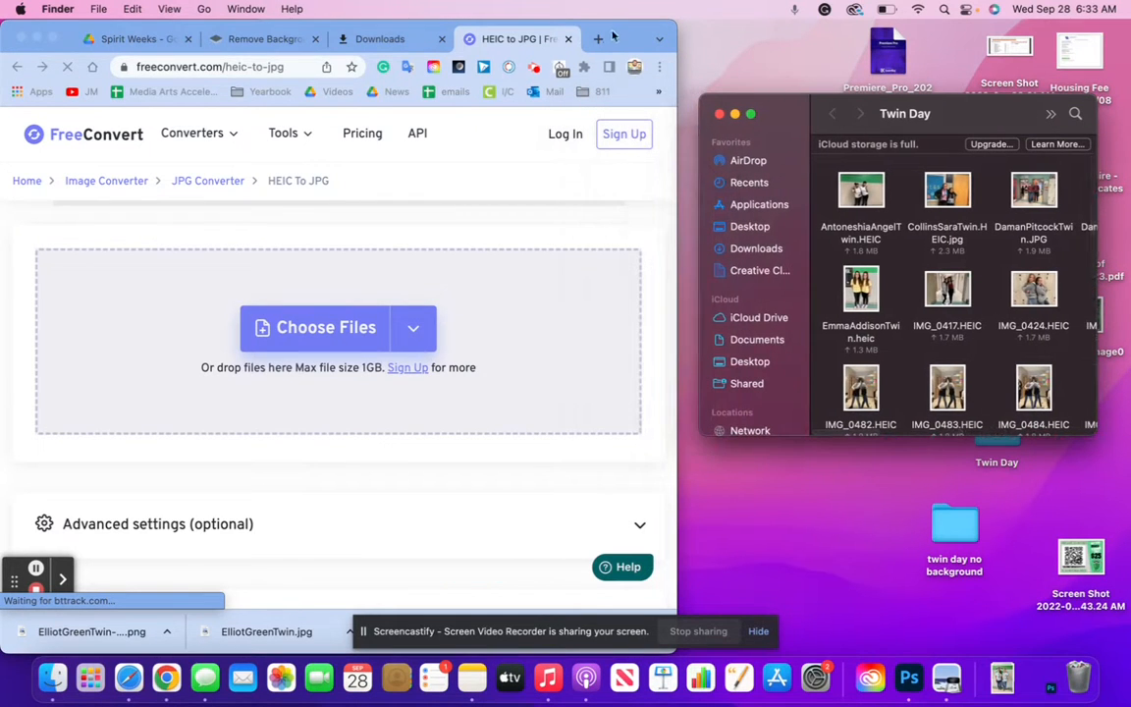
{"action": "left_click_drag", "start_coordinate": [617, 42], "coordinate": [625, 42]}
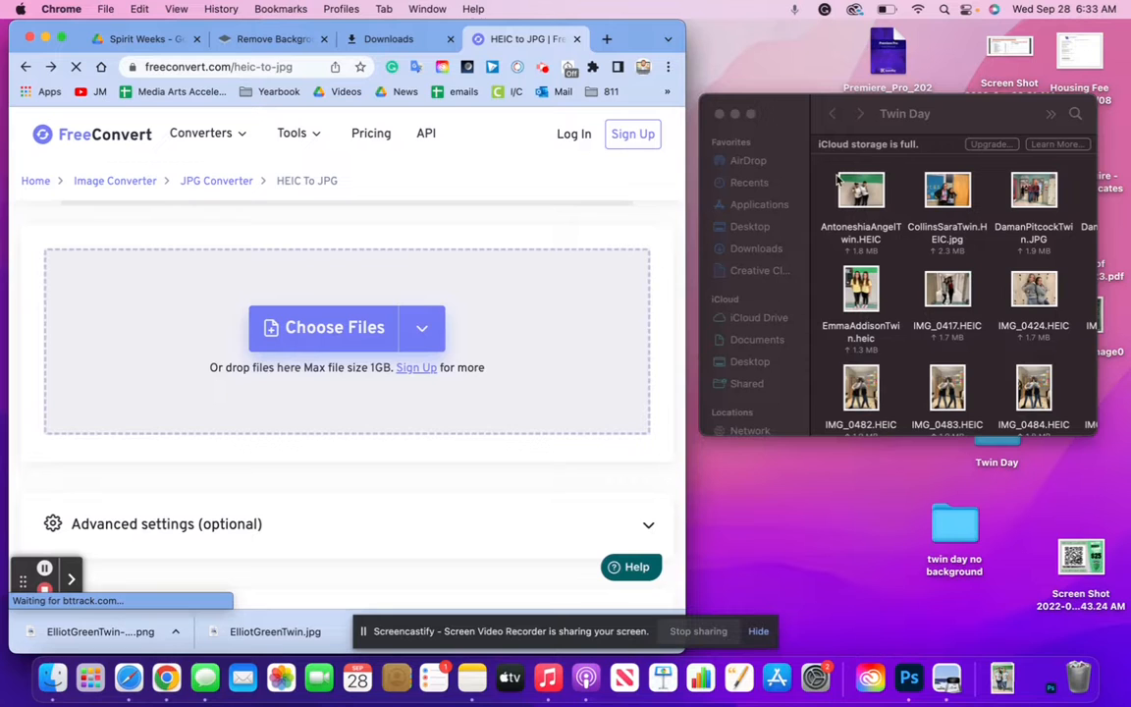
{"action": "left_click_drag", "start_coordinate": [788, 120], "coordinate": [794, 84]}
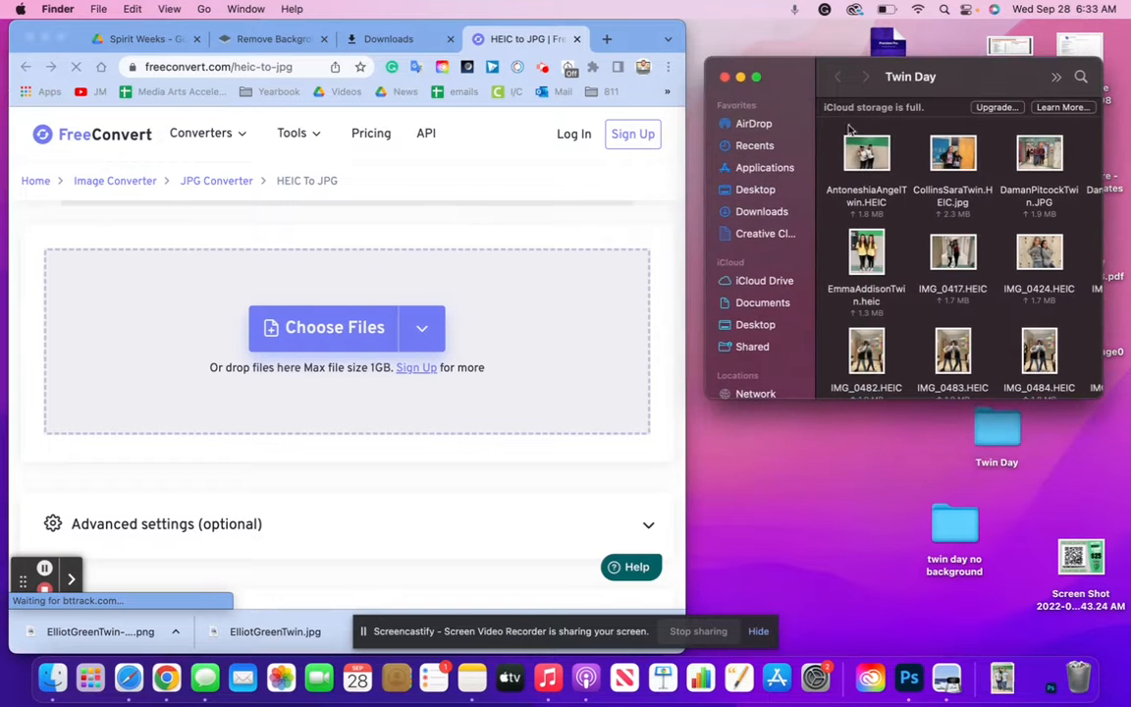
{"action": "left_click_drag", "start_coordinate": [1097, 395], "coordinate": [1127, 571]}
{"action": "left_click", "coordinate": [1044, 77]}
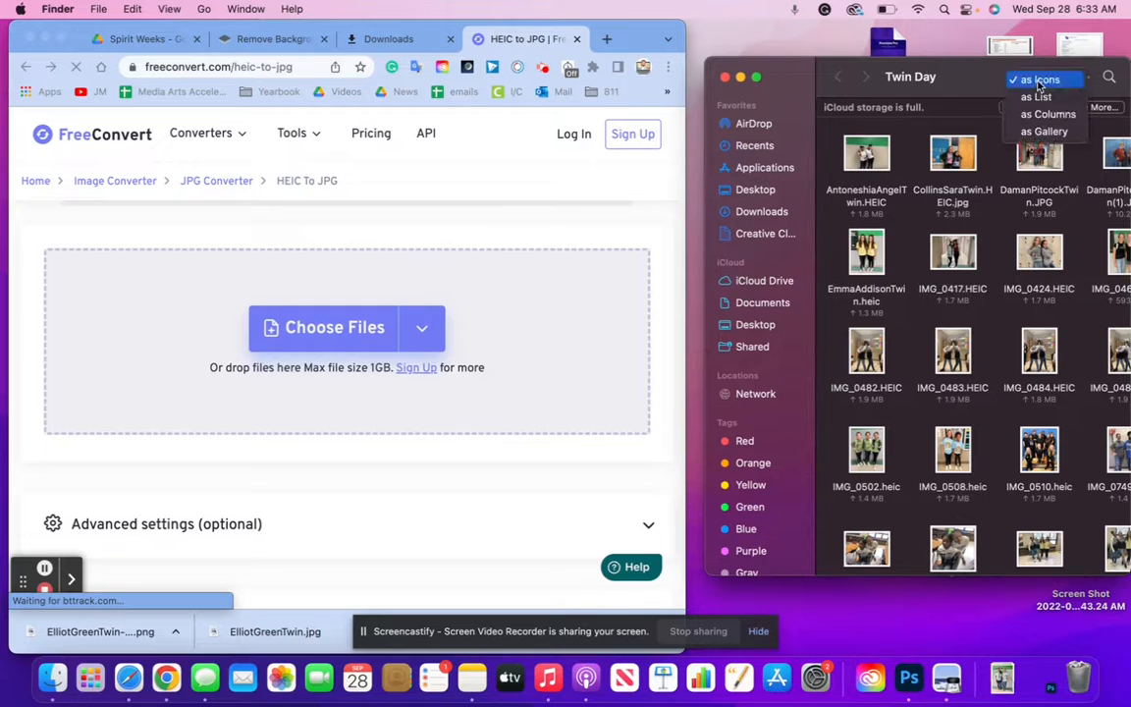
{"action": "left_click", "coordinate": [1039, 99]}
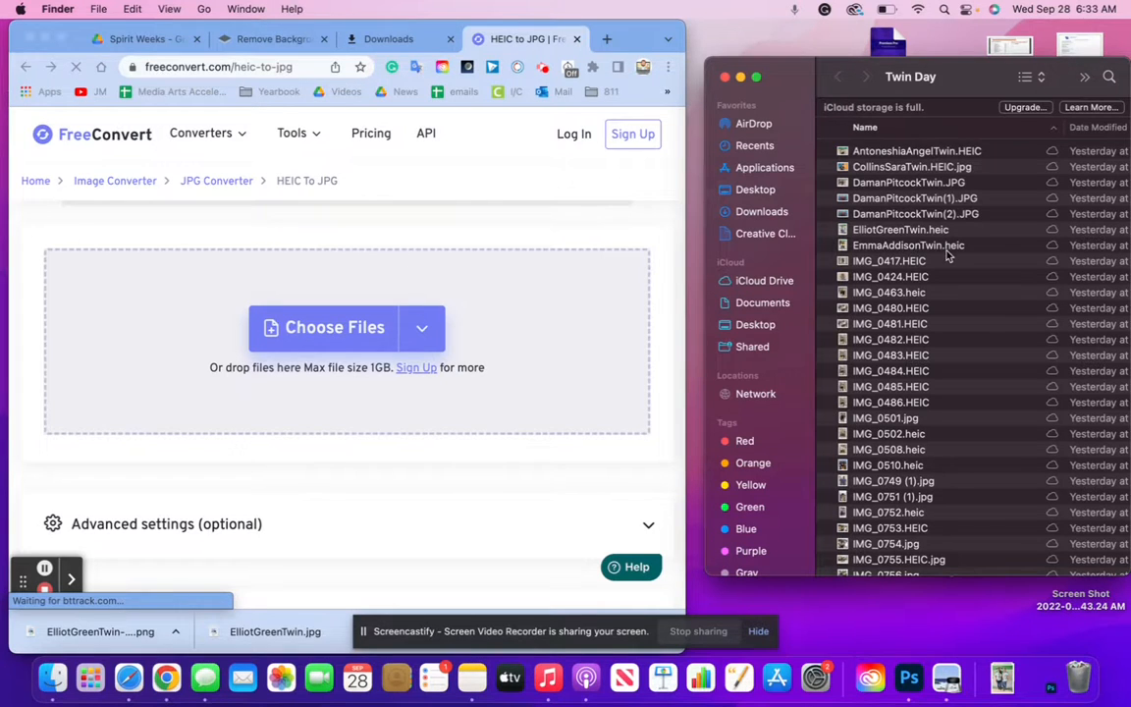
Convert EmmaAddisonTwin.heic to JPG and uncover the desktop's twin day no background folder
{"action": "left_click_drag", "start_coordinate": [881, 250], "coordinate": [525, 295]}
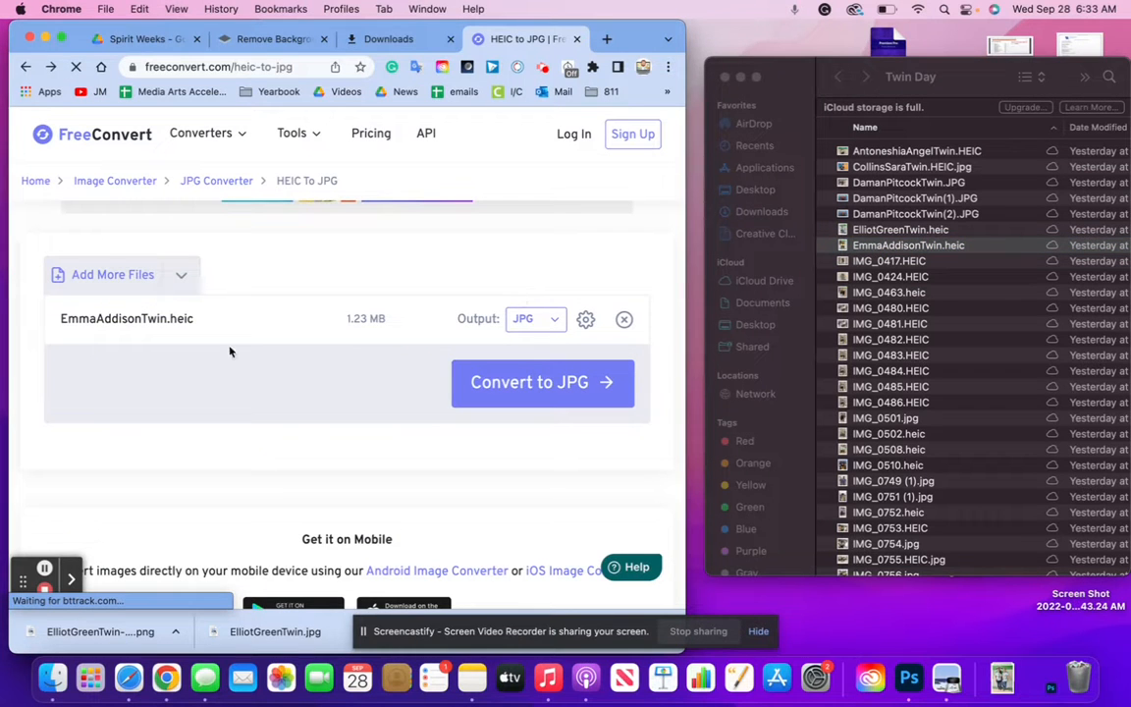
{"action": "left_click", "coordinate": [479, 400]}
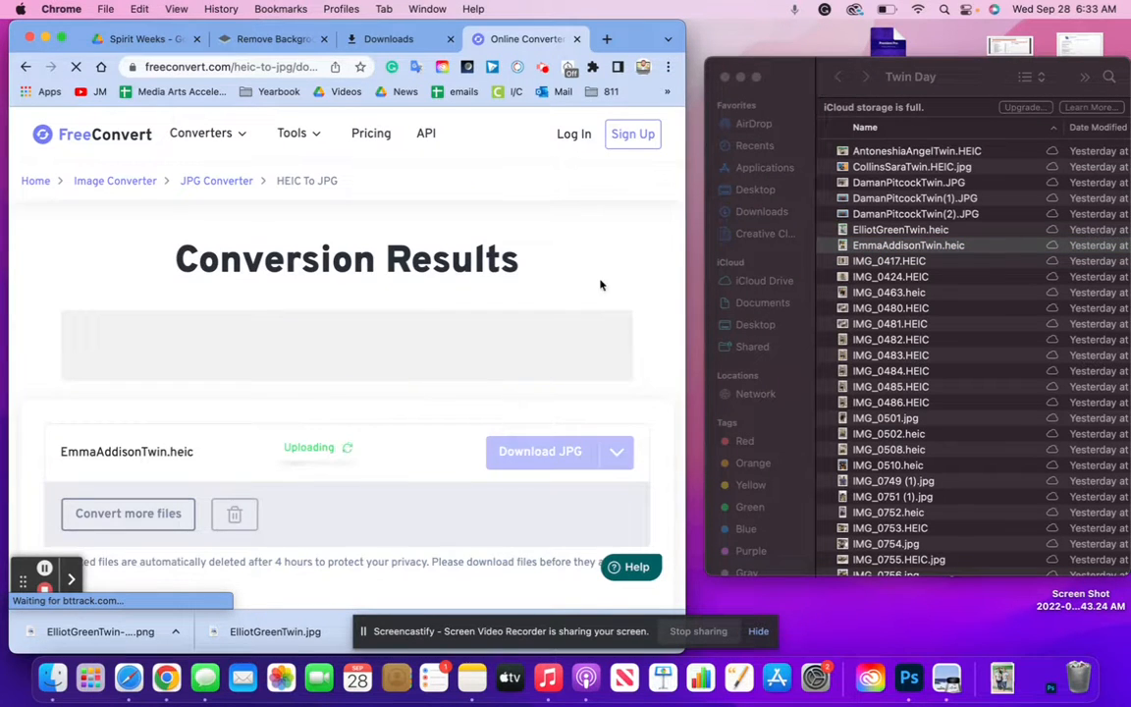
{"action": "left_click", "coordinate": [726, 520]}
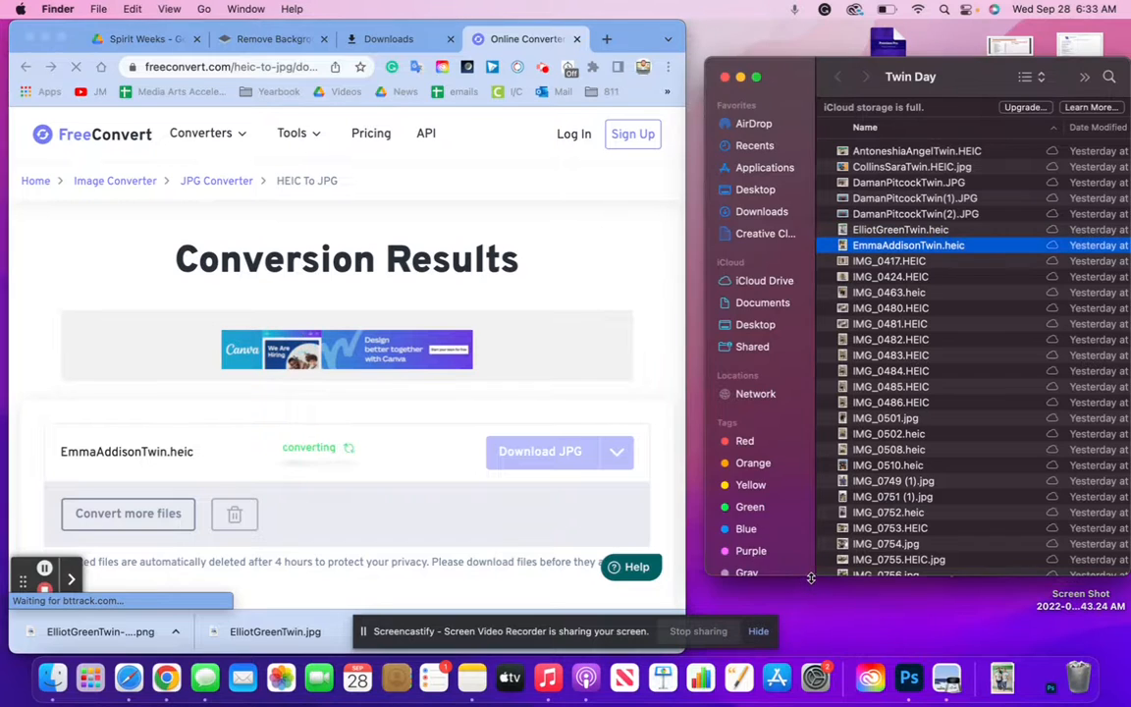
{"action": "left_click_drag", "start_coordinate": [810, 579], "coordinate": [811, 420]}
{"action": "left_click_drag", "start_coordinate": [954, 520], "coordinate": [938, 596]}
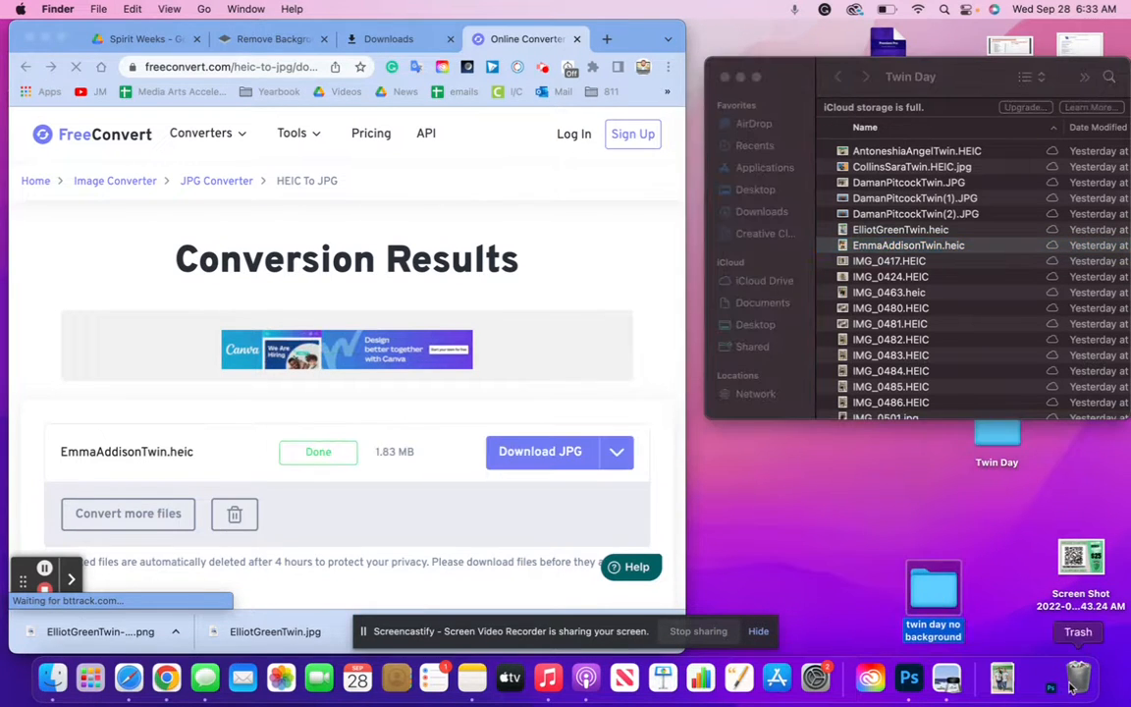
{"action": "left_click", "coordinate": [545, 461]}
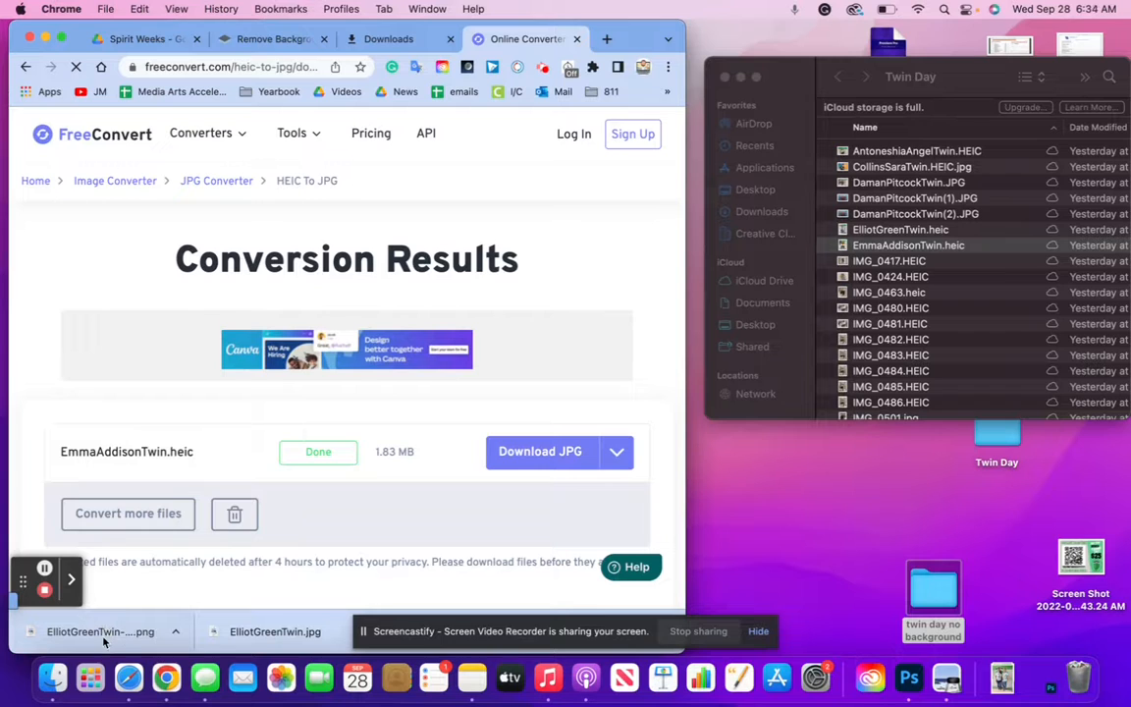
{"action": "left_click", "coordinate": [546, 459]}
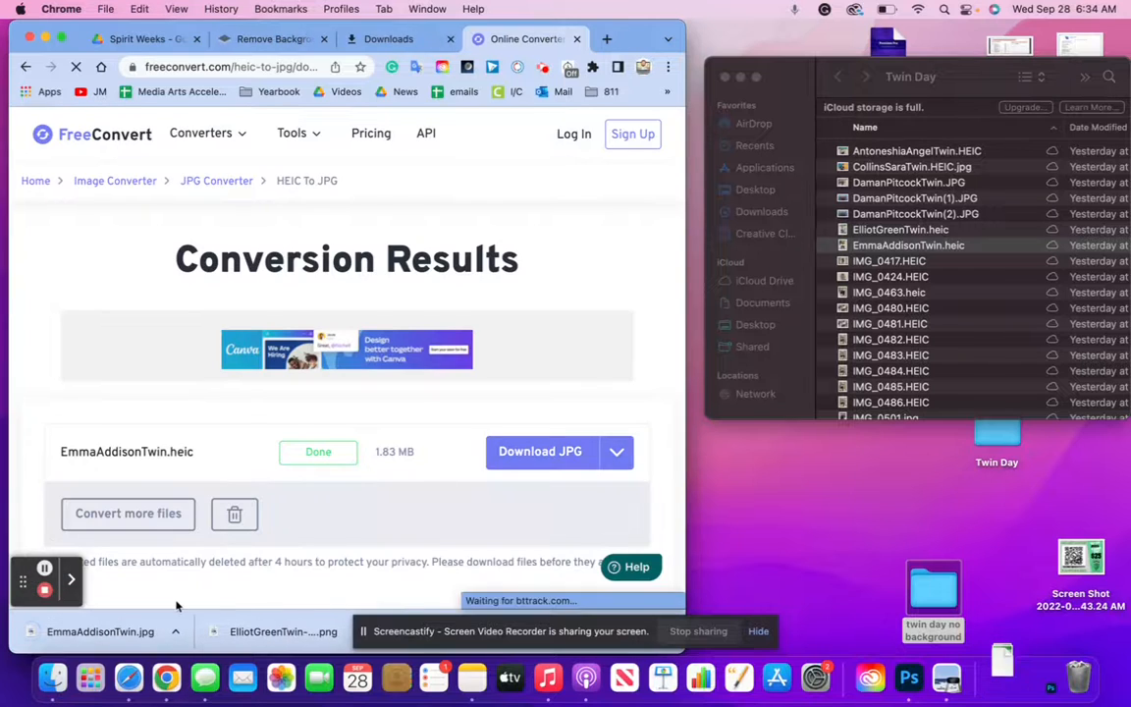
{"action": "left_click_drag", "start_coordinate": [108, 633], "coordinate": [941, 602]}
{"action": "left_click", "coordinate": [882, 267]}
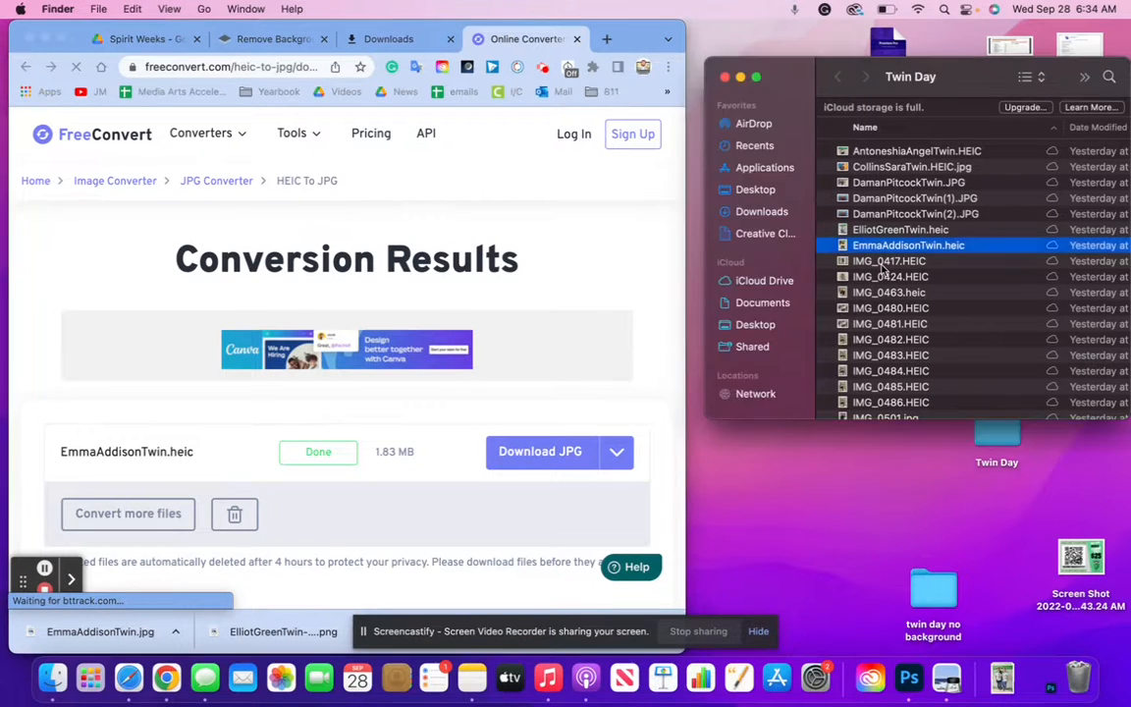
{"action": "left_click", "coordinate": [883, 261]}
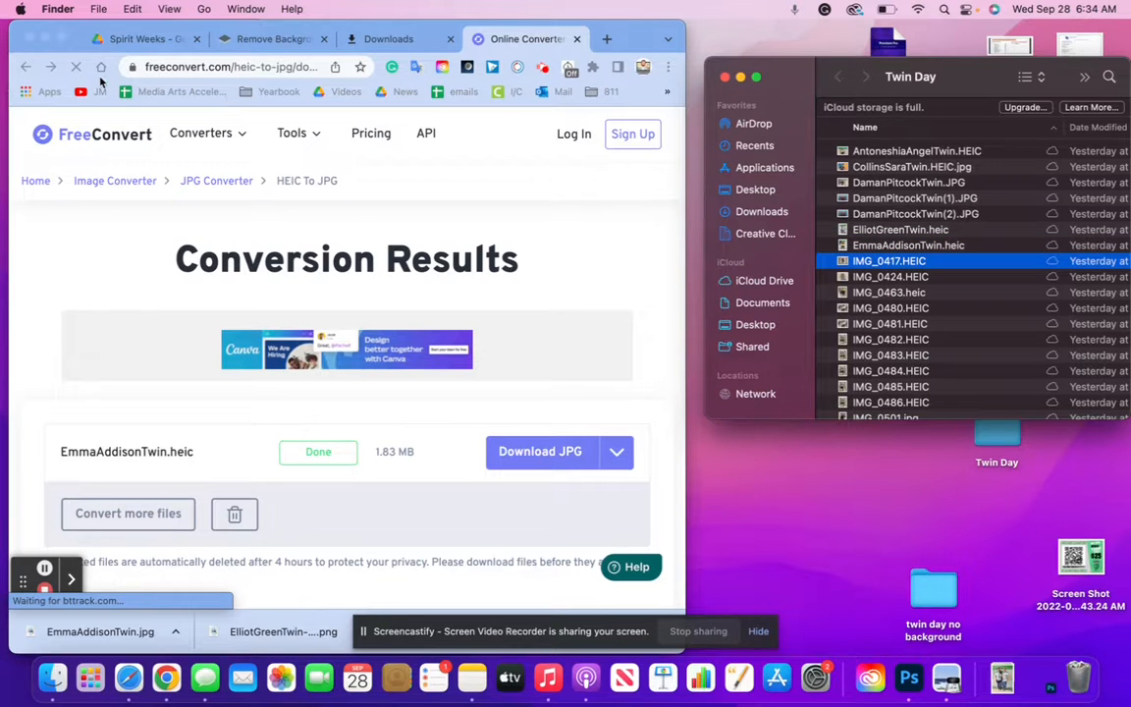
Upload IMG_0417.HEIC on the HEIC to JPG page and convert it to JPG
{"action": "left_click", "coordinate": [24, 68]}
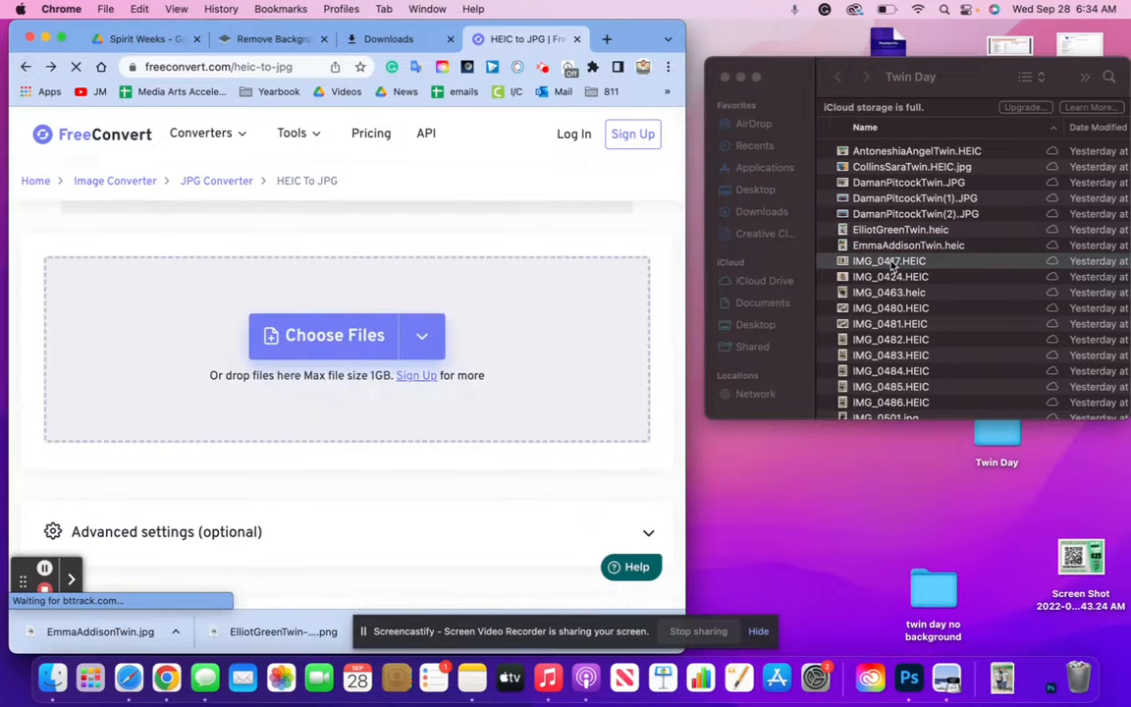
{"action": "left_click_drag", "start_coordinate": [888, 261], "coordinate": [474, 310]}
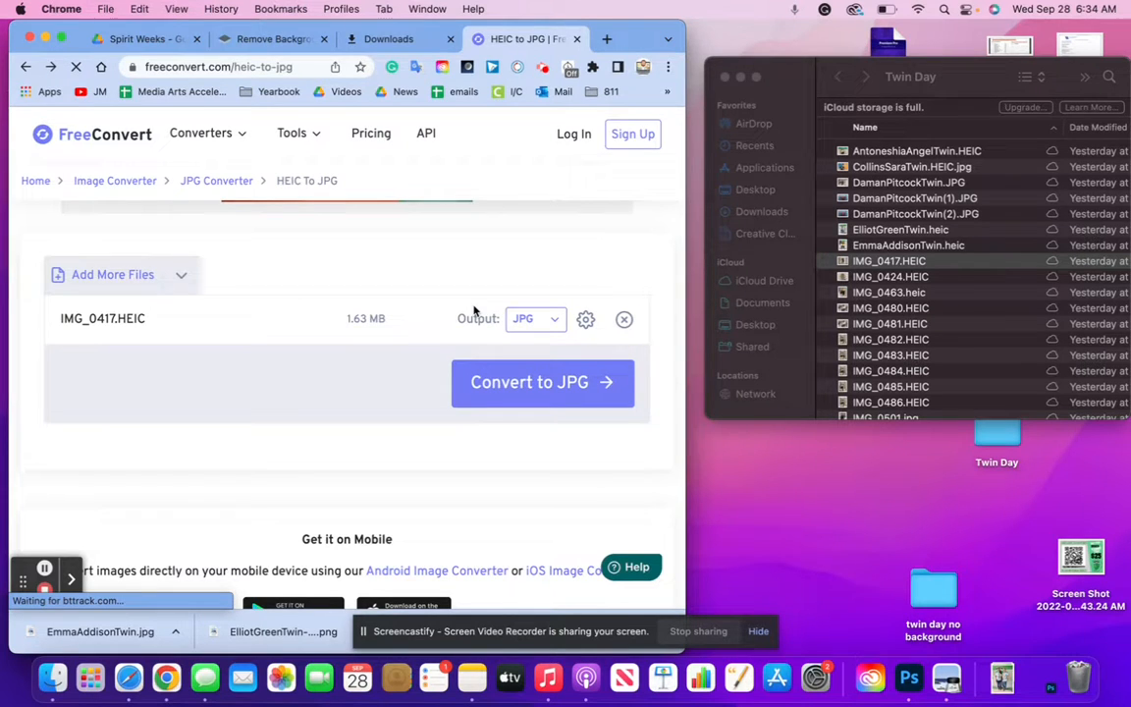
{"action": "left_click", "coordinate": [546, 394]}
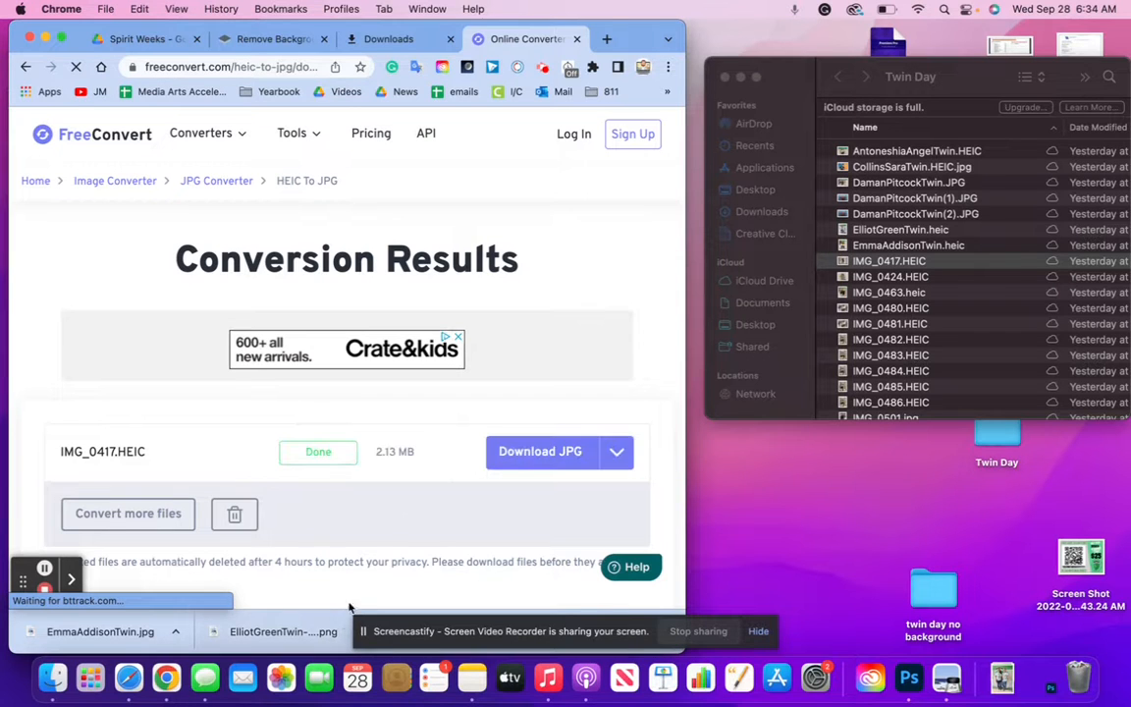
Save the IMG_0417 JPG into twin day no background and select IMG_0424.HEIC next
{"action": "left_click", "coordinate": [526, 454]}
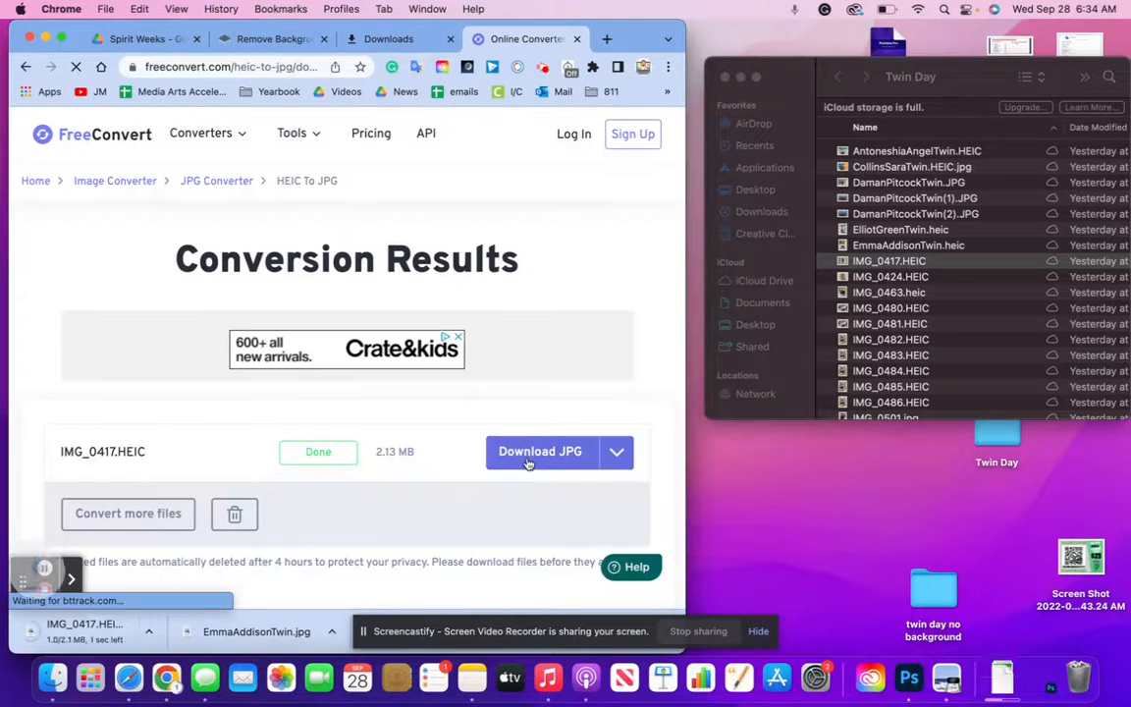
{"action": "left_click_drag", "start_coordinate": [109, 636], "coordinate": [928, 594]}
{"action": "left_click", "coordinate": [882, 280]}
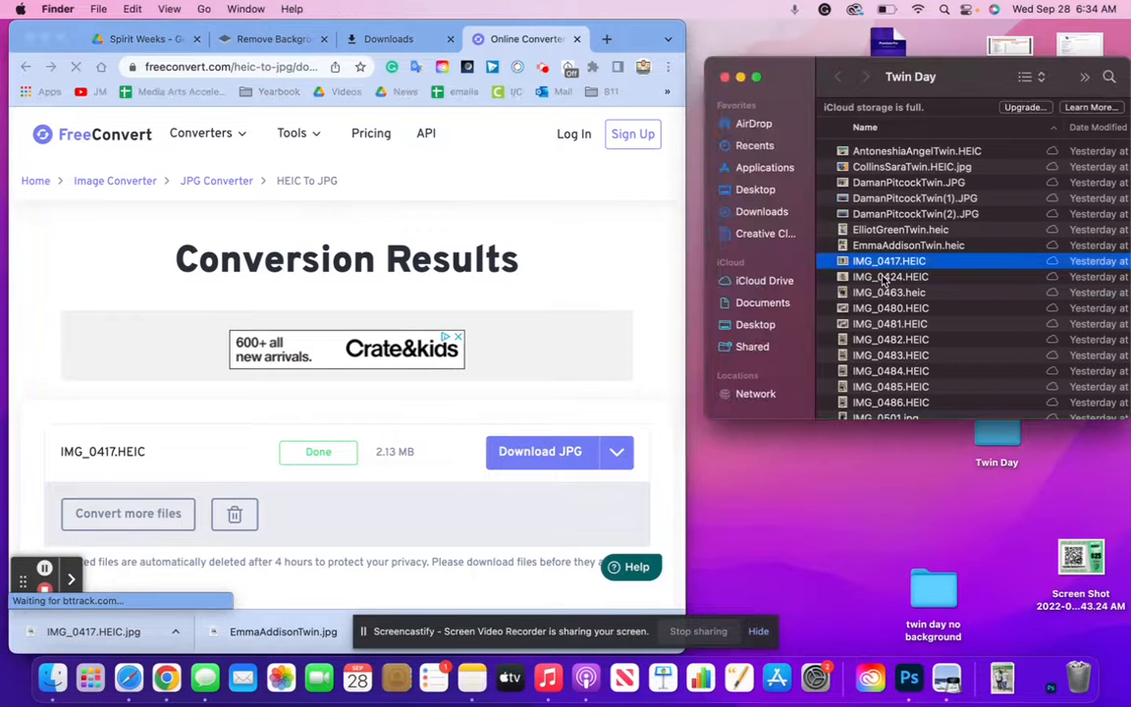
{"action": "left_click", "coordinate": [882, 279]}
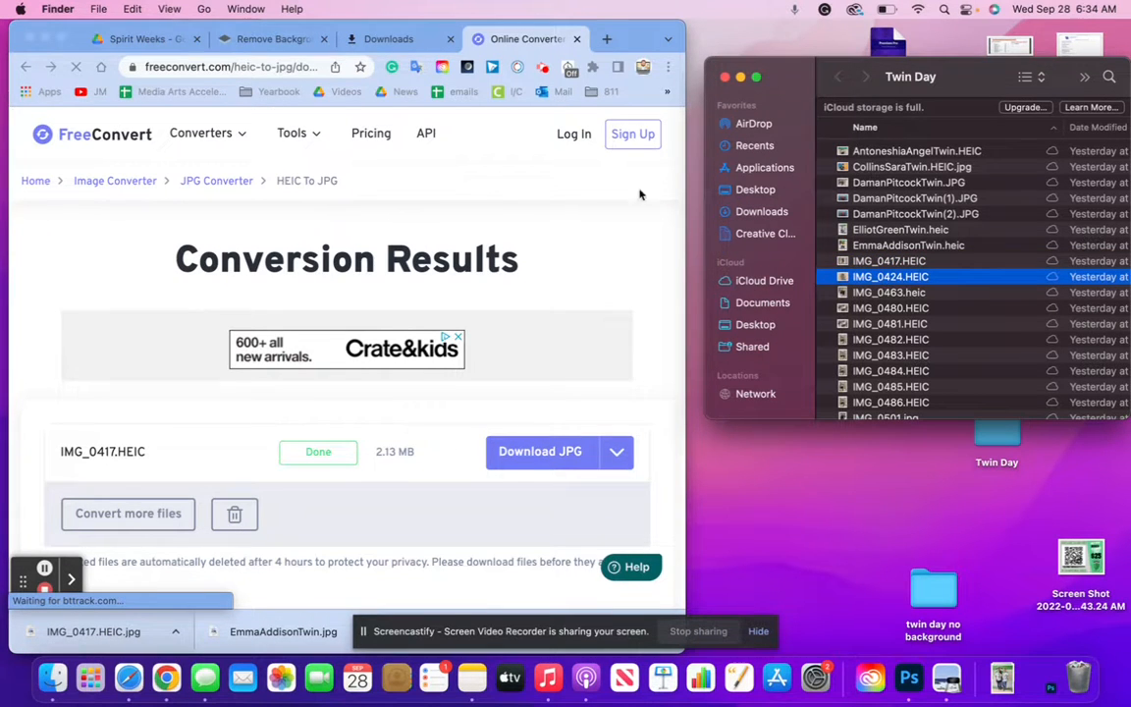
{"action": "left_click", "coordinate": [26, 66]}
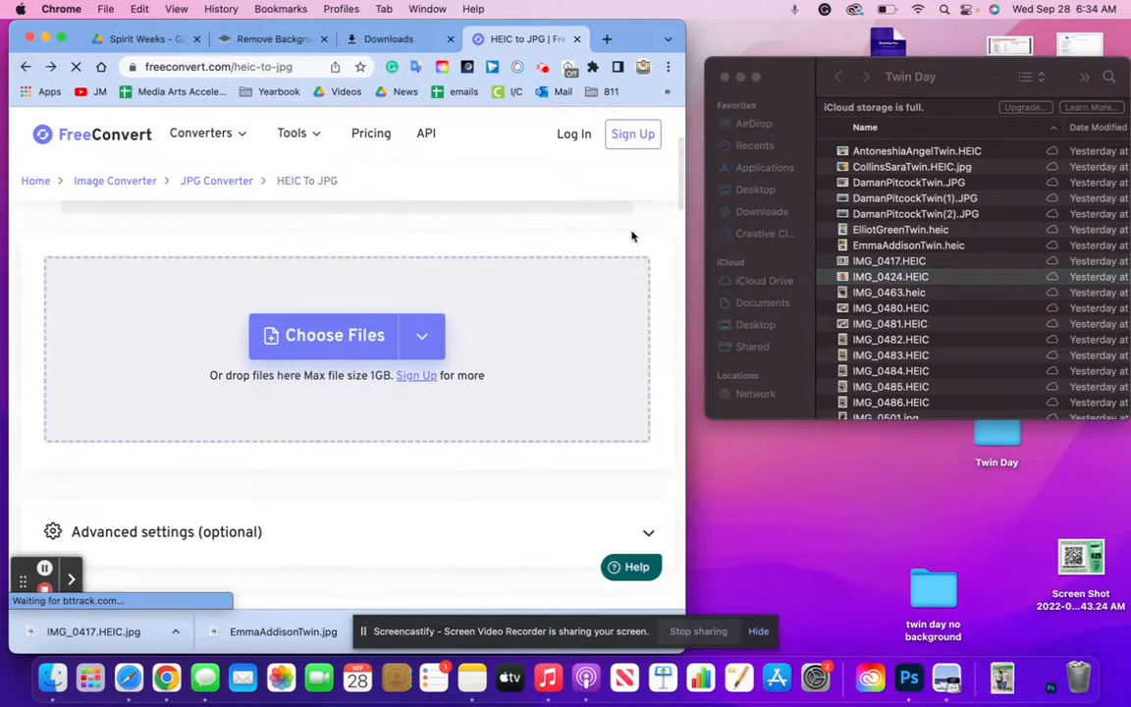
Select the five HEIC photos from IMG_0424 through IMG_0482 in the Twin Day file list
{"action": "left_click", "coordinate": [869, 282]}
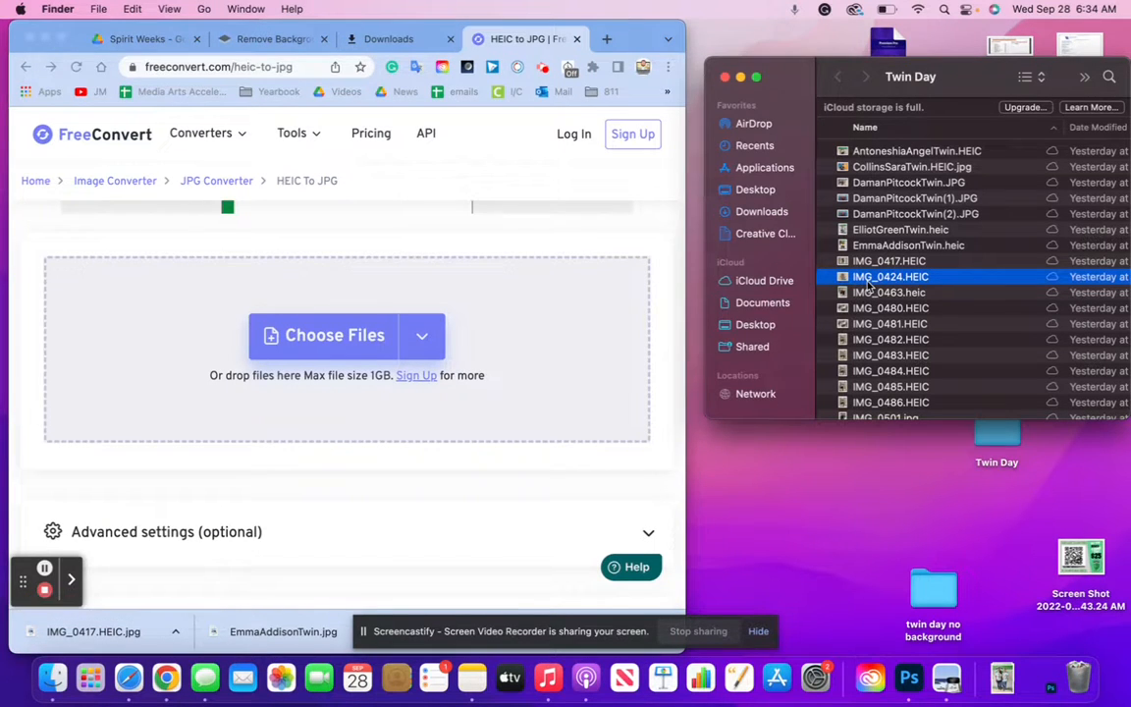
{"action": "key", "text": "shift+Down"}
{"action": "key", "text": "shift+Down"}
{"action": "key", "text": "shift+Down"}
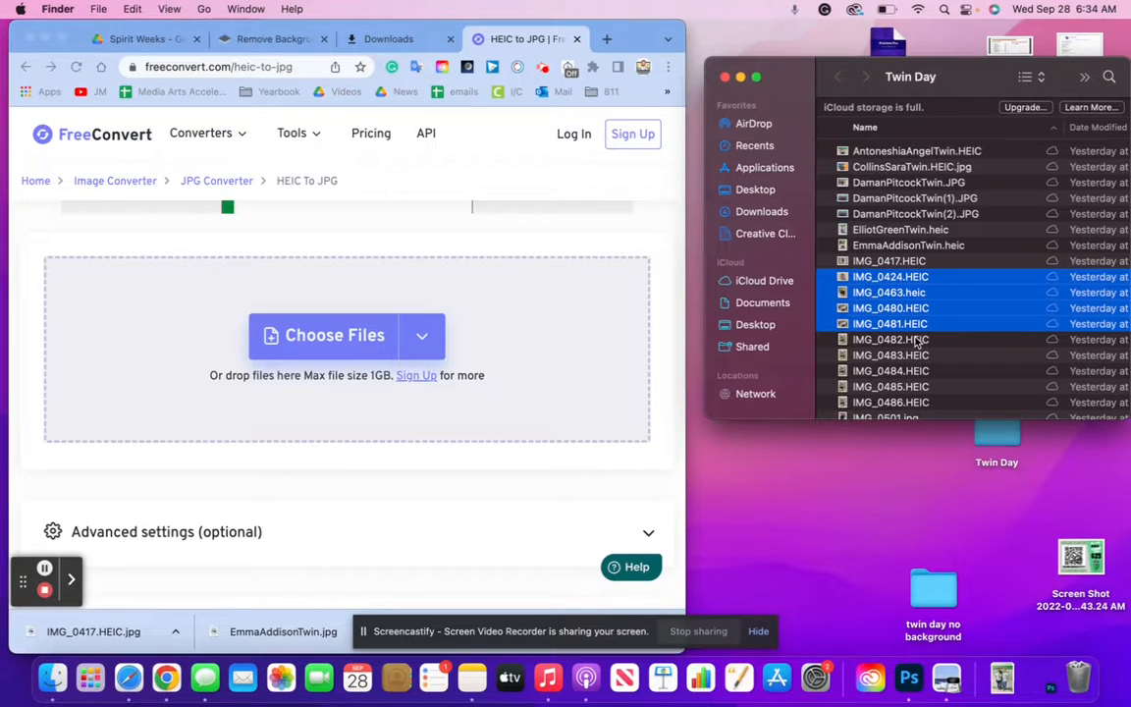
{"action": "left_click", "coordinate": [916, 340]}
{"action": "left_click", "coordinate": [911, 279]}
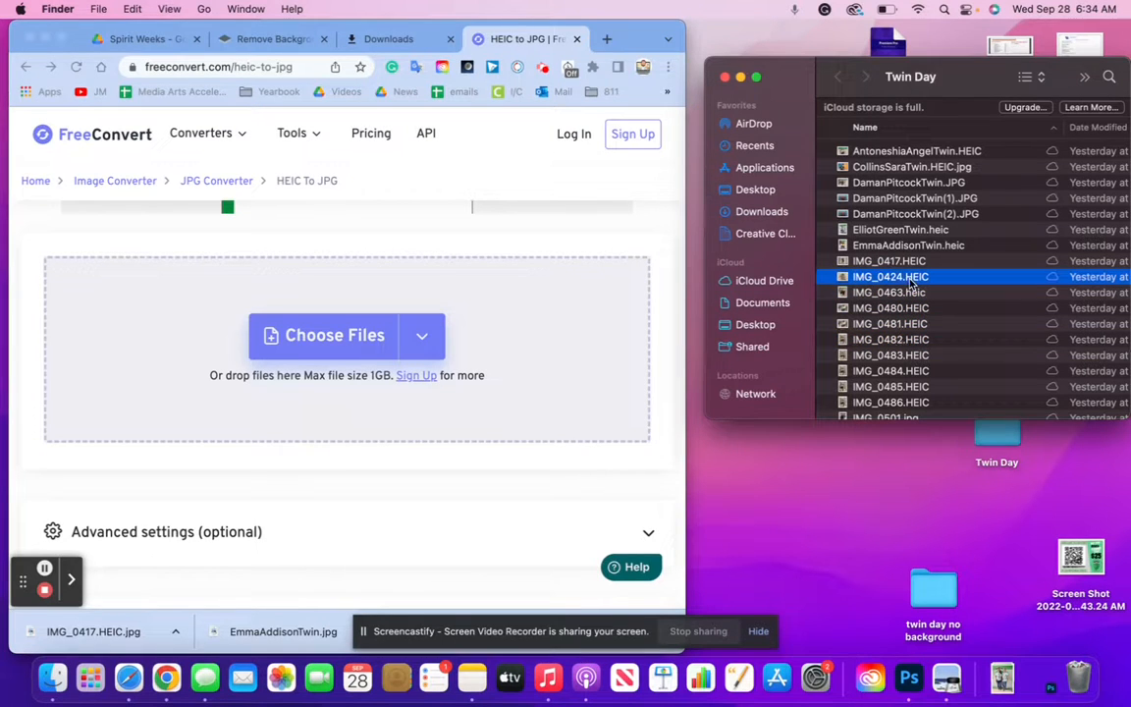
{"action": "left_click", "coordinate": [907, 292], "text": "super"}
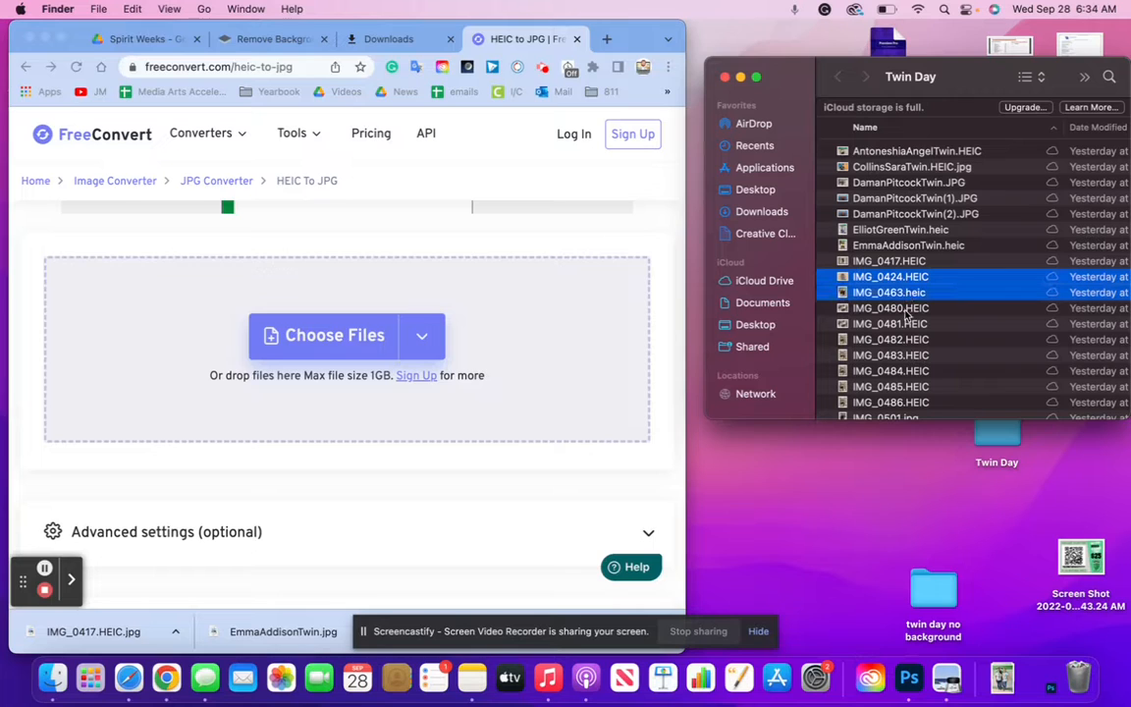
{"action": "left_click", "coordinate": [903, 339], "text": "super"}
{"action": "left_click", "coordinate": [907, 370], "text": "super"}
{"action": "left_click", "coordinate": [910, 387], "text": "super"}
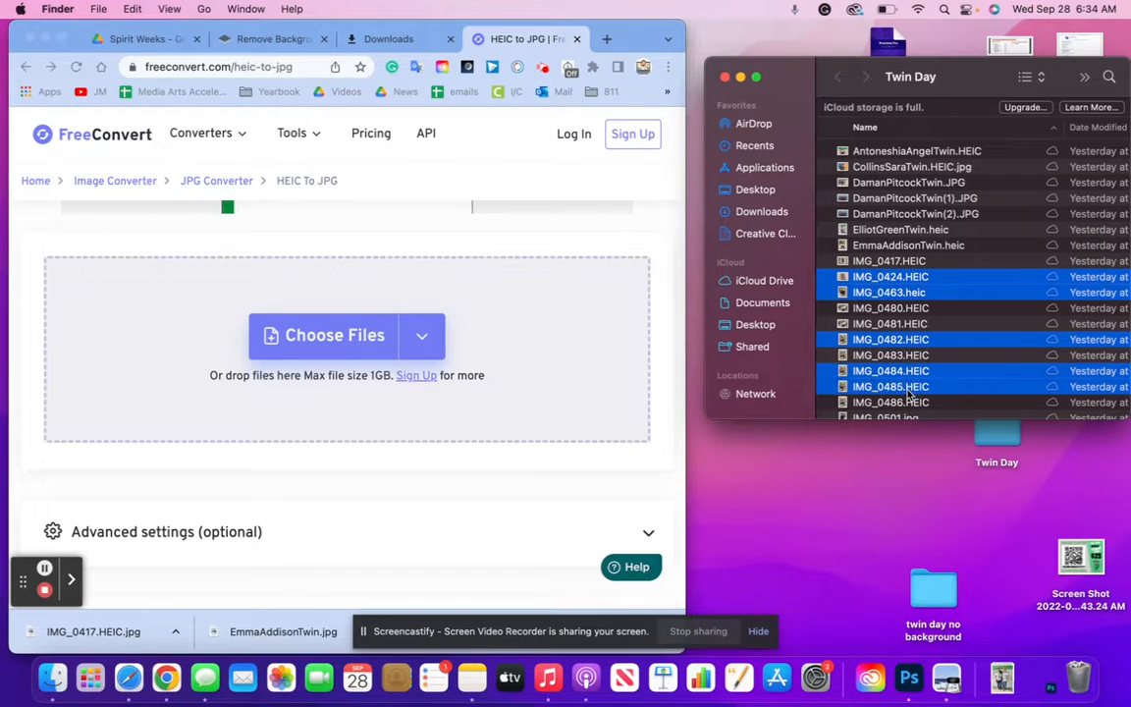
{"action": "left_click", "coordinate": [909, 358], "text": "super"}
{"action": "left_click", "coordinate": [909, 308]}
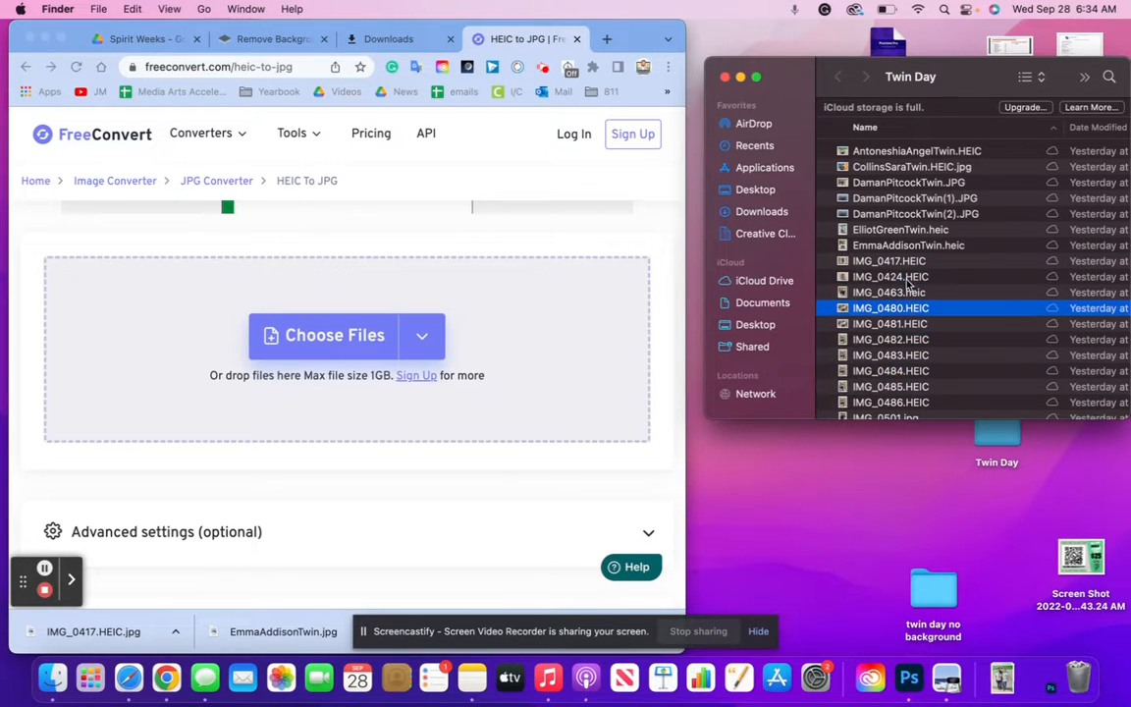
{"action": "left_click", "coordinate": [909, 279]}
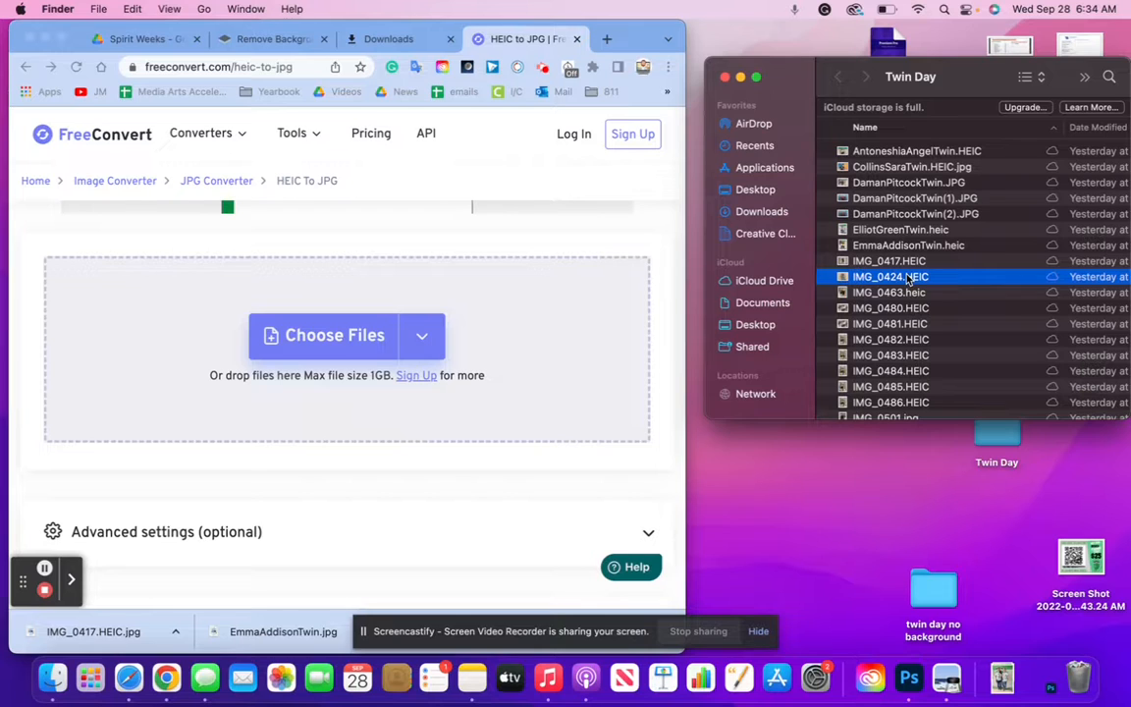
{"action": "key", "text": "shift+Down"}
{"action": "key", "text": "shift+Down"}
{"action": "key", "text": "shift+Down"}
{"action": "key", "text": "shift+Down"}
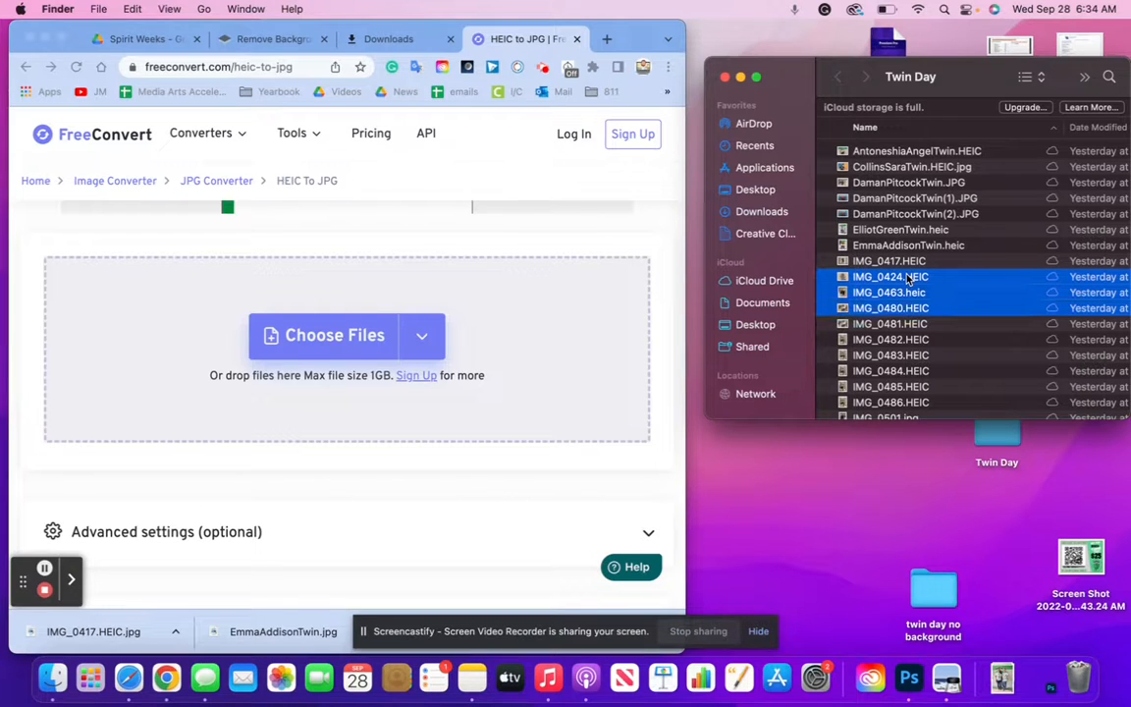
Upload the five HEIC photos to FreeConvert and start the batch JPG conversion
{"action": "left_click_drag", "start_coordinate": [913, 305], "coordinate": [402, 283]}
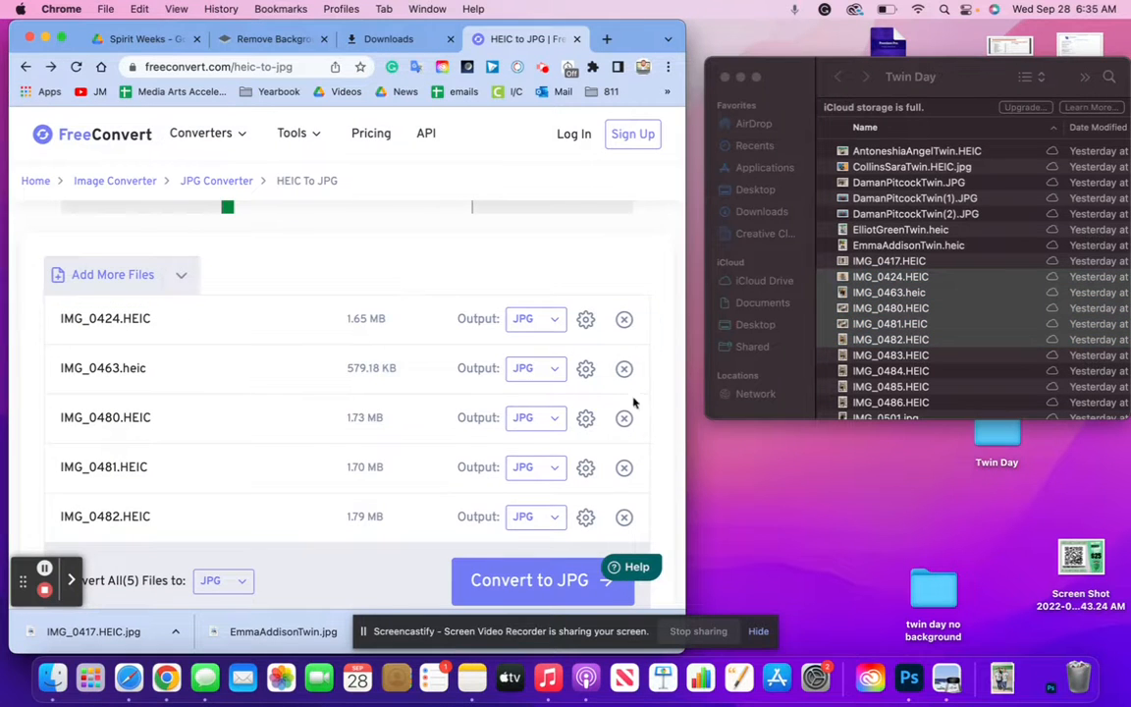
{"action": "left_click", "coordinate": [548, 589]}
{"action": "left_click", "coordinate": [538, 581]}
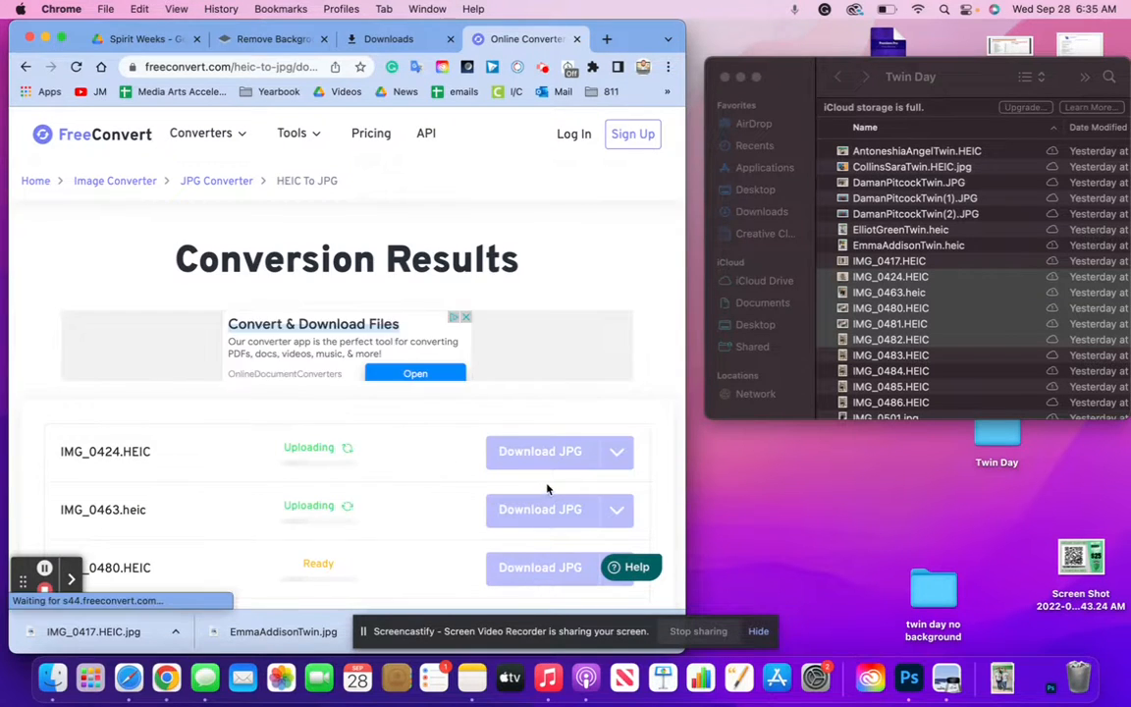
{"action": "scroll", "coordinate": [547, 489], "scroll_direction": "down", "scroll_amount": 4}
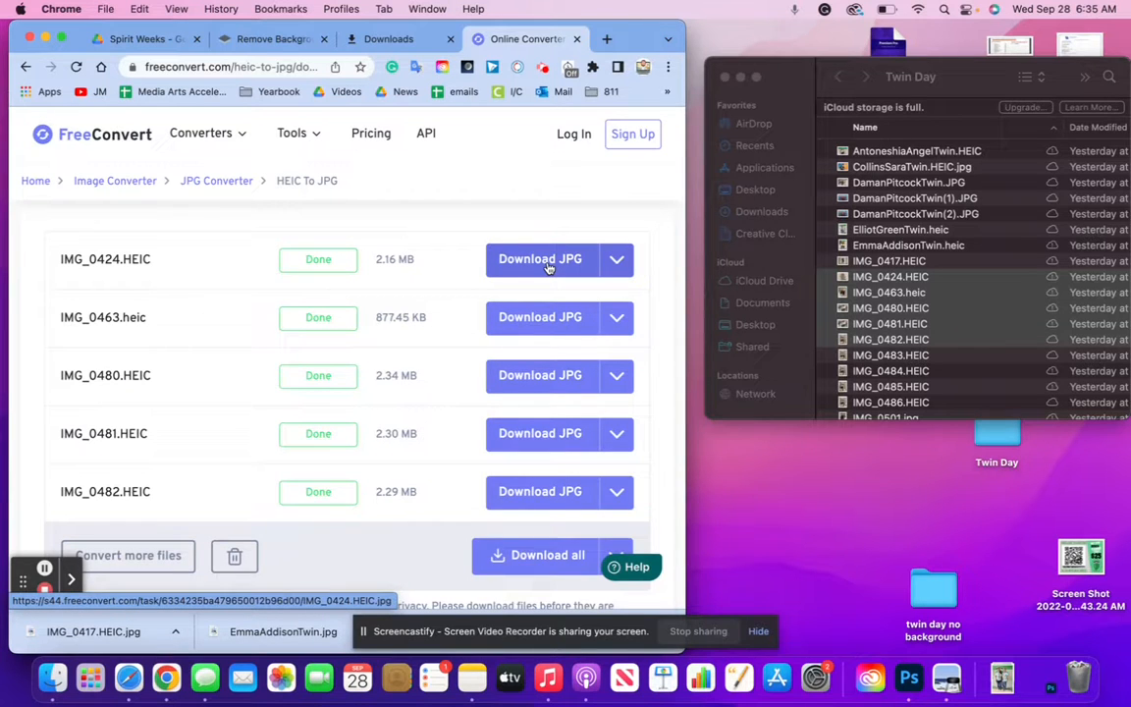
Download the IMG_0424, IMG_0463, IMG_0480, IMG_0481 and IMG_0482 JPGs into twin day no background
{"action": "left_click", "coordinate": [548, 263]}
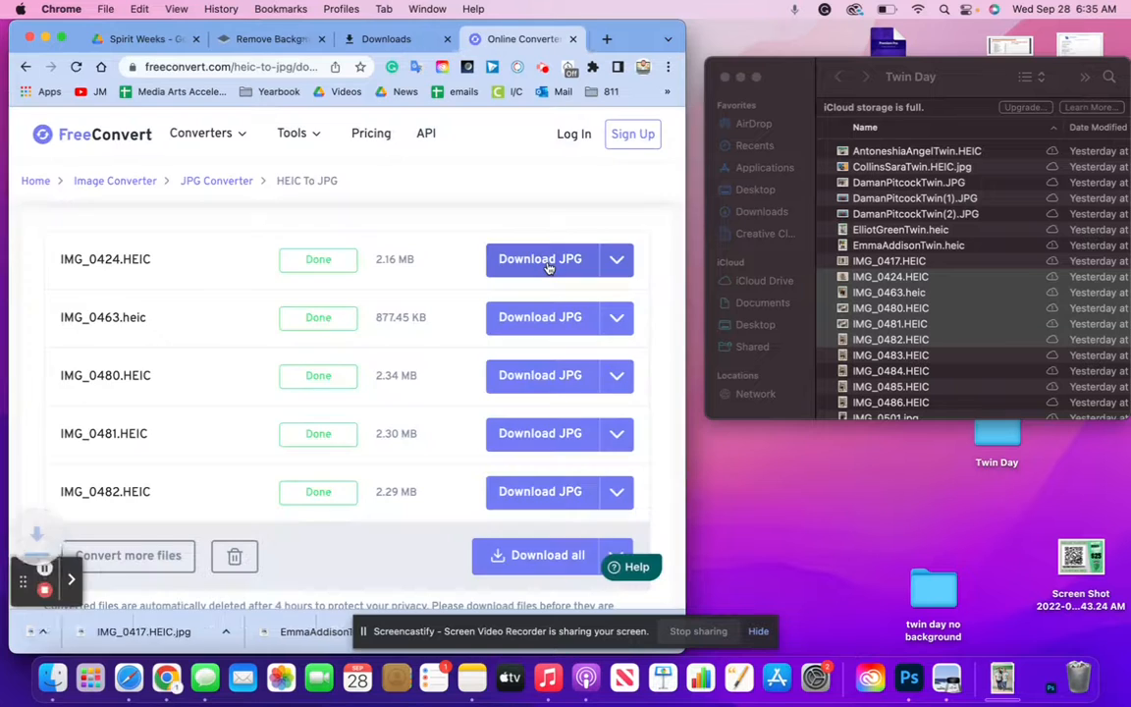
{"action": "left_click_drag", "start_coordinate": [93, 633], "coordinate": [942, 589]}
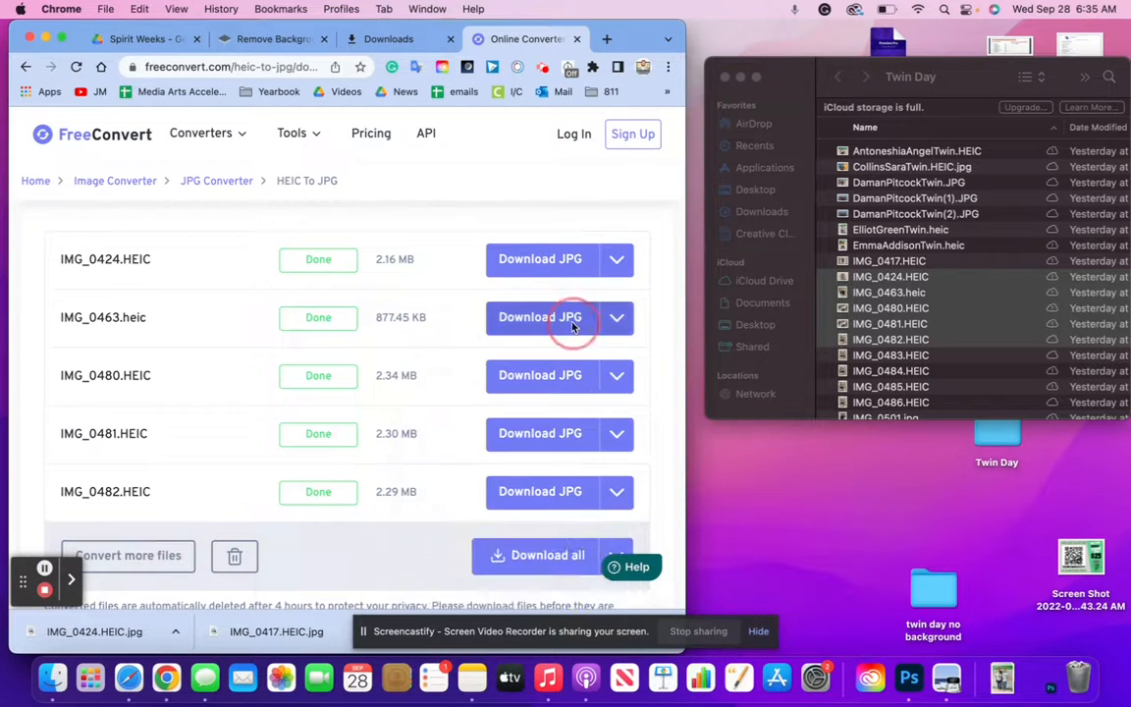
{"action": "left_click", "coordinate": [546, 319]}
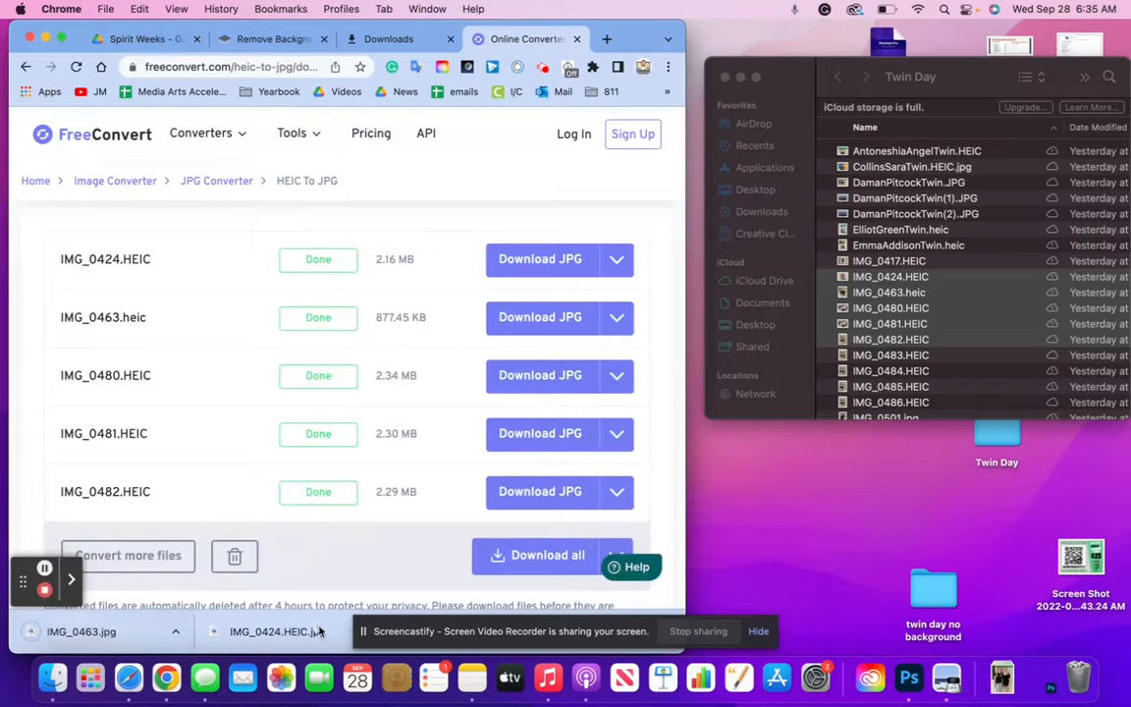
{"action": "left_click_drag", "start_coordinate": [98, 630], "coordinate": [943, 589]}
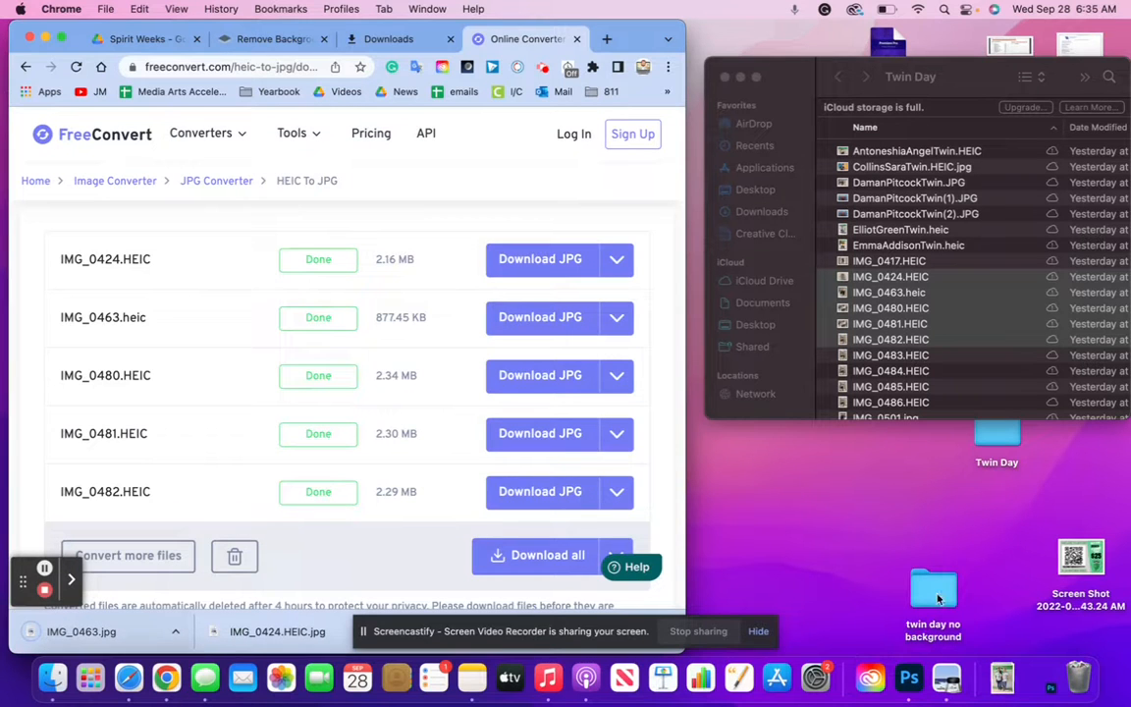
{"action": "left_click", "coordinate": [569, 386]}
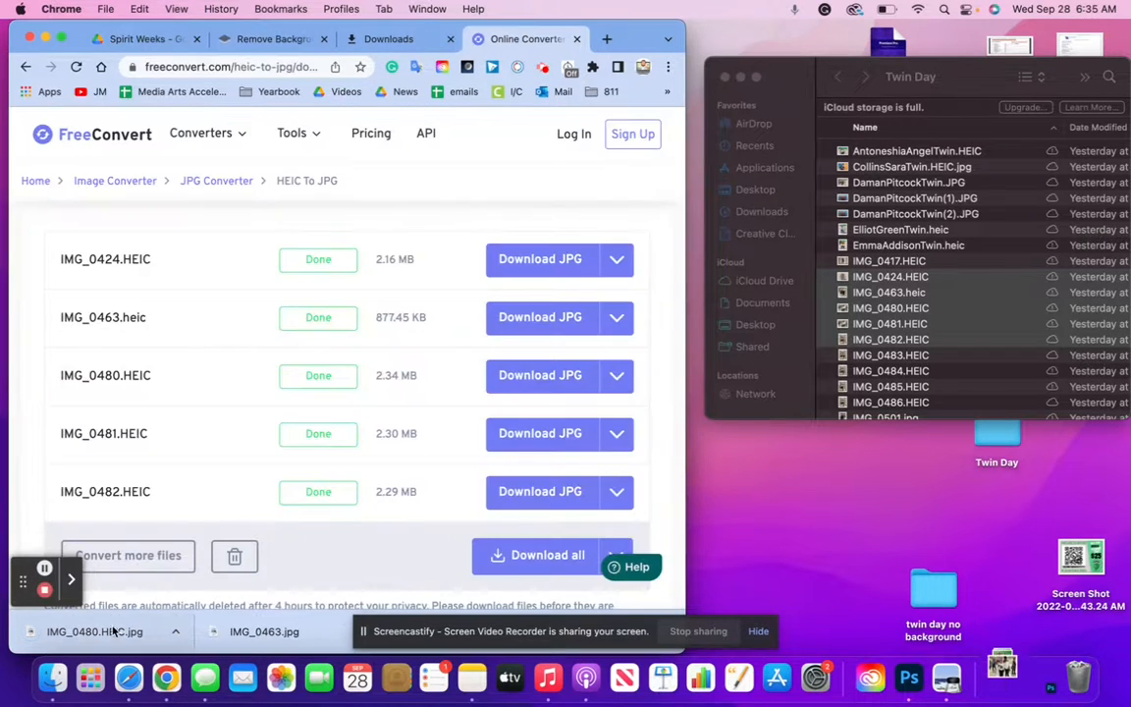
{"action": "left_click_drag", "start_coordinate": [113, 630], "coordinate": [942, 592]}
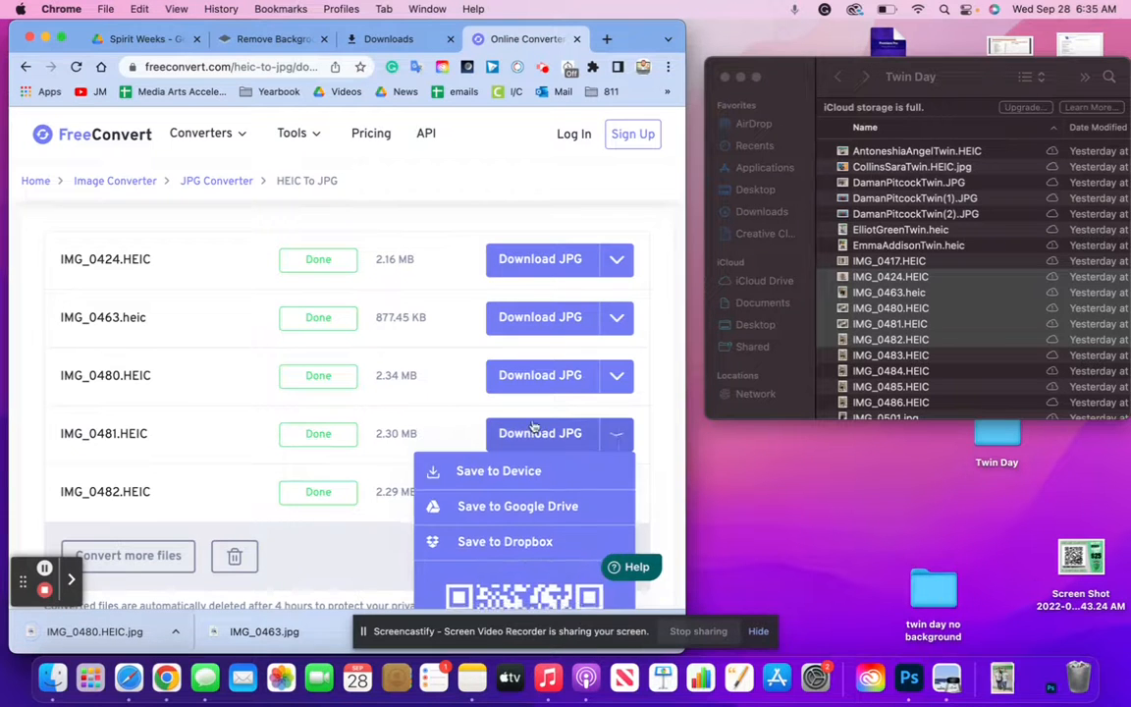
{"action": "left_click", "coordinate": [530, 435]}
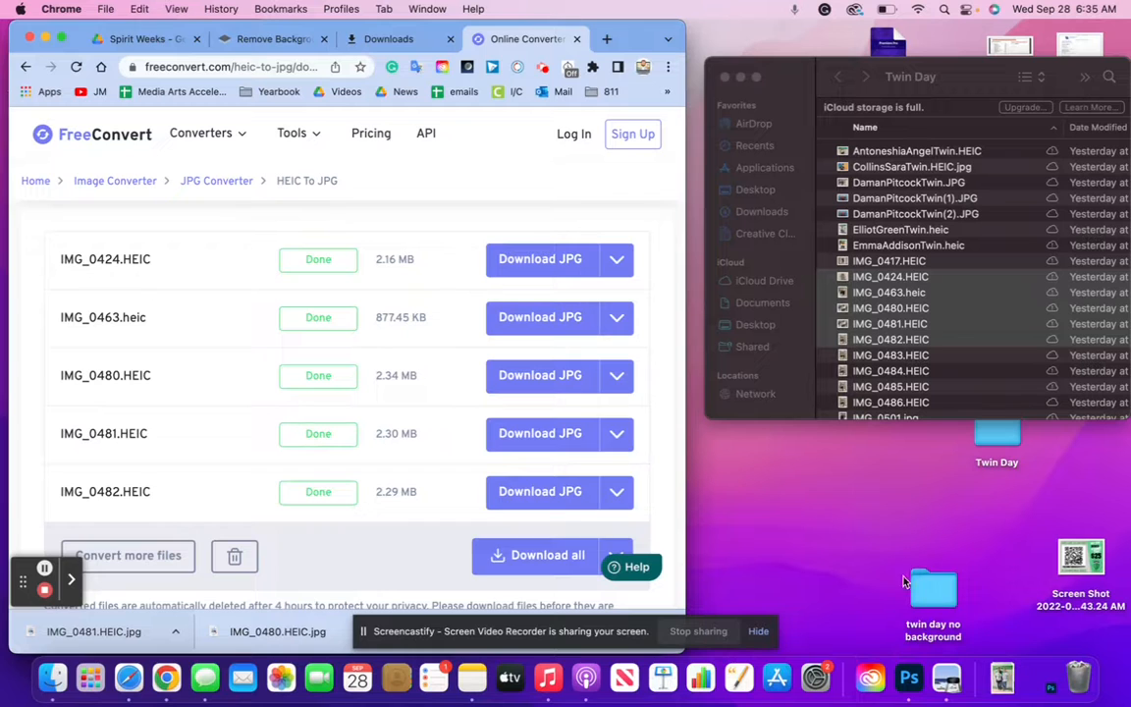
{"action": "left_click", "coordinate": [540, 493]}
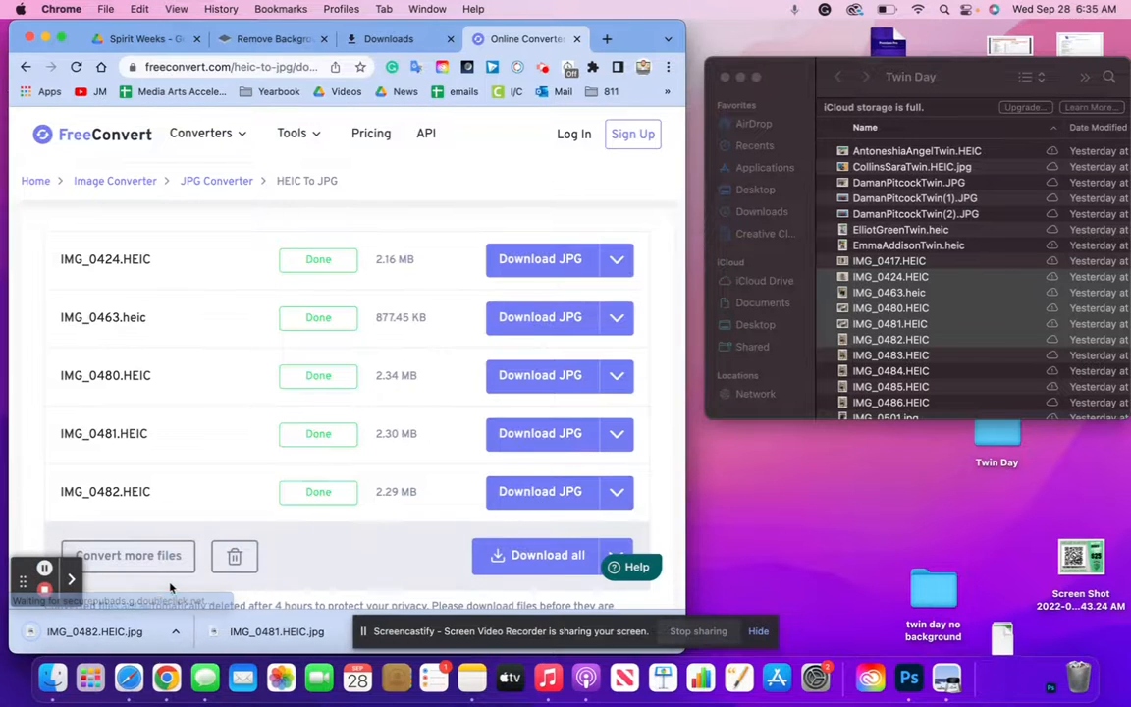
{"action": "left_click_drag", "start_coordinate": [100, 636], "coordinate": [926, 606]}
{"action": "left_click", "coordinate": [797, 593]}
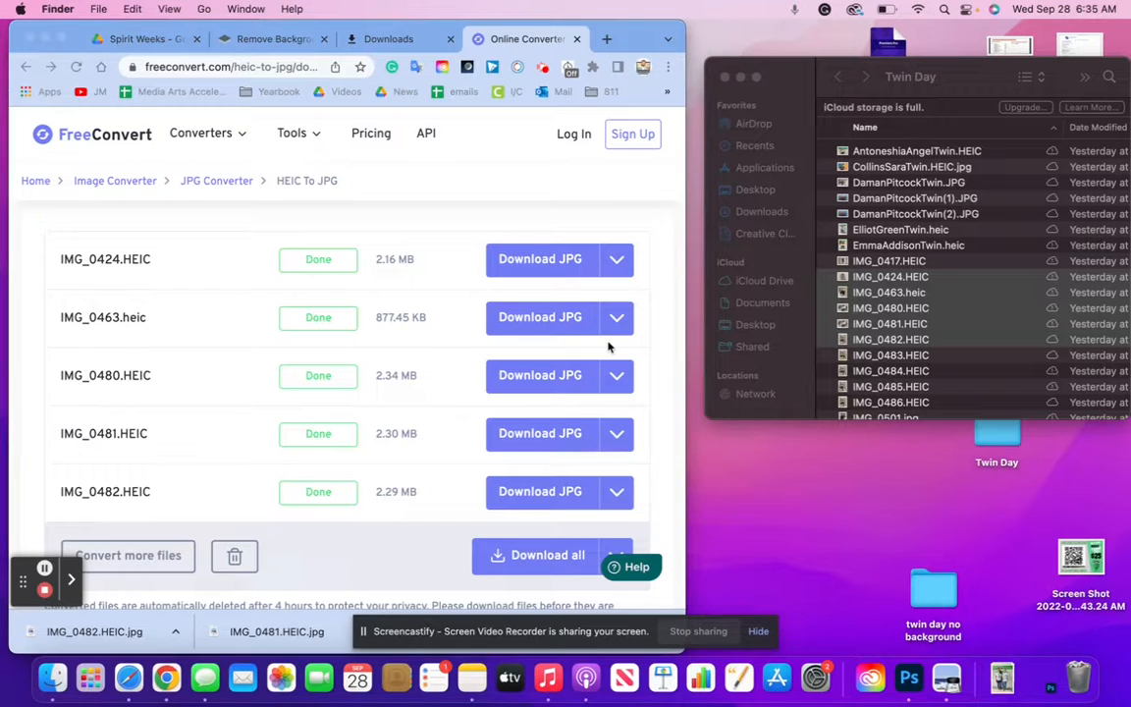
Upload IMG_0483–IMG_0486 plus IMG_0502 from Finder to FreeConvert's HEIC to JPG page
{"action": "left_click", "coordinate": [898, 360]}
{"action": "left_click", "coordinate": [898, 356]}
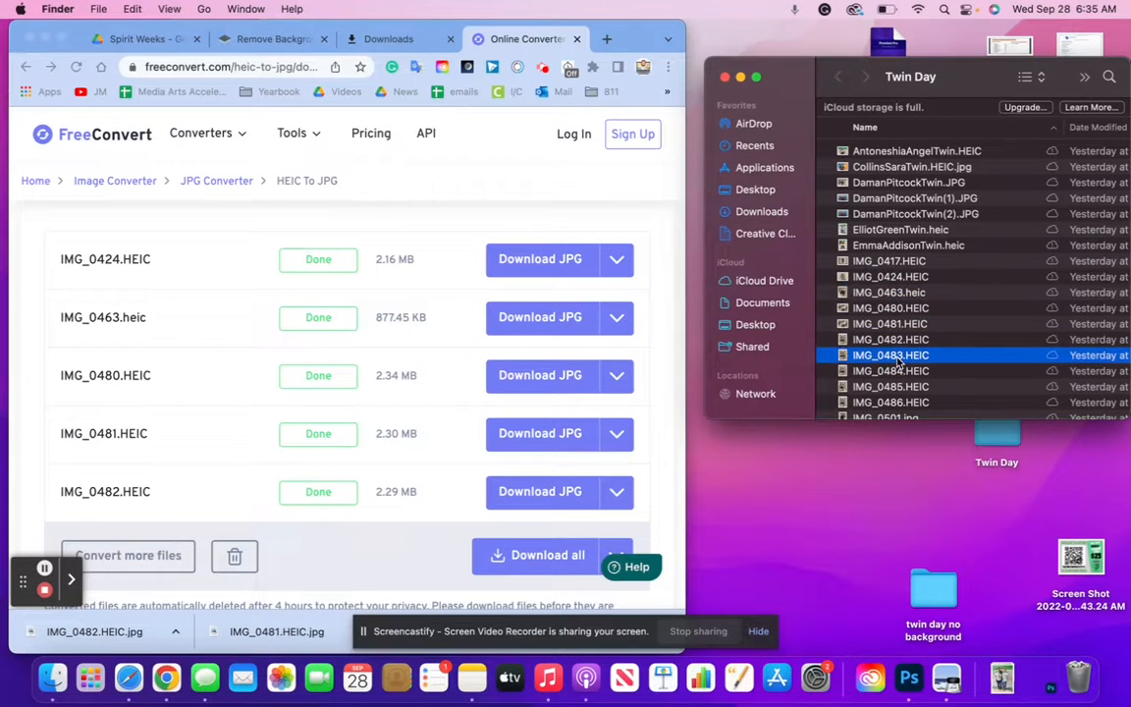
{"action": "left_click", "coordinate": [24, 65]}
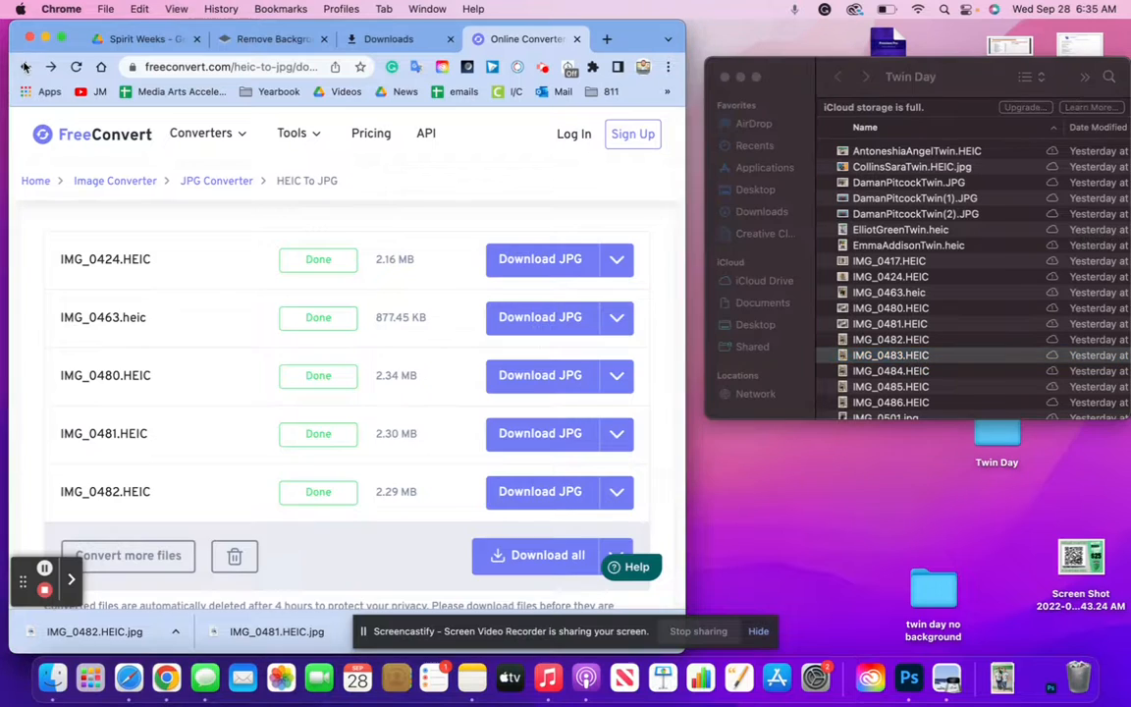
{"action": "left_click", "coordinate": [884, 356]}
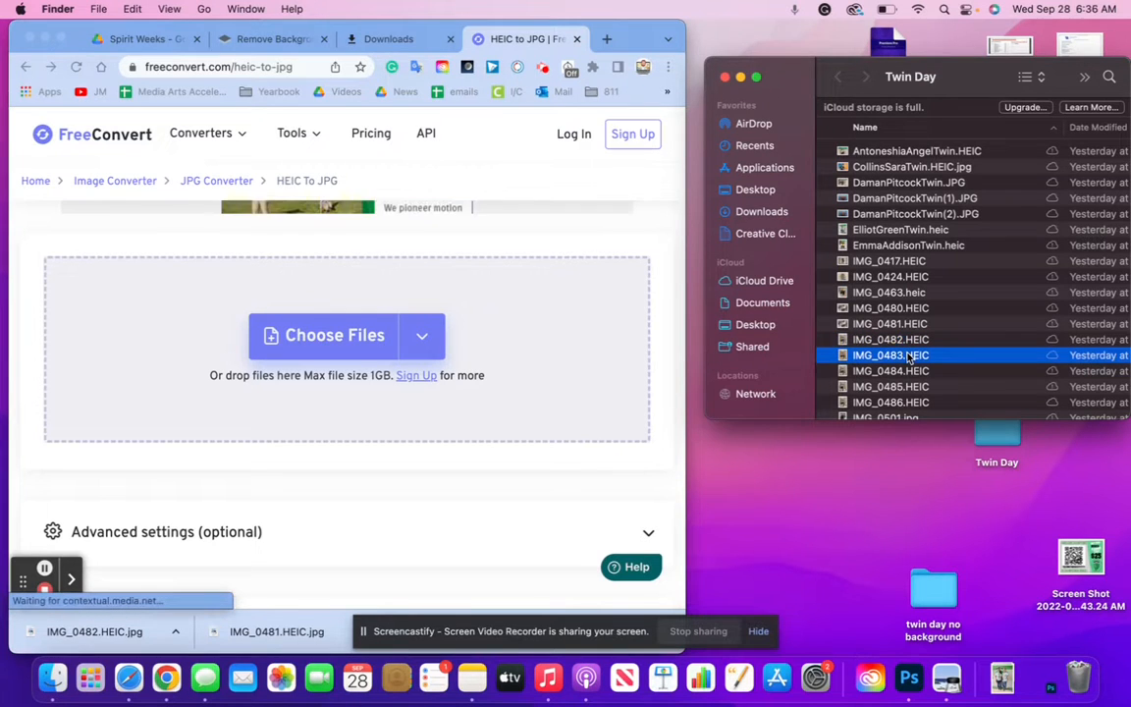
{"action": "key", "text": "shift+Down"}
{"action": "key", "text": "shift+Down"}
{"action": "key", "text": "shift+Down"}
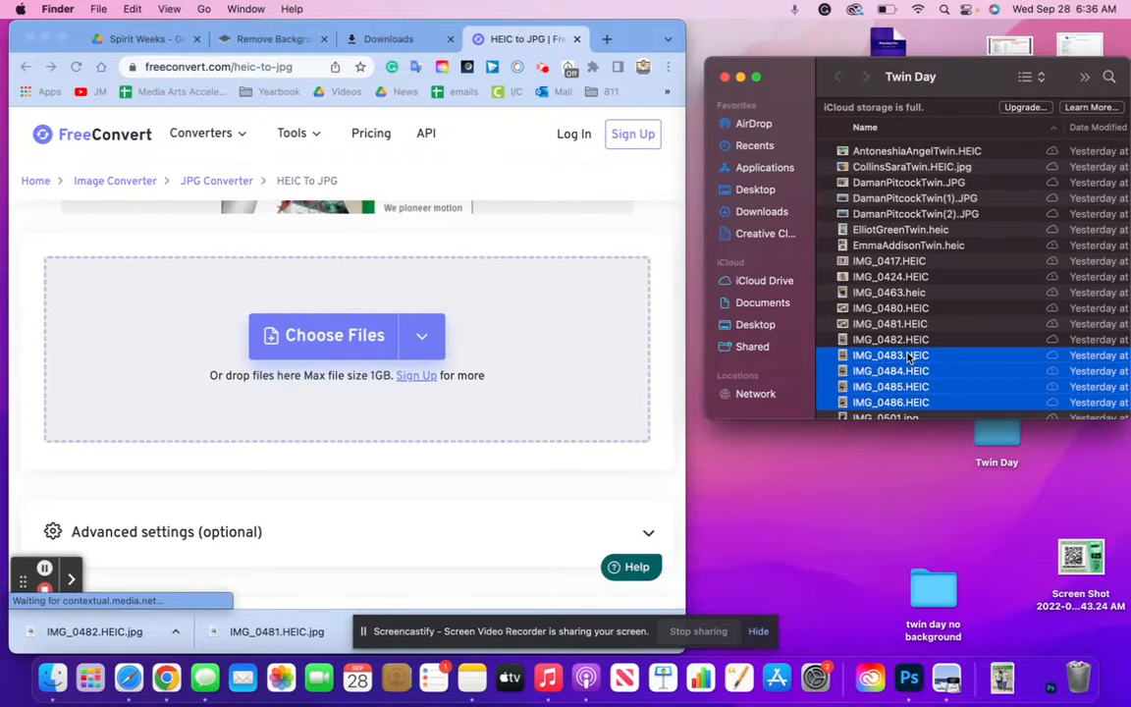
{"action": "scroll", "coordinate": [909, 360], "scroll_direction": "down", "scroll_amount": 3}
{"action": "scroll", "coordinate": [909, 359], "scroll_direction": "down", "scroll_amount": 2}
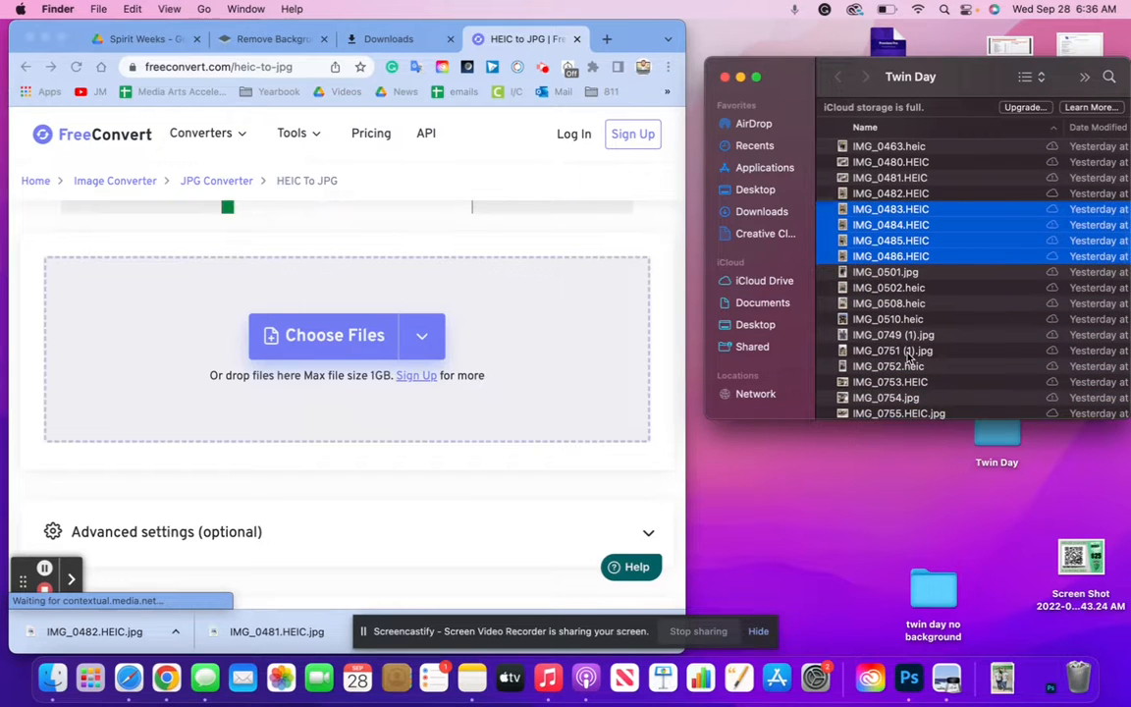
{"action": "left_click", "coordinate": [907, 295], "text": "super"}
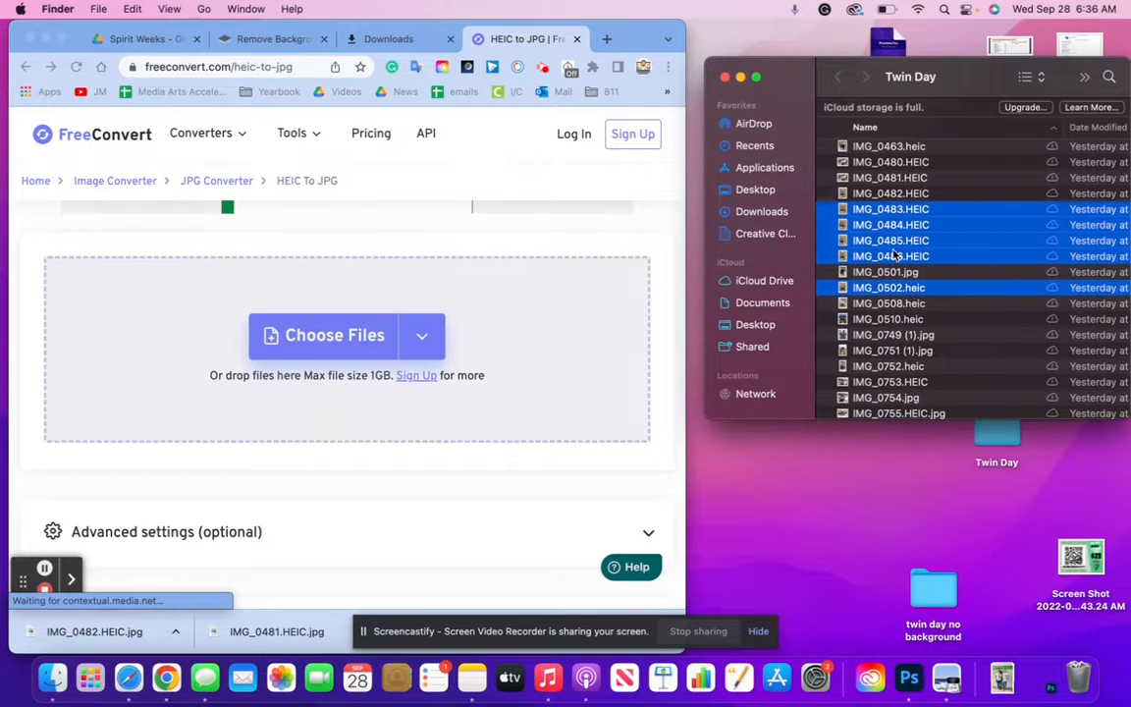
{"action": "left_click_drag", "start_coordinate": [895, 256], "coordinate": [384, 331]}
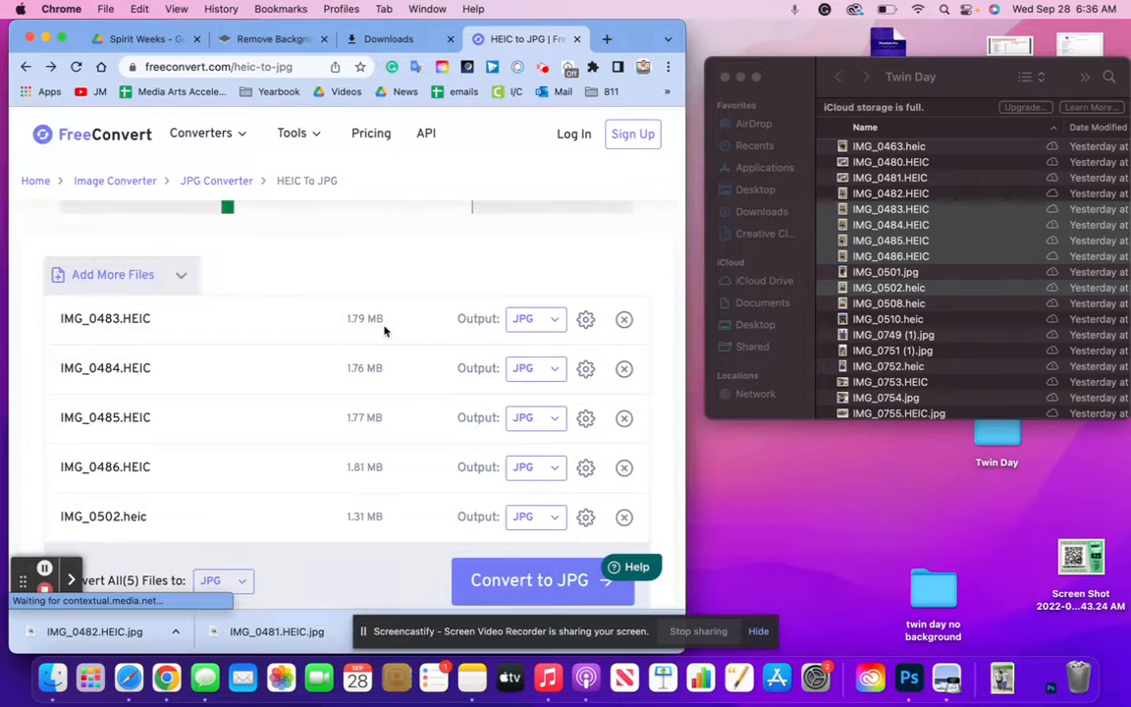
Convert the five uploaded HEIC photos to JPG
{"action": "scroll", "coordinate": [466, 340], "scroll_direction": "down", "scroll_amount": 3}
{"action": "left_click", "coordinate": [528, 463]}
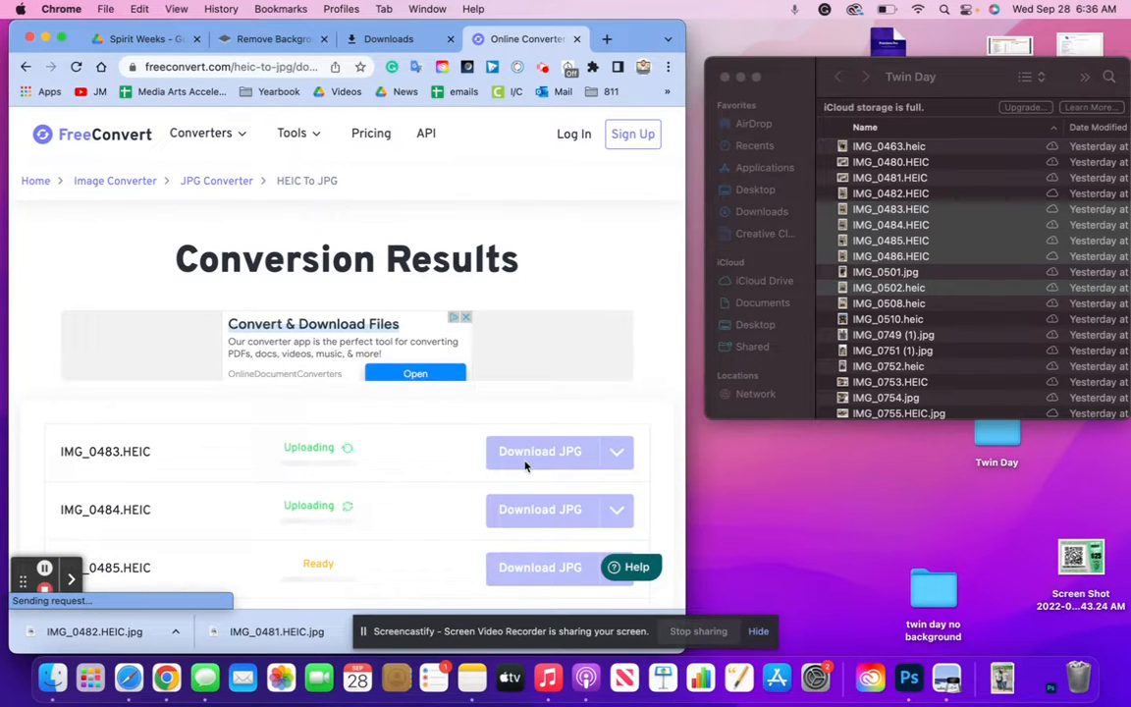
{"action": "scroll", "coordinate": [523, 422], "scroll_direction": "down", "scroll_amount": 5}
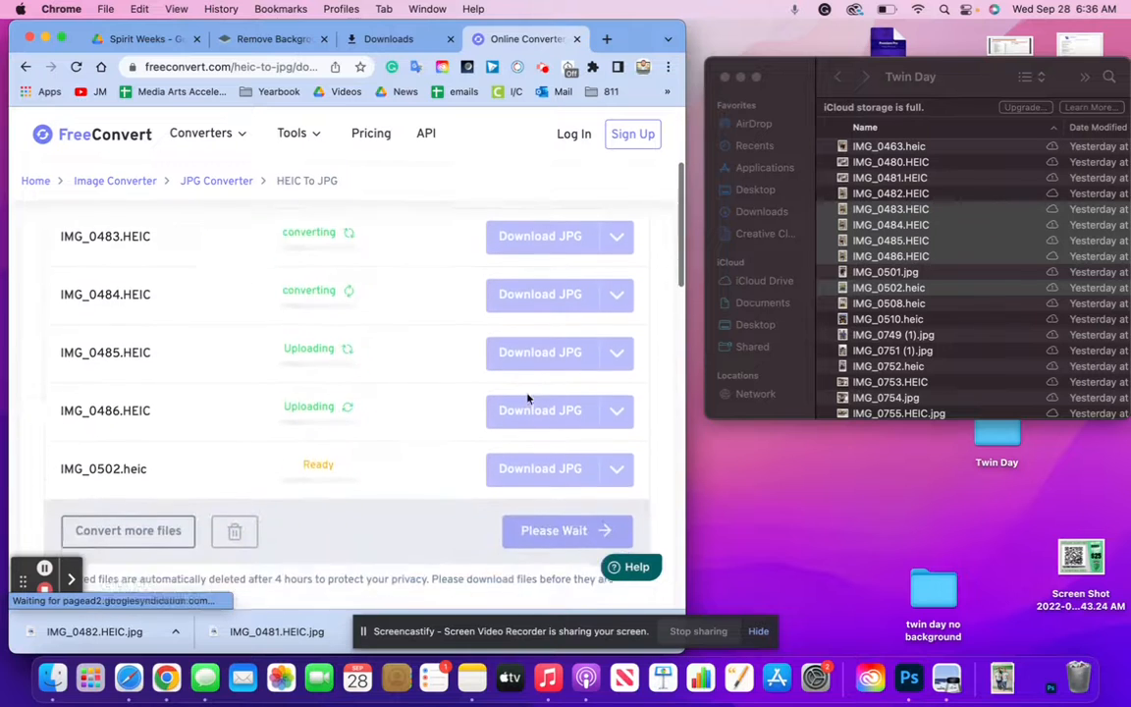
{"action": "scroll", "coordinate": [527, 399], "scroll_direction": "up", "scroll_amount": 4}
{"action": "scroll", "coordinate": [527, 398], "scroll_direction": "down", "scroll_amount": 3}
{"action": "scroll", "coordinate": [527, 399], "scroll_direction": "up", "scroll_amount": 3}
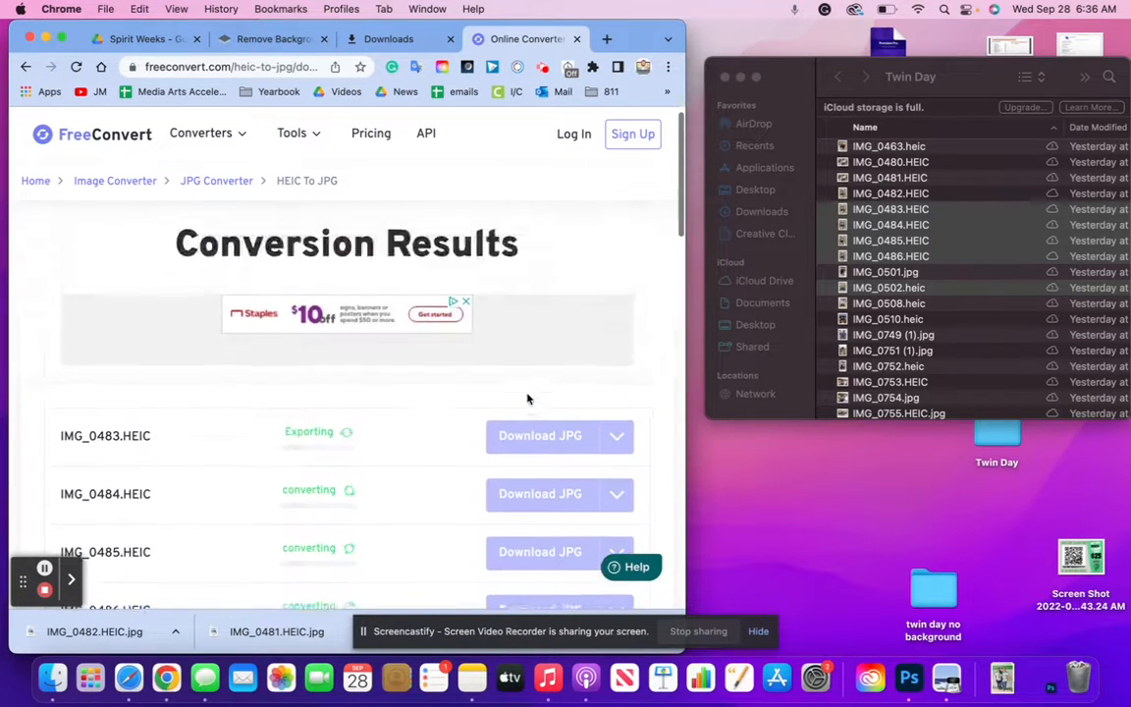
{"action": "scroll", "coordinate": [527, 398], "scroll_direction": "down", "scroll_amount": 4}
{"action": "scroll", "coordinate": [527, 398], "scroll_direction": "up", "scroll_amount": 3}
{"action": "scroll", "coordinate": [527, 398], "scroll_direction": "down", "scroll_amount": 3}
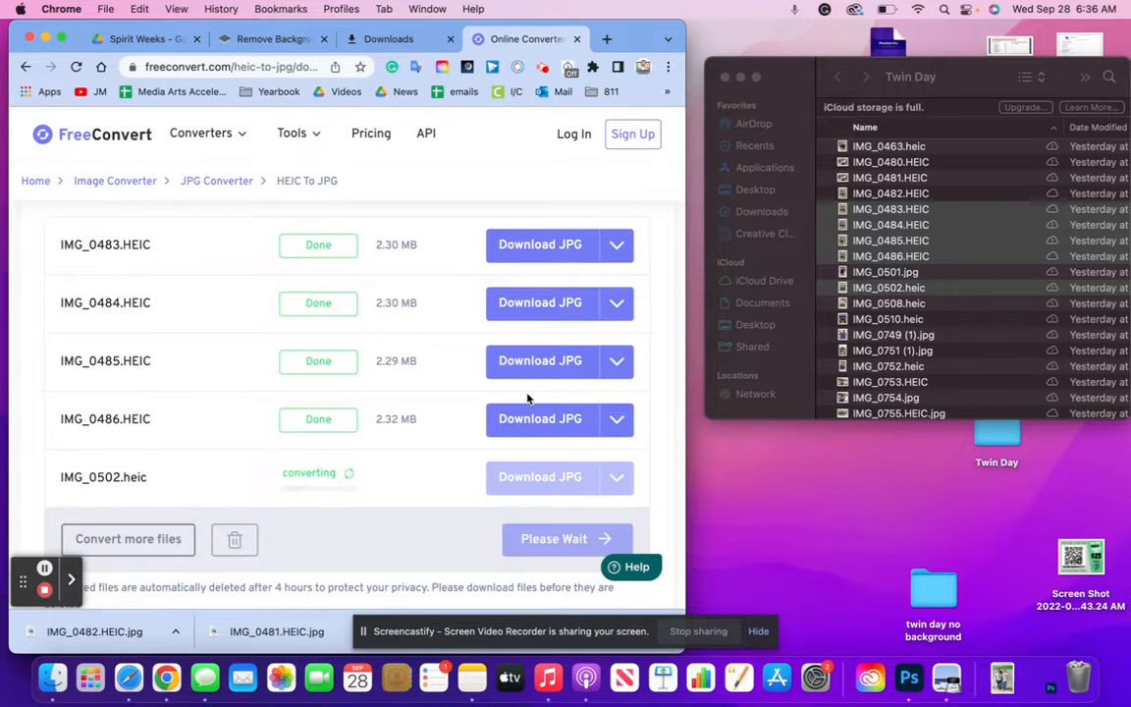
Download the IMG_0483–IMG_0486 and IMG_0502 JPGs into twin day no background
{"action": "left_click", "coordinate": [553, 253]}
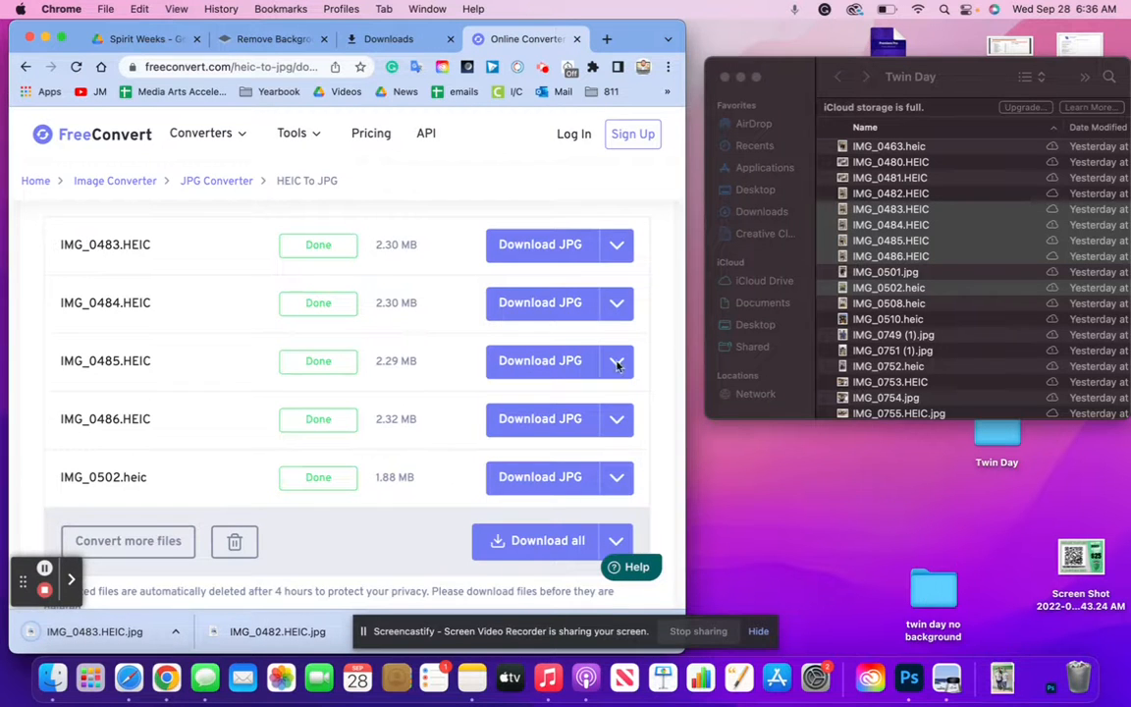
{"action": "left_click", "coordinate": [563, 304]}
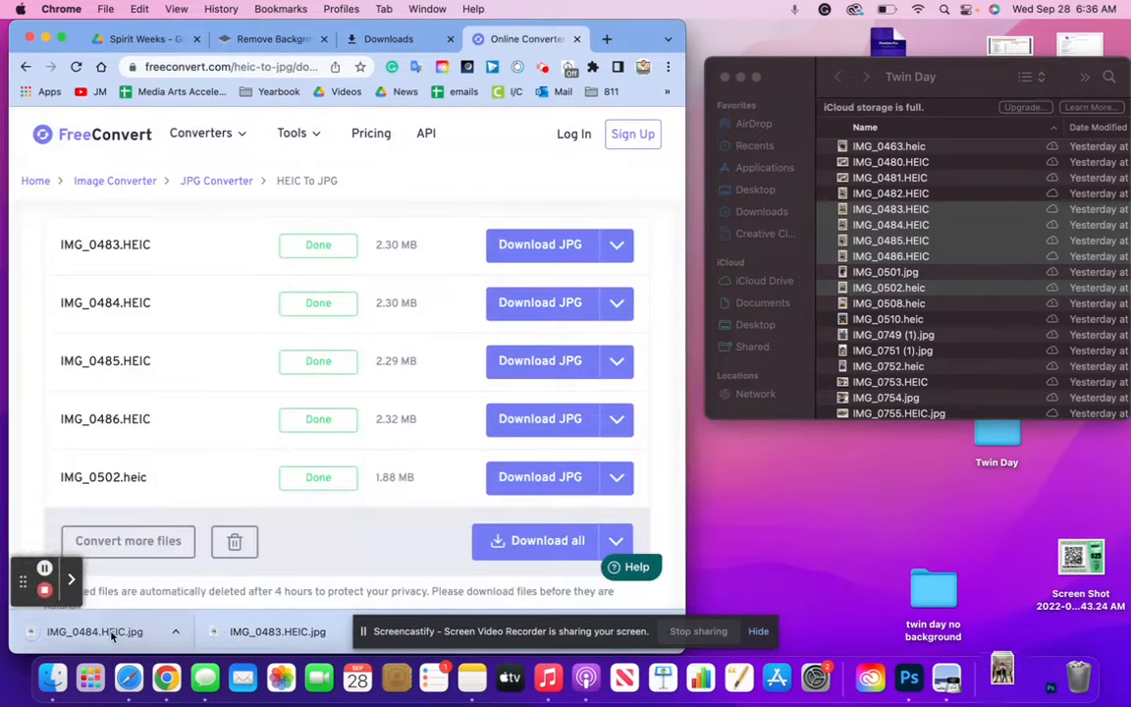
{"action": "left_click_drag", "start_coordinate": [113, 633], "coordinate": [932, 603]}
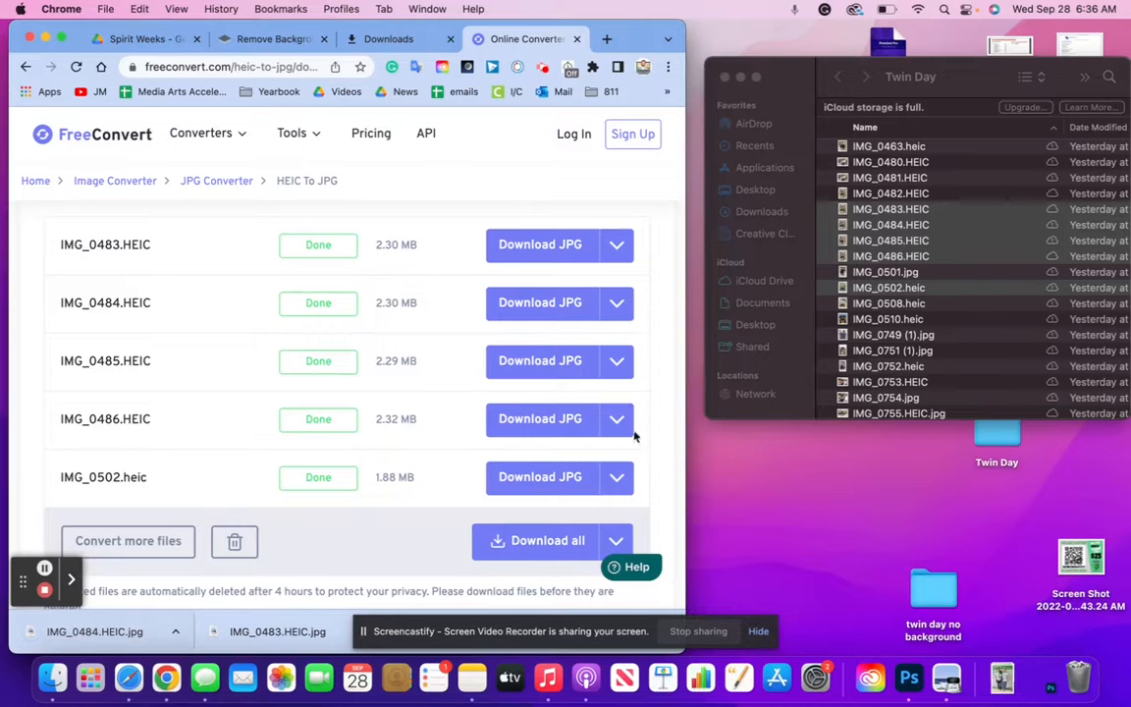
{"action": "left_click", "coordinate": [570, 371]}
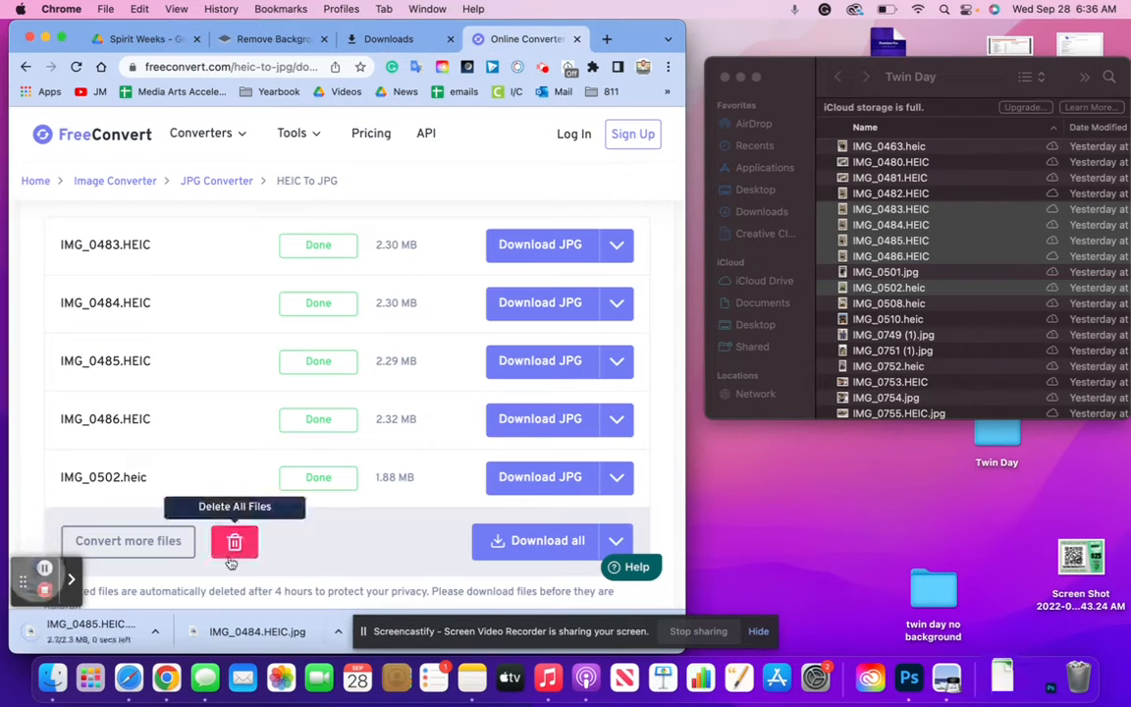
{"action": "left_click_drag", "start_coordinate": [138, 628], "coordinate": [945, 604]}
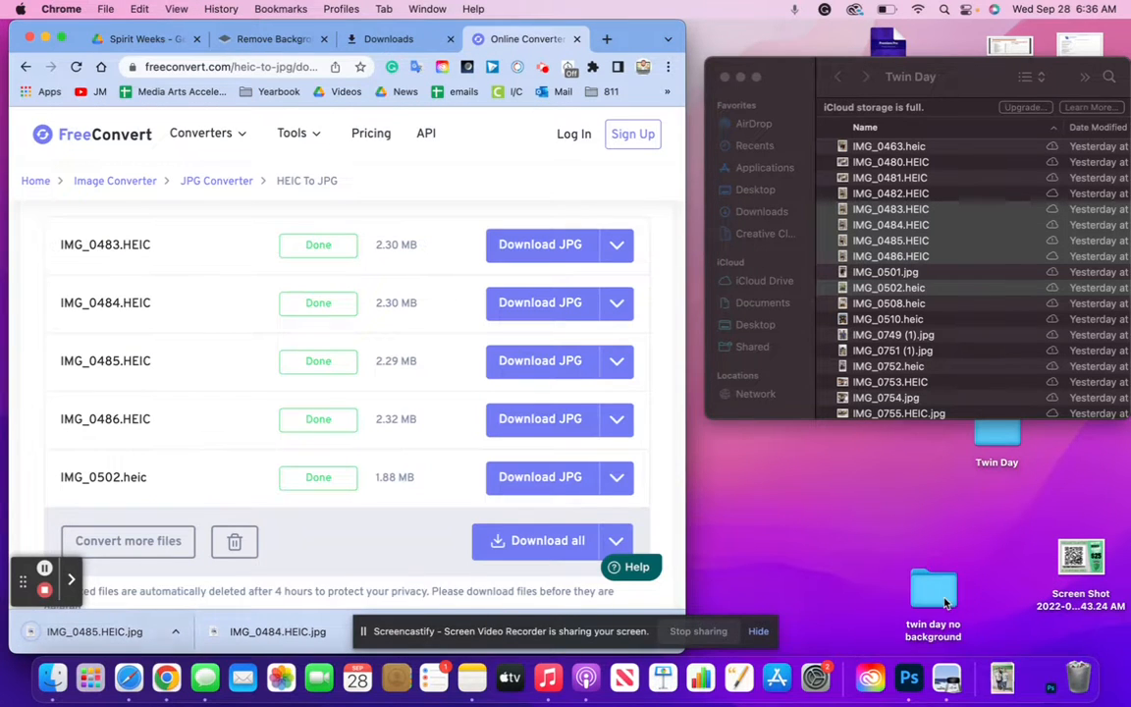
{"action": "left_click", "coordinate": [517, 416]}
{"action": "left_click", "coordinate": [590, 532]}
{"action": "left_click", "coordinate": [566, 479]}
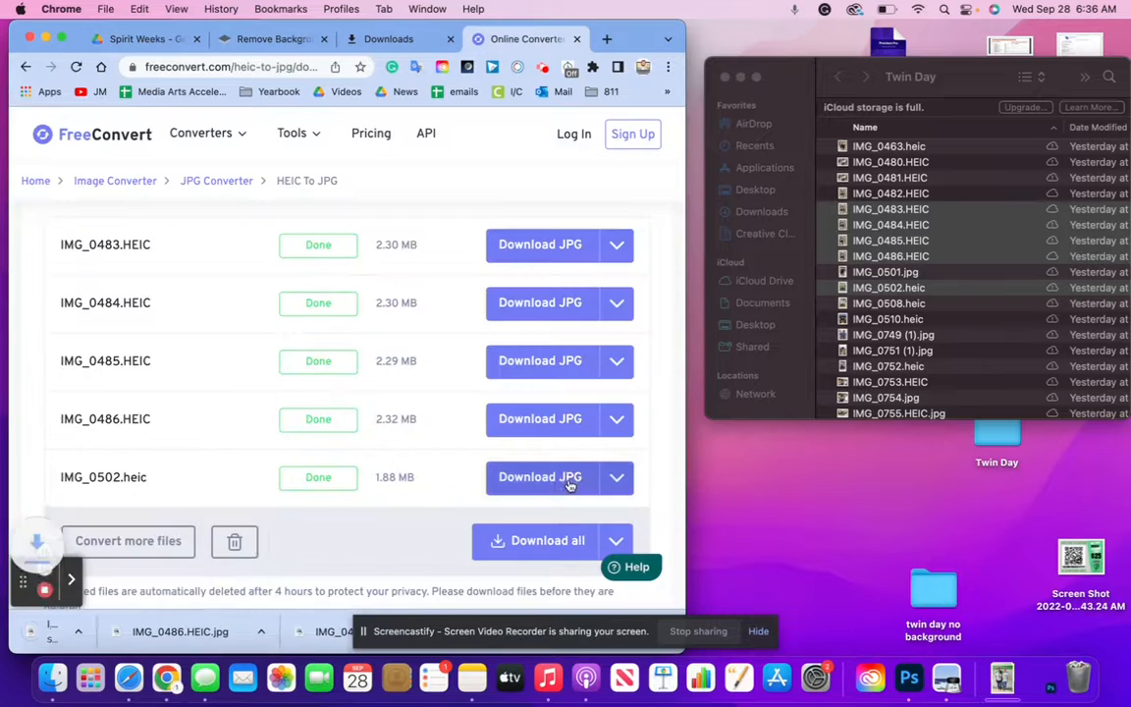
{"action": "left_click_drag", "start_coordinate": [108, 631], "coordinate": [951, 606]}
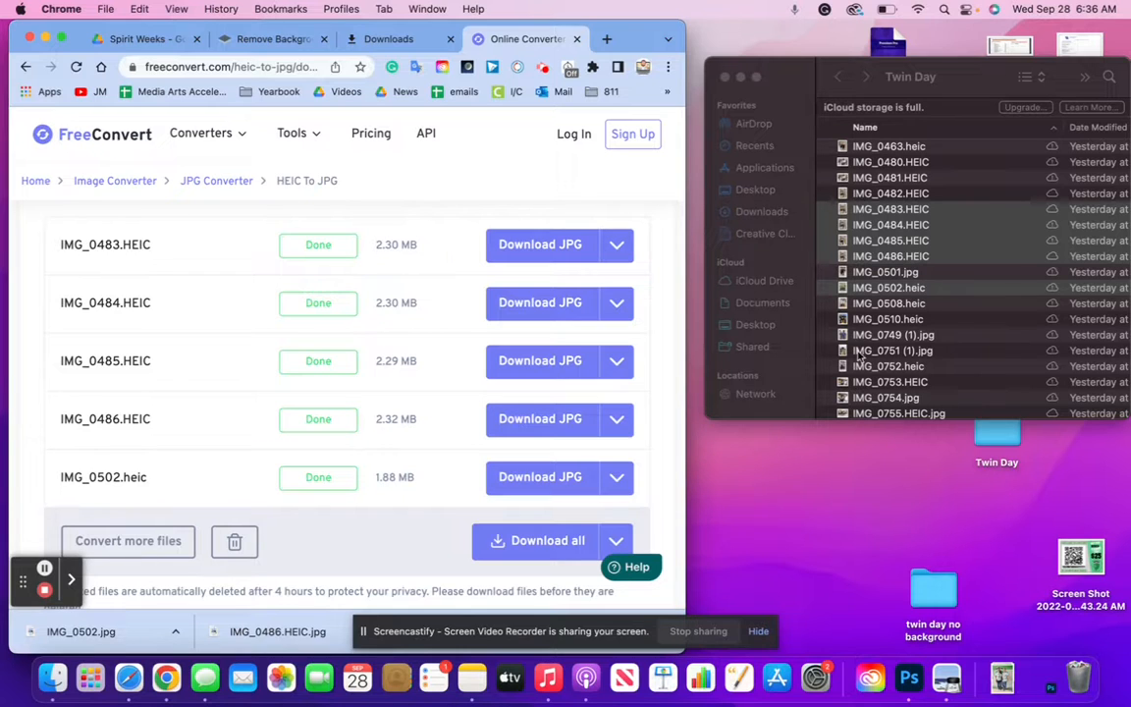
Open the twin day no background folder from the desktop
{"action": "left_click", "coordinate": [870, 281]}
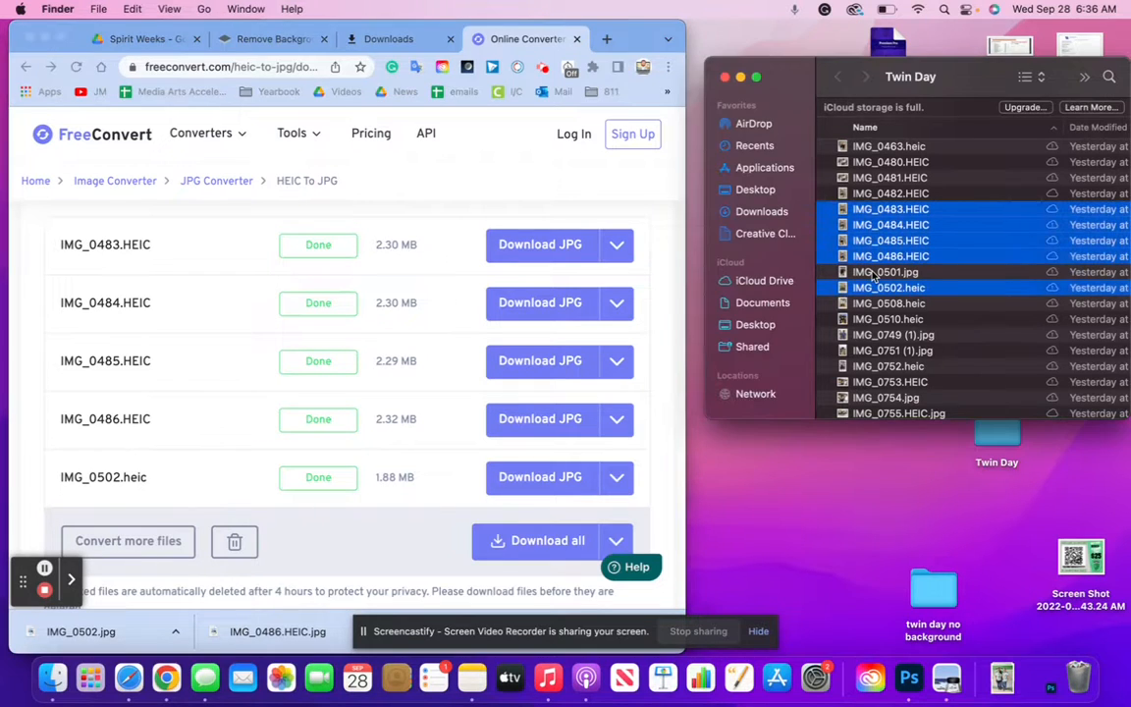
{"action": "left_click", "coordinate": [872, 274]}
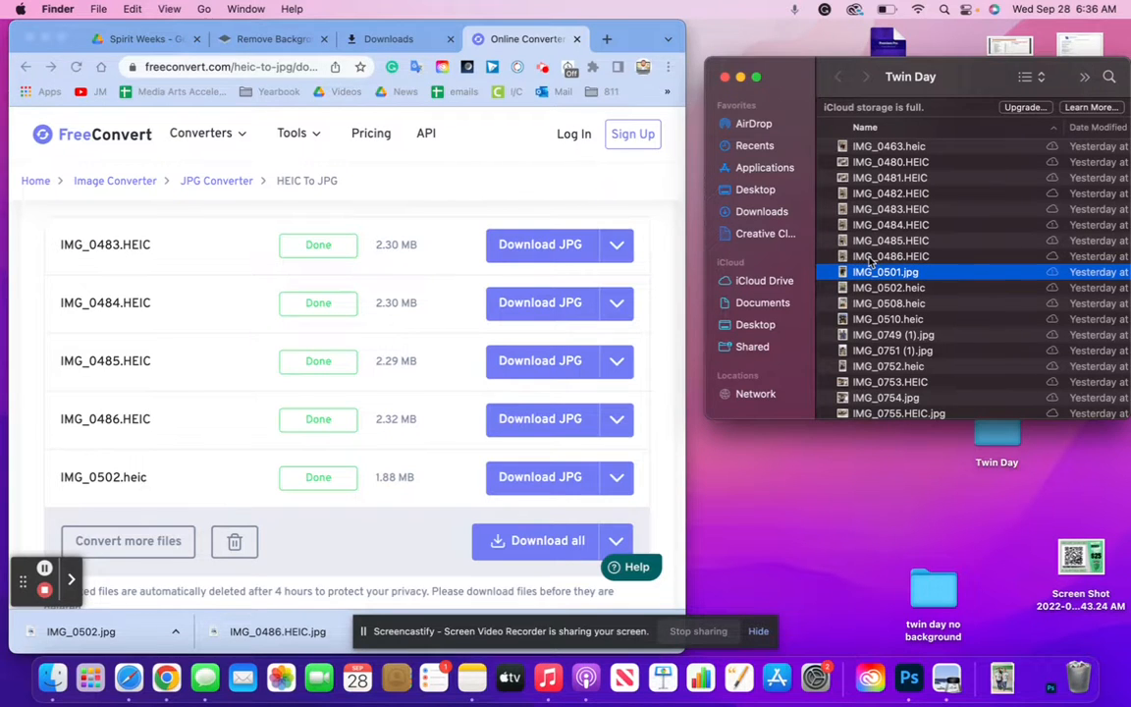
{"action": "scroll", "coordinate": [871, 261], "scroll_direction": "up", "scroll_amount": 2}
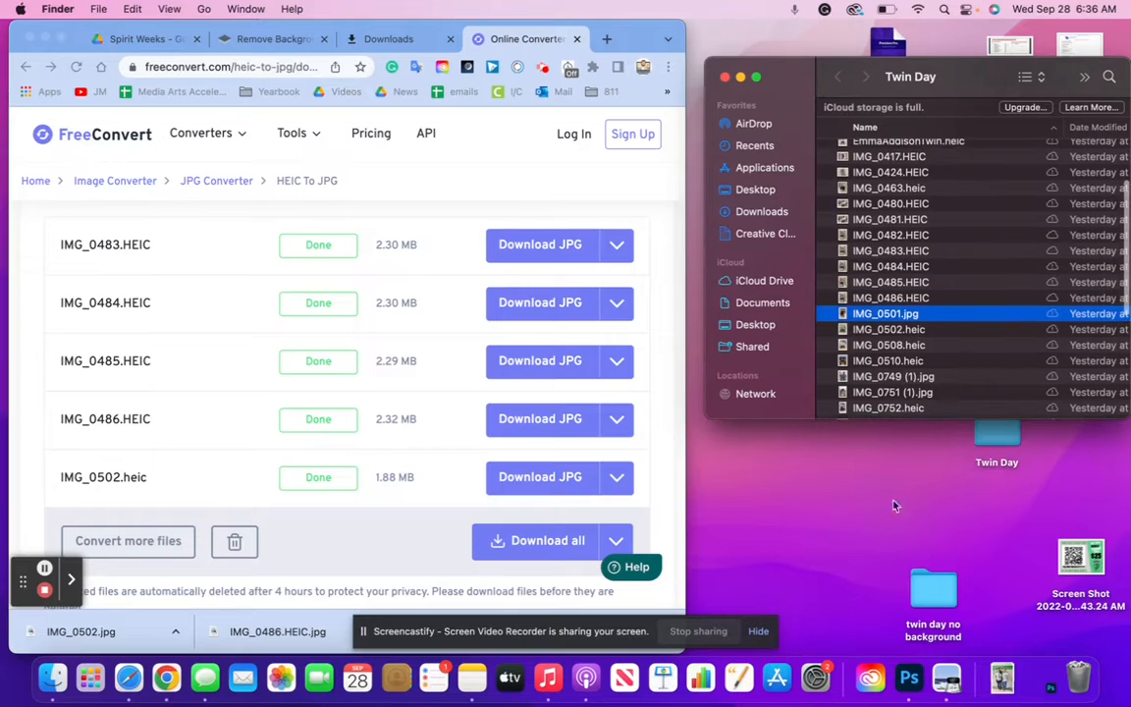
{"action": "left_click", "coordinate": [925, 589]}
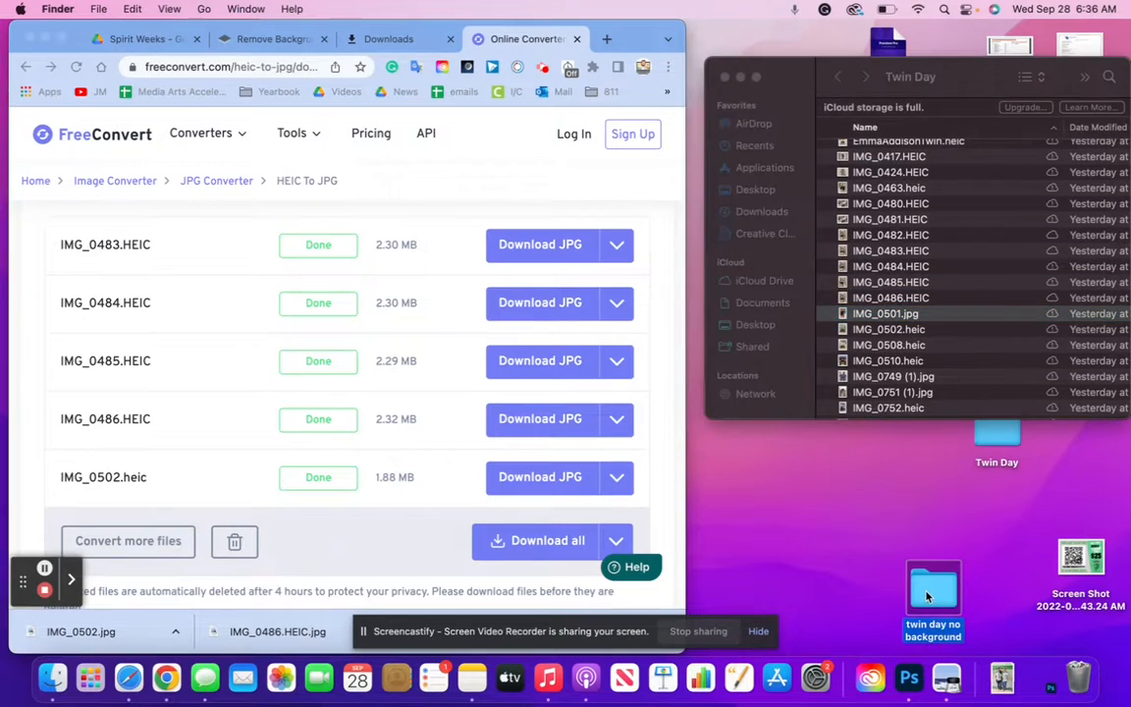
{"action": "double_click", "coordinate": [926, 594]}
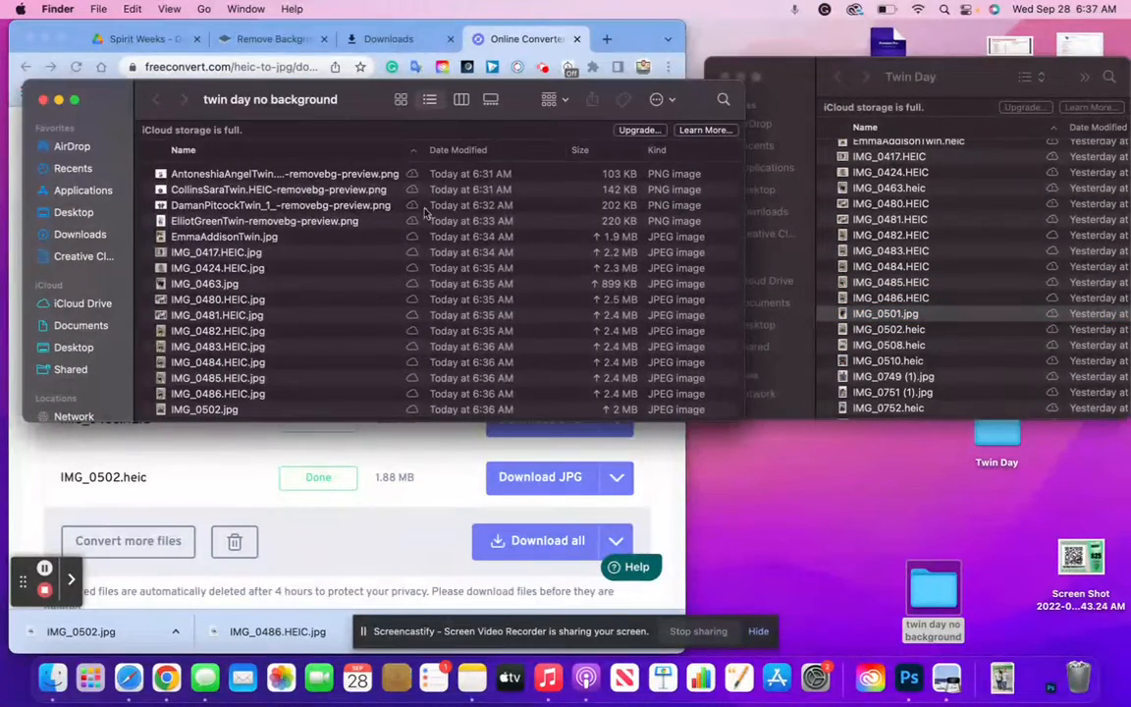
Show the folder as thumbnails beside the browser and bring up the remove.bg page
{"action": "scroll", "coordinate": [332, 261], "scroll_direction": "down", "scroll_amount": 1}
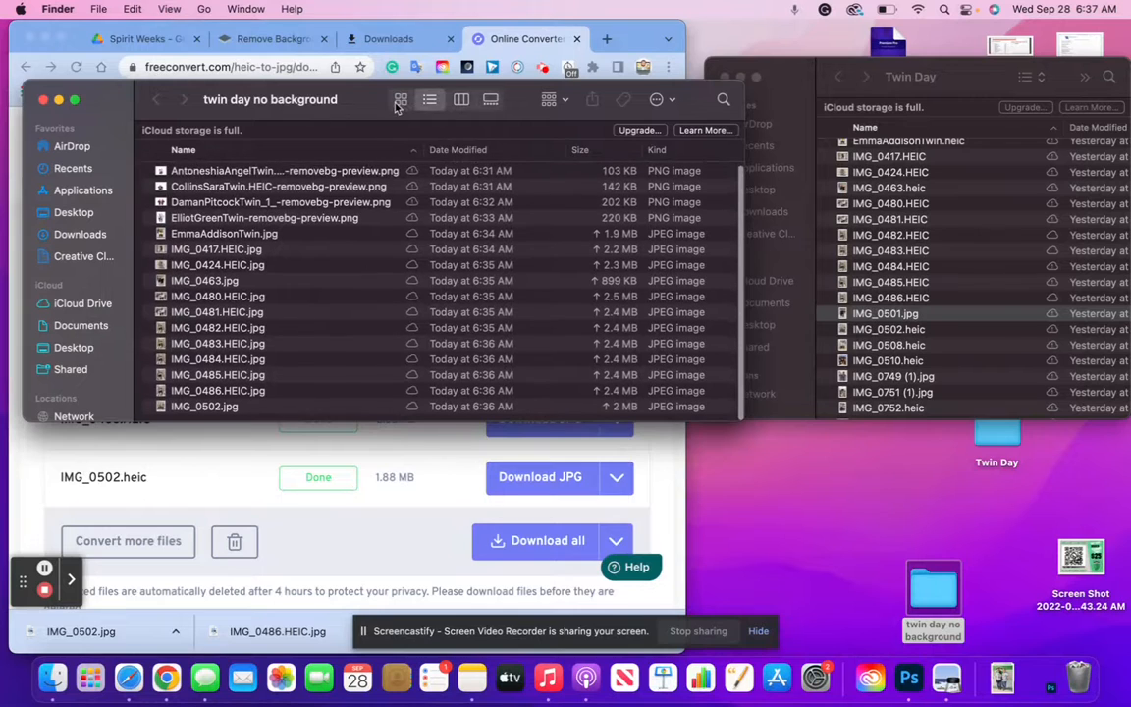
{"action": "left_click", "coordinate": [400, 102]}
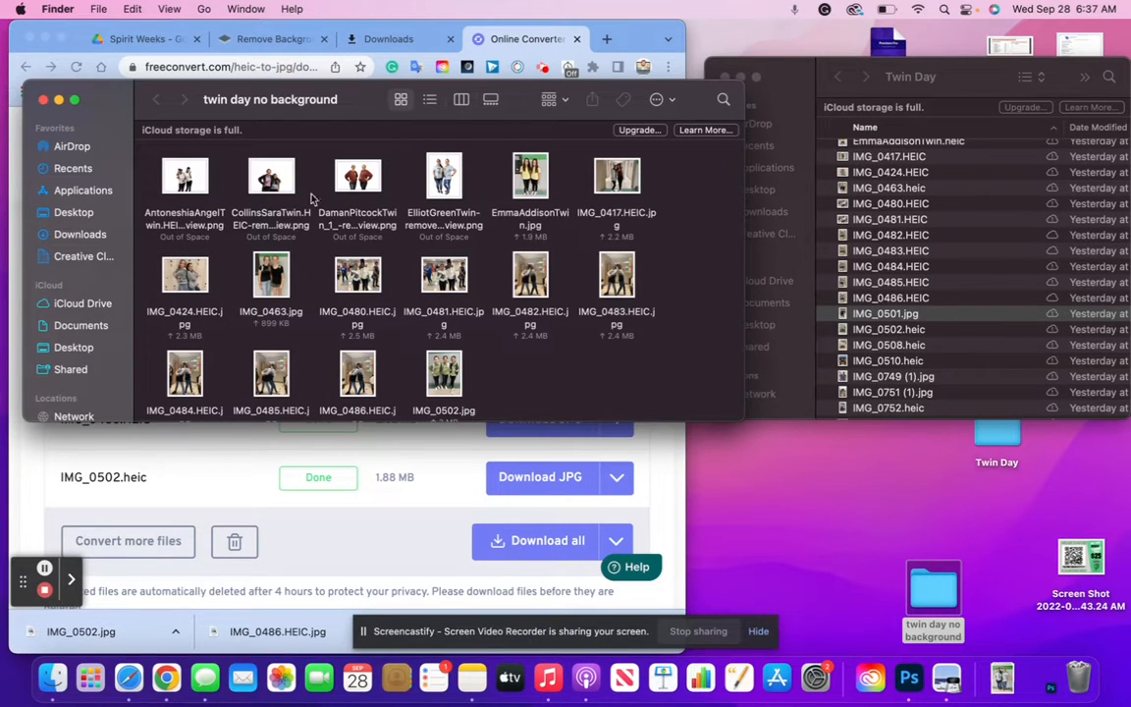
{"action": "left_click_drag", "start_coordinate": [111, 104], "coordinate": [574, 140]}
{"action": "left_click", "coordinate": [1005, 216]}
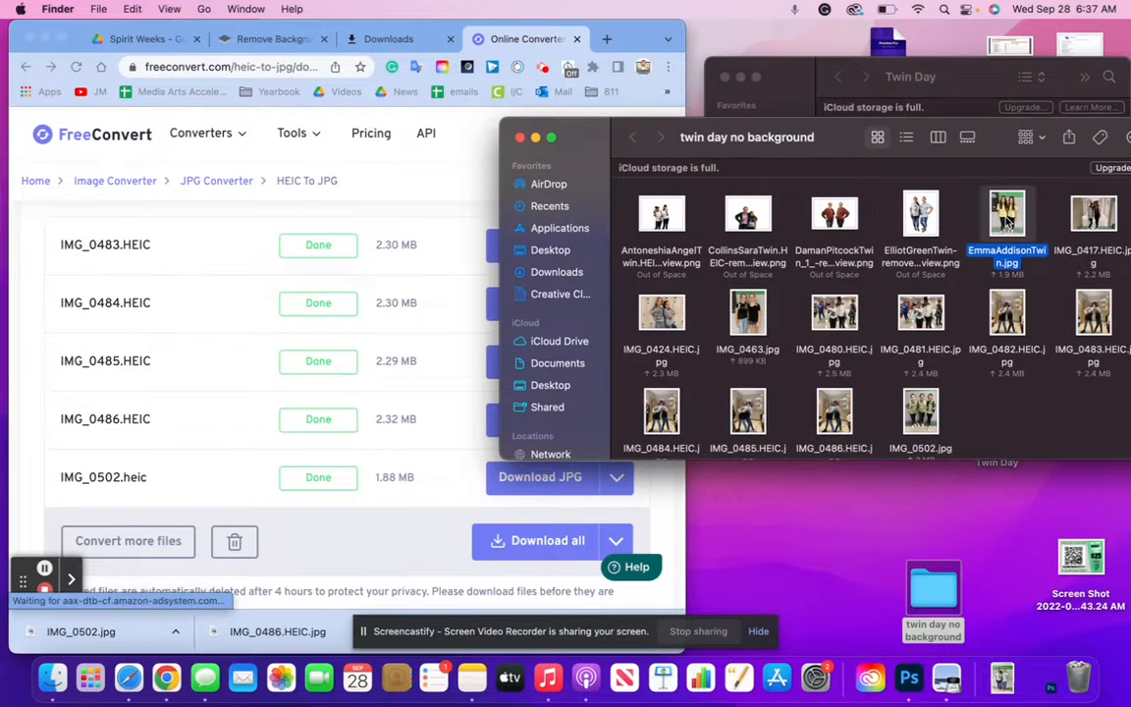
{"action": "left_click", "coordinate": [245, 44]}
{"action": "left_click", "coordinate": [224, 40]}
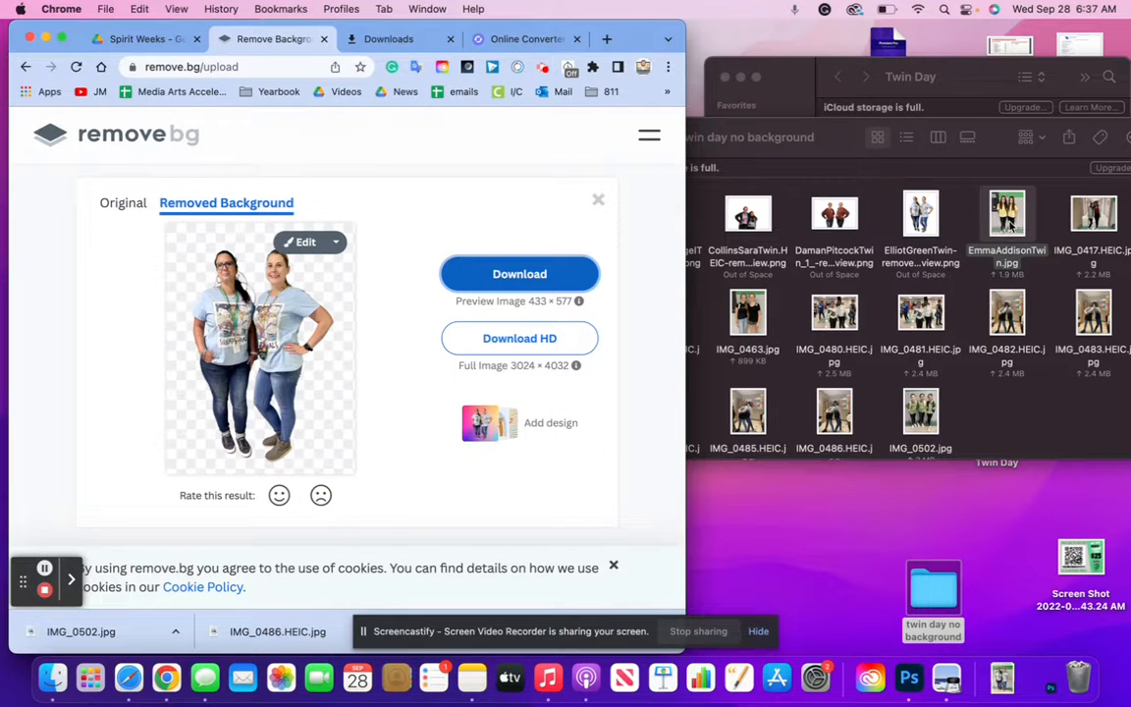
Remove backgrounds from EmmaAddisonTwin.jpg and IMG_0417, saving both PNG cut-outs into the folder
{"action": "left_click_drag", "start_coordinate": [1006, 226], "coordinate": [403, 262]}
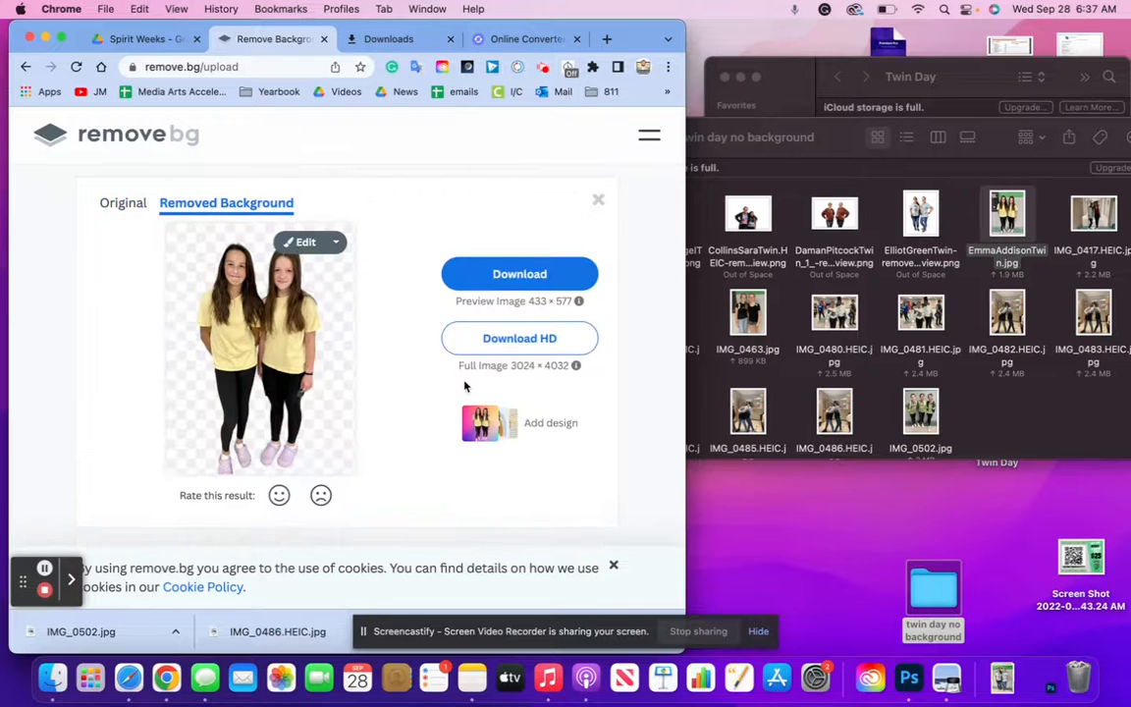
{"action": "left_click", "coordinate": [507, 280]}
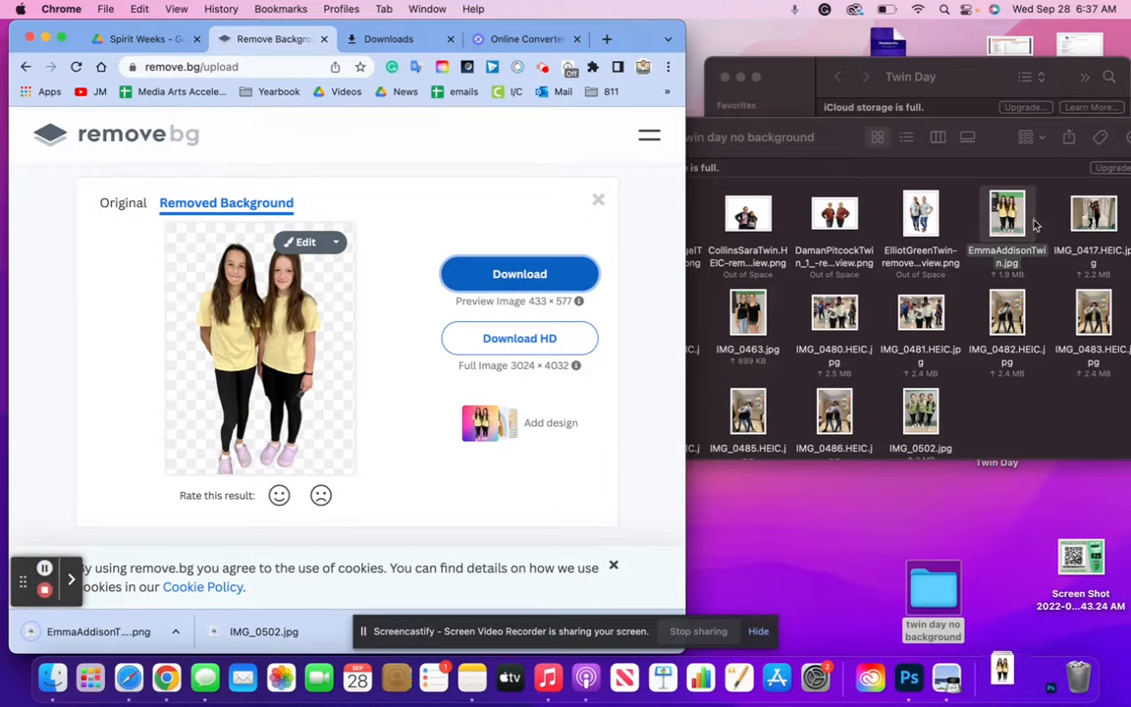
{"action": "left_click_drag", "start_coordinate": [98, 631], "coordinate": [834, 246]}
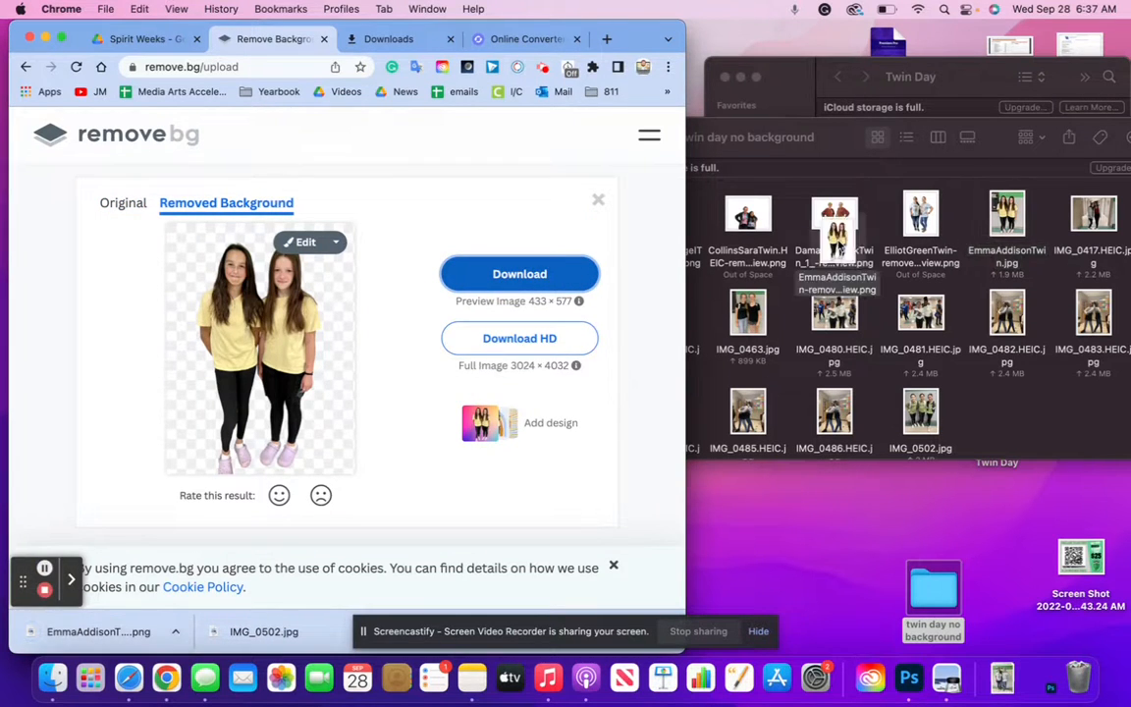
{"action": "left_click_drag", "start_coordinate": [1097, 223], "coordinate": [215, 322]}
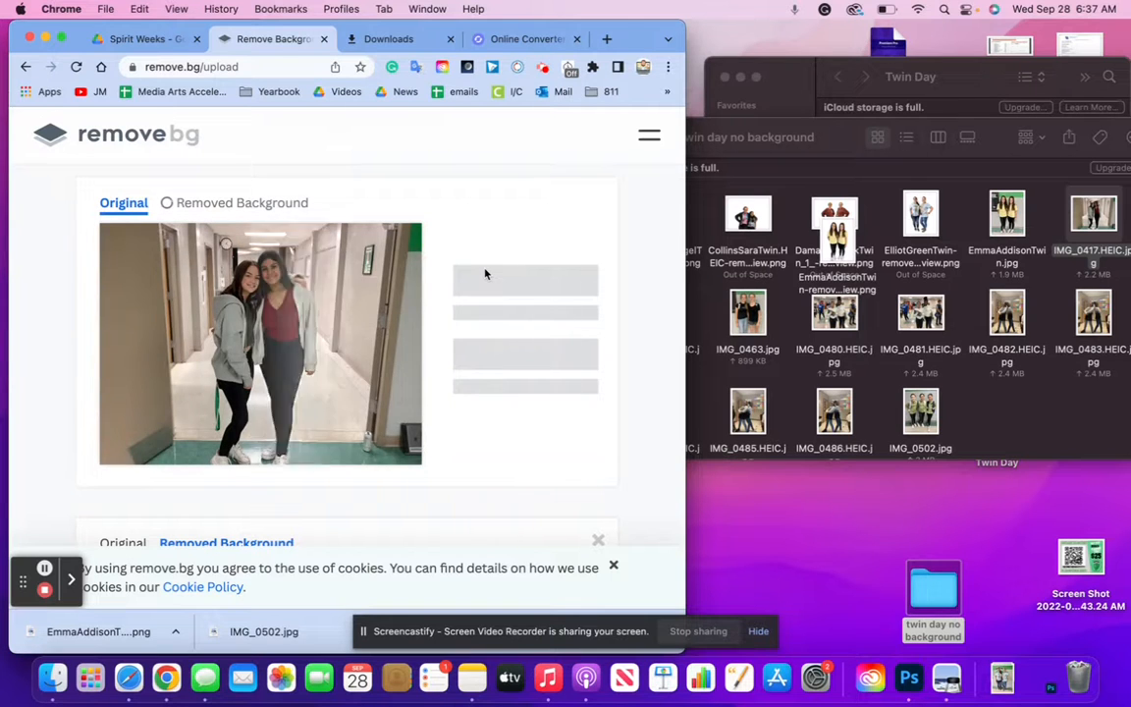
{"action": "left_click", "coordinate": [534, 264]}
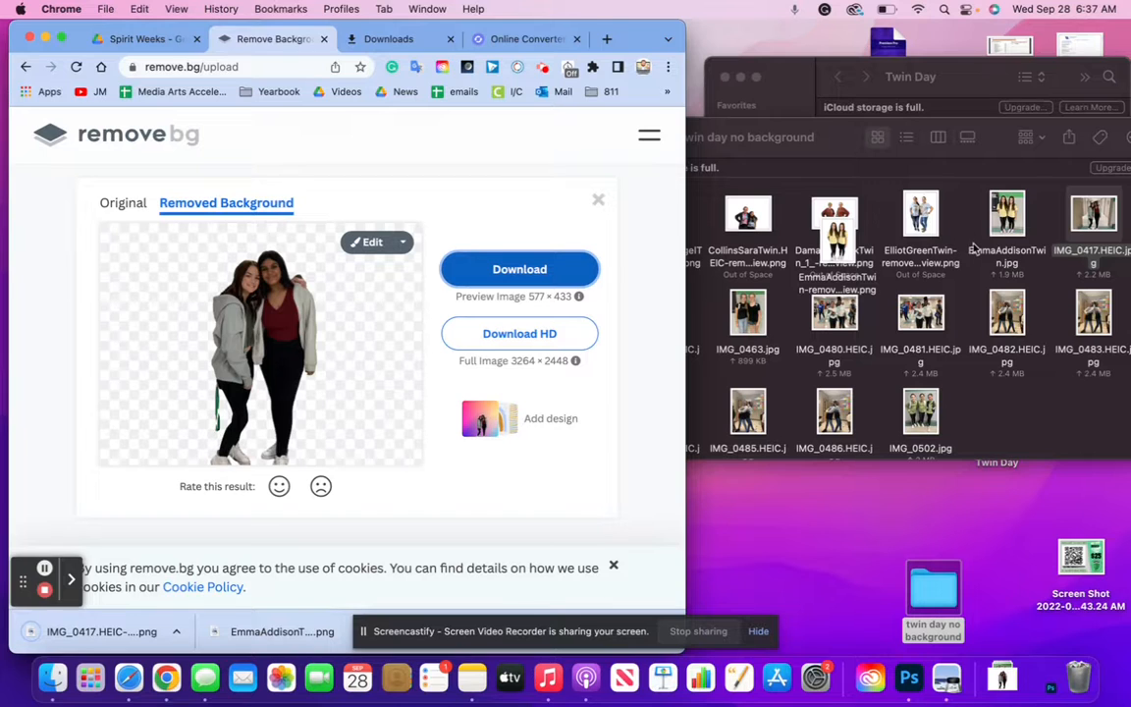
{"action": "left_click_drag", "start_coordinate": [99, 631], "coordinate": [891, 263]}
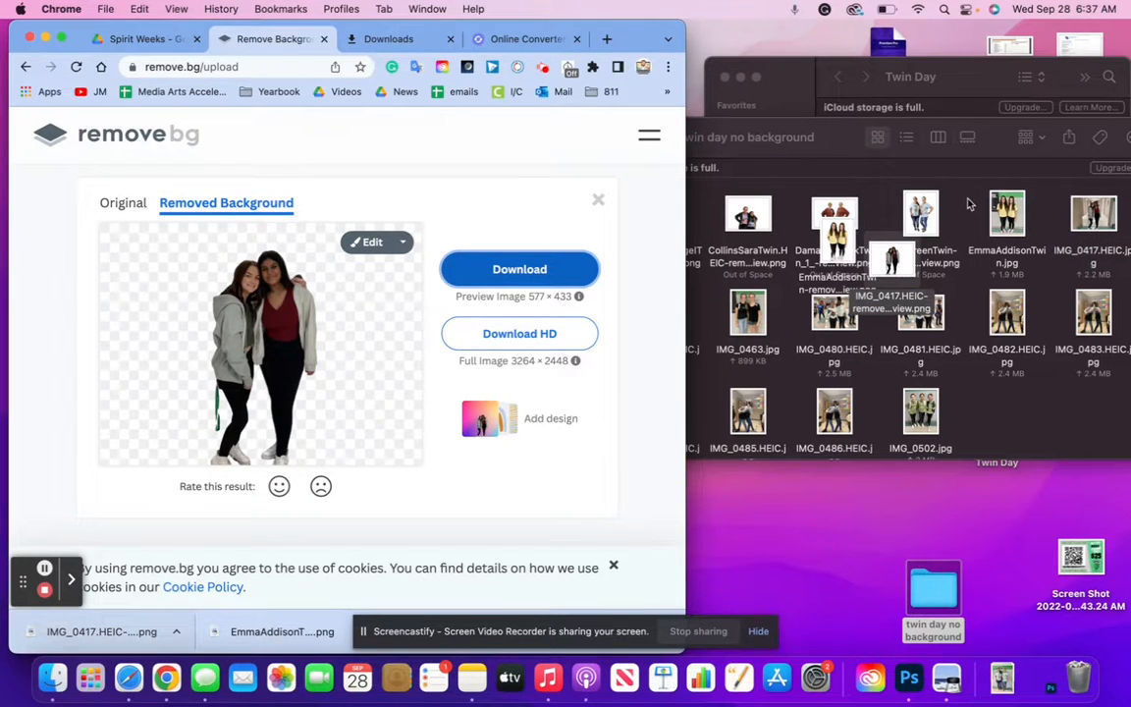
Move the two processed originals to the Trash and upload IMG_0424.HEIC.jpg to remove.bg
{"action": "left_click", "coordinate": [974, 198]}
{"action": "left_click_drag", "start_coordinate": [974, 198], "coordinate": [1101, 227]}
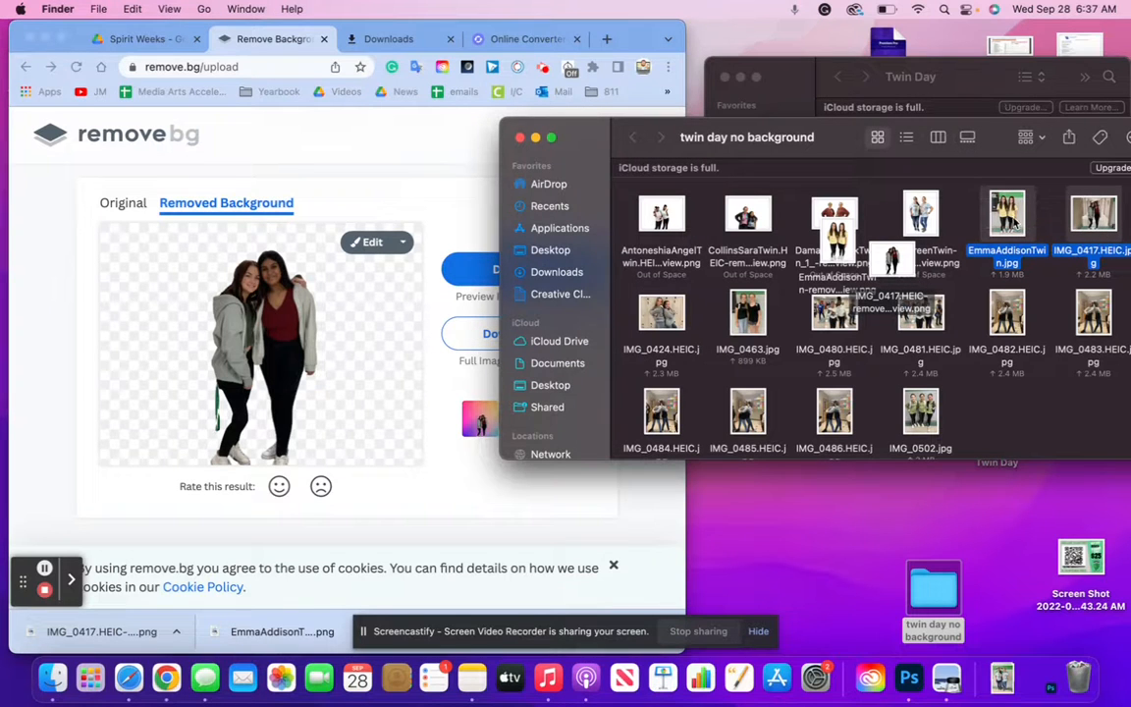
{"action": "right_click", "coordinate": [1017, 220]}
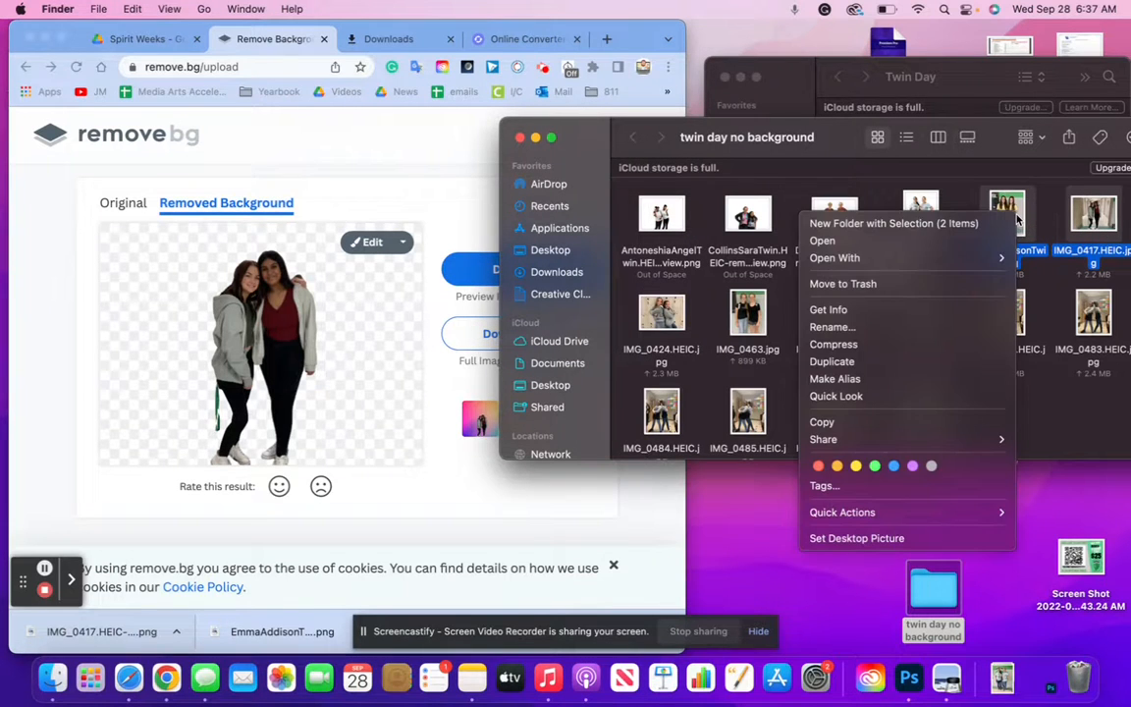
{"action": "left_click", "coordinate": [917, 283]}
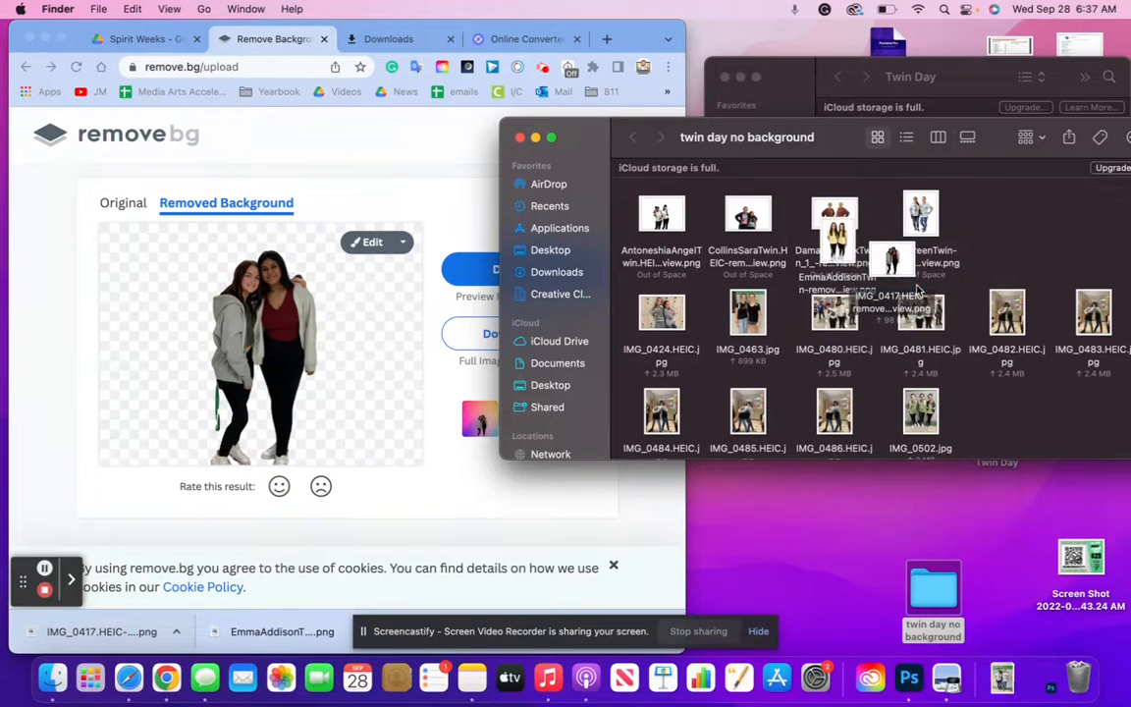
{"action": "left_click_drag", "start_coordinate": [616, 141], "coordinate": [369, 77]}
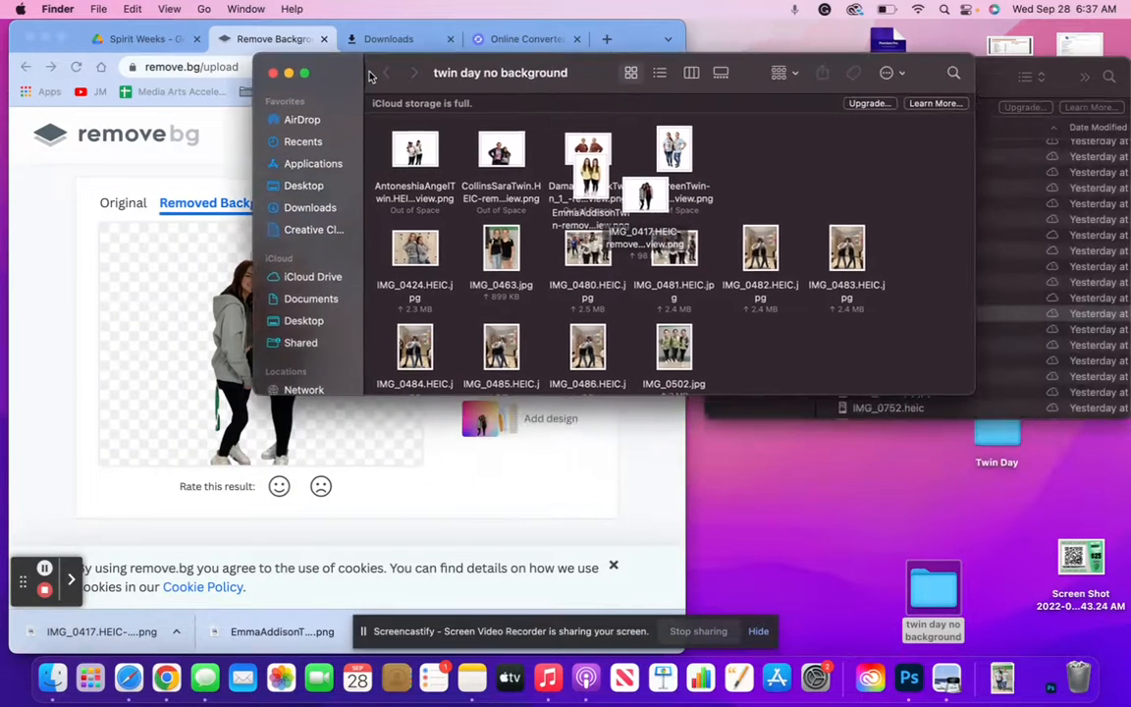
{"action": "left_click", "coordinate": [414, 248]}
{"action": "left_click_drag", "start_coordinate": [413, 248], "coordinate": [203, 271]}
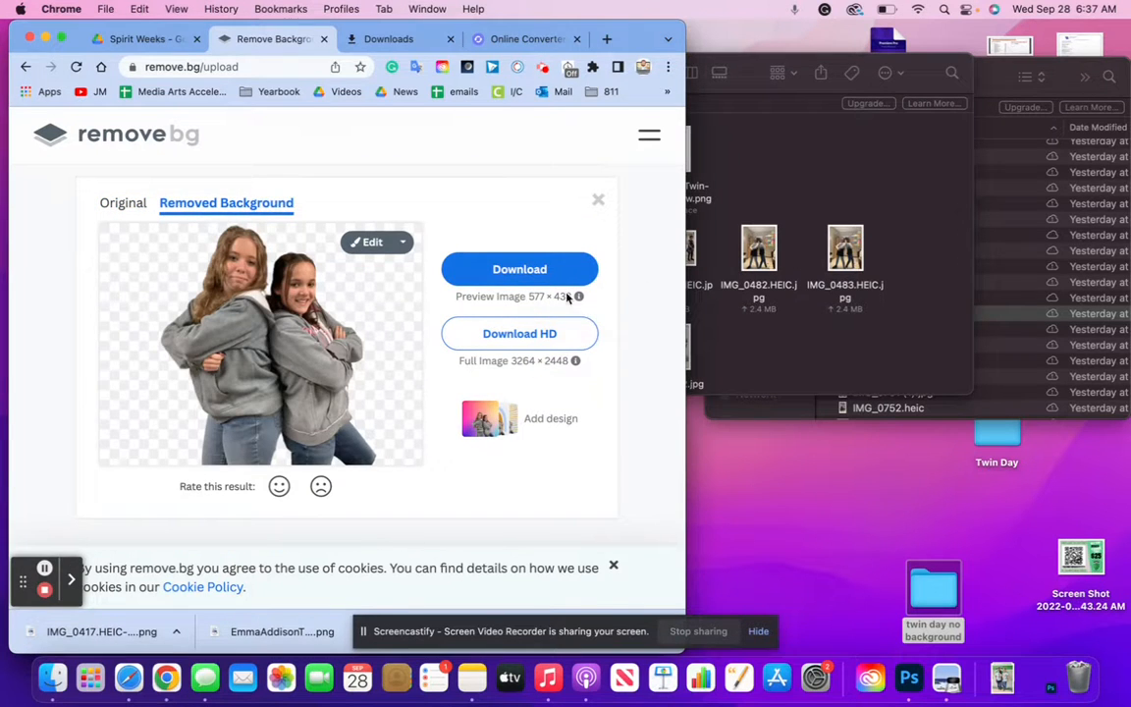
Download the IMG_0424 cut-out, trash its original, and upload IMG_0463.jpg to remove.bg
{"action": "left_click", "coordinate": [522, 276]}
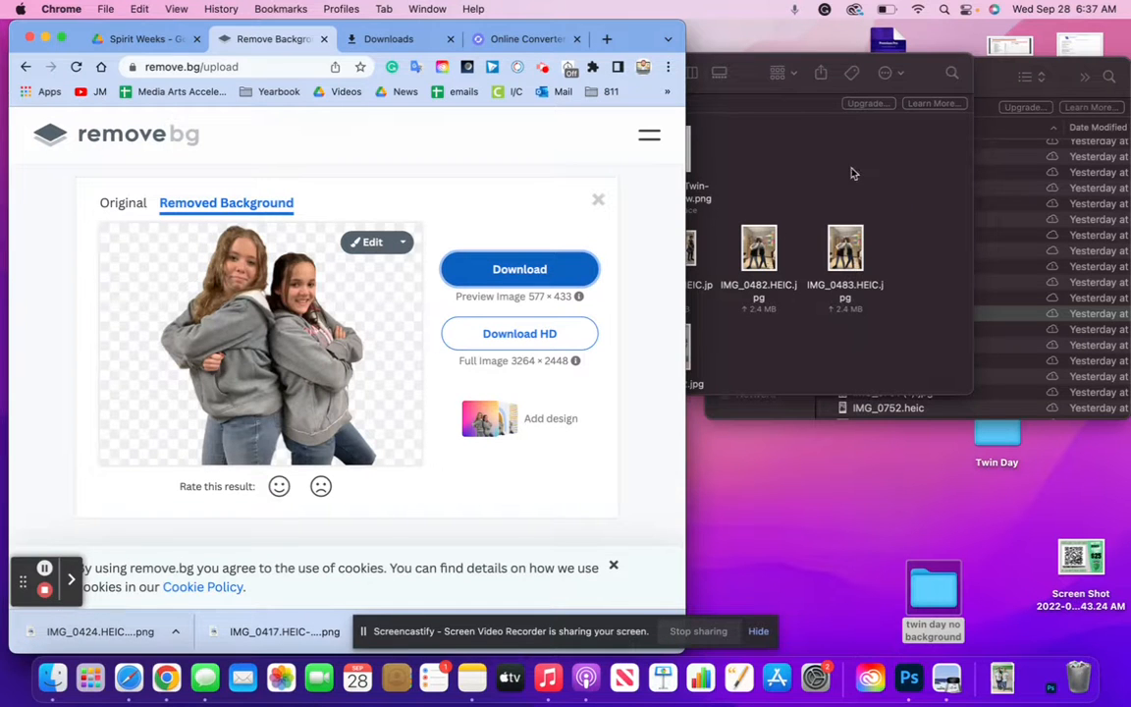
{"action": "left_click", "coordinate": [868, 353]}
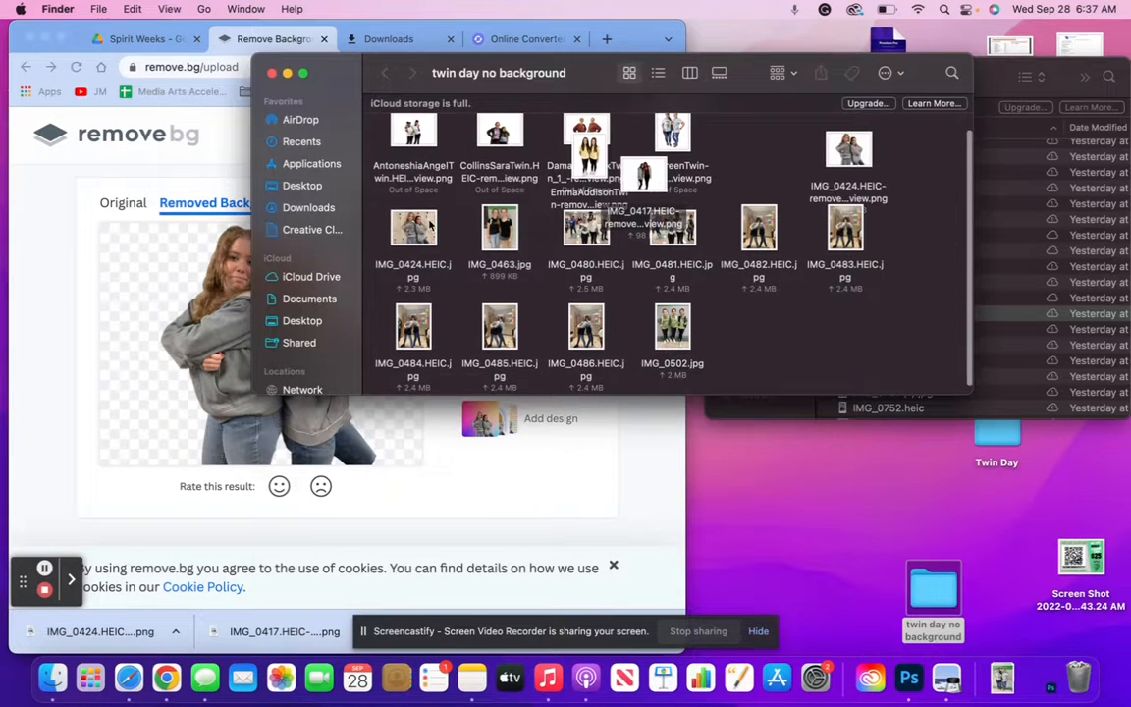
{"action": "left_click_drag", "start_coordinate": [420, 228], "coordinate": [1076, 677]}
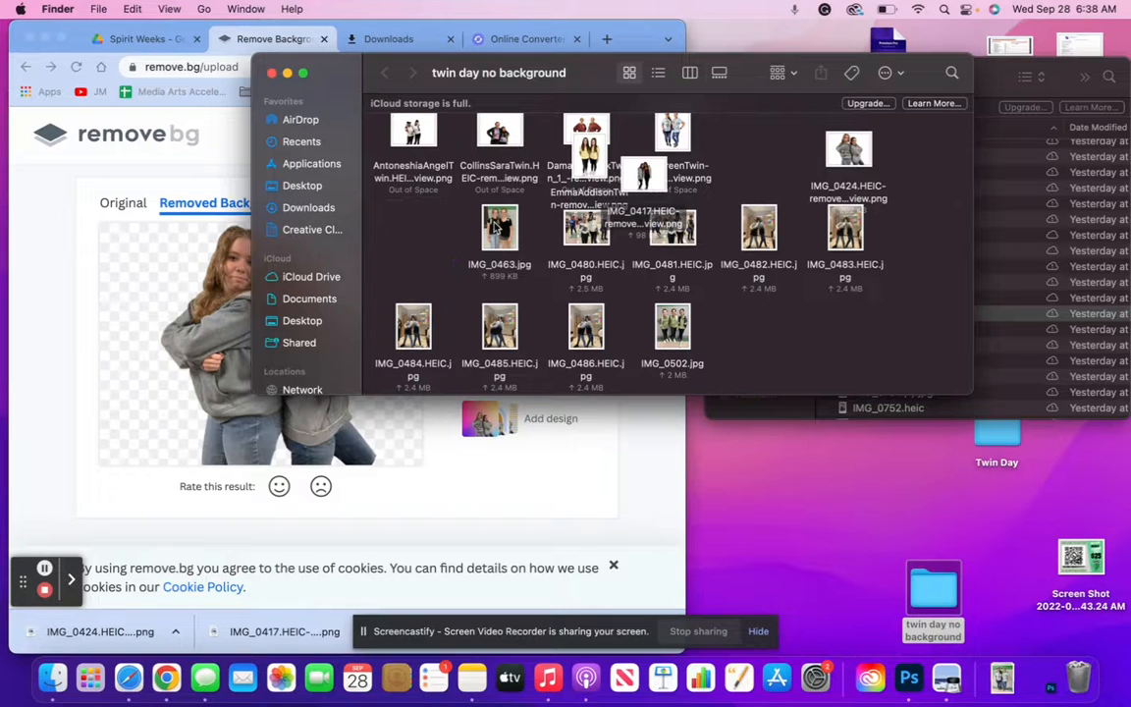
{"action": "left_click_drag", "start_coordinate": [500, 228], "coordinate": [197, 227]}
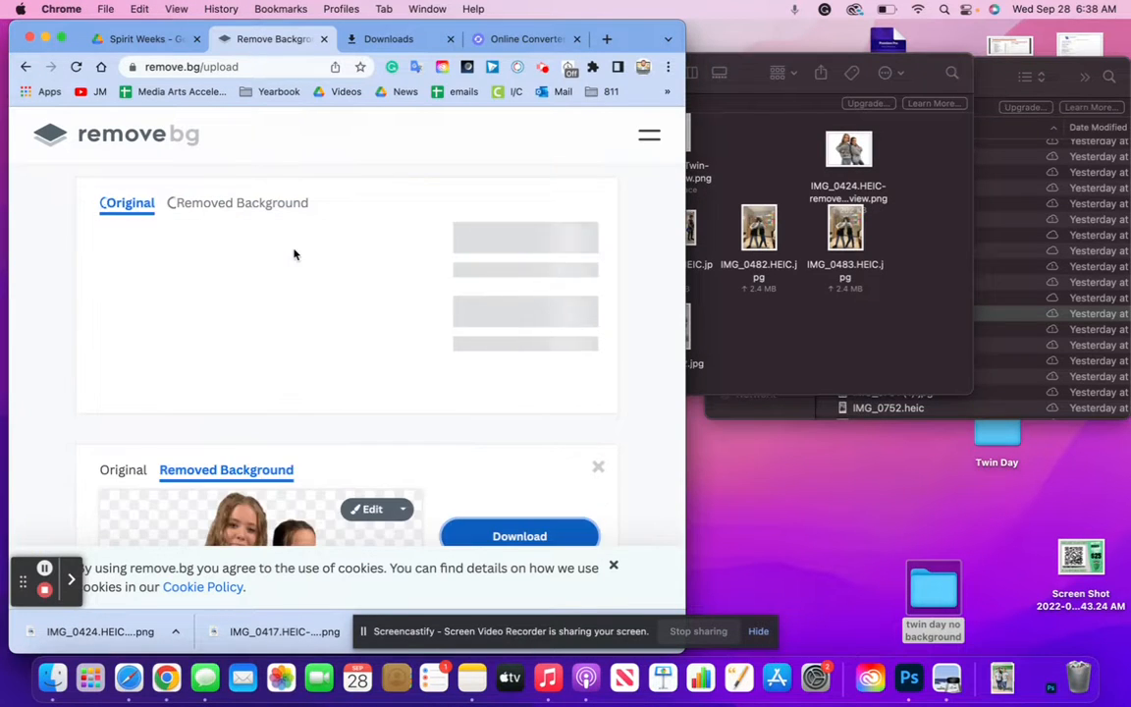
Close the stray iCloud Drive window and reopen twin day no background narrowly beside remove.bg
{"action": "left_click", "coordinate": [810, 330]}
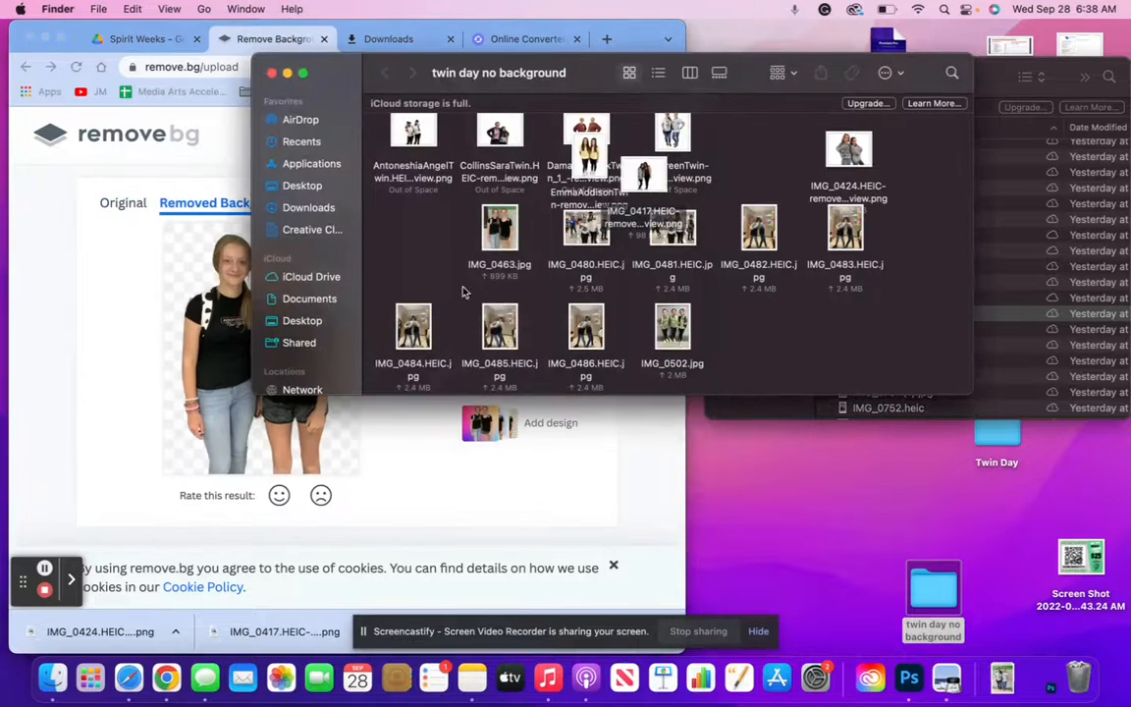
{"action": "left_click", "coordinate": [248, 260]}
{"action": "left_click", "coordinate": [948, 316]}
{"action": "left_click_drag", "start_coordinate": [346, 75], "coordinate": [495, 75]}
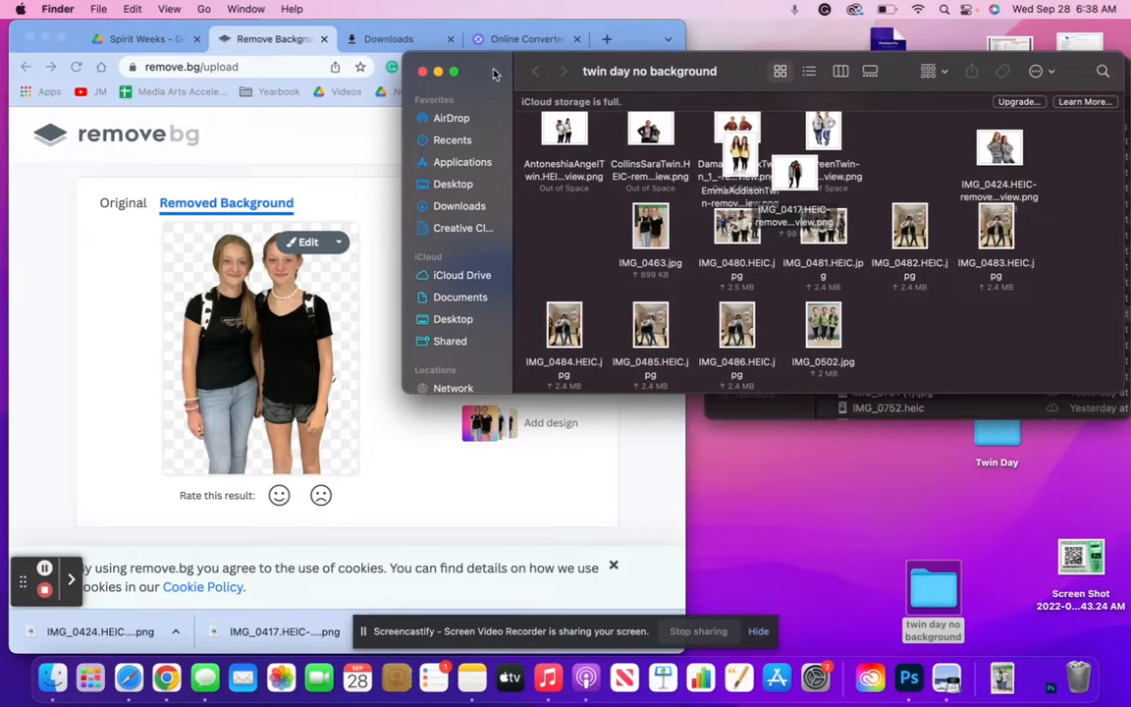
{"action": "left_click", "coordinate": [421, 276]}
{"action": "left_click_drag", "start_coordinate": [405, 277], "coordinate": [686, 295]}
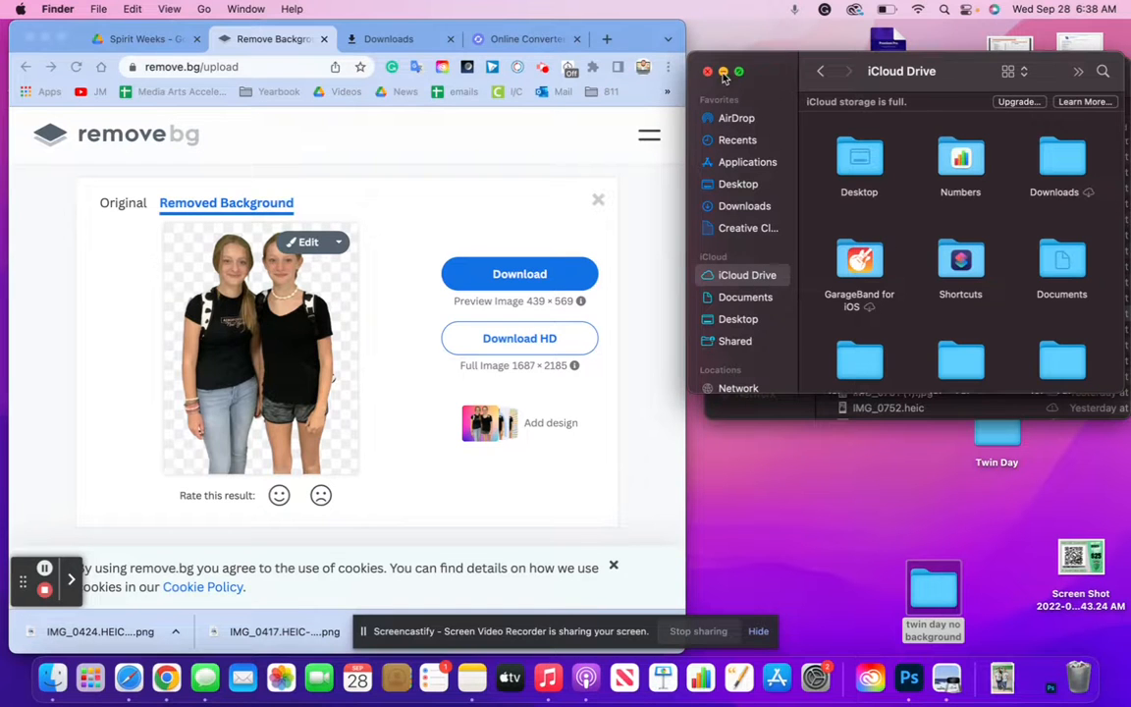
{"action": "left_click", "coordinate": [708, 72]}
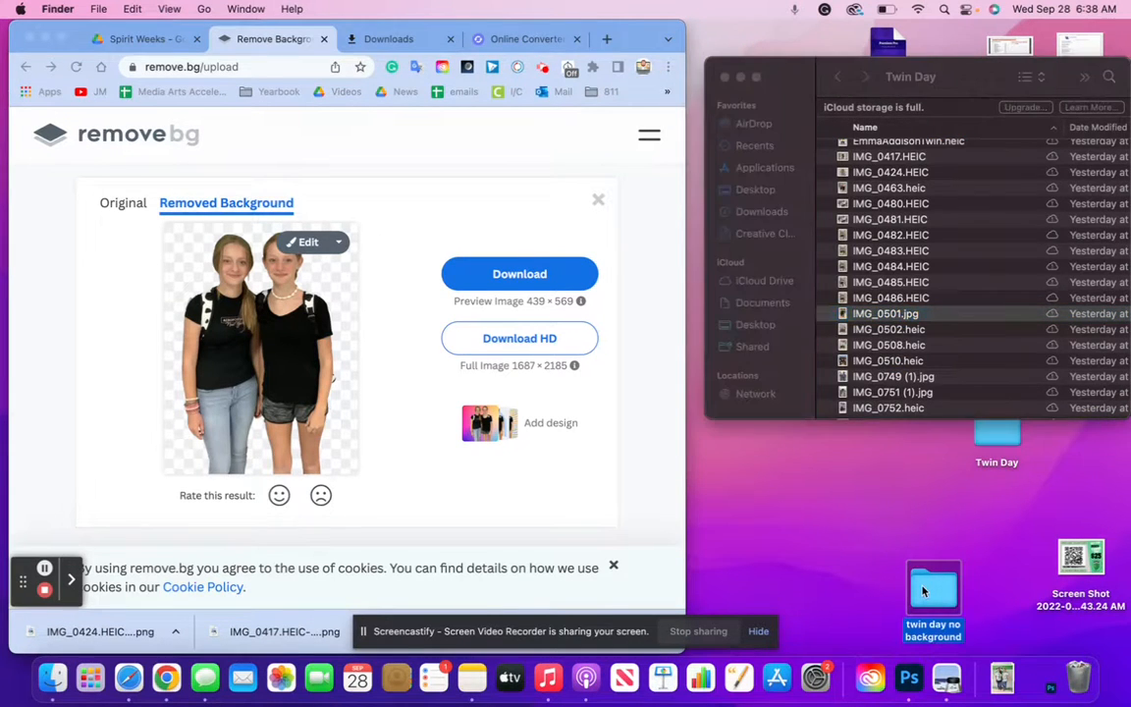
{"action": "double_click", "coordinate": [923, 589]}
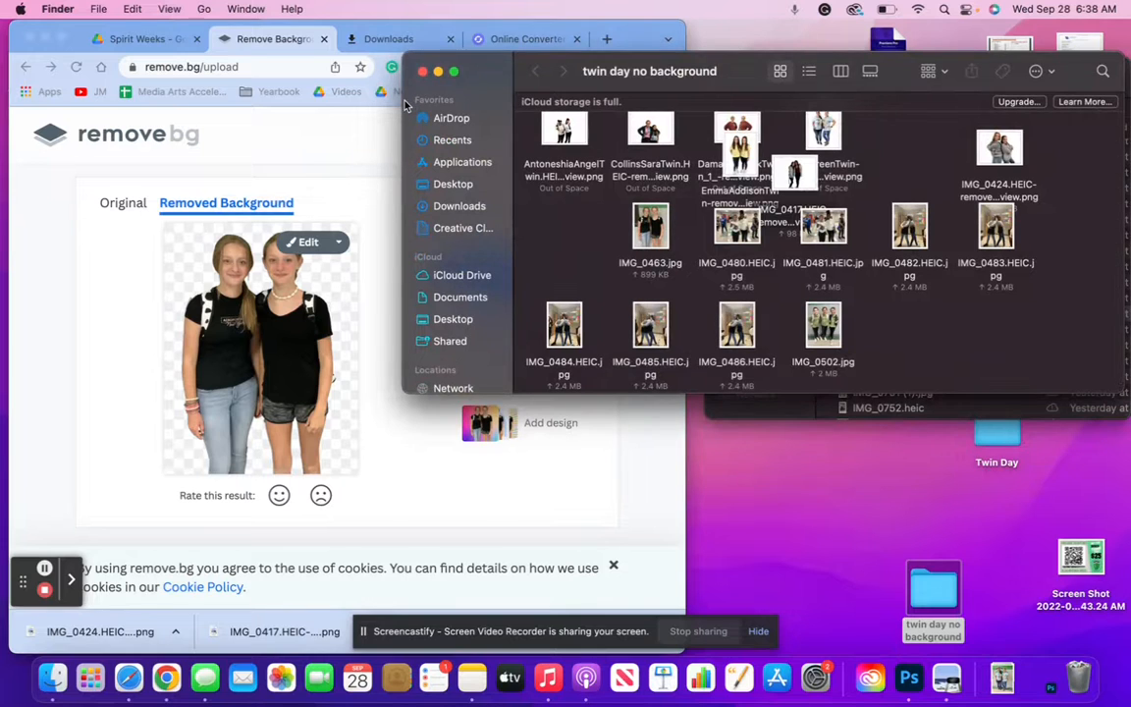
{"action": "left_click_drag", "start_coordinate": [410, 107], "coordinate": [692, 114]}
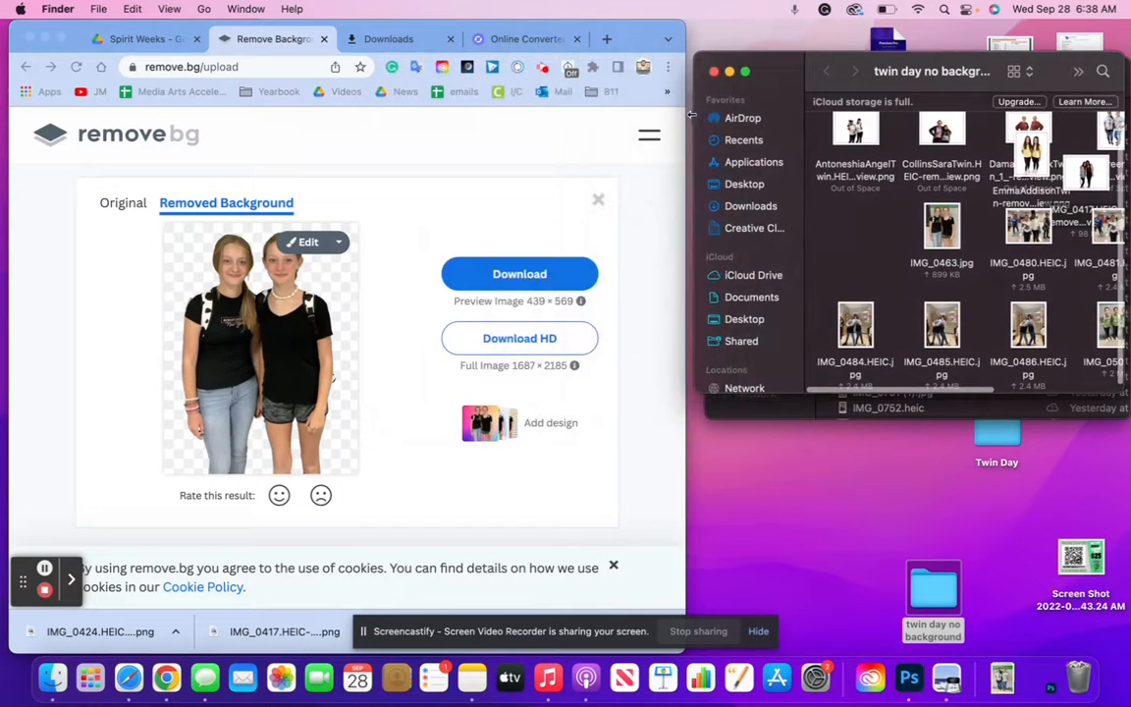
{"action": "left_click_drag", "start_coordinate": [759, 90], "coordinate": [769, 145]}
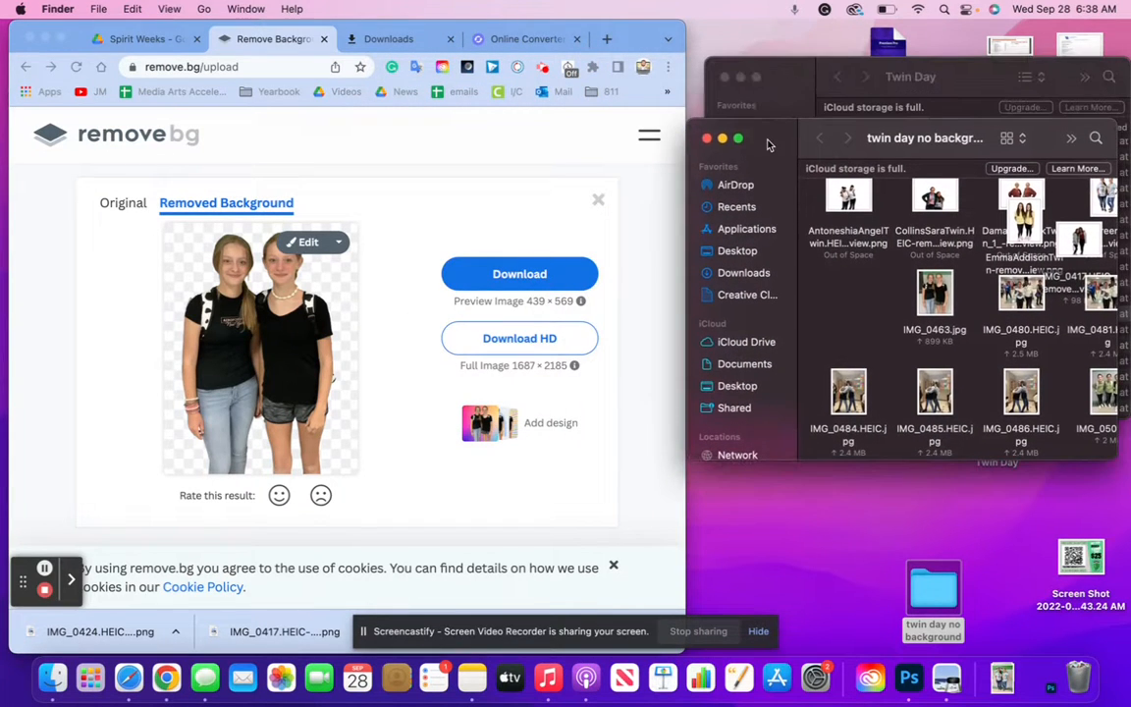
{"action": "left_click", "coordinate": [475, 255]}
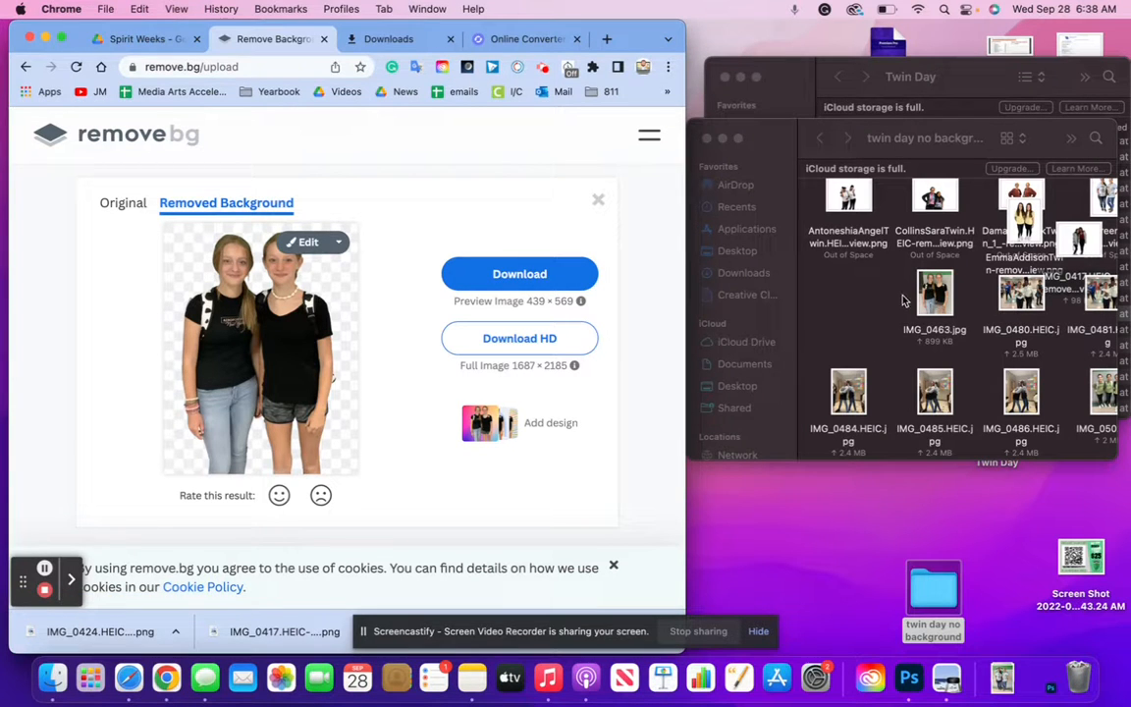
Download the IMG_0463 cut-out into the twin day no background folder
{"action": "left_click", "coordinate": [851, 292]}
{"action": "left_click", "coordinate": [517, 275]}
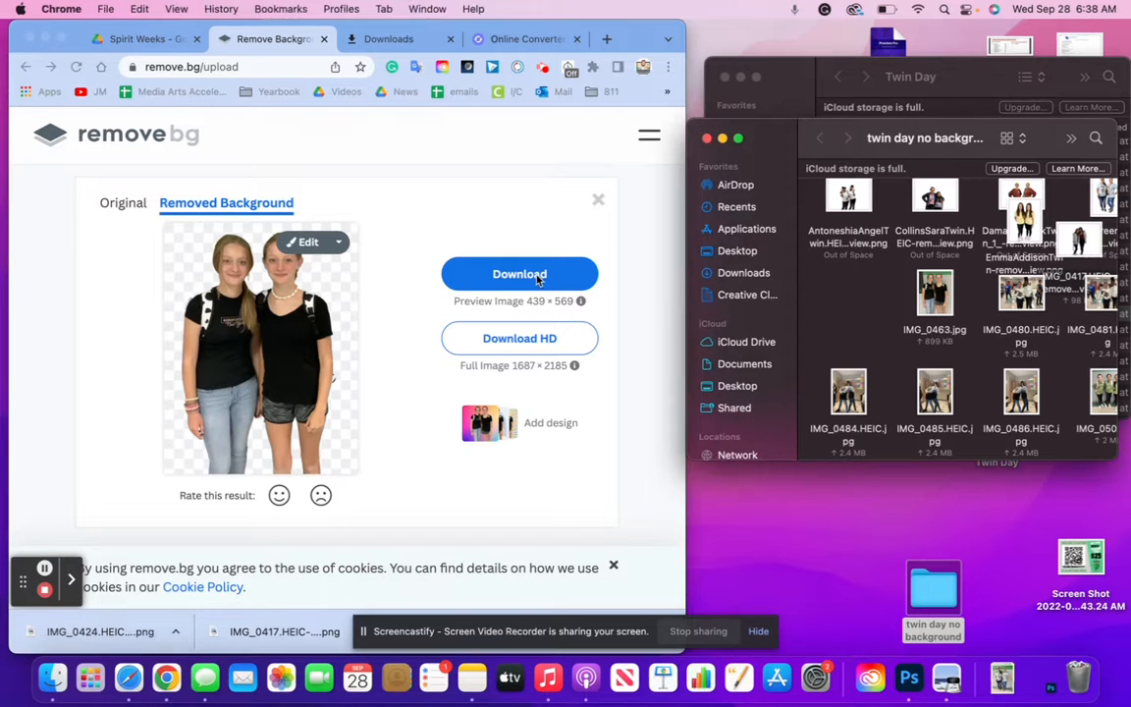
{"action": "left_click", "coordinate": [517, 281]}
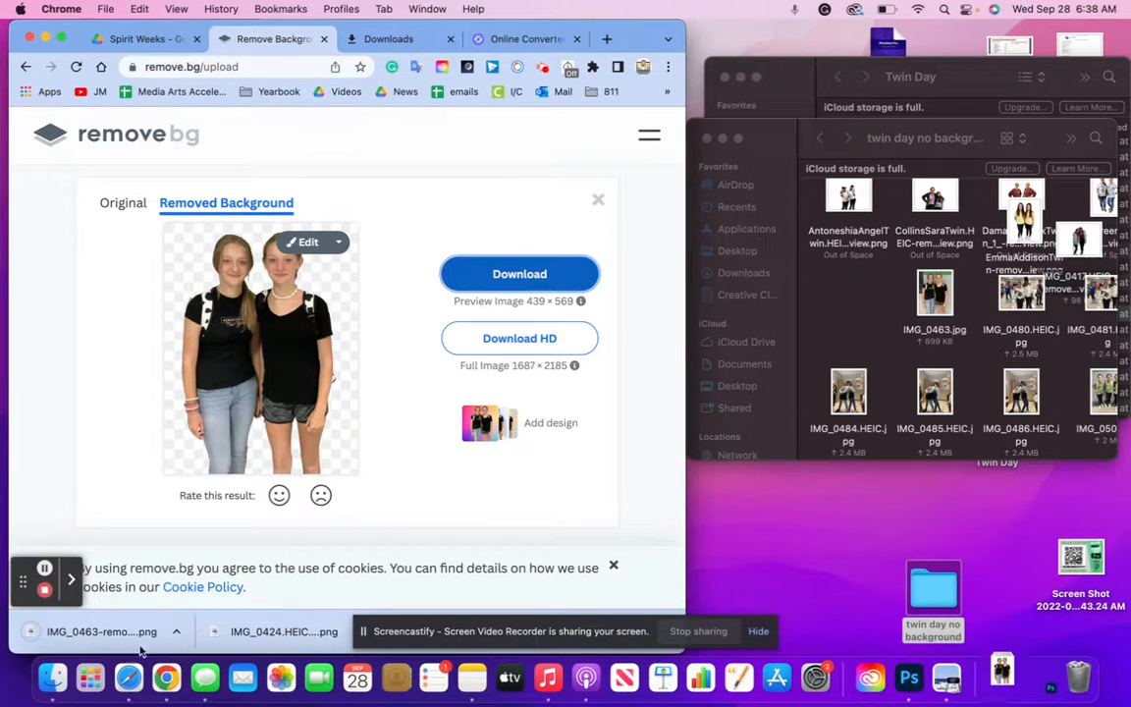
{"action": "left_click_drag", "start_coordinate": [108, 631], "coordinate": [870, 280]}
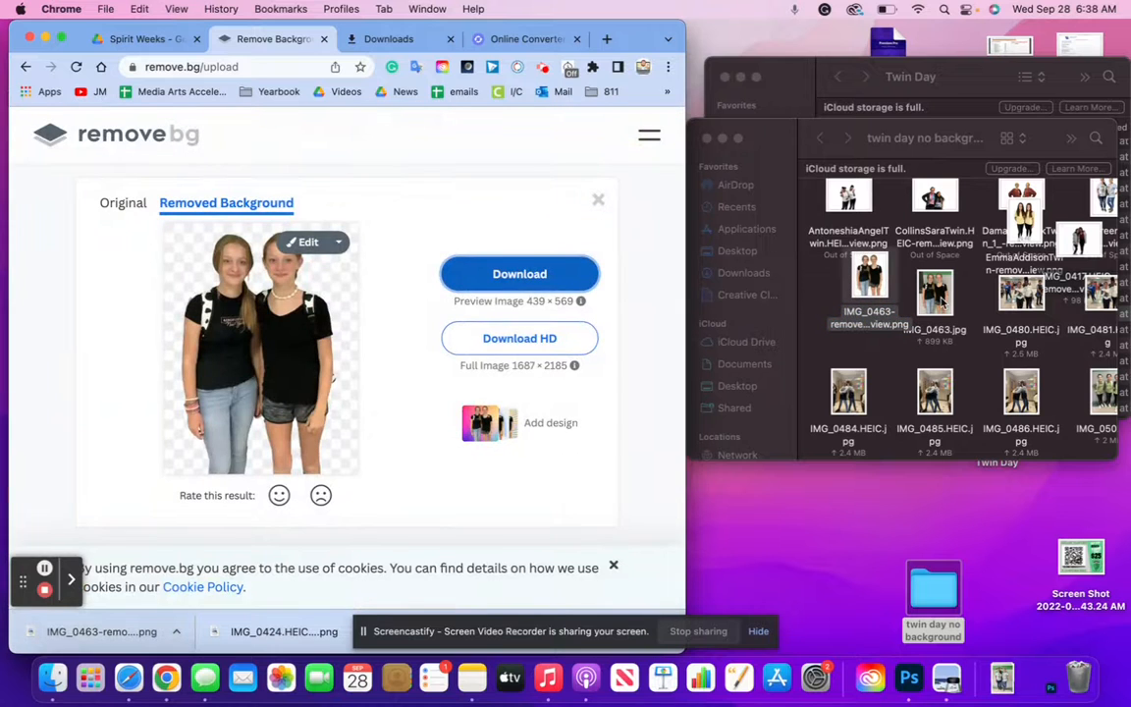
Trash IMG_0463.jpg after previewing it, then download a background-free IMG_0480 from remove.bg
{"action": "double_click", "coordinate": [935, 294]}
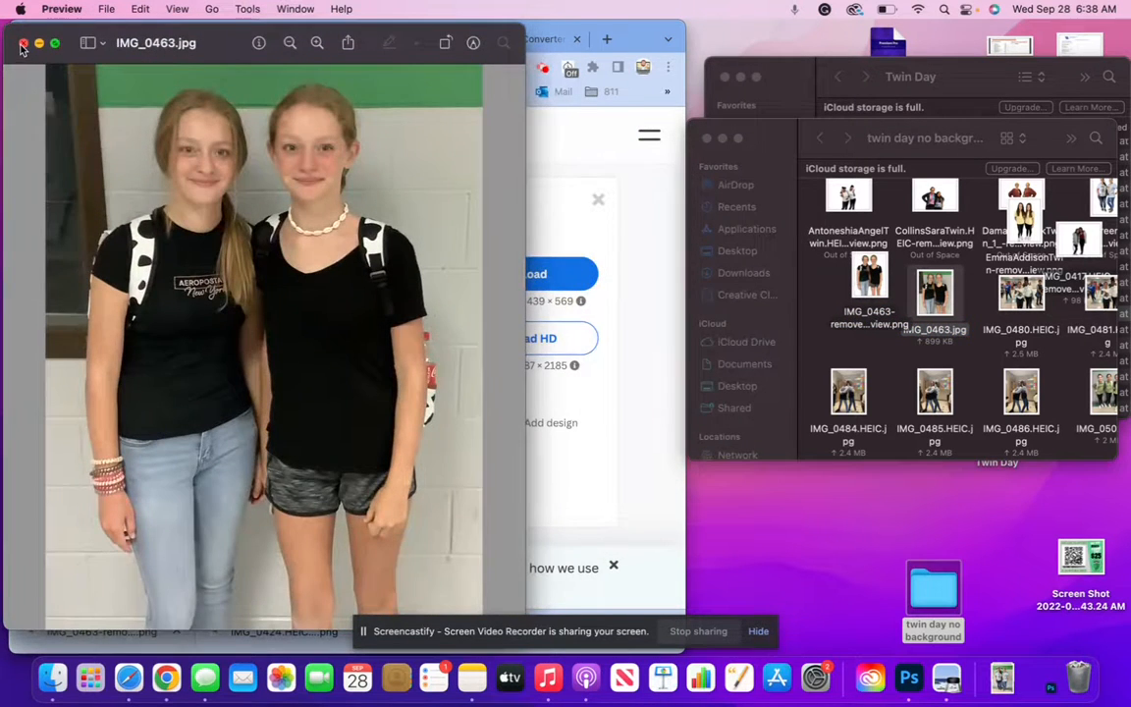
{"action": "left_click", "coordinate": [23, 43]}
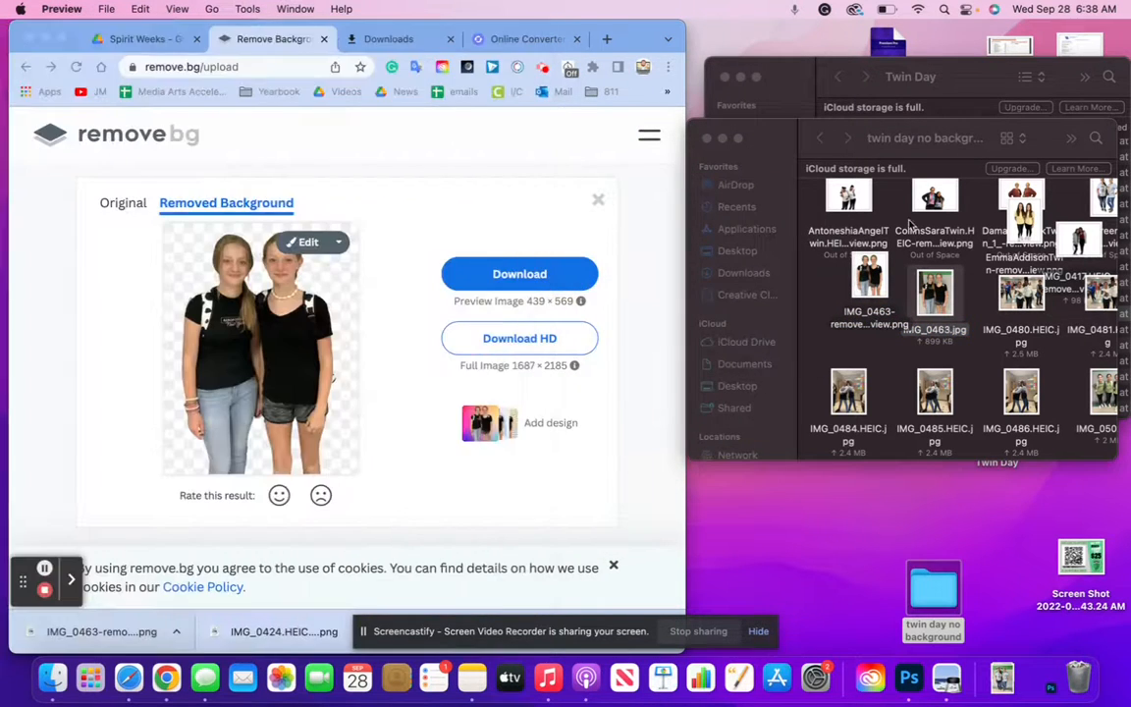
{"action": "right_click", "coordinate": [934, 310]}
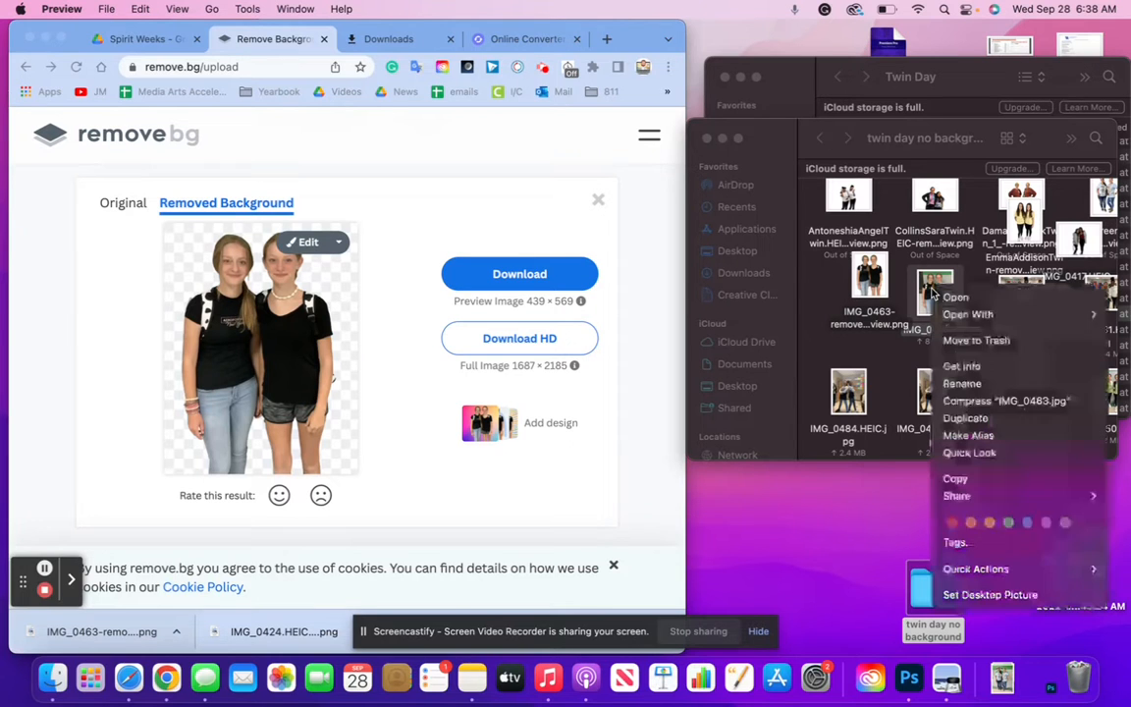
{"action": "left_click", "coordinate": [964, 338]}
{"action": "left_click_drag", "start_coordinate": [1021, 293], "coordinate": [303, 307]}
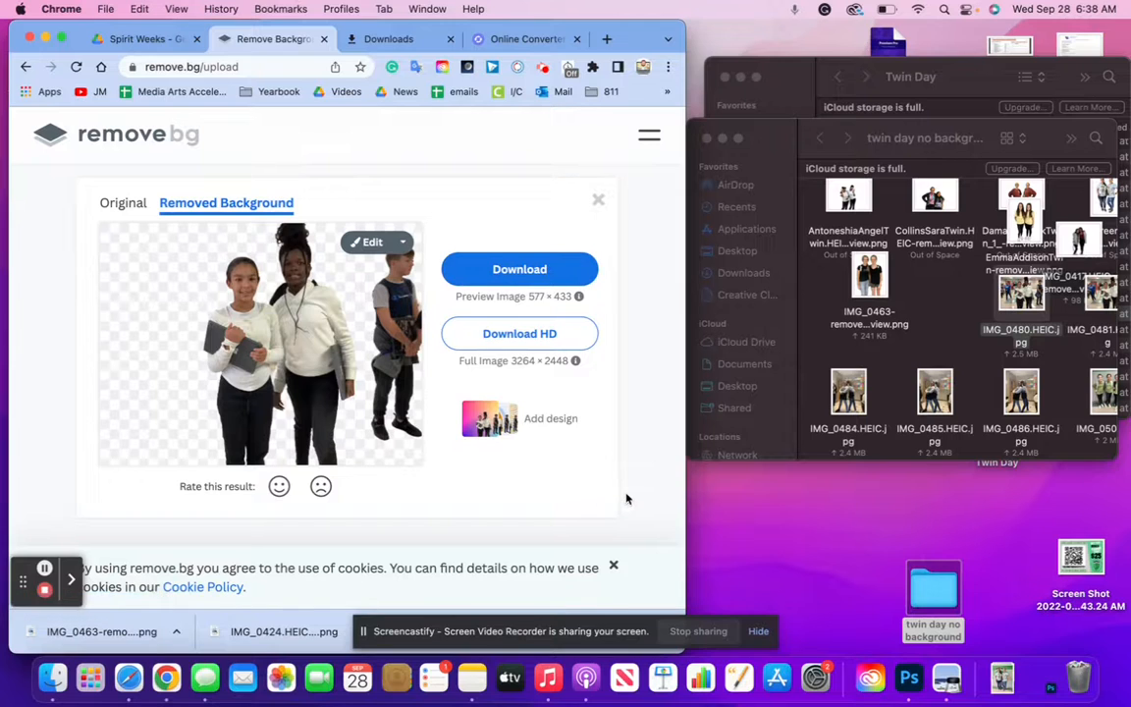
{"action": "left_click", "coordinate": [542, 278]}
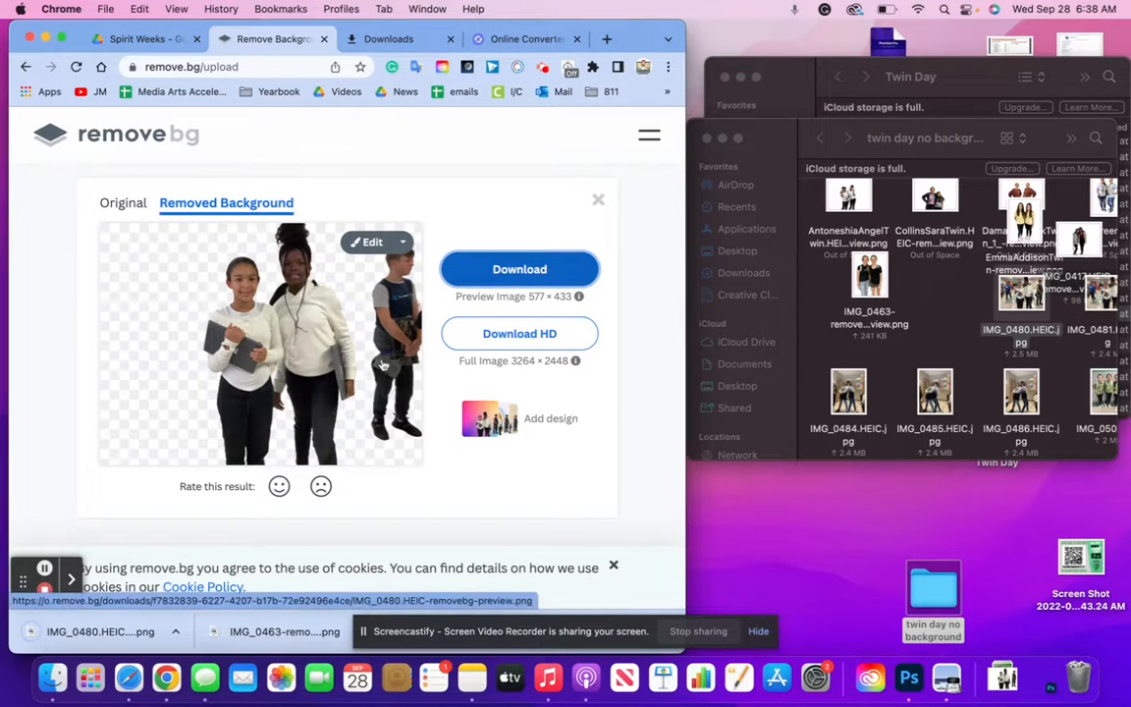
Open the IMG_0480 cutout and save a screenshot of just the two girls into twin day no background
{"action": "left_click", "coordinate": [94, 633]}
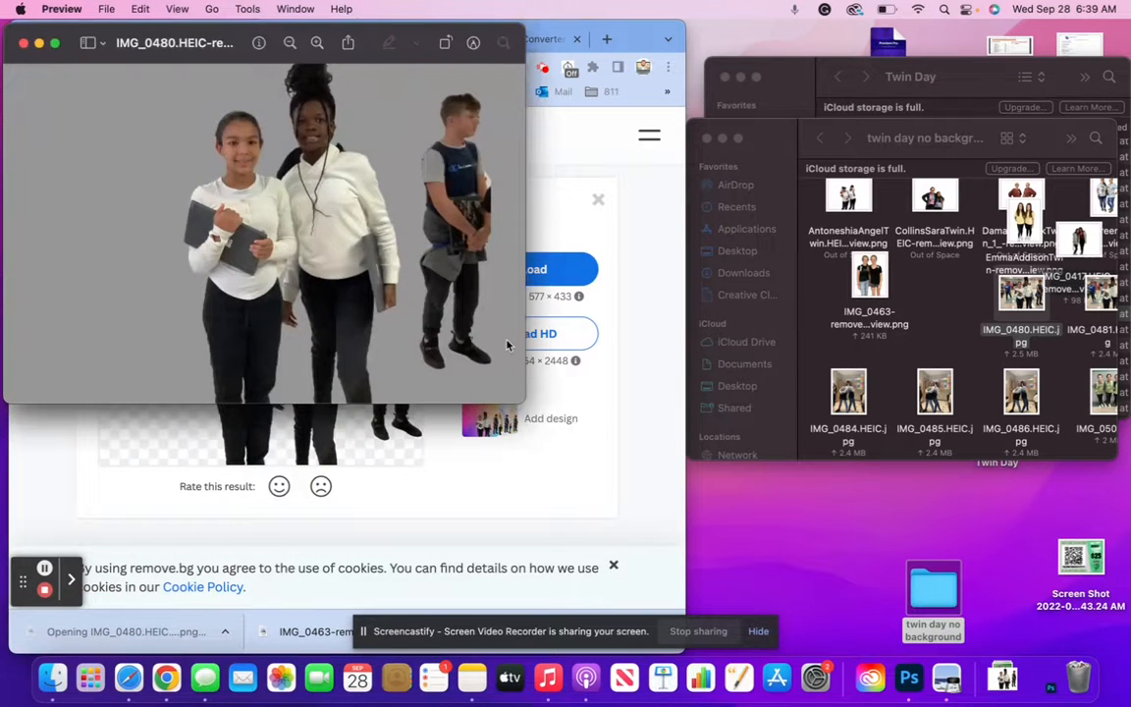
{"action": "left_click_drag", "start_coordinate": [520, 401], "coordinate": [724, 535]}
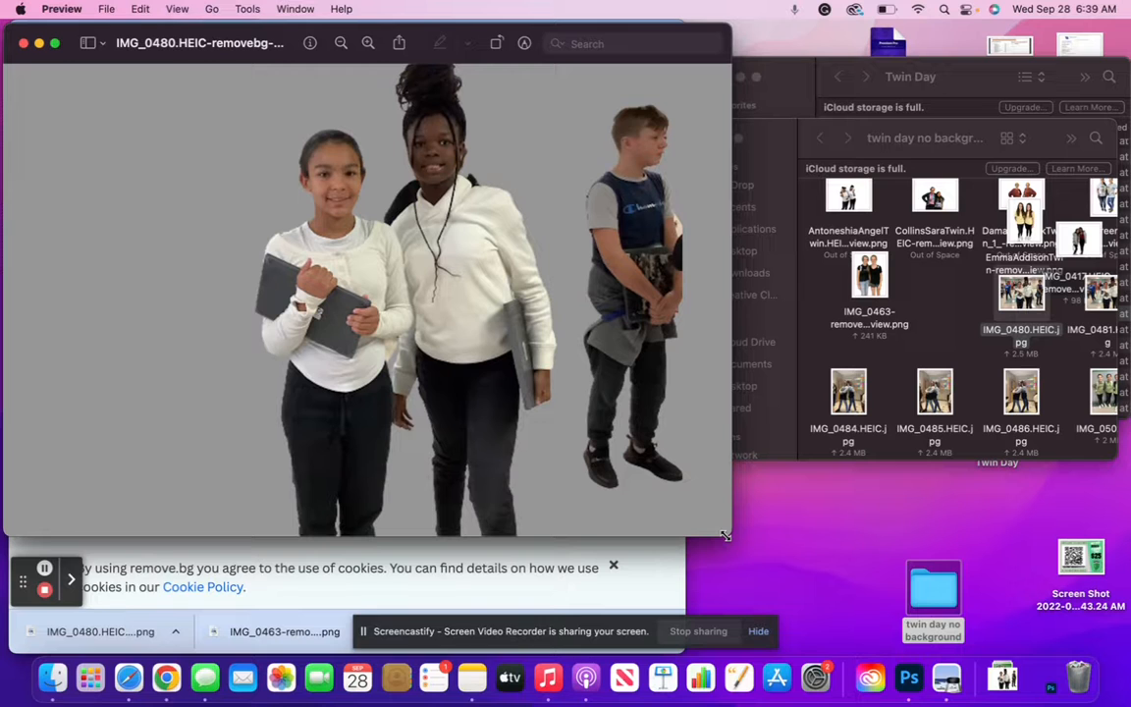
{"action": "key", "text": "super+shift+5"}
{"action": "left_click_drag", "start_coordinate": [527, 319], "coordinate": [442, 269]}
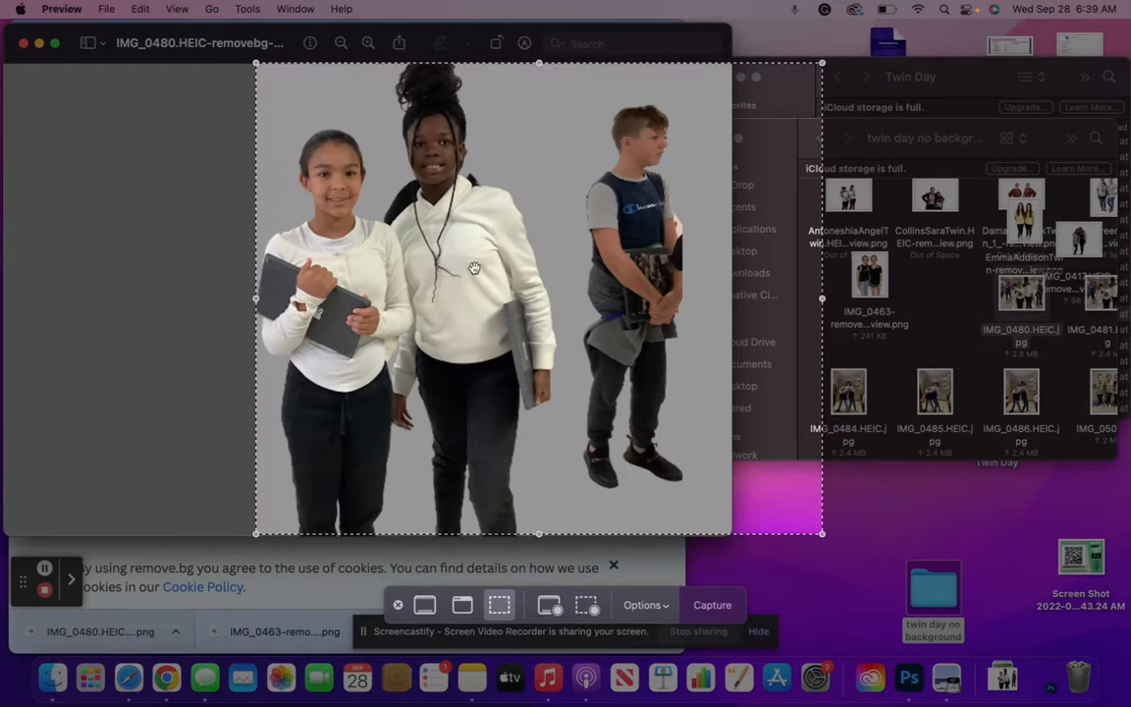
{"action": "left_click_drag", "start_coordinate": [821, 535], "coordinate": [568, 455]}
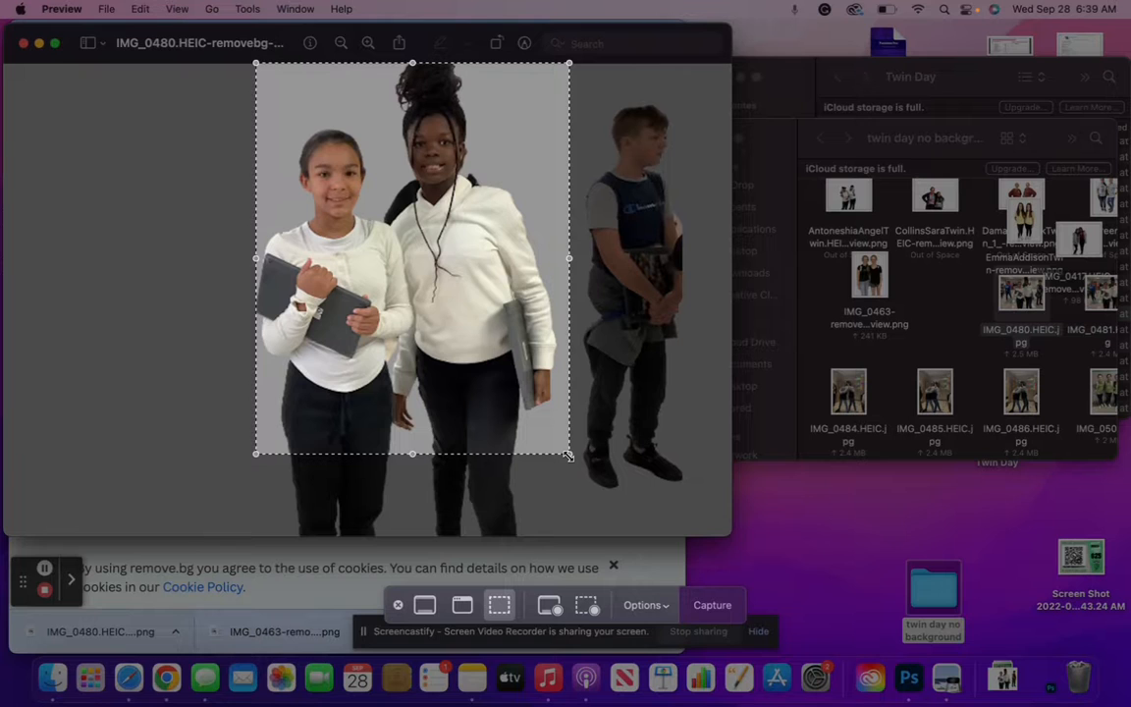
{"action": "key", "text": "Return"}
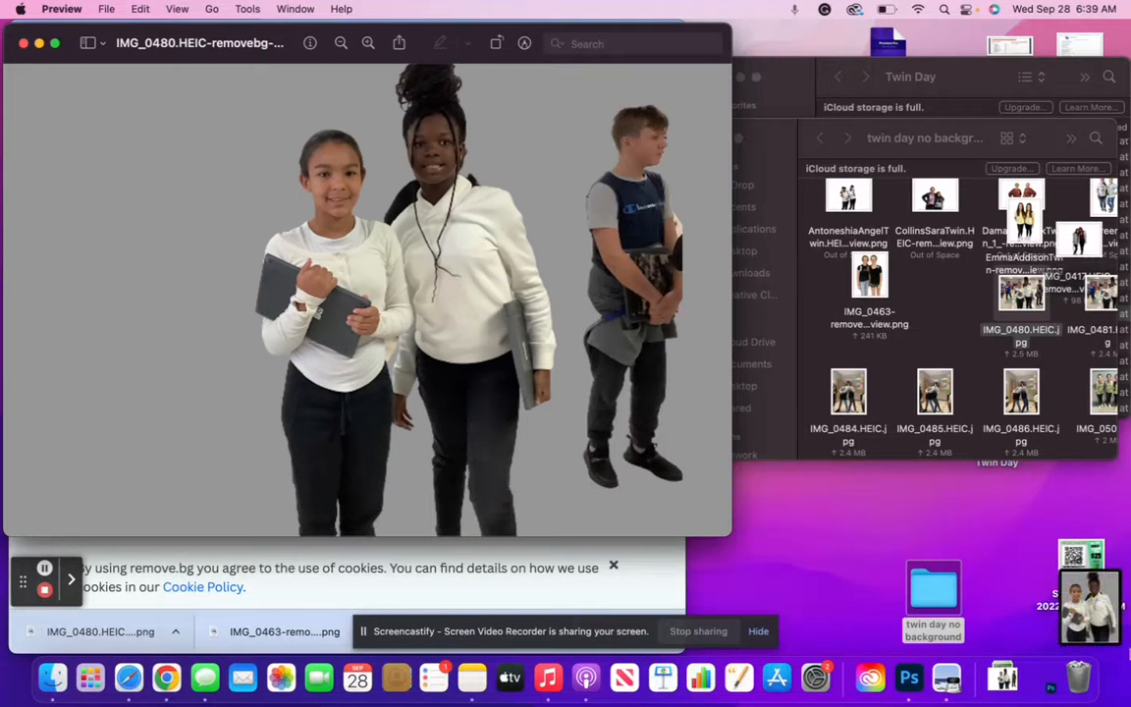
{"action": "left_click", "coordinate": [1100, 611]}
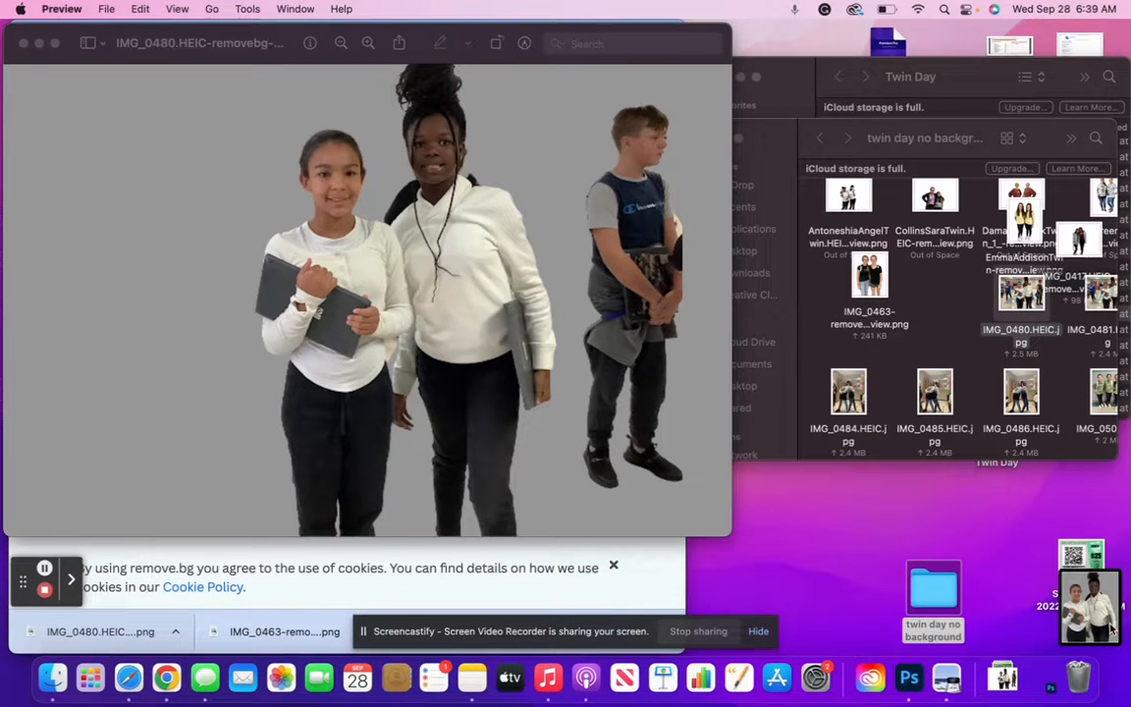
{"action": "left_click_drag", "start_coordinate": [1110, 629], "coordinate": [930, 275]}
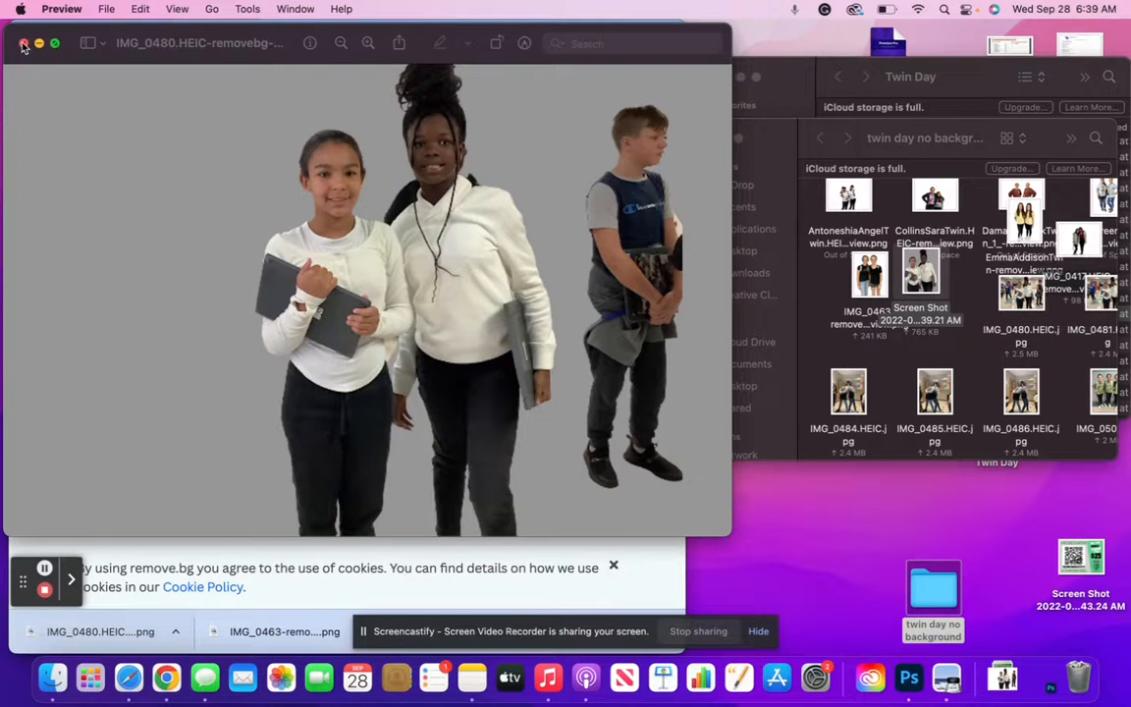
Close the cutout, drag IMG_0480.HEIC.jpg onto remove.bg, then view and close that photo
{"action": "left_click", "coordinate": [23, 44]}
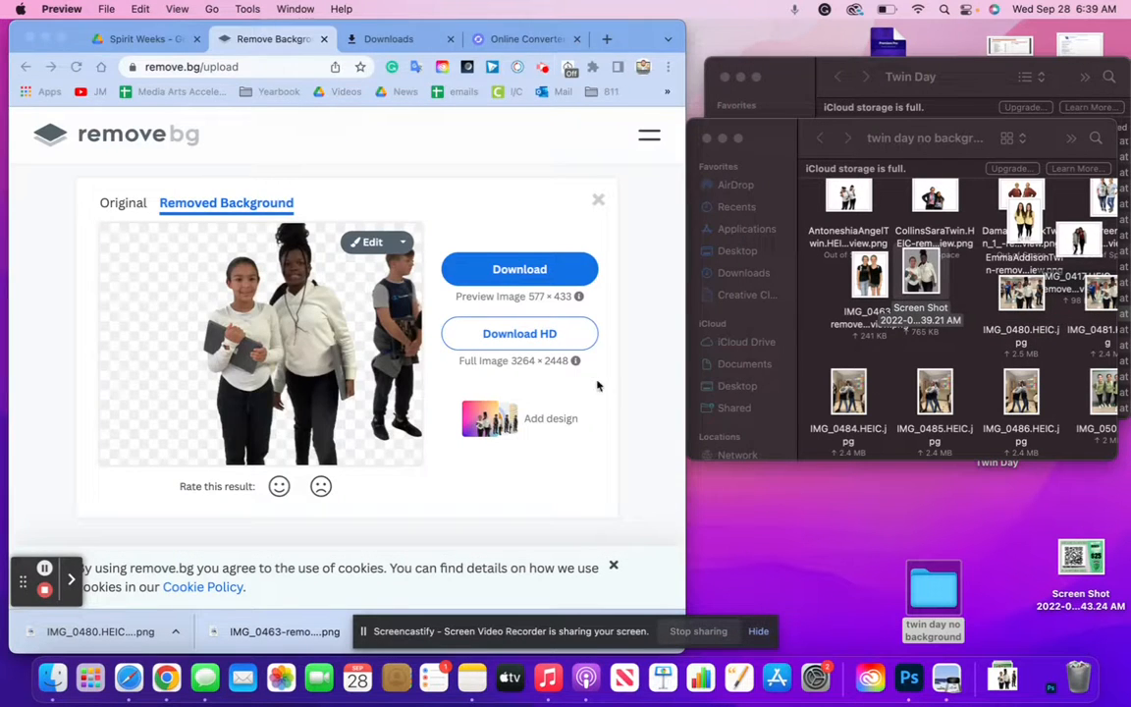
{"action": "left_click_drag", "start_coordinate": [1033, 304], "coordinate": [275, 363]}
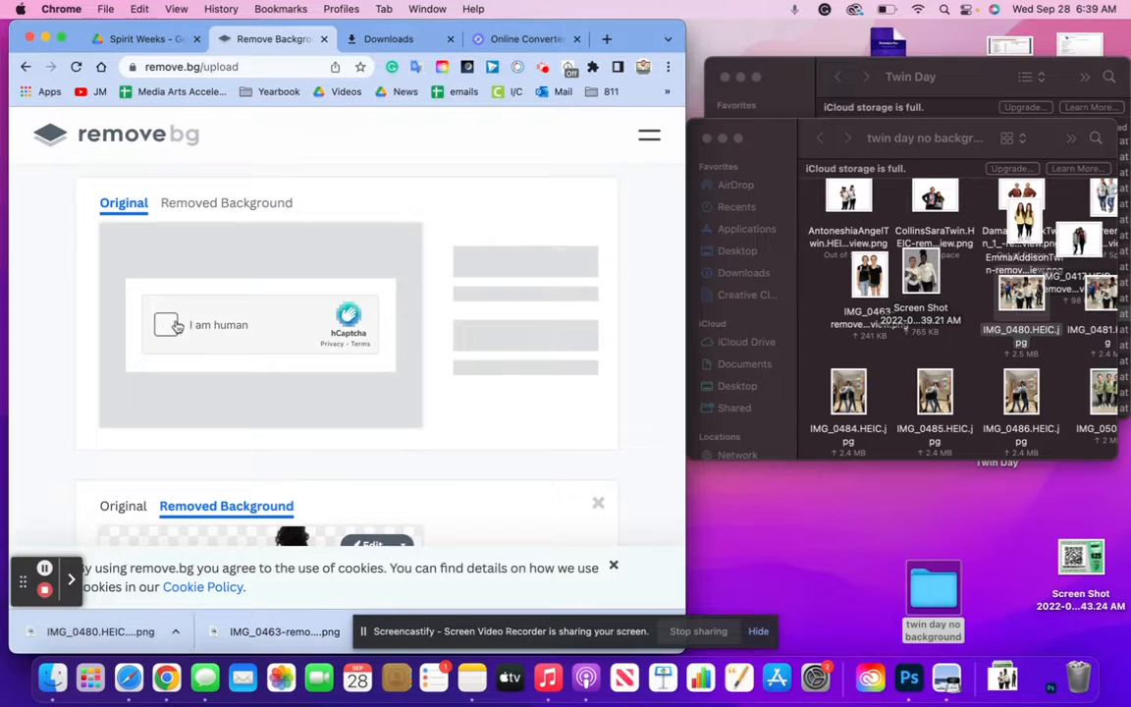
{"action": "left_click_drag", "start_coordinate": [1016, 294], "coordinate": [925, 287]}
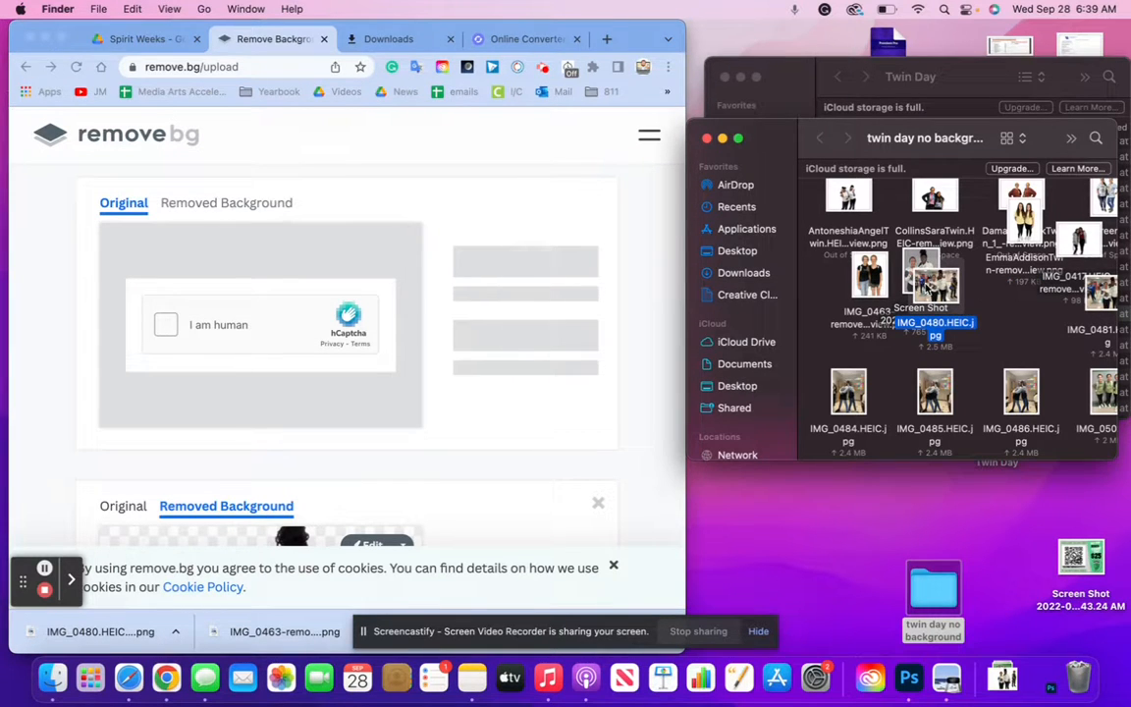
{"action": "double_click", "coordinate": [928, 284]}
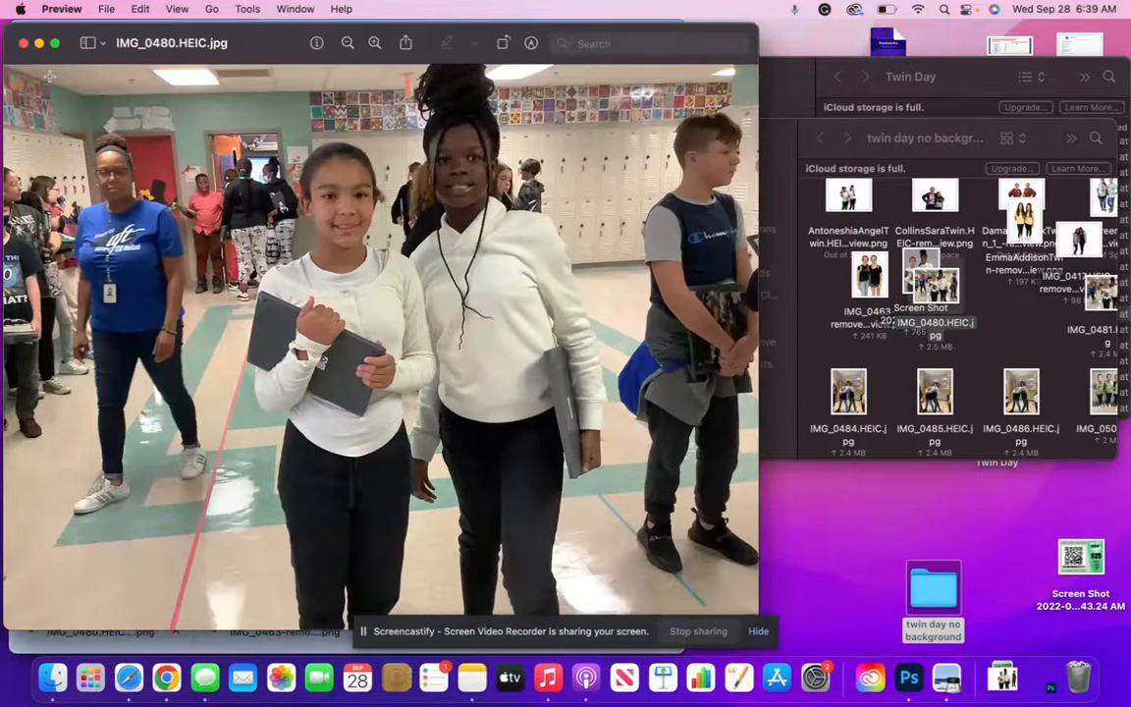
{"action": "left_click", "coordinate": [24, 43]}
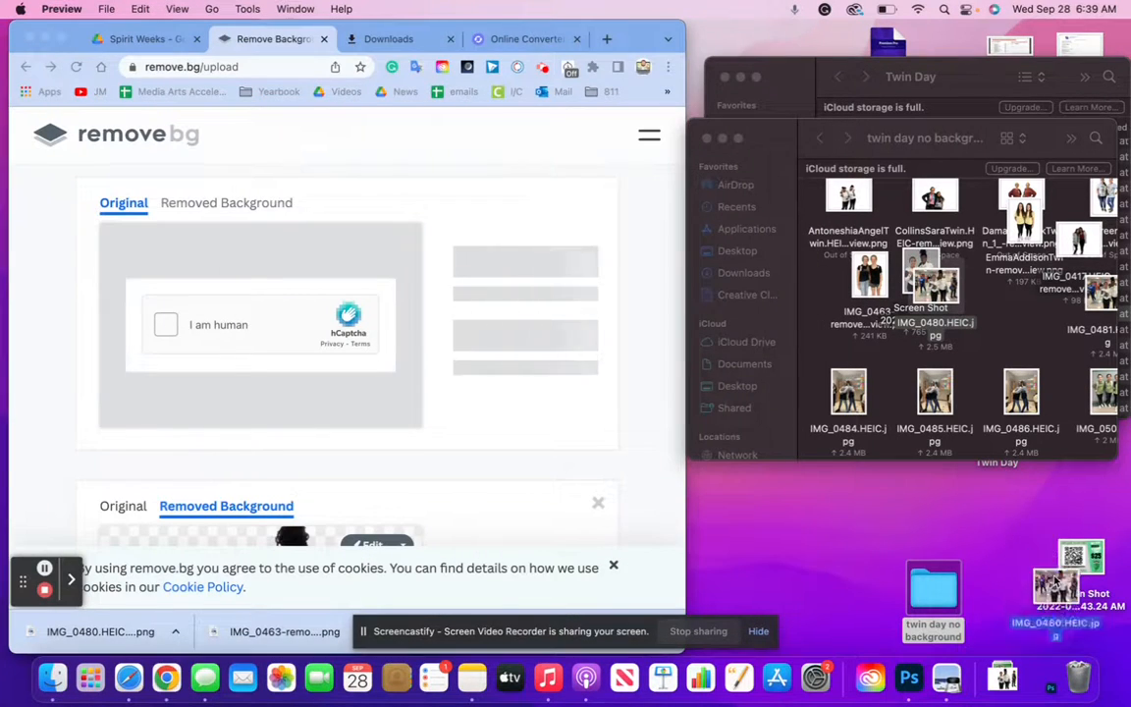
Move IMG_0481.HEIC.jpg beside the screenshot and quick-look it
{"action": "left_click_drag", "start_coordinate": [1099, 294], "coordinate": [972, 307]}
{"action": "key", "text": "space"}
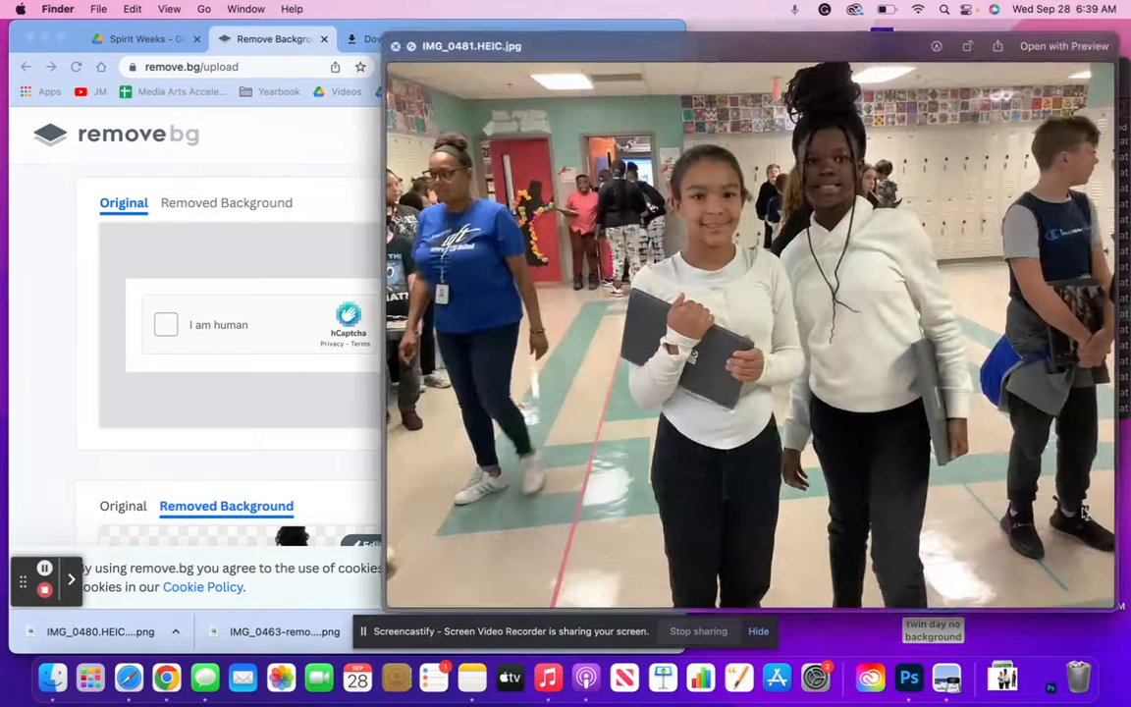
{"action": "left_click", "coordinate": [395, 47]}
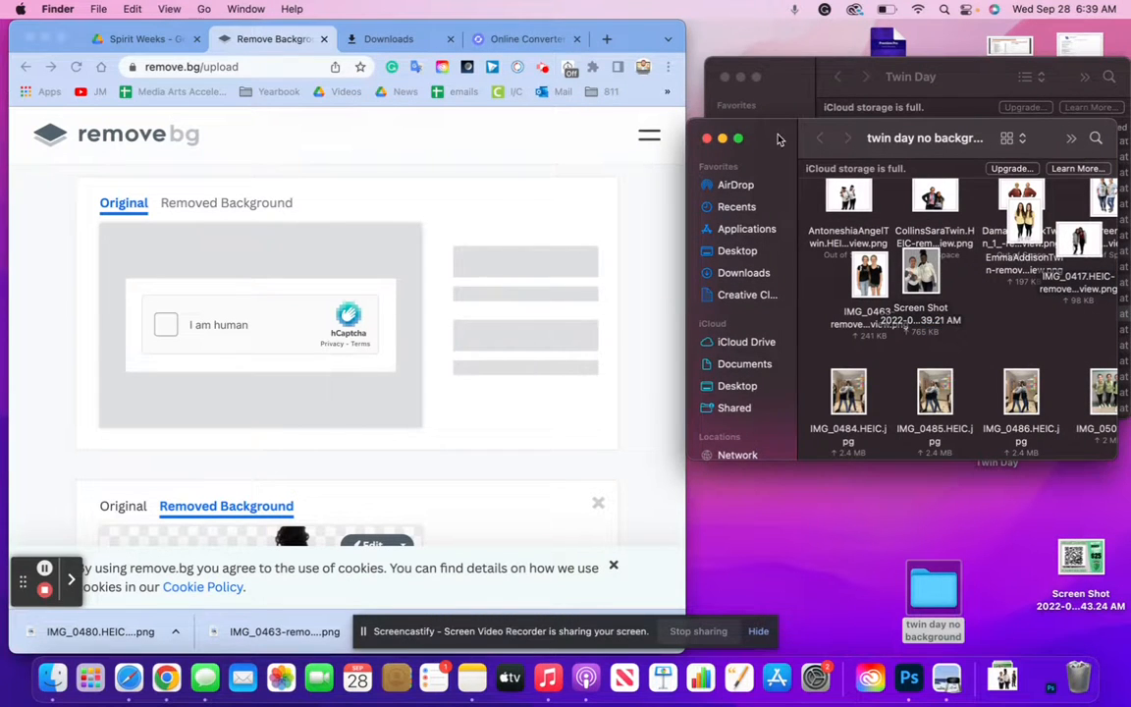
Reposition and enlarge the twin day no background window, then open IMG_0482.HEIC.jpg in Chrome
{"action": "left_click_drag", "start_coordinate": [812, 139], "coordinate": [615, 51]}
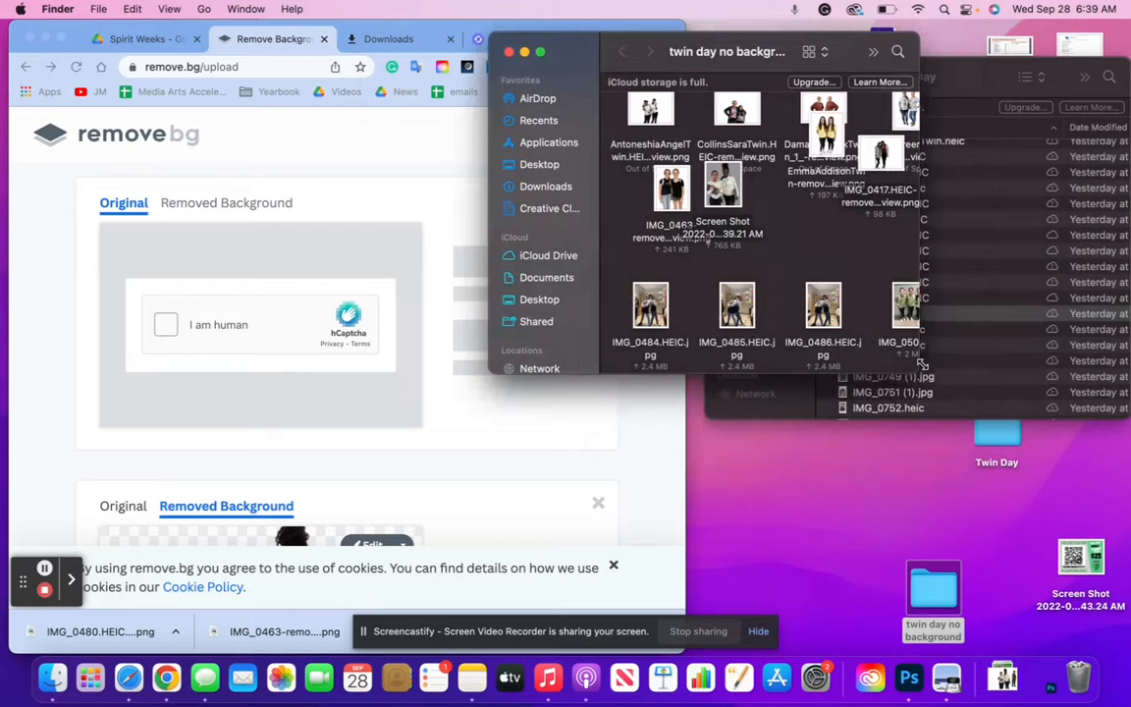
{"action": "left_click_drag", "start_coordinate": [920, 365], "coordinate": [1127, 537]}
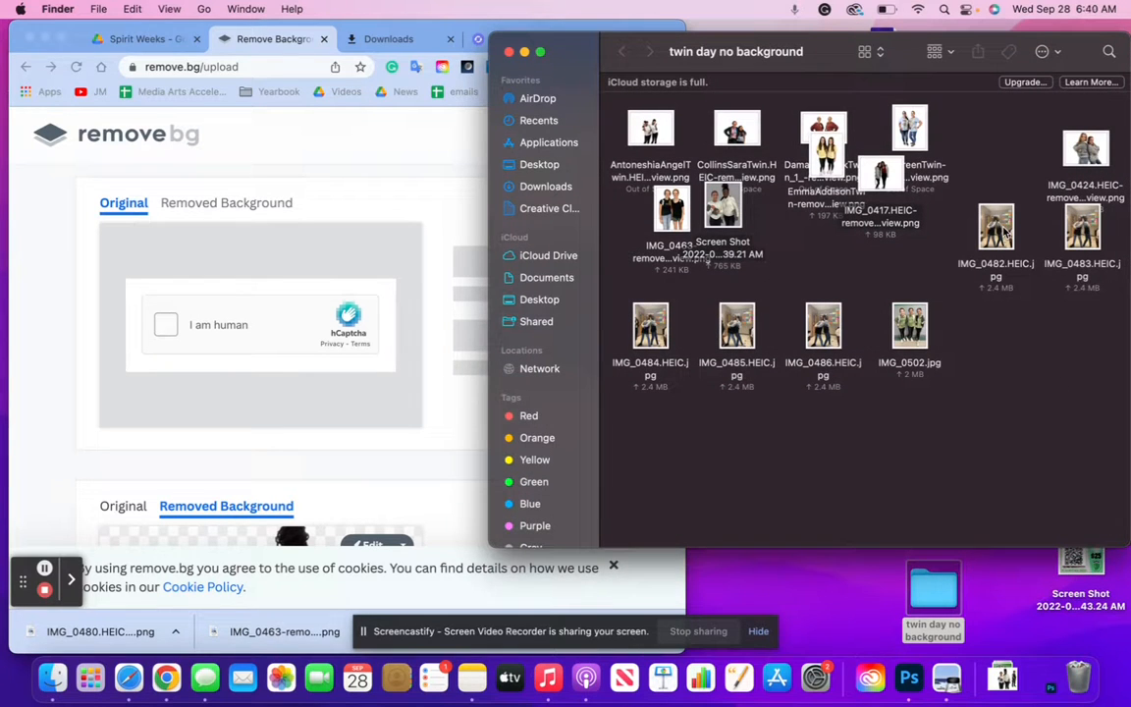
{"action": "left_click_drag", "start_coordinate": [1004, 230], "coordinate": [215, 298]}
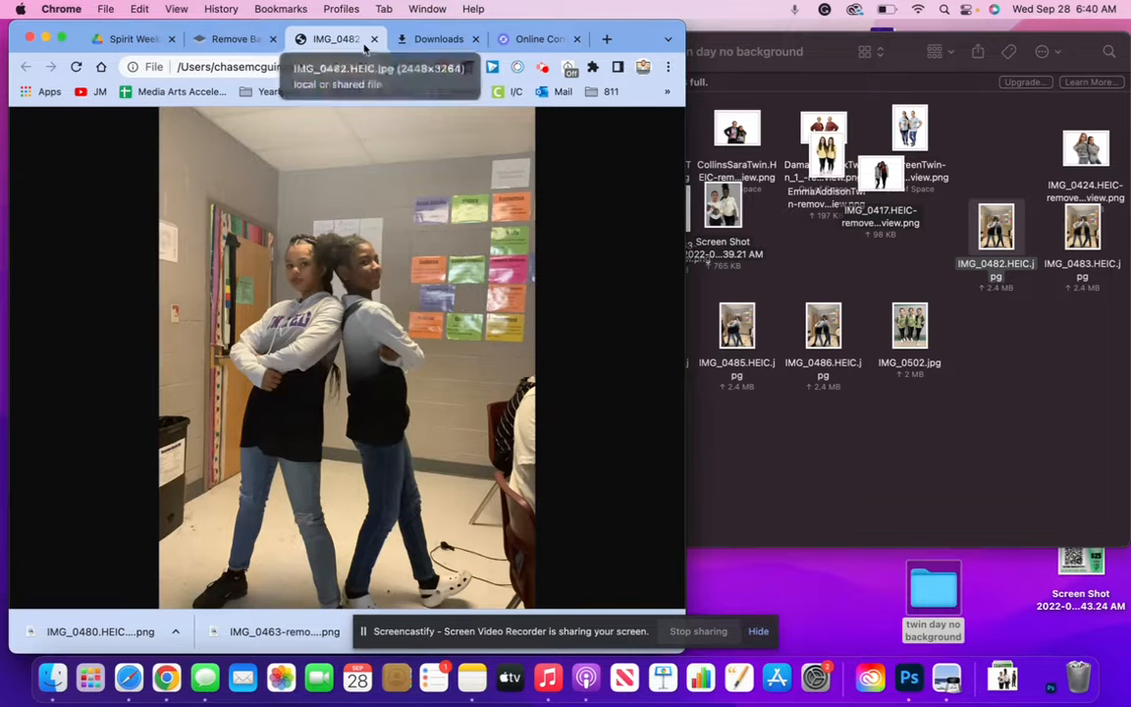
Close the IMG_0482 tab, return to the remove.bg home page and upload IMG_0482.HEIC.jpg
{"action": "left_click", "coordinate": [373, 39]}
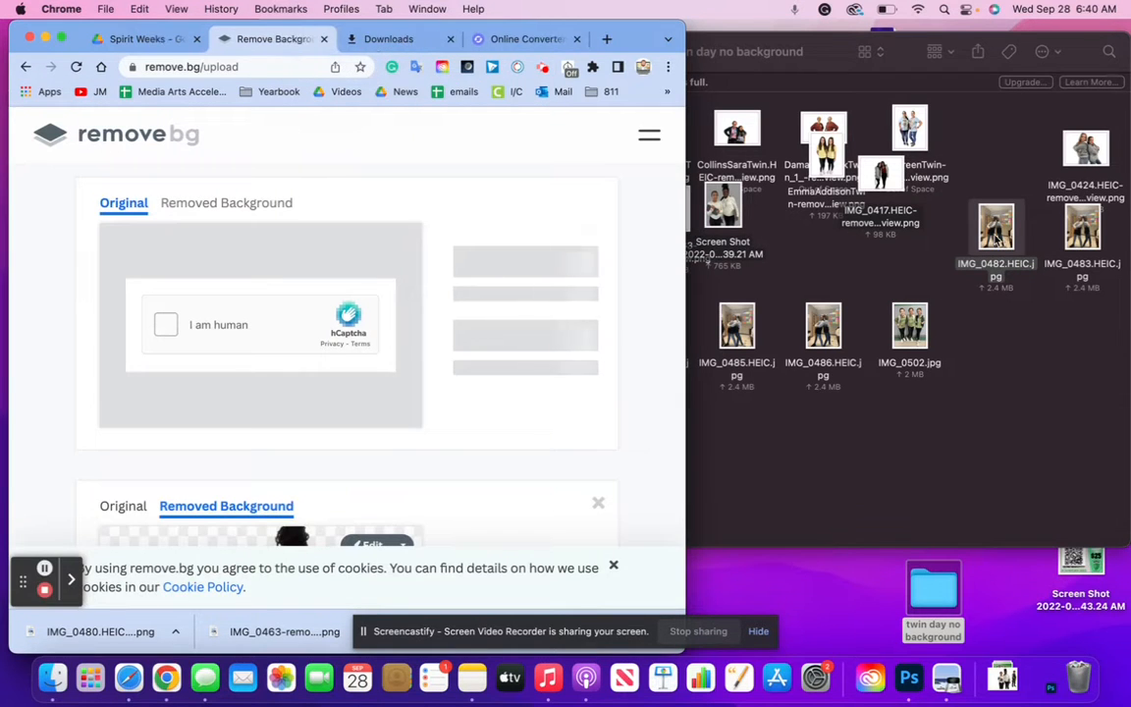
{"action": "left_click", "coordinate": [996, 241]}
{"action": "left_click", "coordinate": [278, 186]}
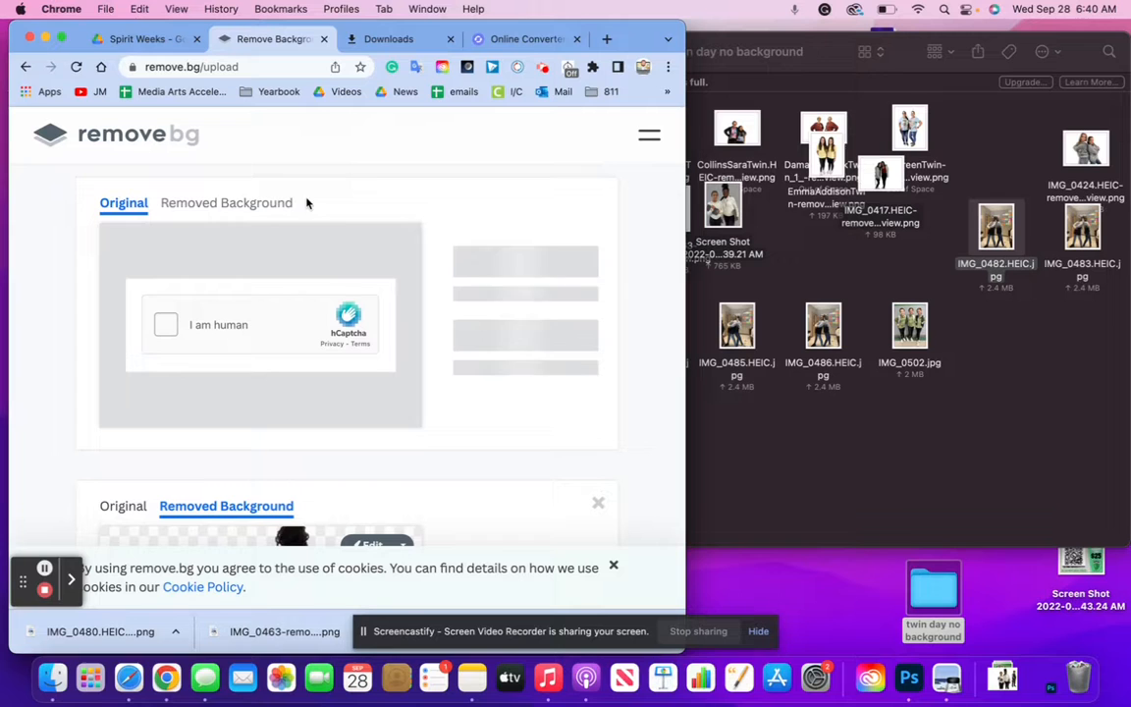
{"action": "left_click", "coordinate": [28, 67]}
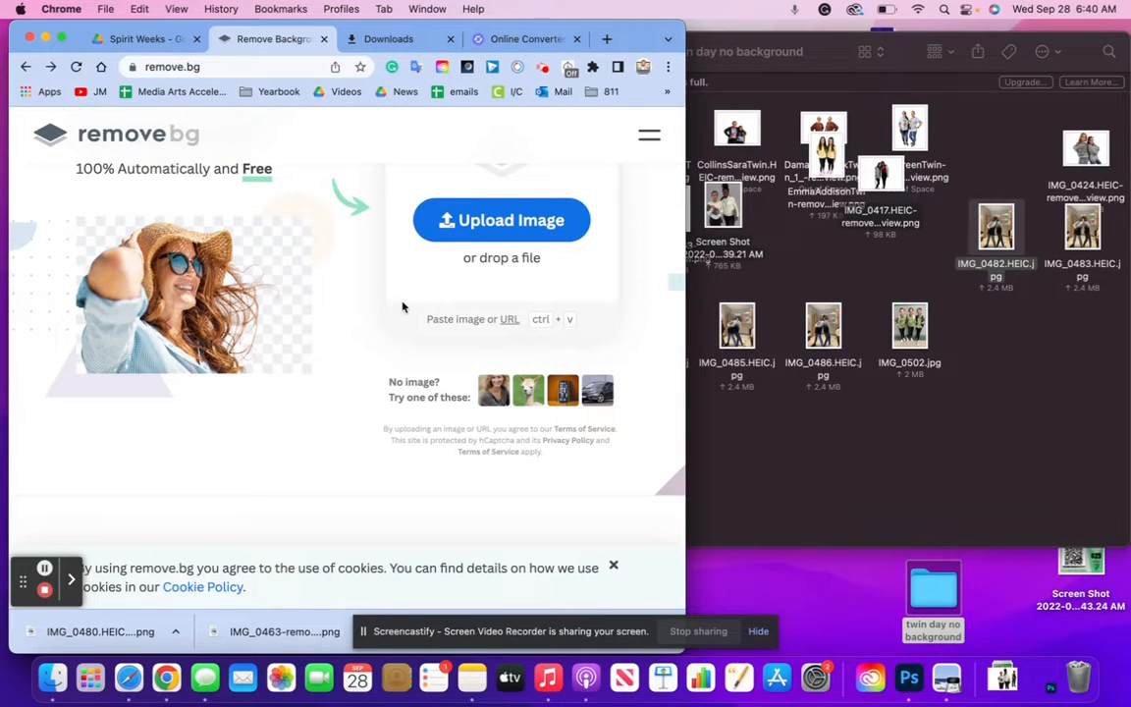
{"action": "left_click_drag", "start_coordinate": [738, 218], "coordinate": [568, 236]}
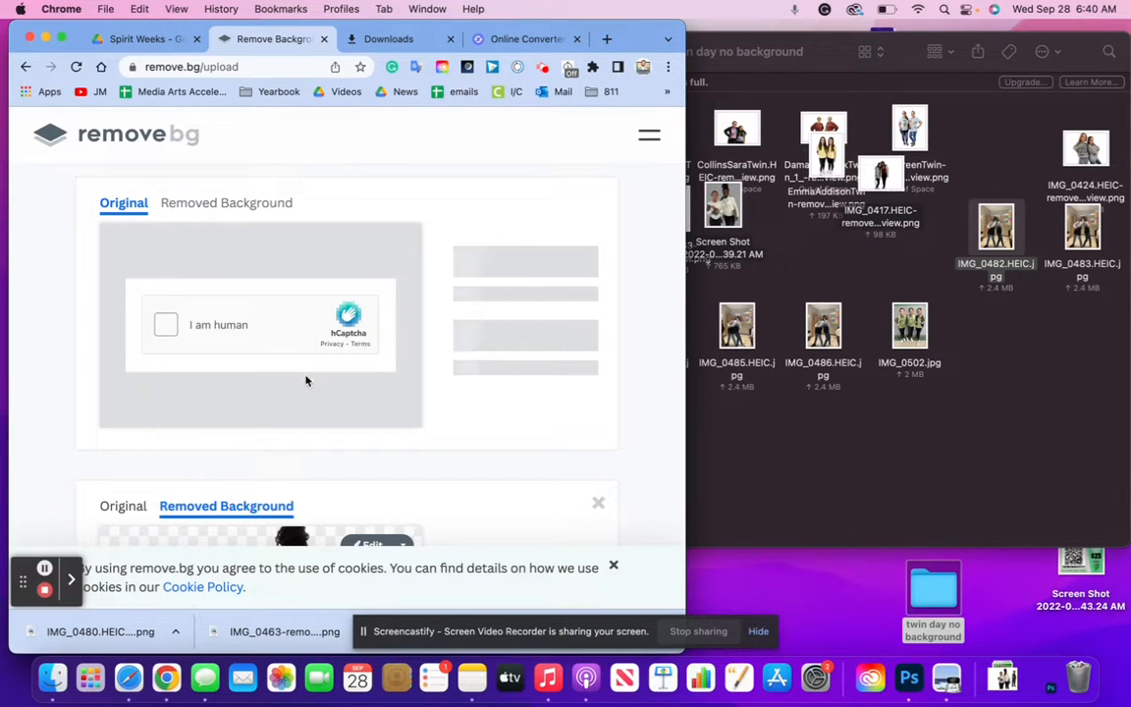
{"action": "scroll", "coordinate": [306, 379], "scroll_direction": "down", "scroll_amount": 5}
{"action": "scroll", "coordinate": [305, 381], "scroll_direction": "up", "scroll_amount": 5}
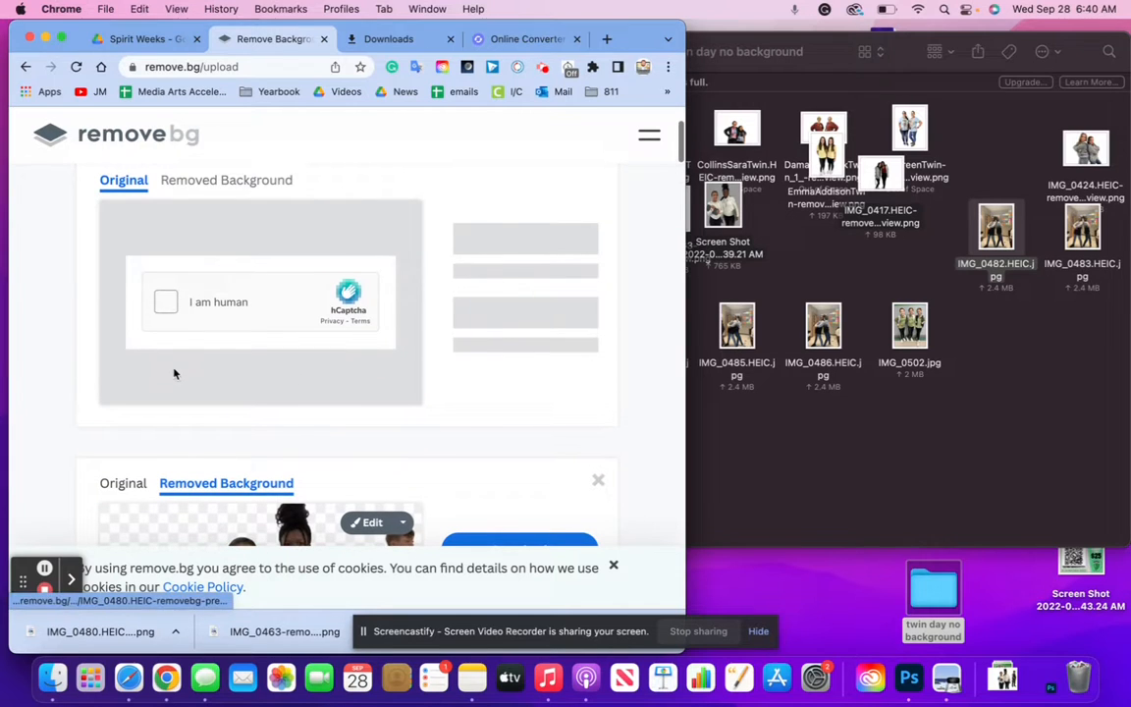
Start the hCaptcha check and submit the four horse picture selections
{"action": "left_click", "coordinate": [169, 296]}
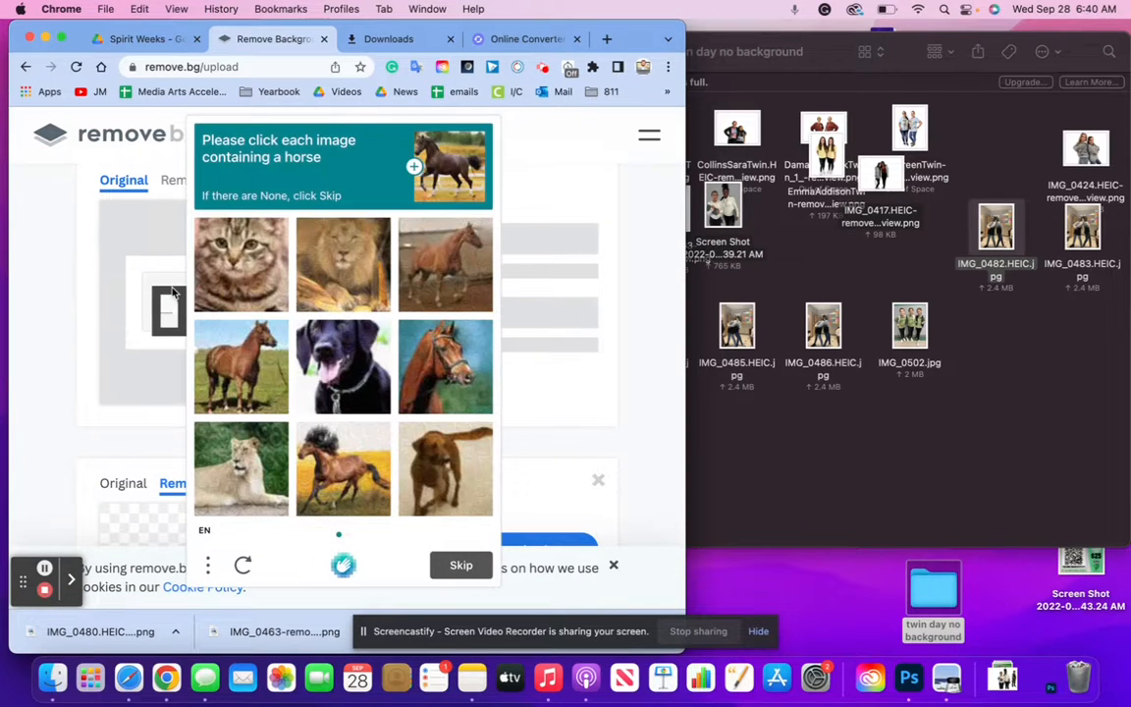
{"action": "left_click", "coordinate": [228, 333]}
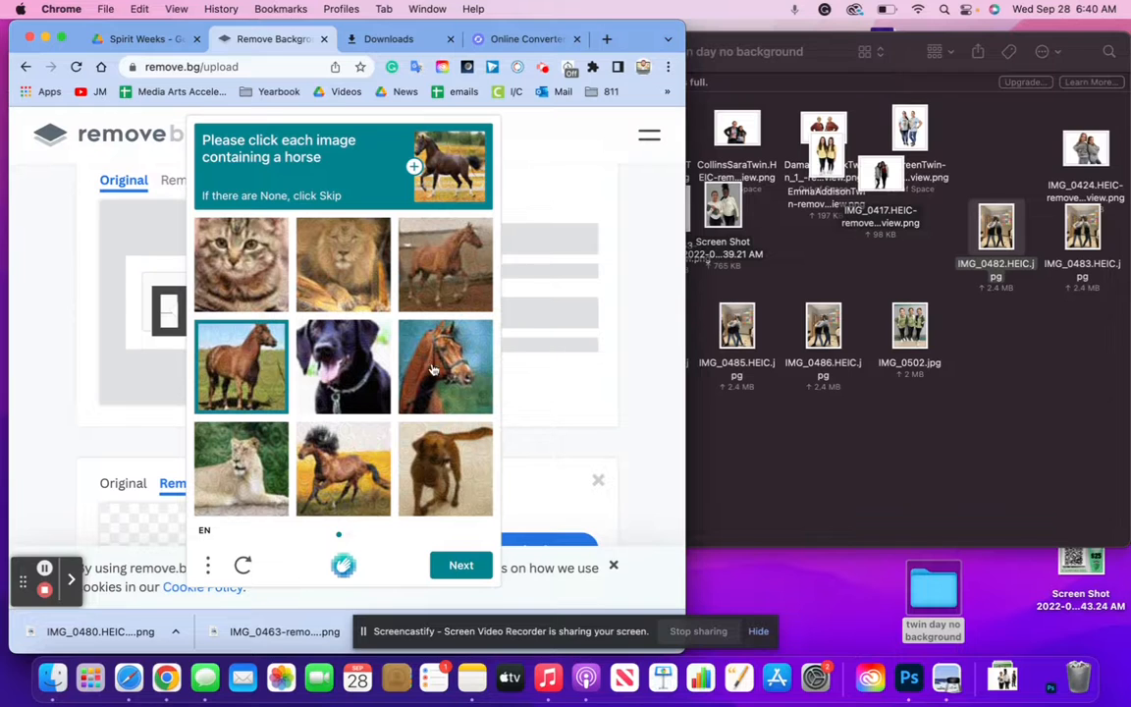
{"action": "left_click", "coordinate": [448, 371]}
{"action": "left_click", "coordinate": [400, 250]}
{"action": "left_click", "coordinate": [343, 465]}
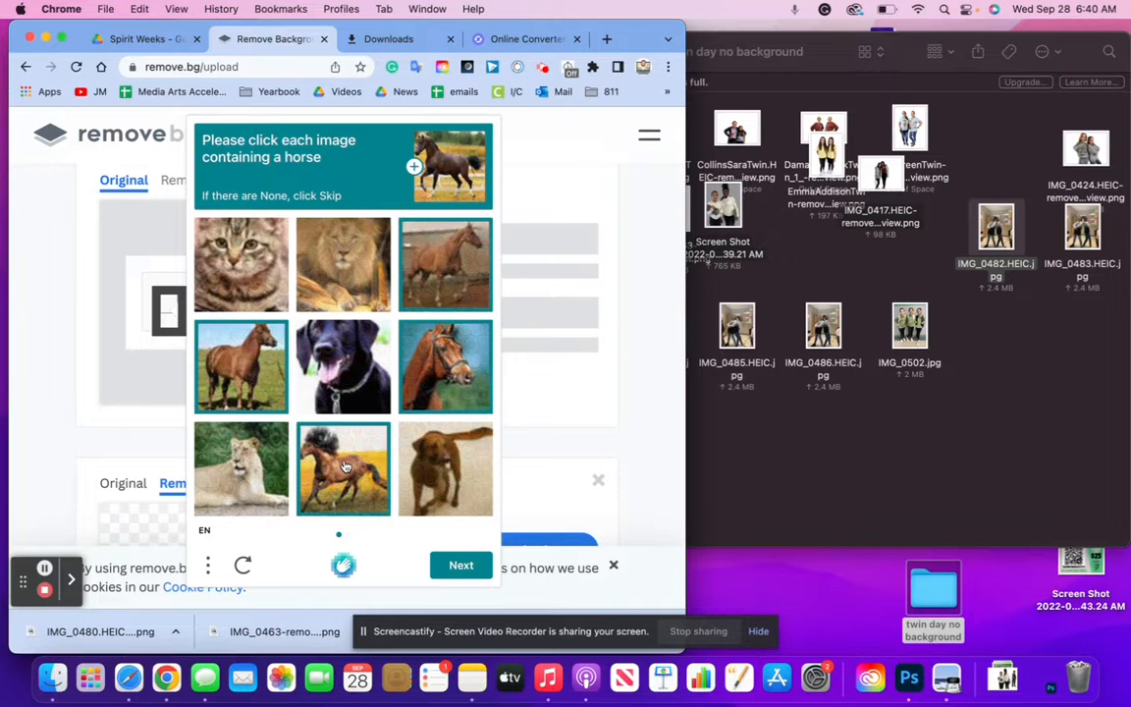
{"action": "left_click", "coordinate": [460, 566]}
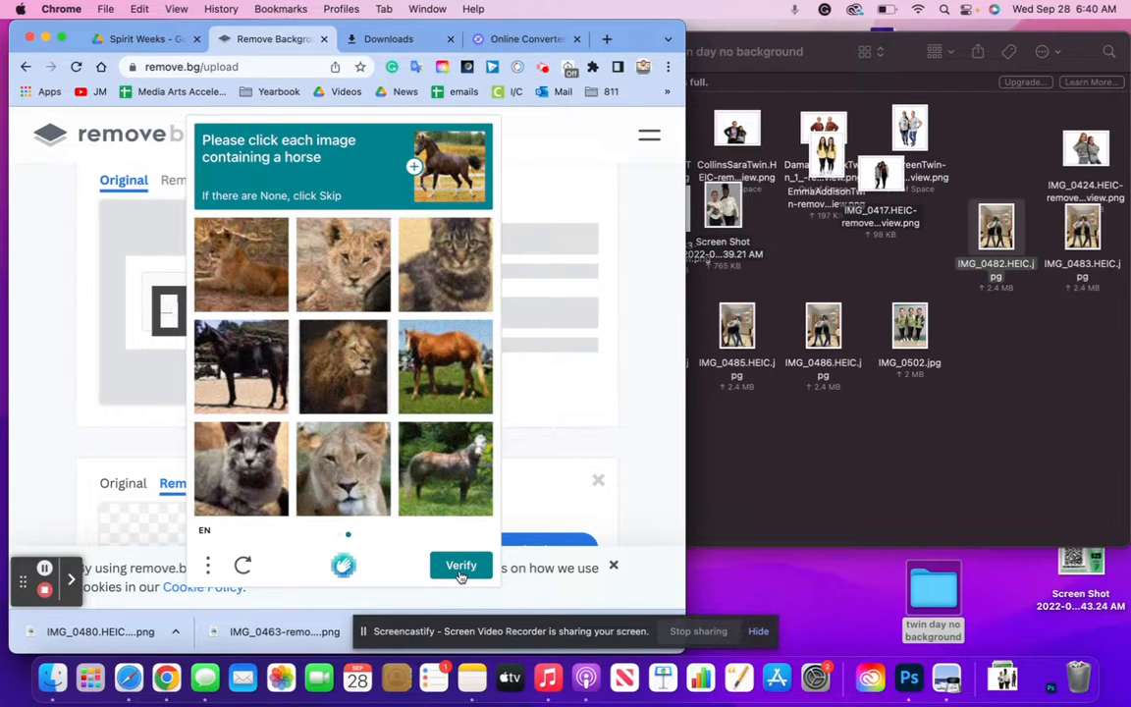
{"action": "left_click", "coordinate": [467, 566]}
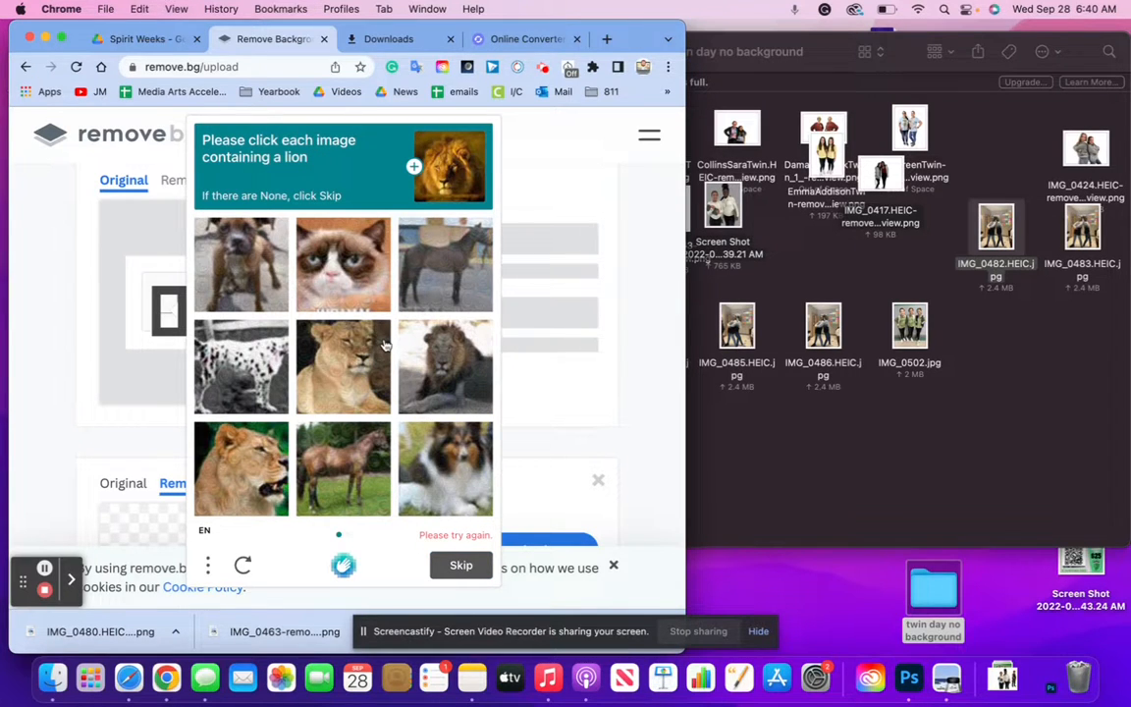
Select the lion pictures and verify to finish processing IMG_0482
{"action": "left_click", "coordinate": [452, 365]}
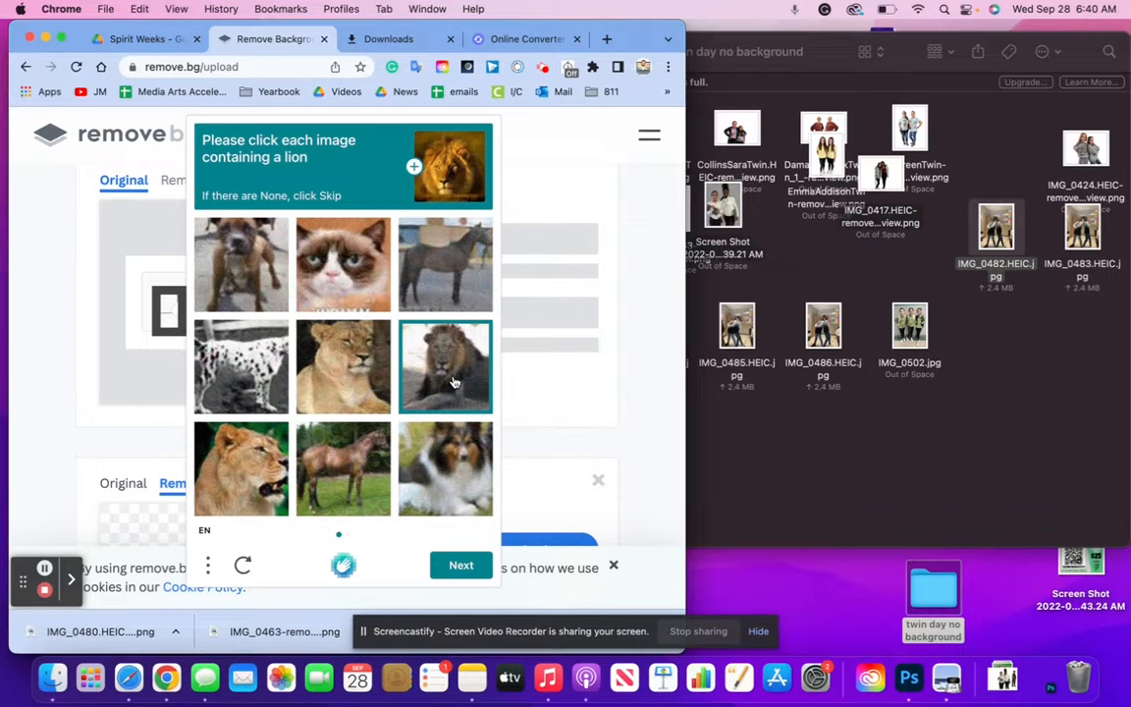
{"action": "left_click", "coordinate": [460, 565]}
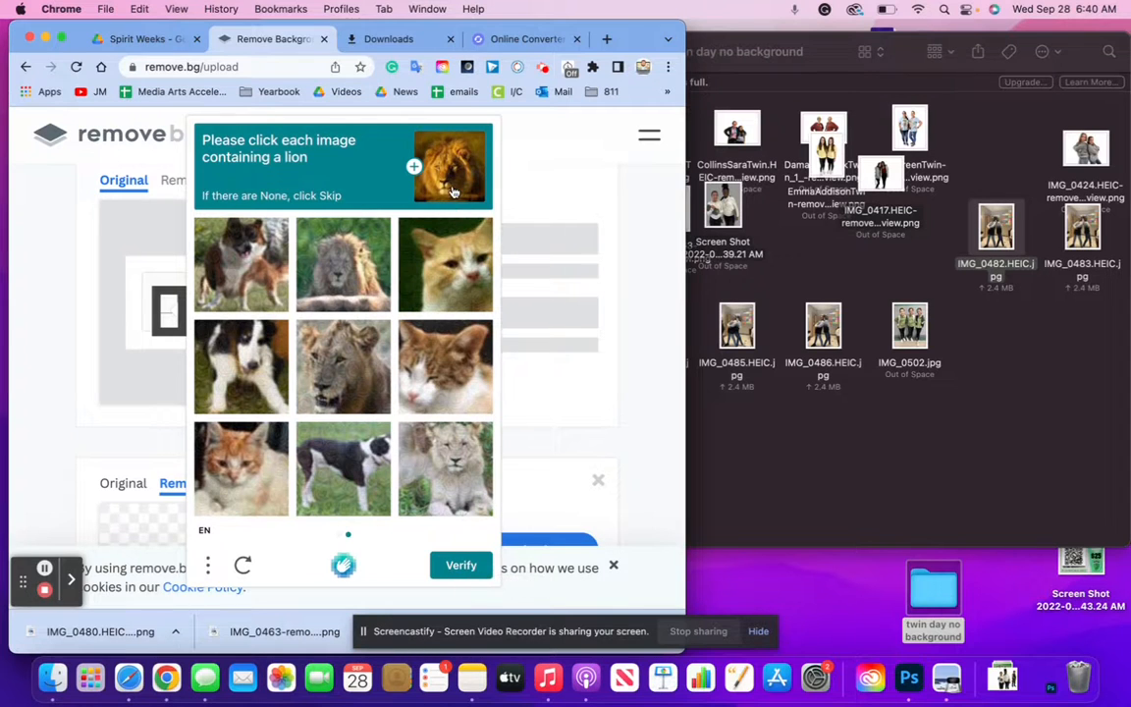
{"action": "left_click", "coordinate": [310, 246]}
{"action": "left_click", "coordinate": [332, 365]}
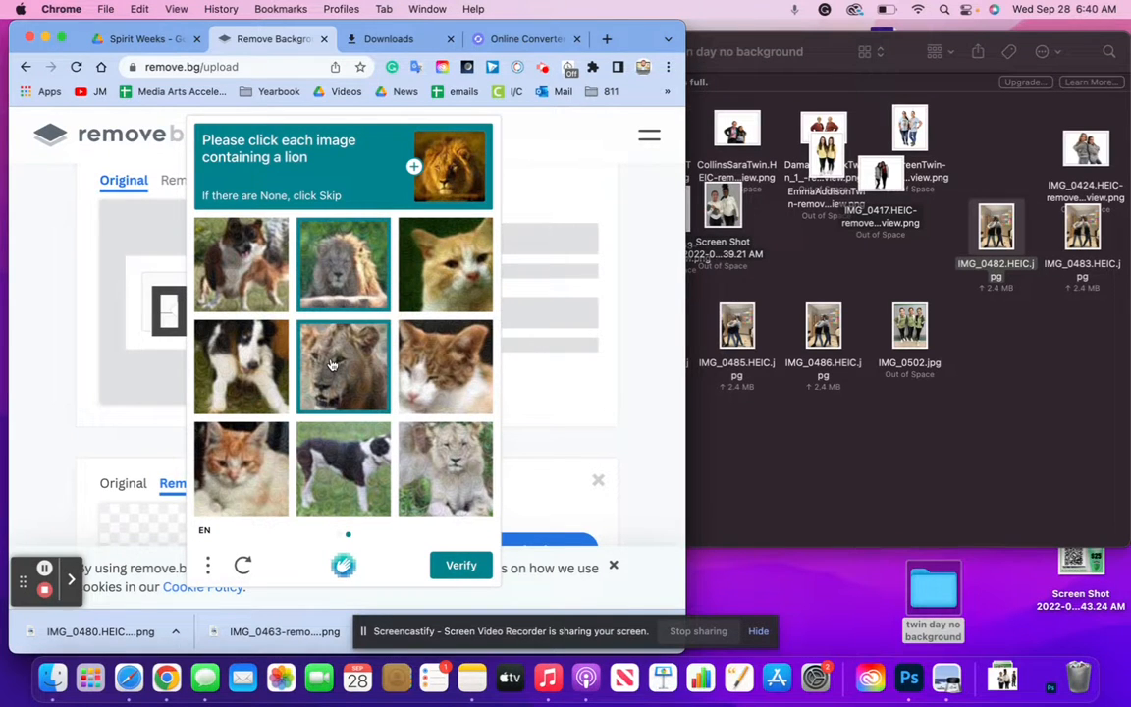
{"action": "left_click", "coordinate": [442, 472]}
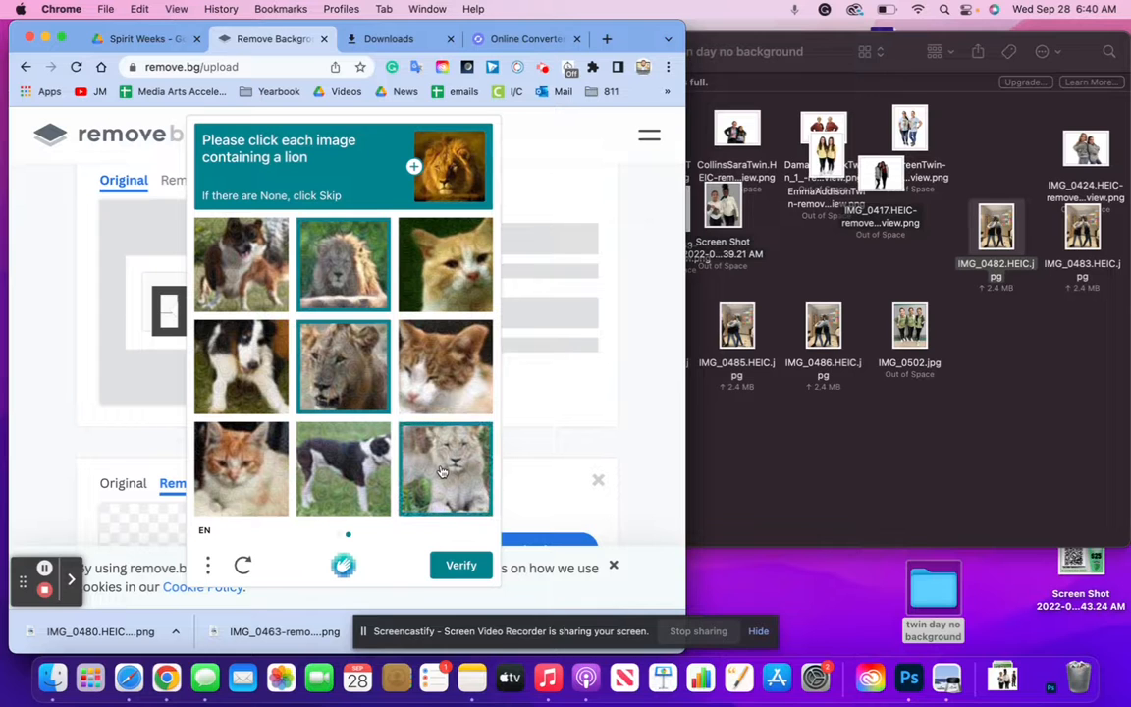
{"action": "left_click", "coordinate": [458, 565]}
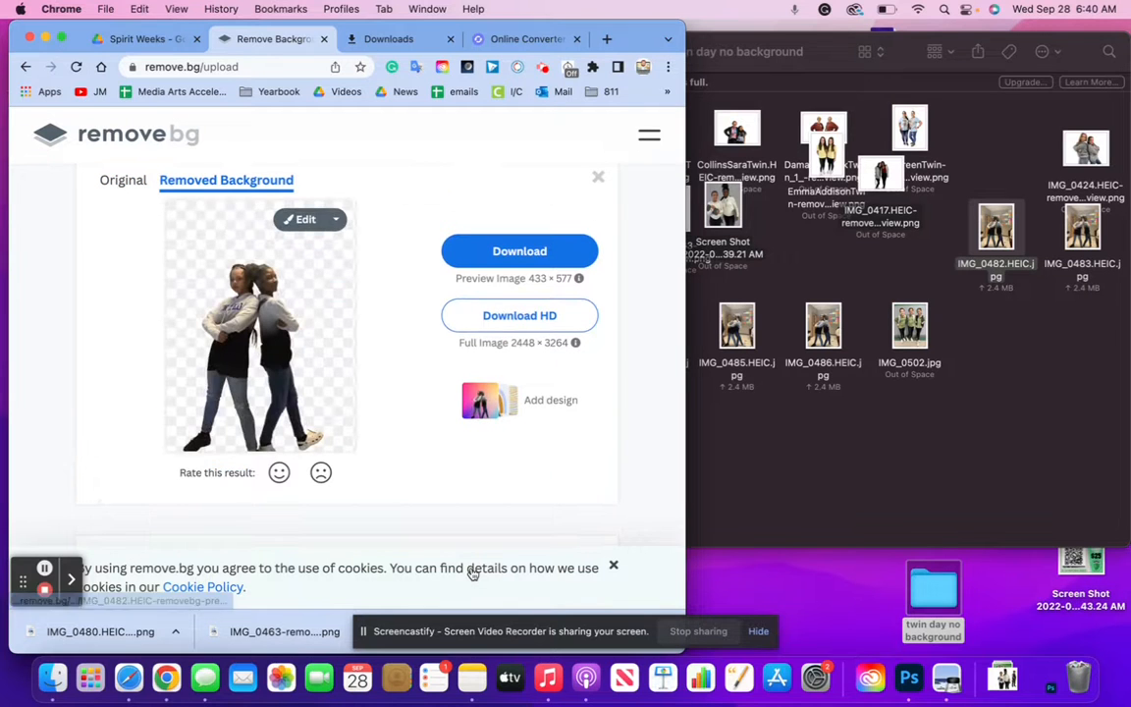
Download the two-girl IMG_0482 cutout into twin day no background and select the IMG_0482–IMG_0486 JPGs
{"action": "left_click", "coordinate": [506, 252]}
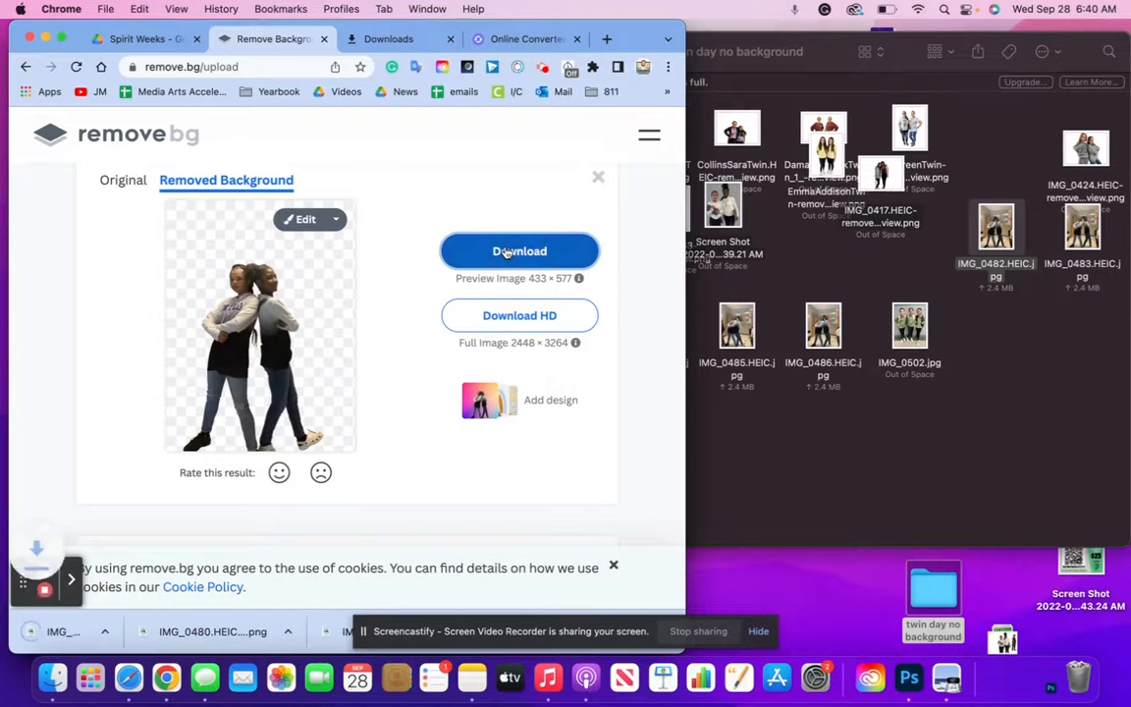
{"action": "left_click_drag", "start_coordinate": [95, 633], "coordinate": [997, 361]}
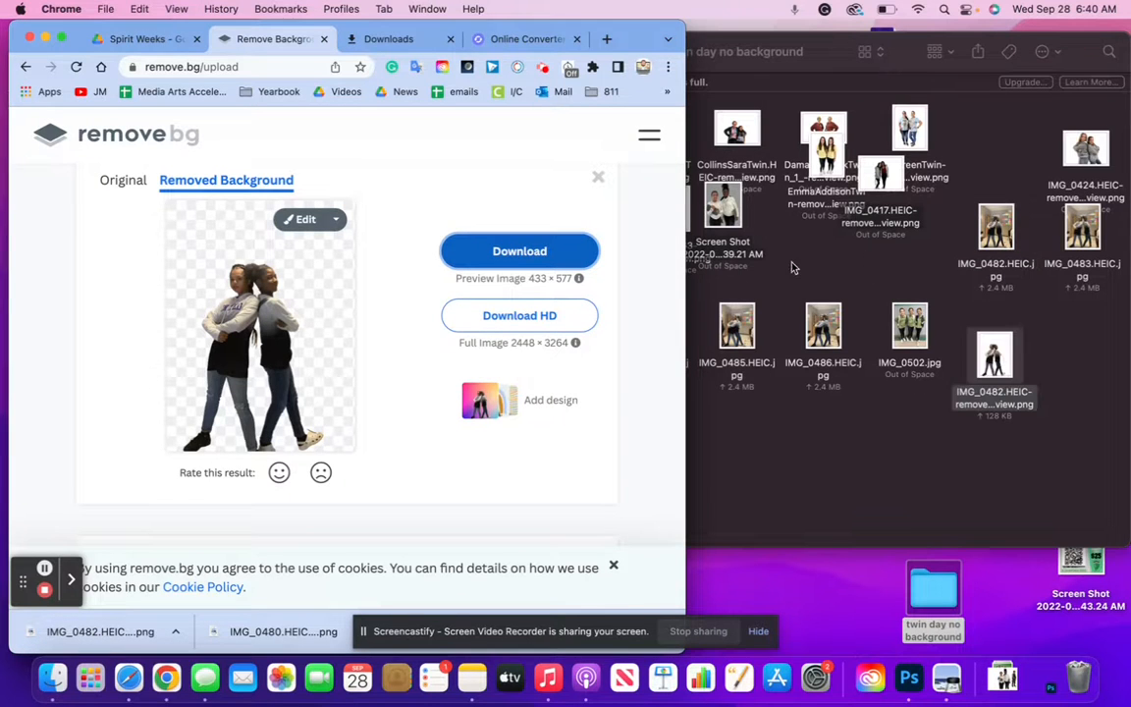
{"action": "left_click", "coordinate": [793, 267]}
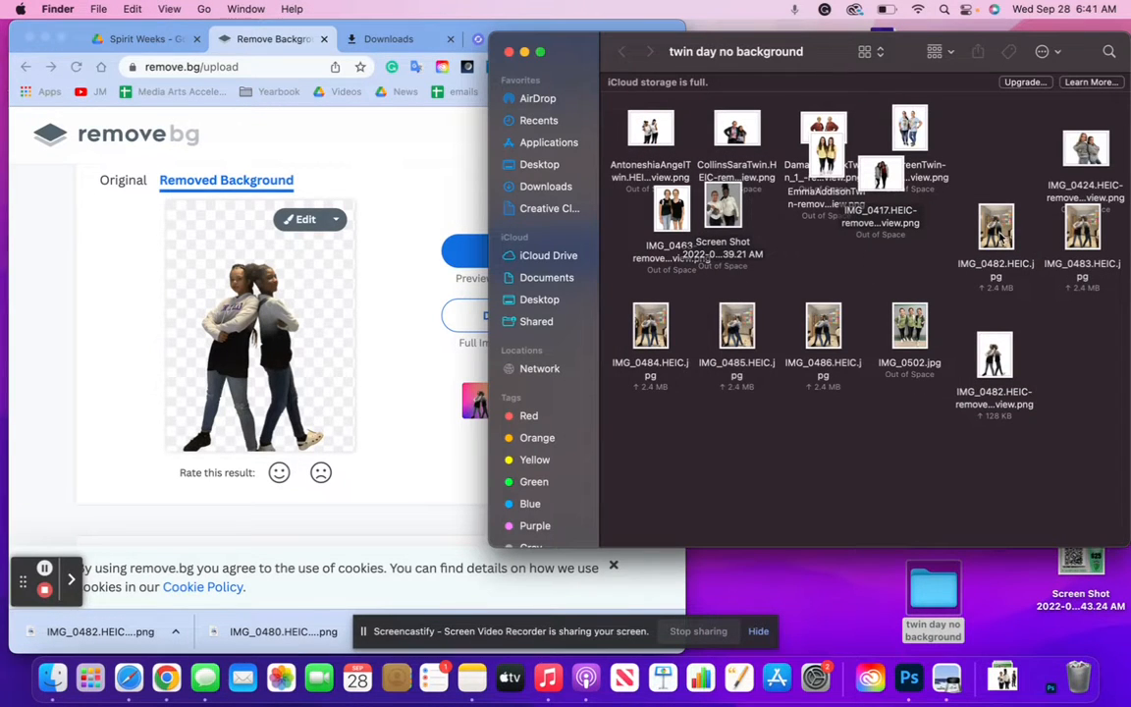
{"action": "left_click_drag", "start_coordinate": [955, 240], "coordinate": [1080, 675]}
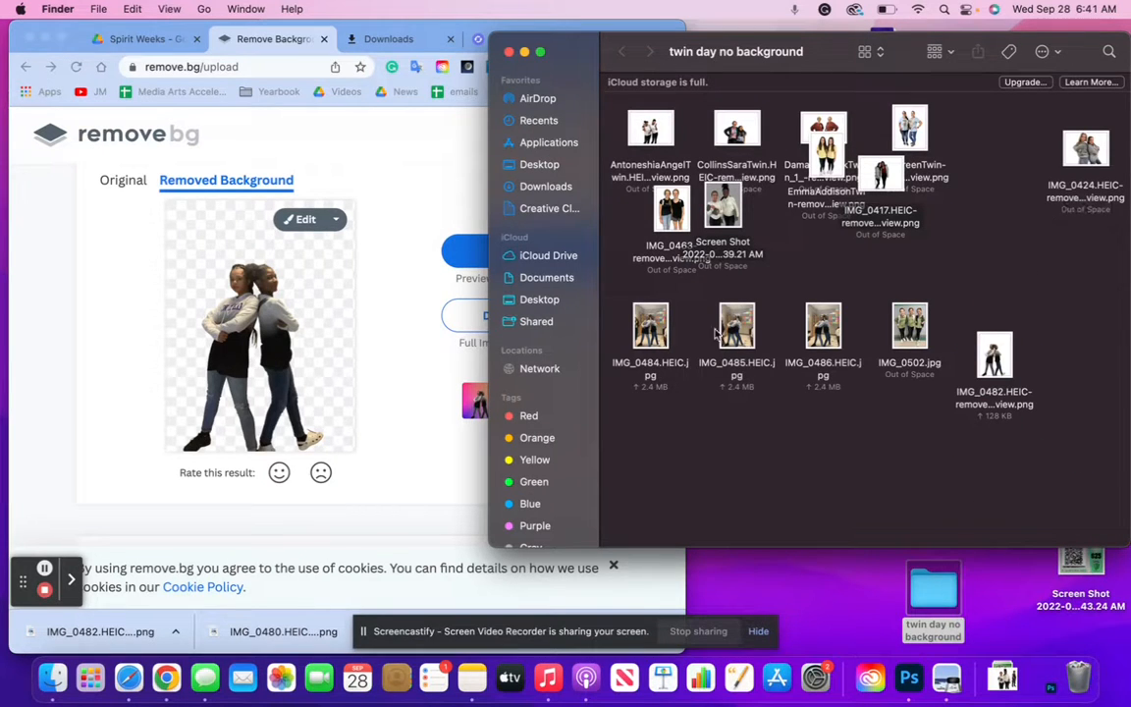
{"action": "left_click_drag", "start_coordinate": [639, 416], "coordinate": [1077, 677]}
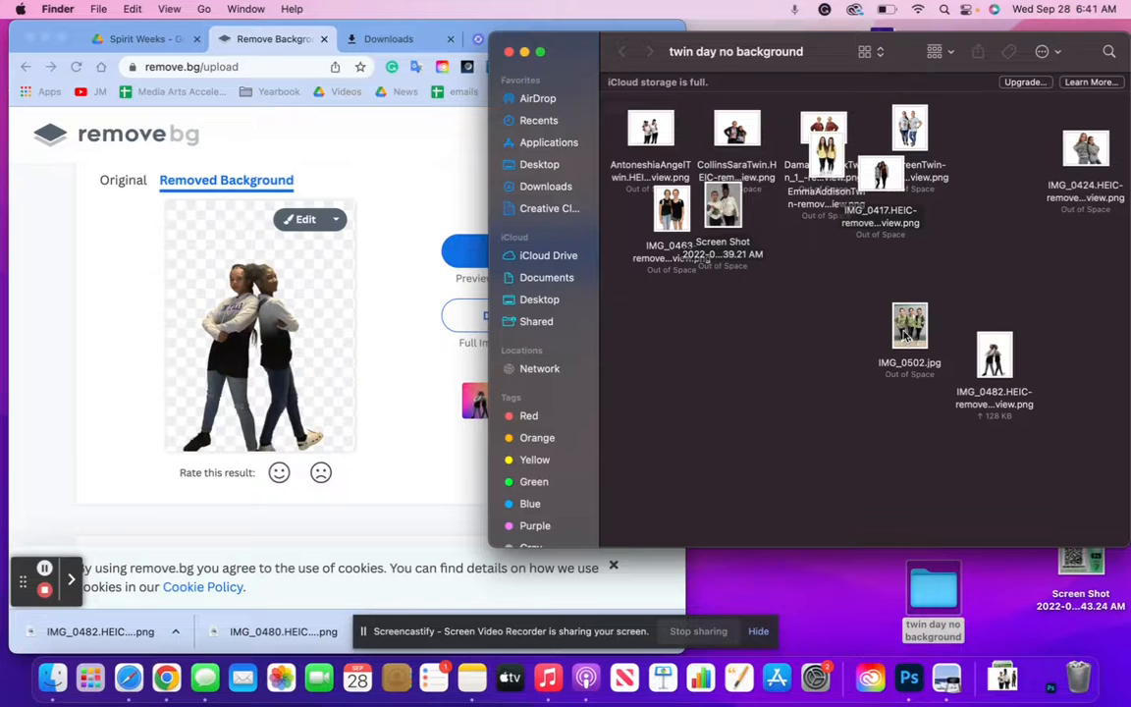
Remove IMG_0502.jpg's background, save its PNG to the folder and trash the original JPG
{"action": "left_click_drag", "start_coordinate": [905, 333], "coordinate": [193, 324]}
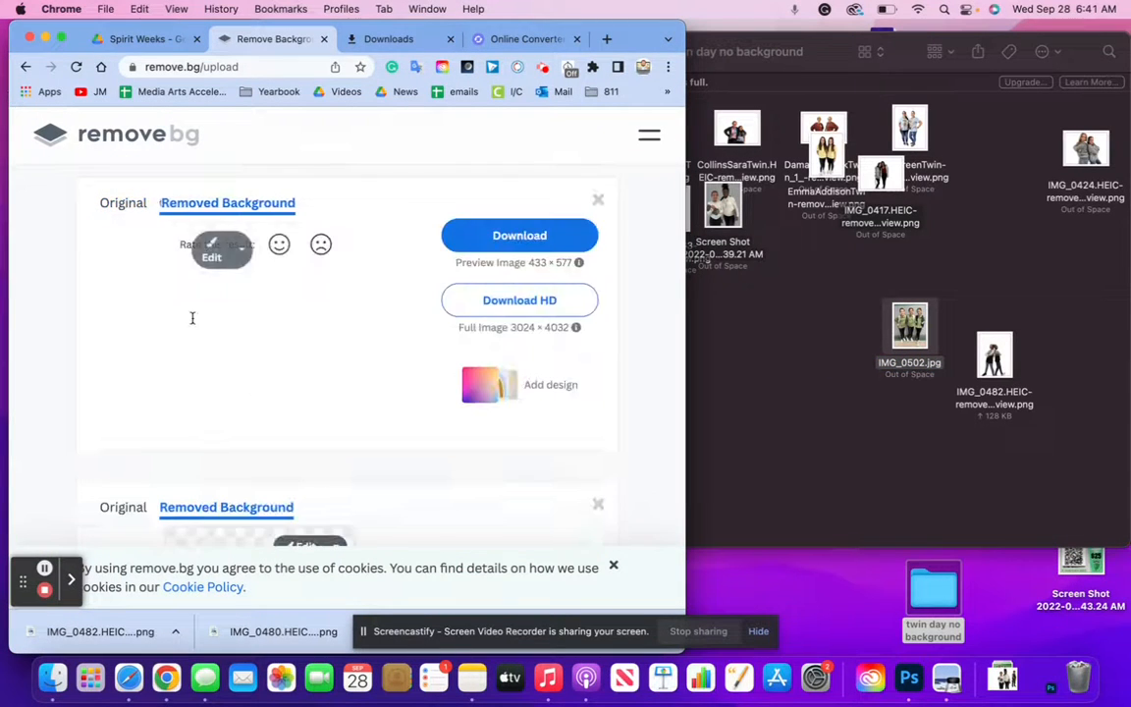
{"action": "left_click", "coordinate": [518, 276]}
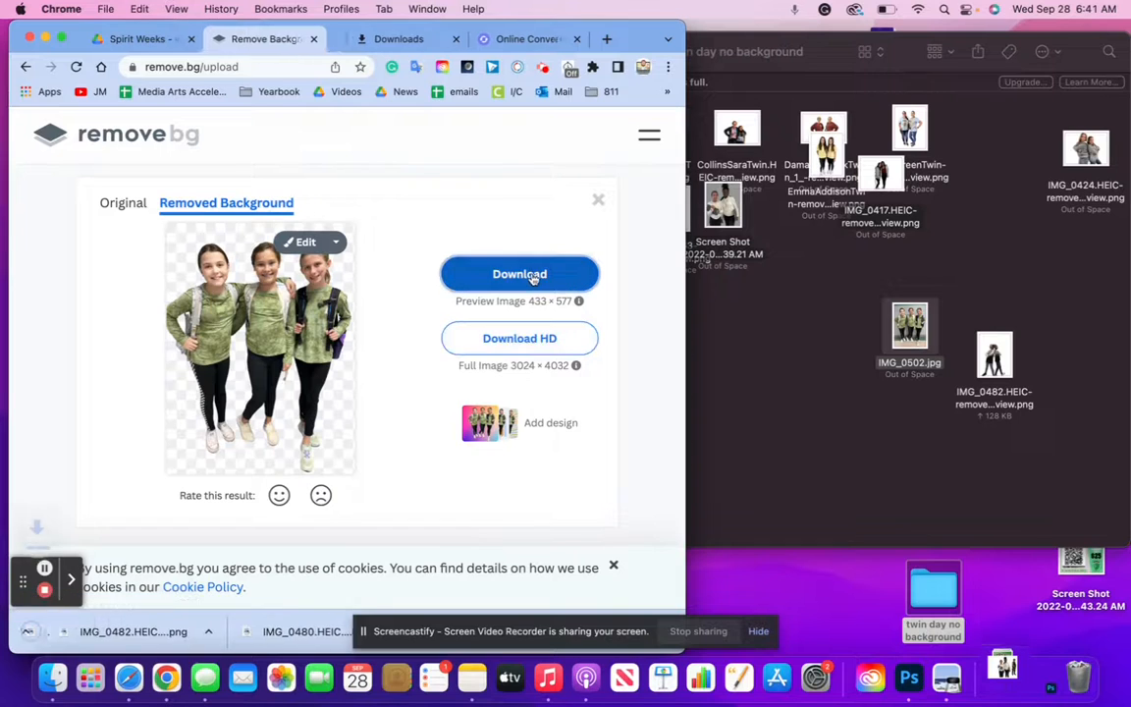
{"action": "left_click_drag", "start_coordinate": [95, 627], "coordinate": [777, 444]}
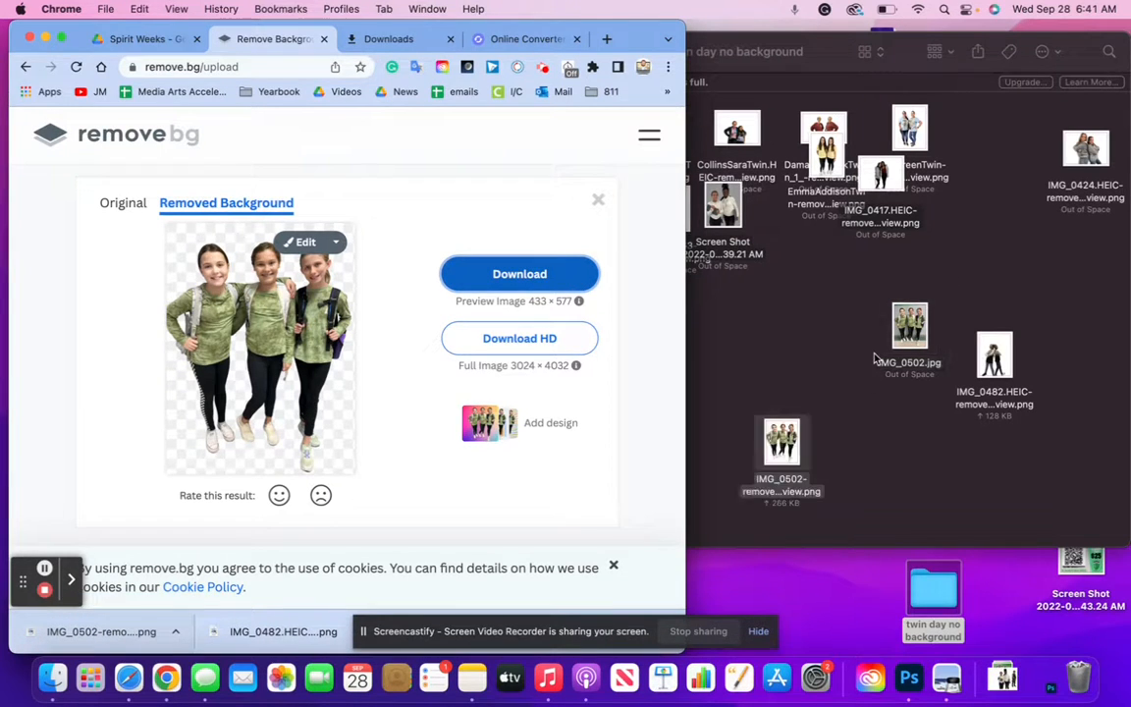
{"action": "left_click_drag", "start_coordinate": [911, 334], "coordinate": [1076, 684]}
{"action": "left_click", "coordinate": [822, 300]}
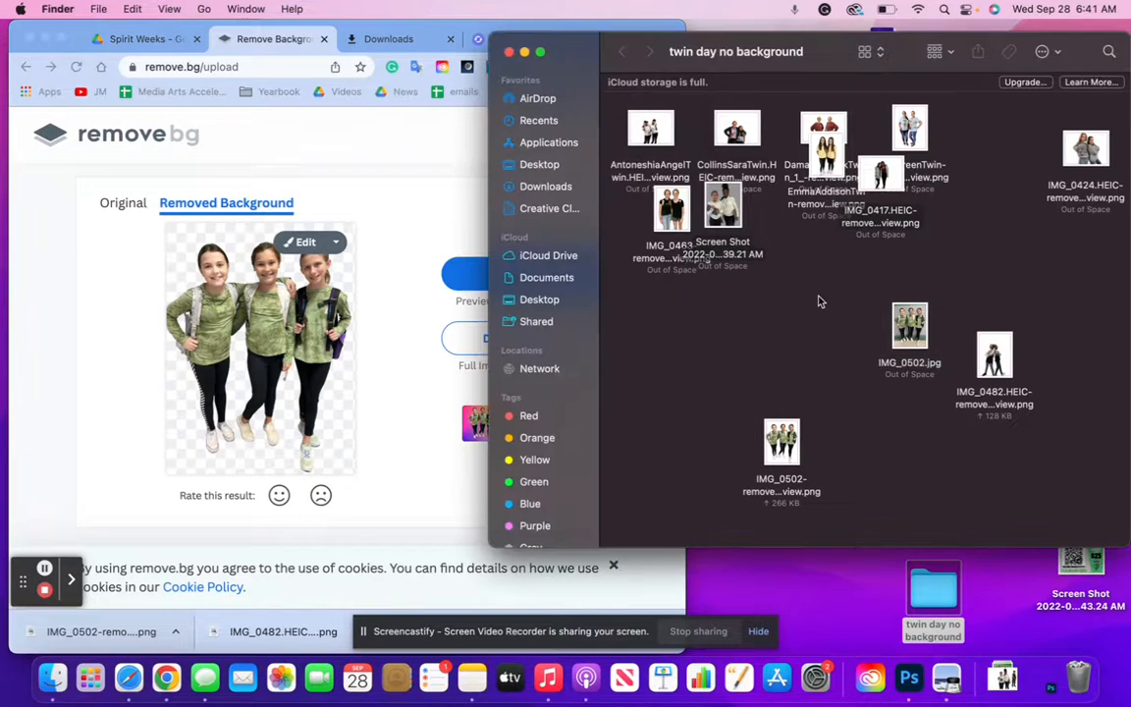
Switch the twin day no background folder to list view and return to remove.bg
{"action": "left_click", "coordinate": [877, 52]}
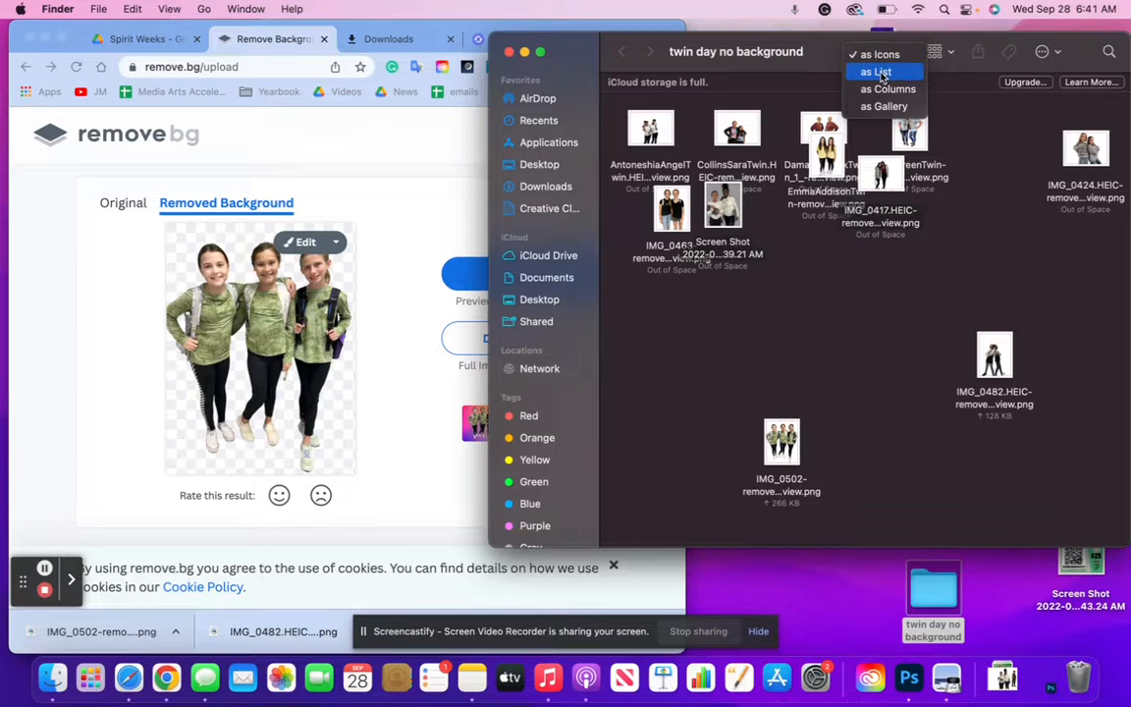
{"action": "left_click", "coordinate": [879, 73]}
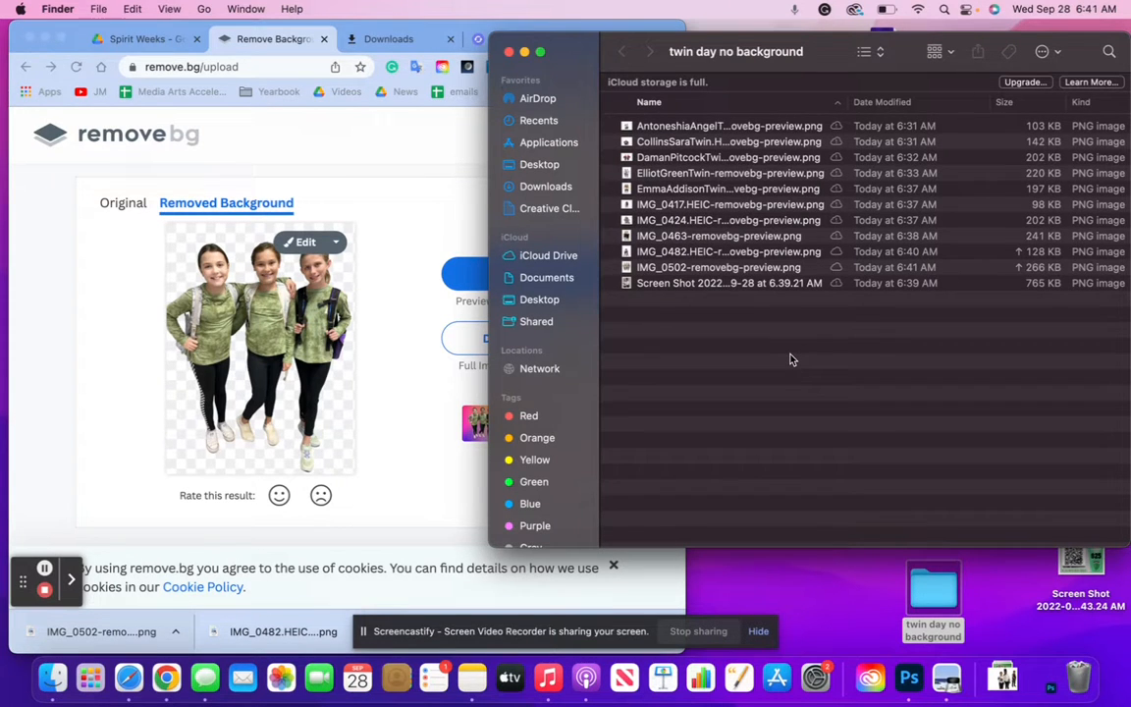
{"action": "left_click", "coordinate": [382, 181]}
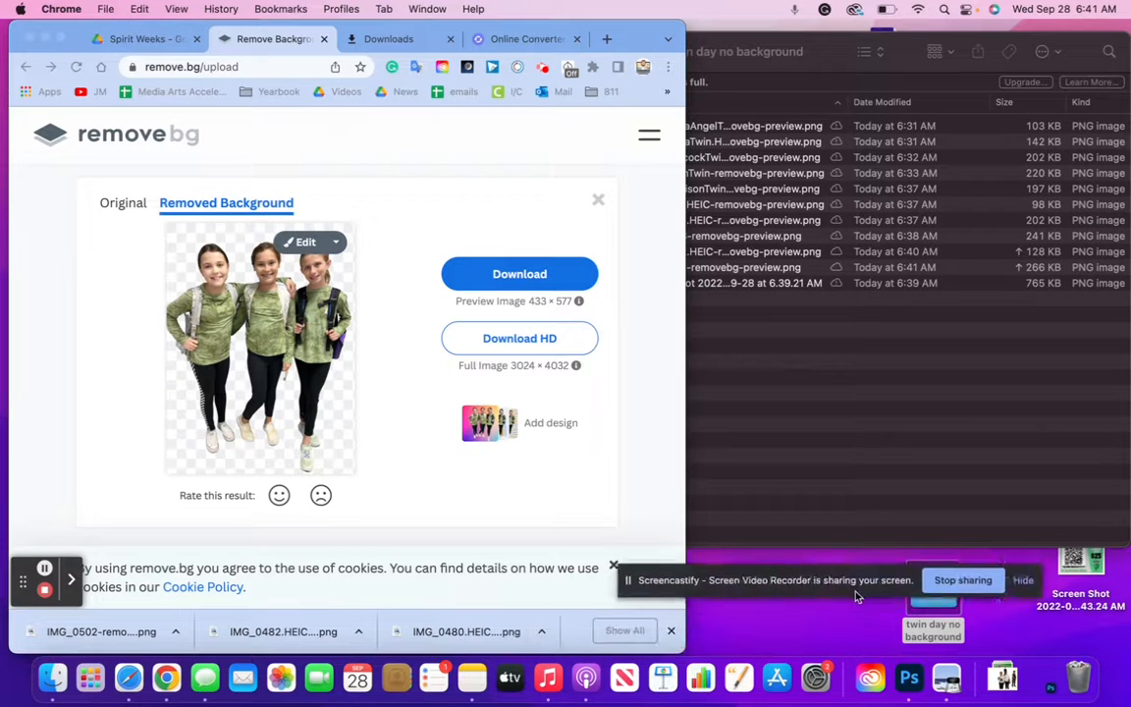
Clear all entries from Chrome's download history
{"action": "left_click", "coordinate": [624, 631]}
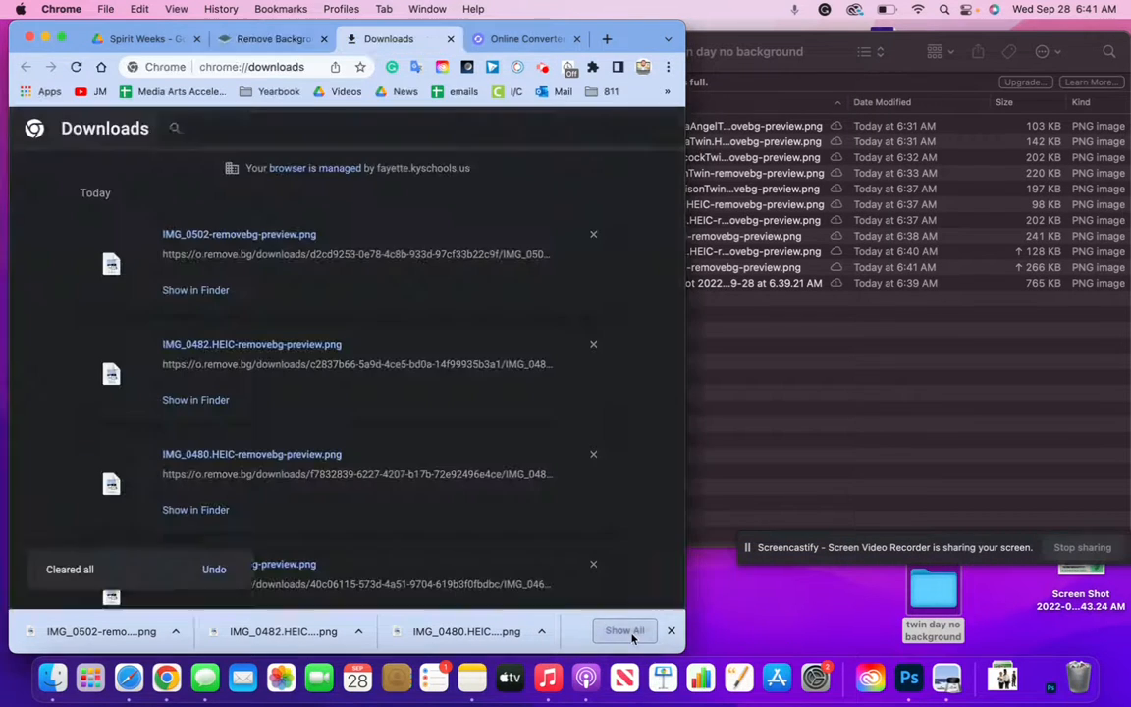
{"action": "left_click", "coordinate": [656, 130]}
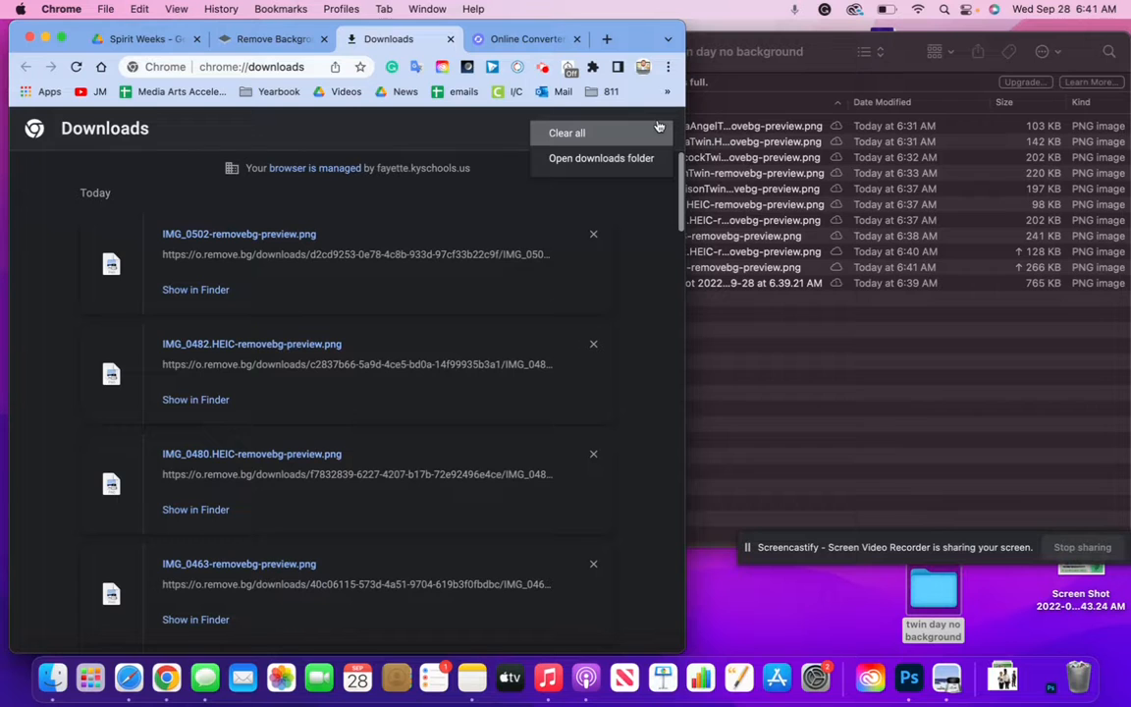
{"action": "left_click", "coordinate": [569, 134]}
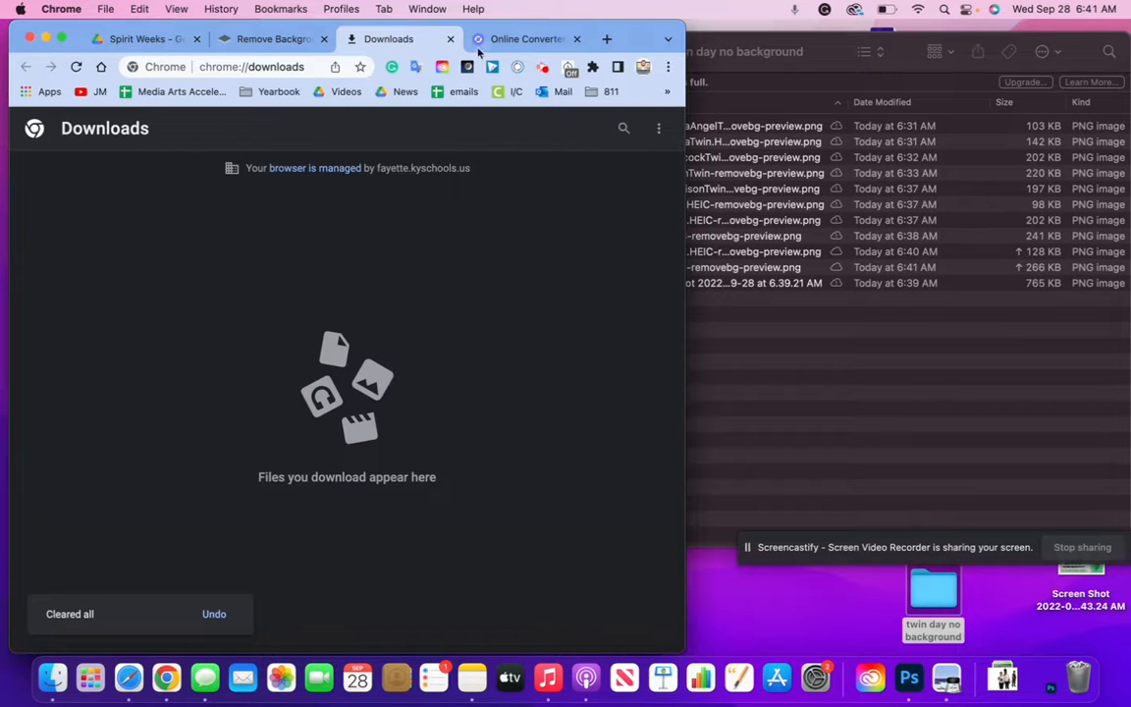
Return FreeConvert to its empty HEIC to JPG upload page and close the Downloads tab
{"action": "left_click", "coordinate": [510, 39]}
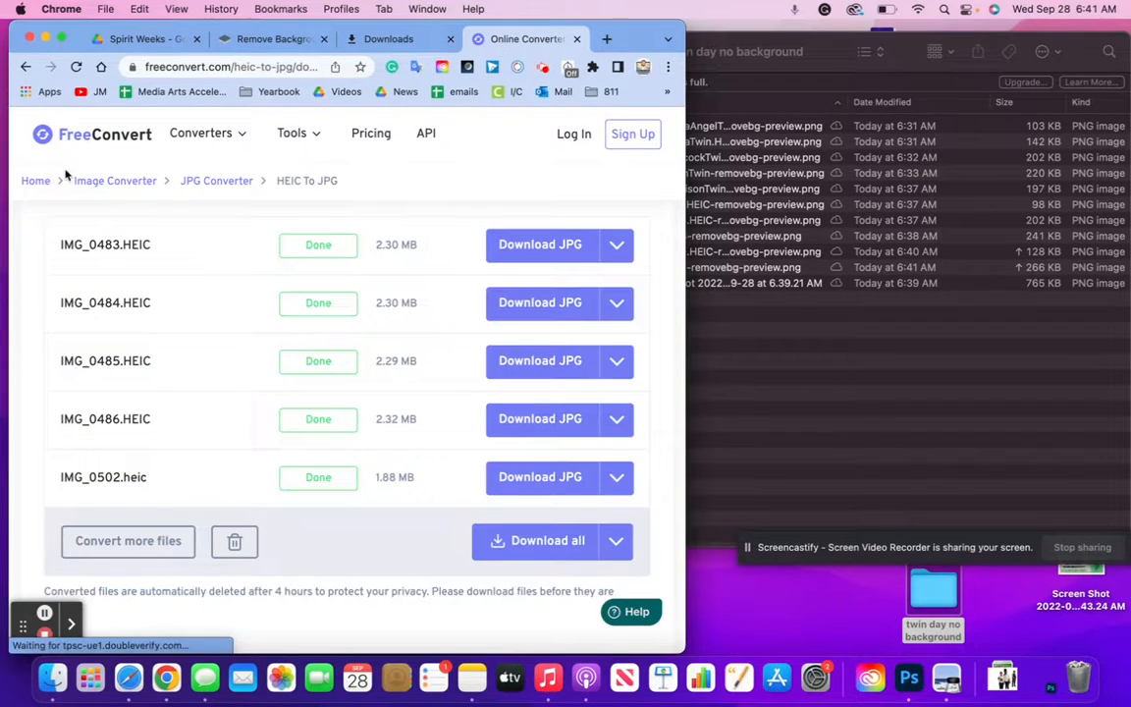
{"action": "left_click", "coordinate": [24, 67]}
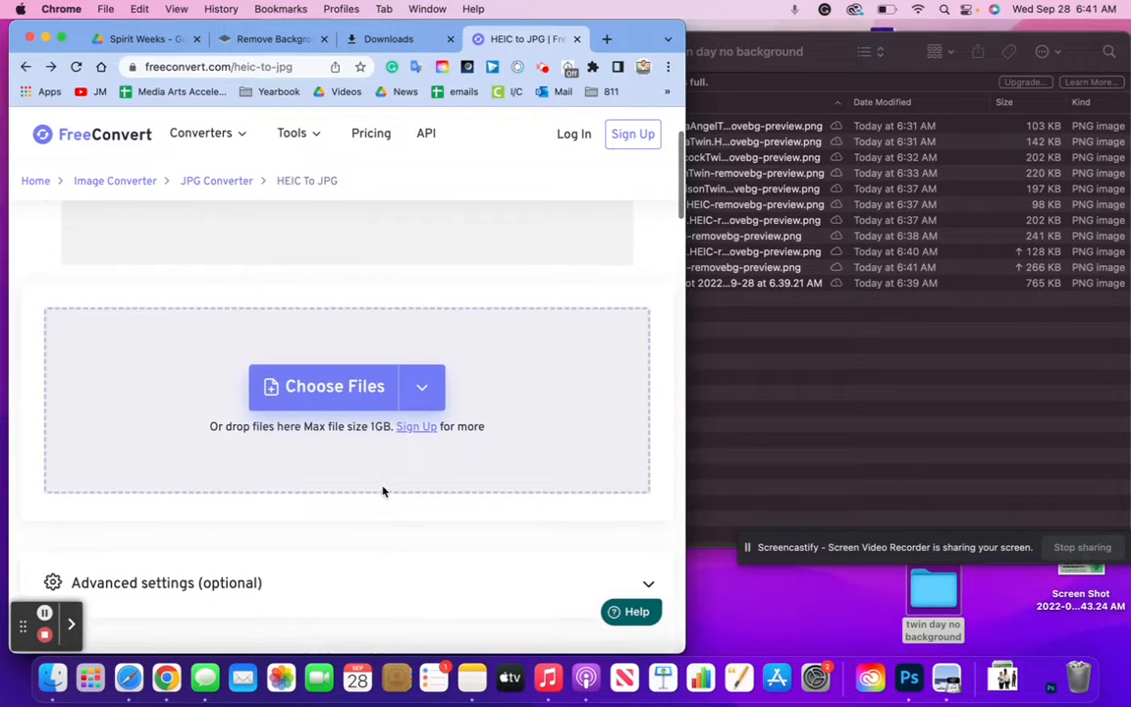
{"action": "left_click", "coordinate": [400, 47]}
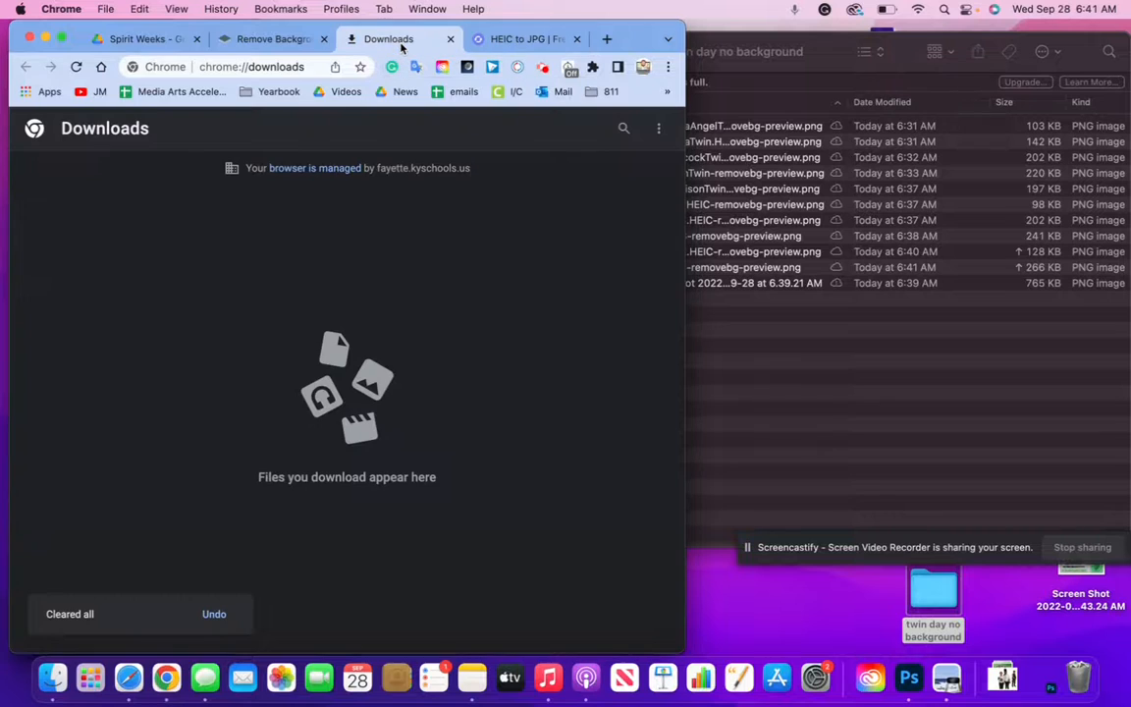
{"action": "left_click", "coordinate": [449, 40]}
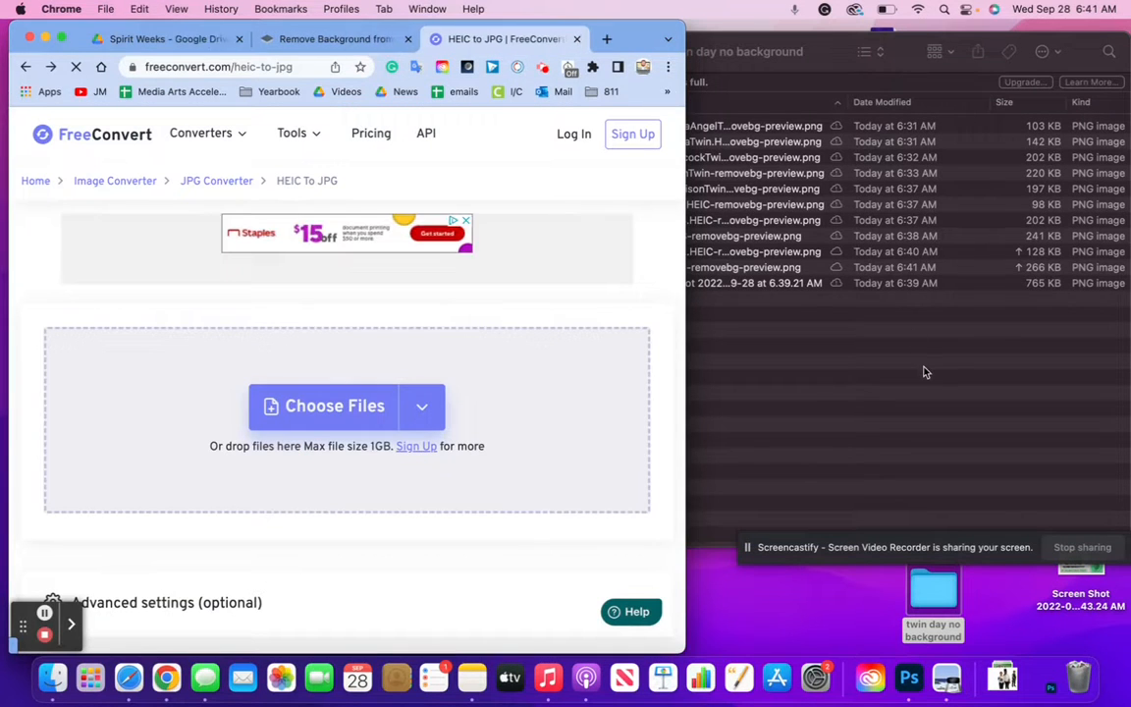
{"action": "left_click", "coordinate": [924, 372]}
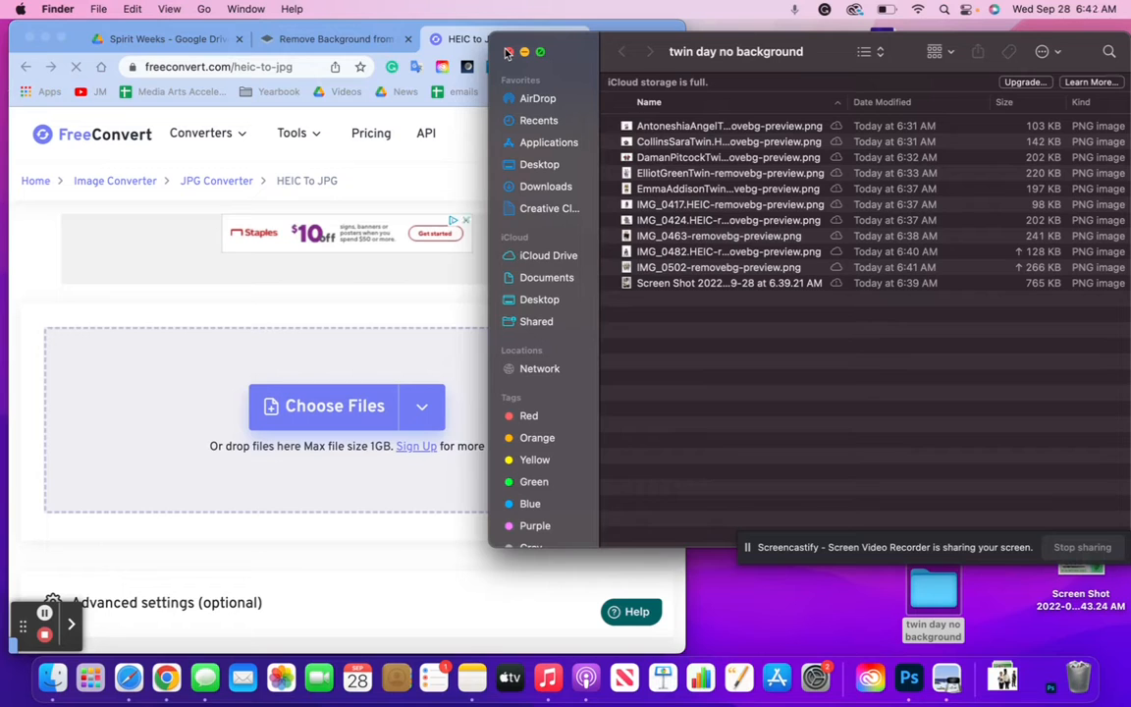
Switch the folder to icon view, clean up the grid, and arrange the EmmaAddisonTwin, IMG_0482 and IMG_0502 cutouts
{"action": "left_click", "coordinate": [870, 51]}
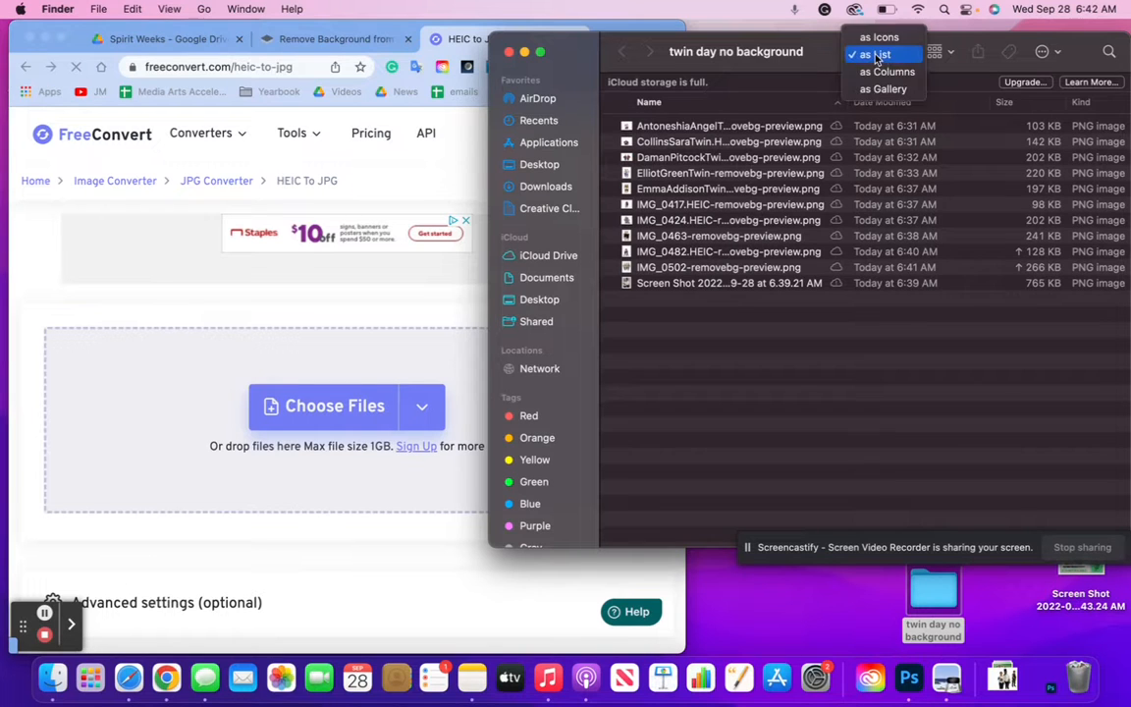
{"action": "left_click", "coordinate": [878, 37]}
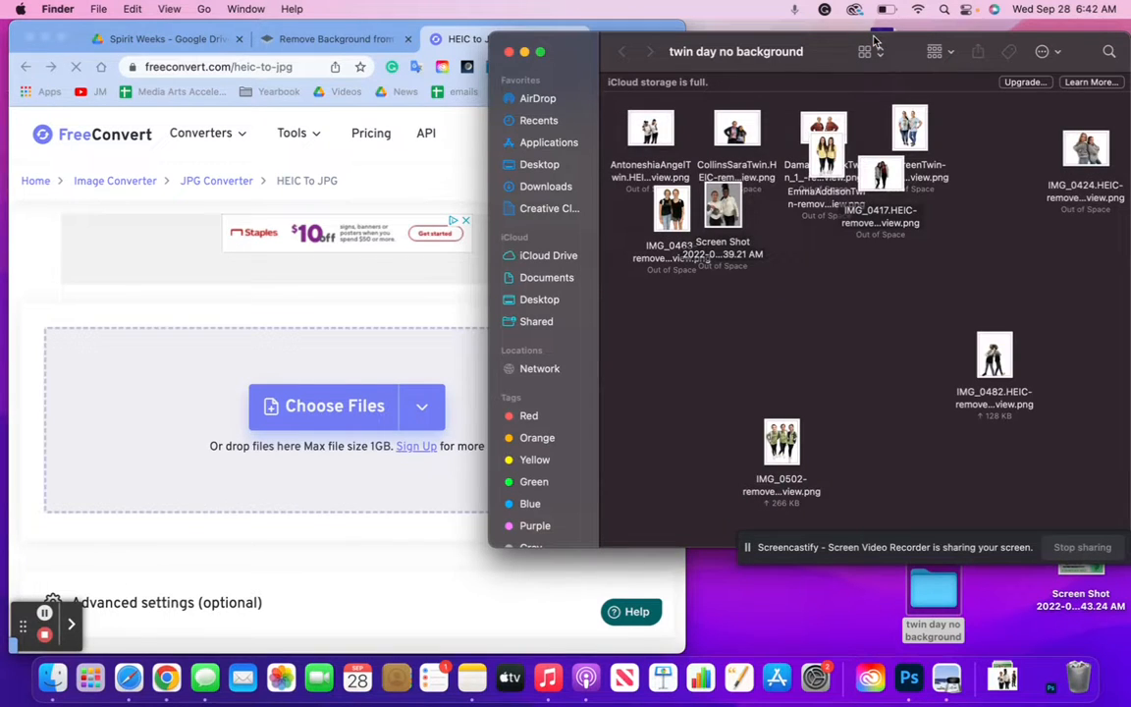
{"action": "left_click_drag", "start_coordinate": [880, 176], "coordinate": [889, 182]}
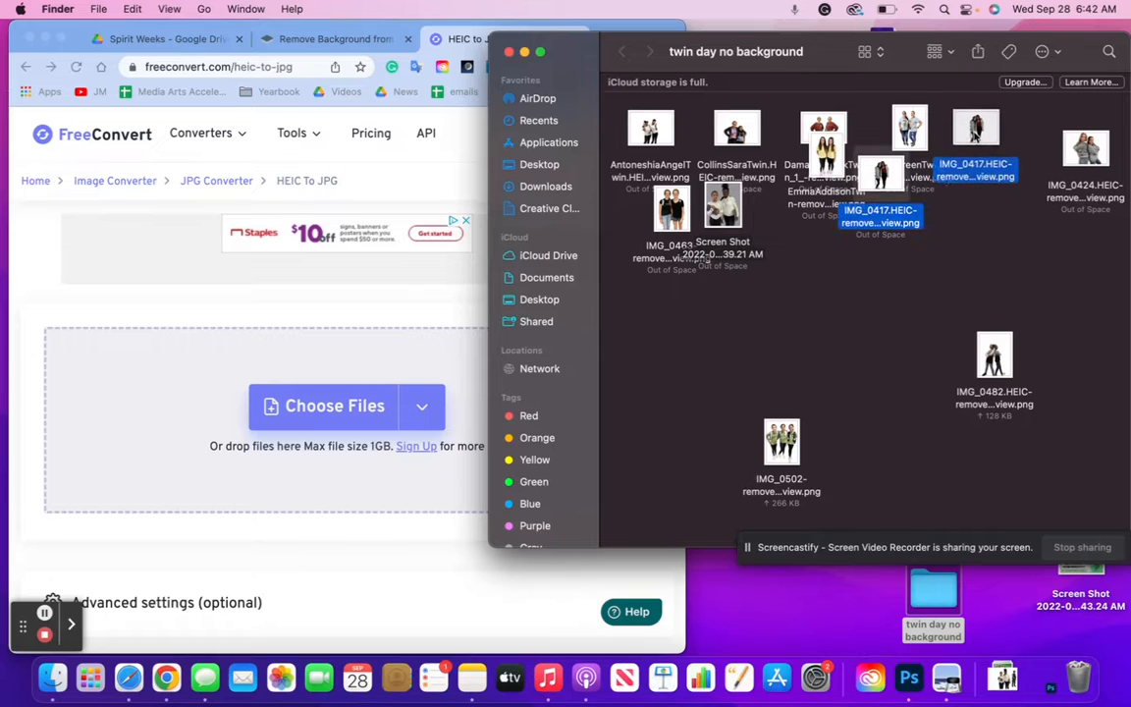
{"action": "right_click", "coordinate": [844, 290]}
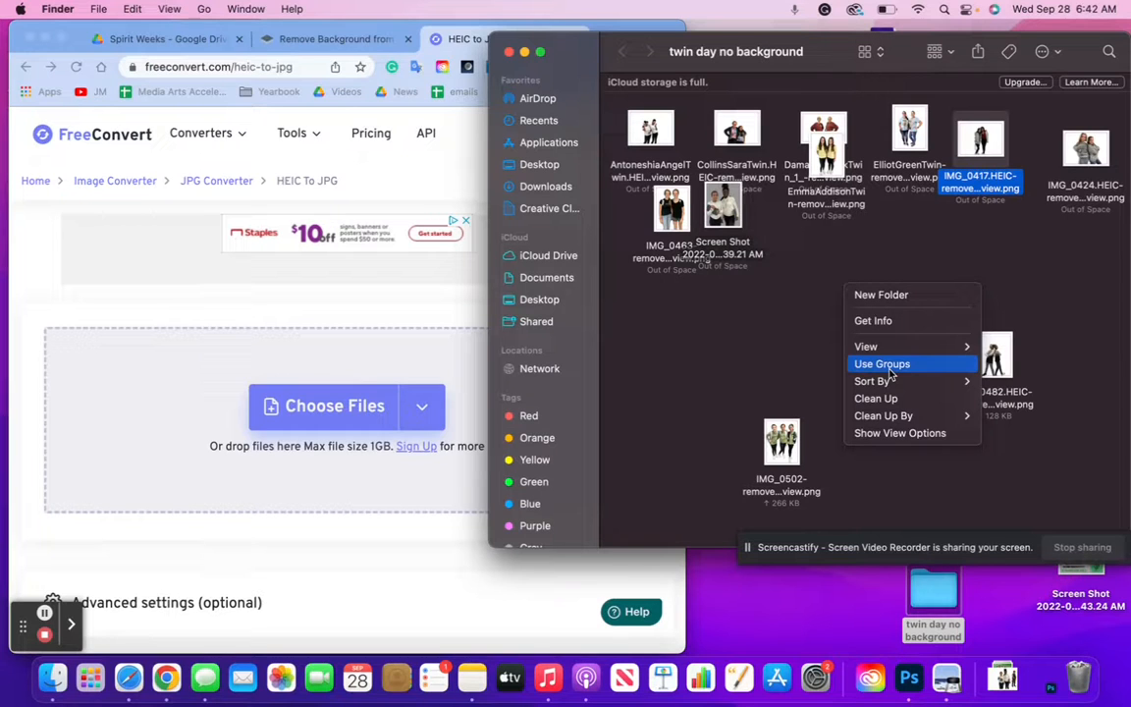
{"action": "left_click", "coordinate": [889, 399]}
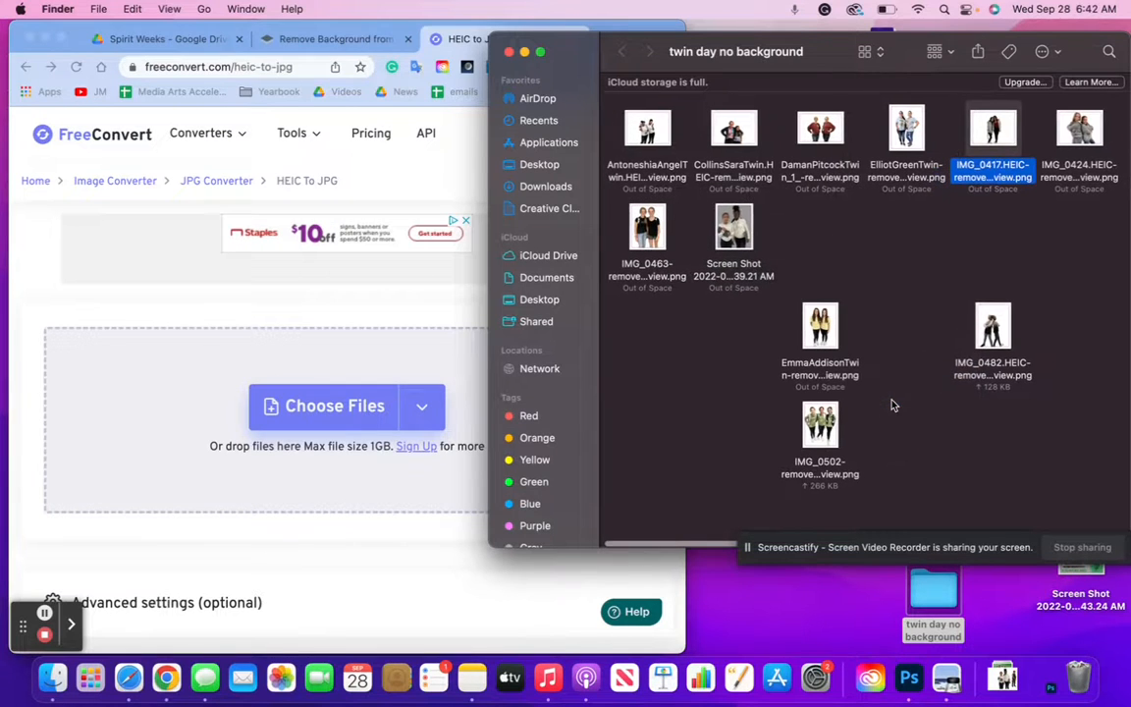
{"action": "left_click_drag", "start_coordinate": [820, 327], "coordinate": [827, 234]}
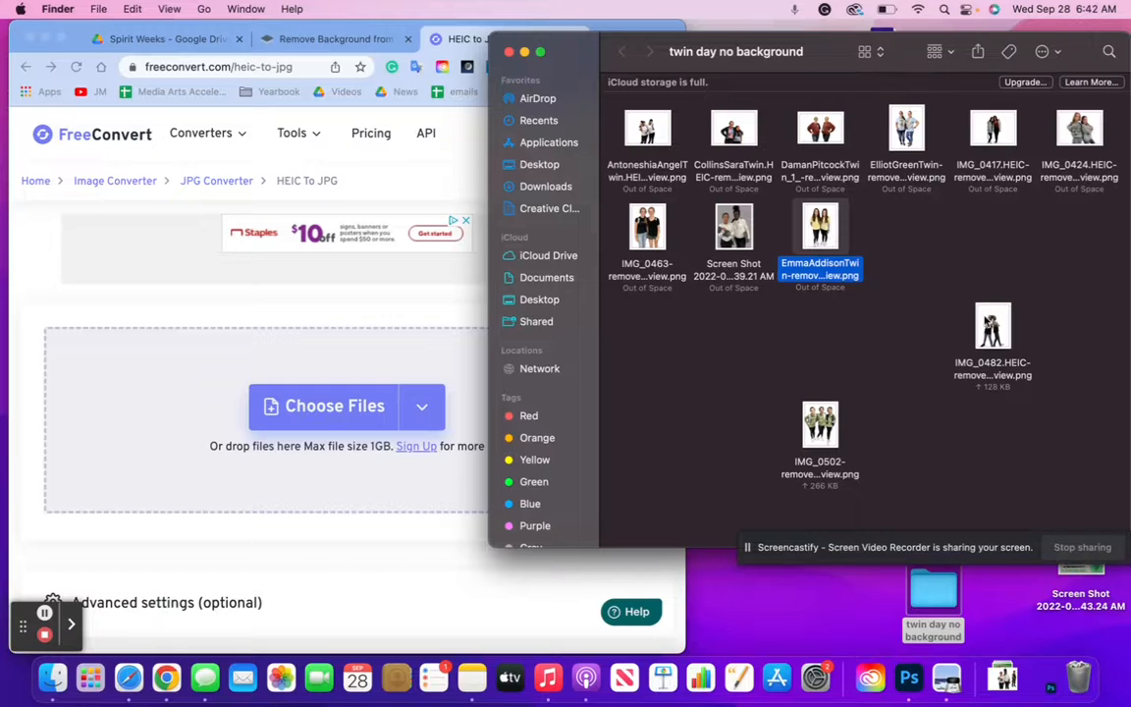
{"action": "left_click_drag", "start_coordinate": [986, 324], "coordinate": [897, 231]}
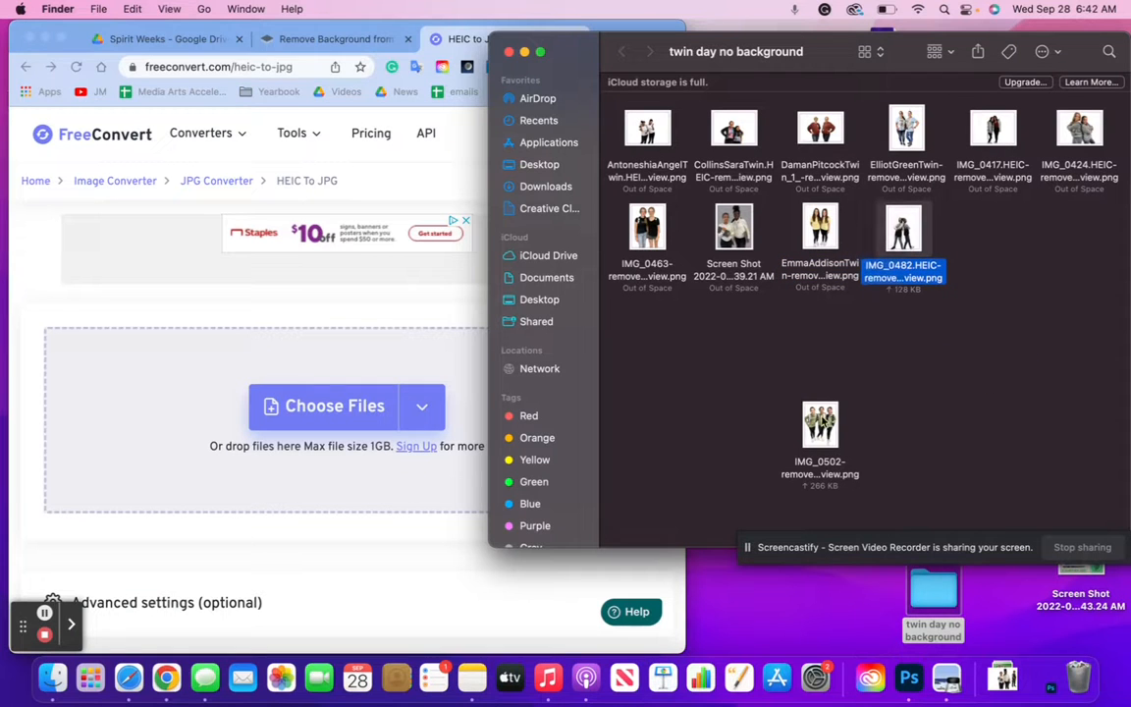
{"action": "left_click_drag", "start_coordinate": [820, 424], "coordinate": [1006, 245]}
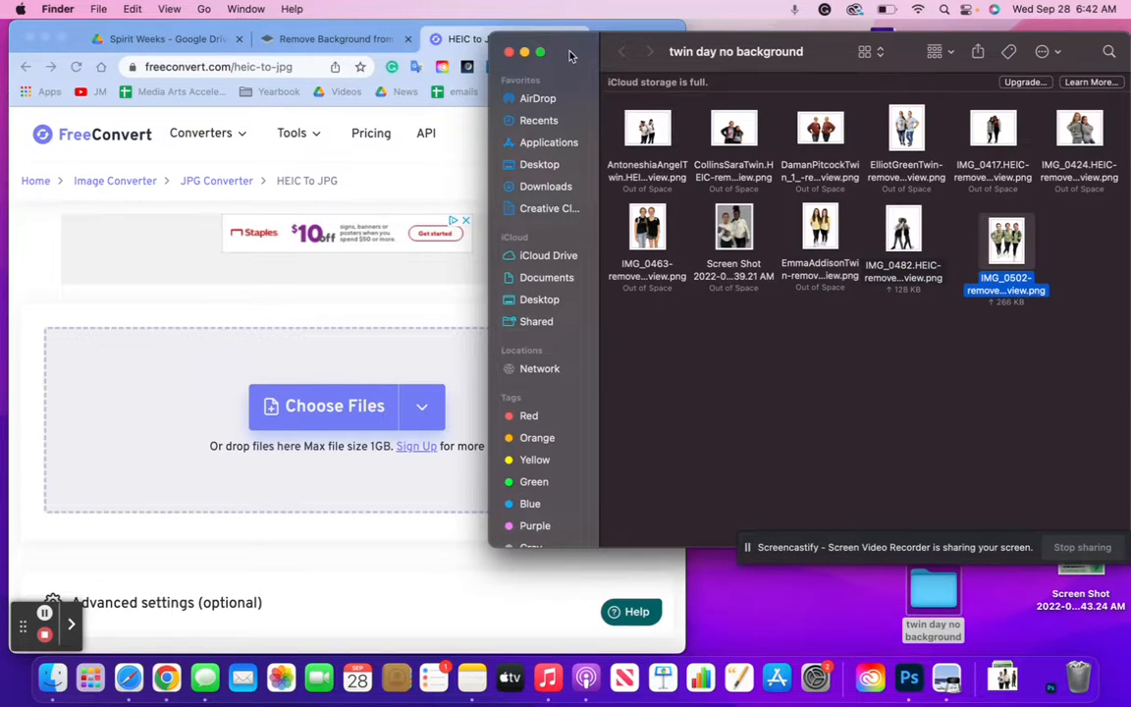
{"action": "left_click_drag", "start_coordinate": [569, 56], "coordinate": [106, 52]}
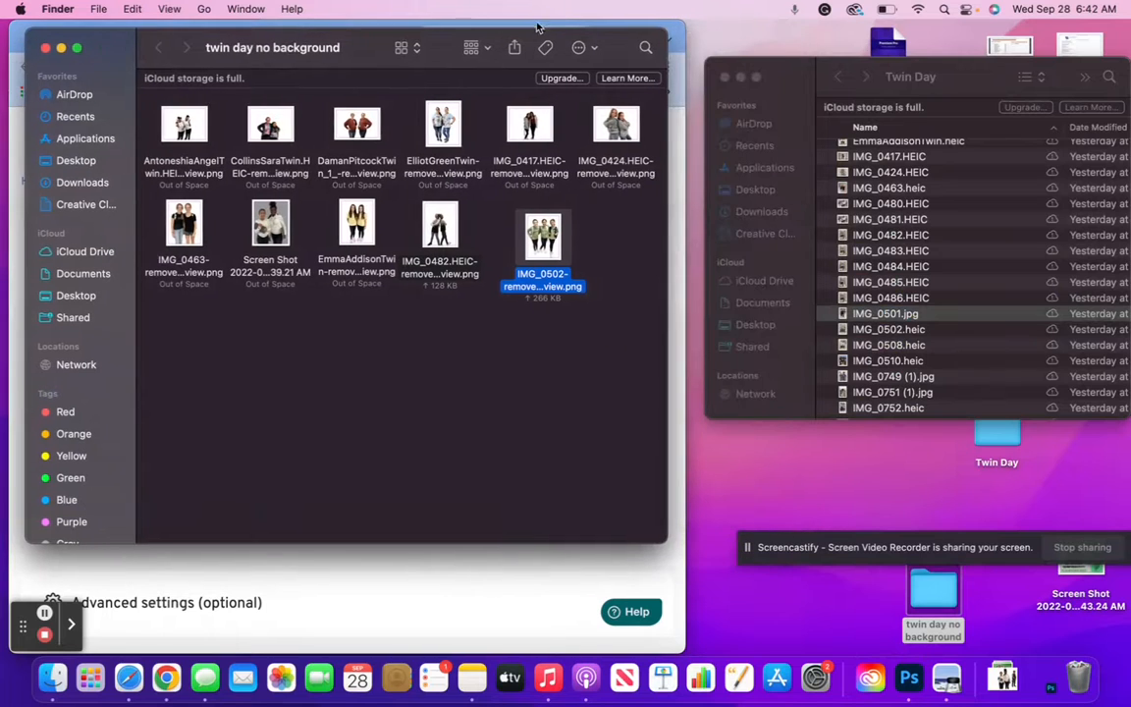
Widen the window, enlarge thumbnails to review the cutouts, then shrink them and narrow the window
{"action": "left_click_drag", "start_coordinate": [667, 68], "coordinate": [1080, 68]}
{"action": "left_click", "coordinate": [692, 234]}
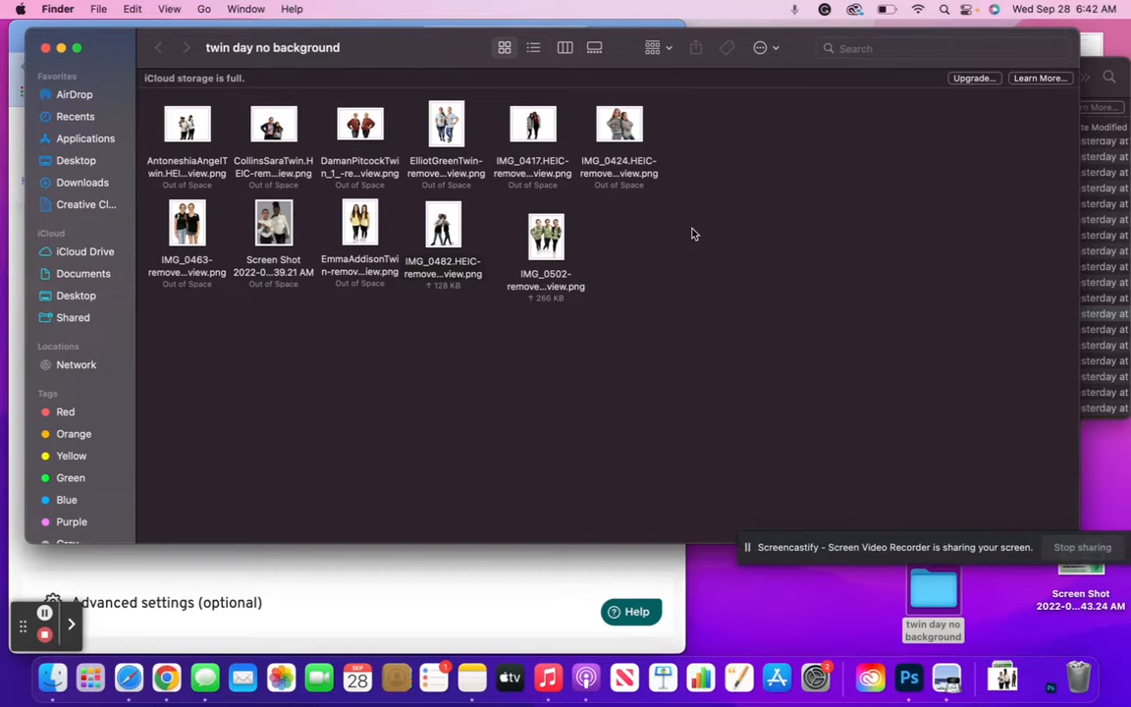
{"action": "key", "text": "super+plus"}
{"action": "key", "text": "super+plus"}
{"action": "key", "text": "super+plus"}
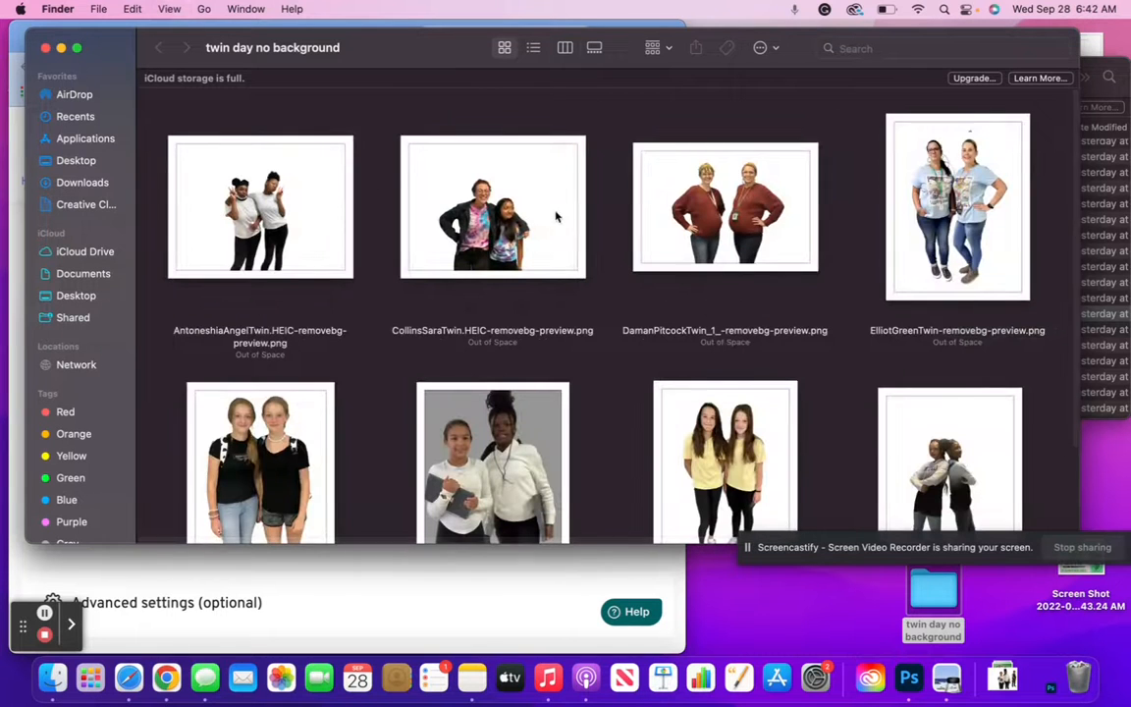
{"action": "scroll", "coordinate": [552, 215], "scroll_direction": "down", "scroll_amount": 3}
{"action": "scroll", "coordinate": [550, 215], "scroll_direction": "up", "scroll_amount": 3}
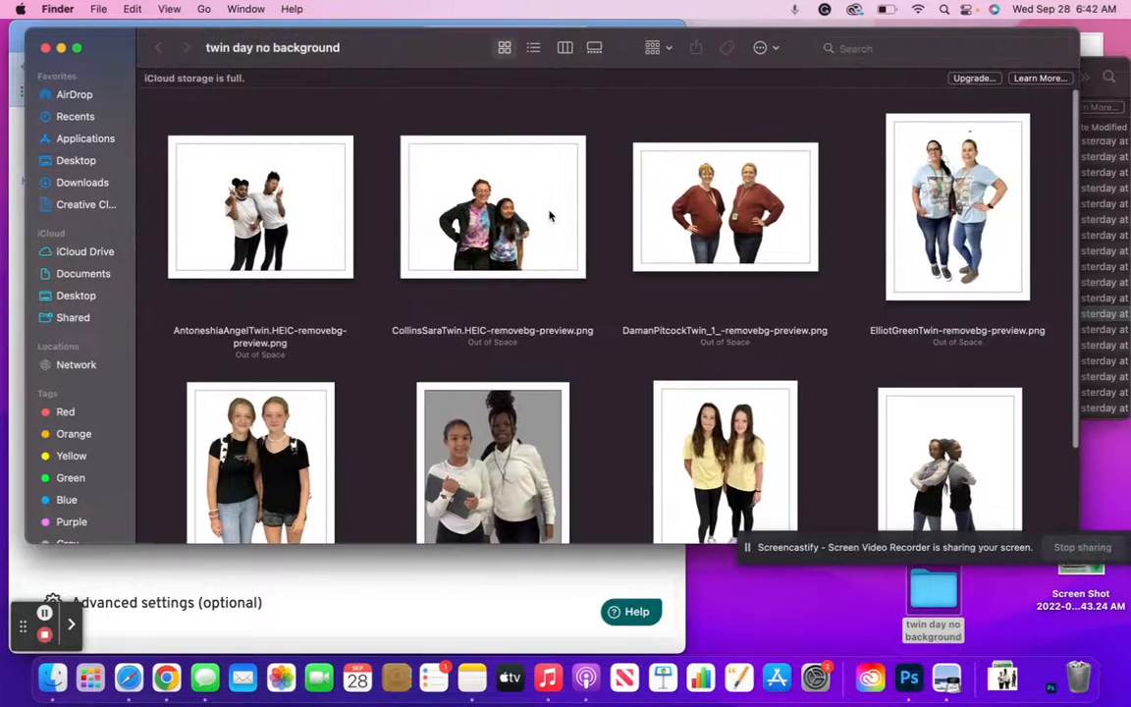
{"action": "key", "text": "super+minus"}
{"action": "key", "text": "super+minus"}
{"action": "key", "text": "super+minus"}
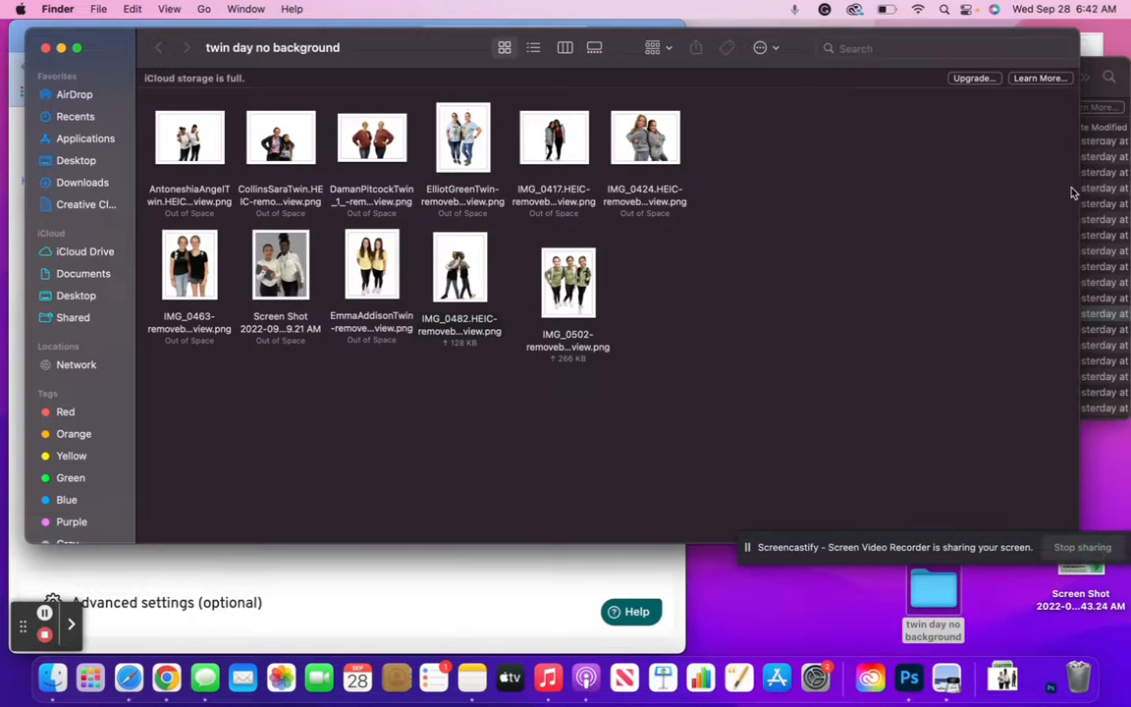
{"action": "left_click_drag", "start_coordinate": [1064, 184], "coordinate": [796, 183]}
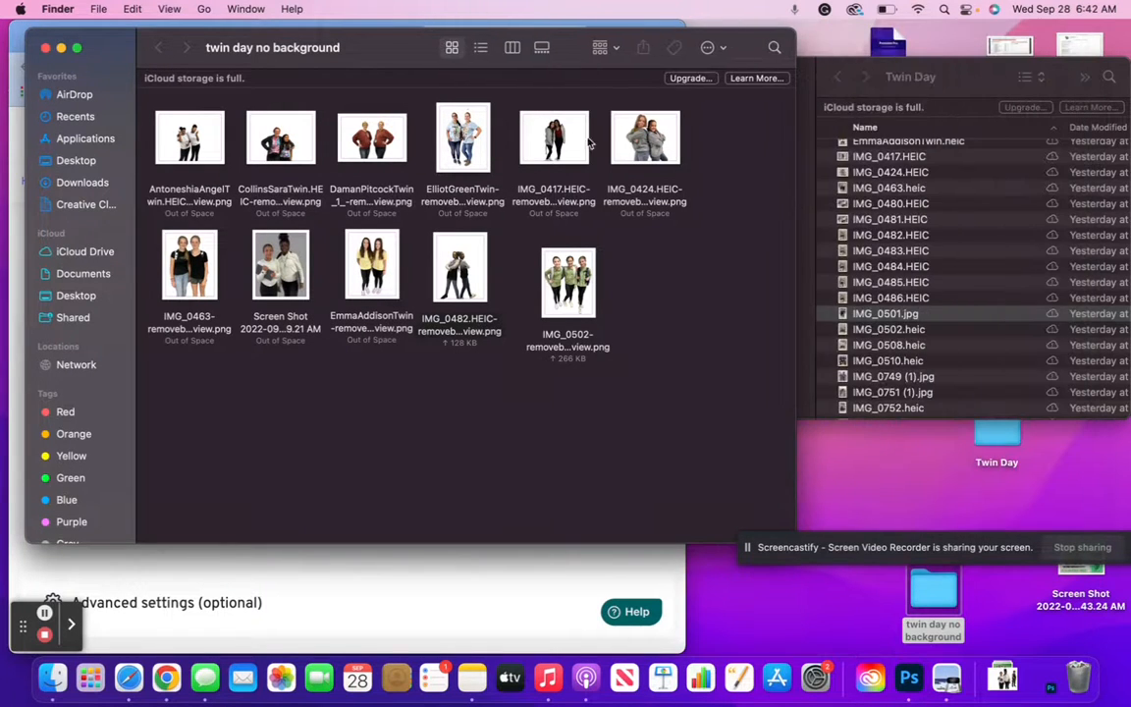
Close the twin day no background window and select IMG_0502.heic in the Twin Day list
{"action": "left_click", "coordinate": [45, 48]}
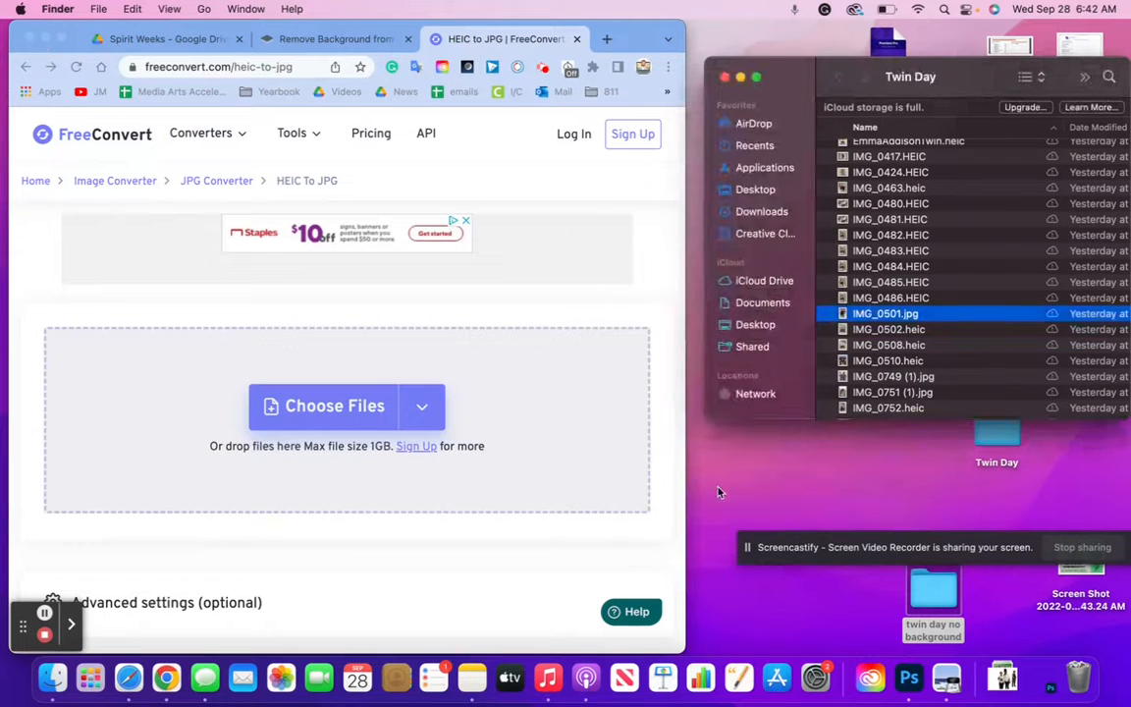
{"action": "left_click", "coordinate": [936, 609]}
{"action": "double_click", "coordinate": [937, 611]}
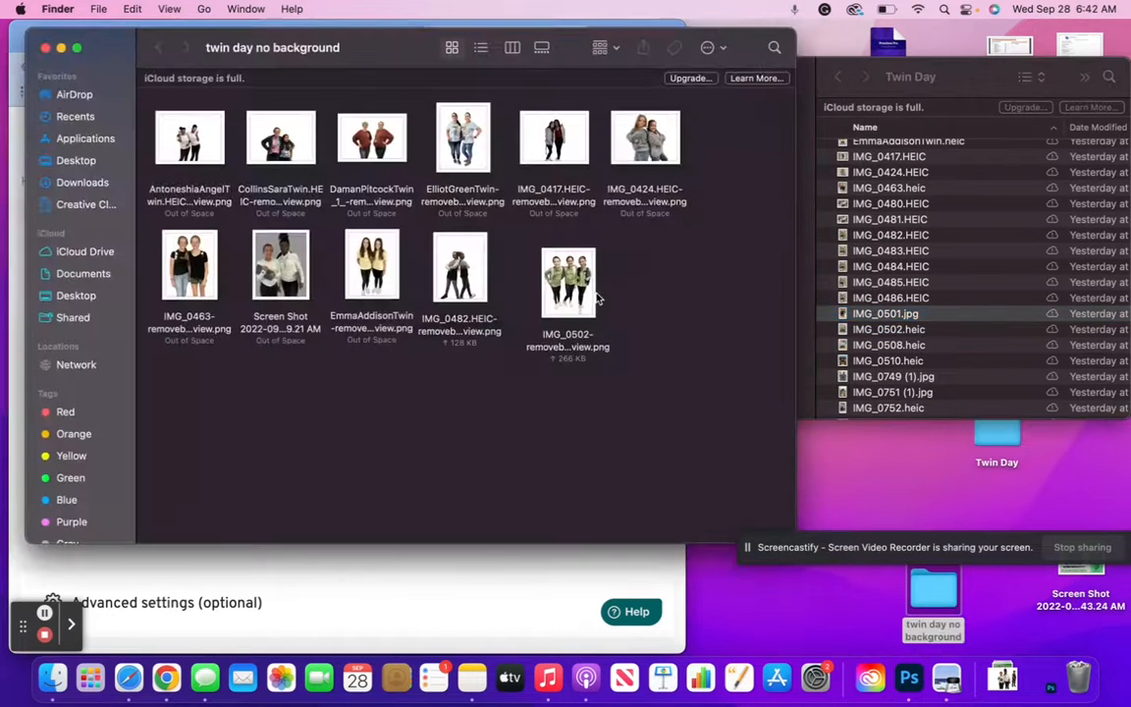
{"action": "left_click", "coordinate": [45, 48]}
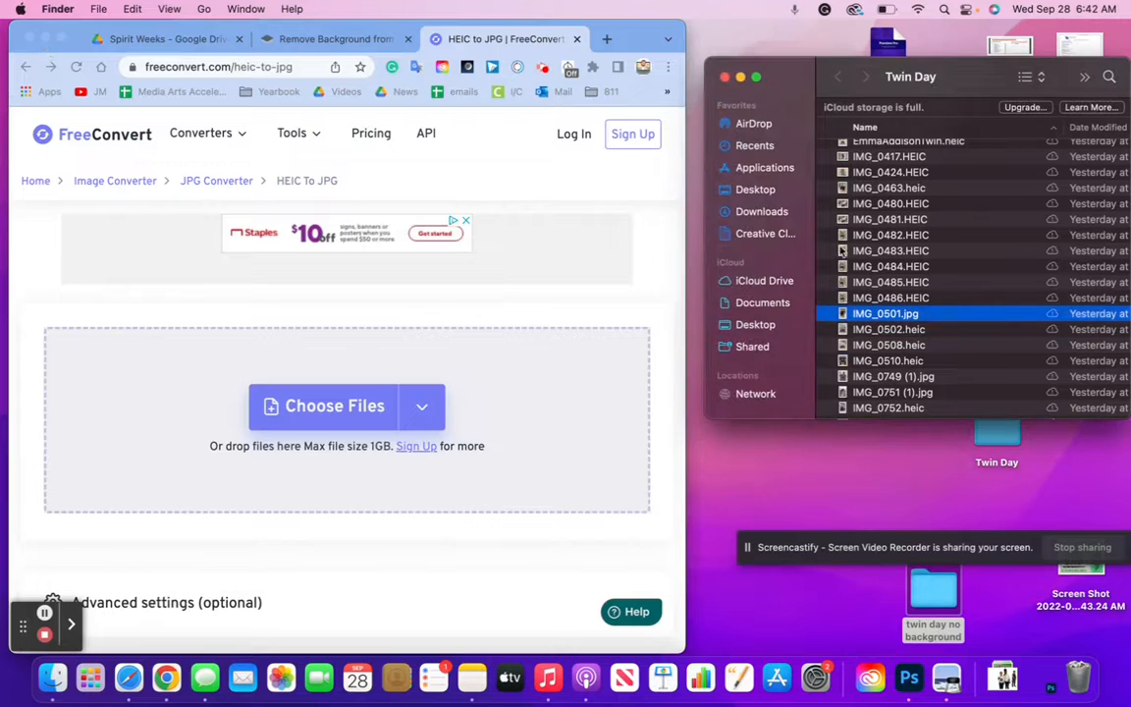
{"action": "left_click", "coordinate": [893, 345]}
{"action": "left_click", "coordinate": [894, 329]}
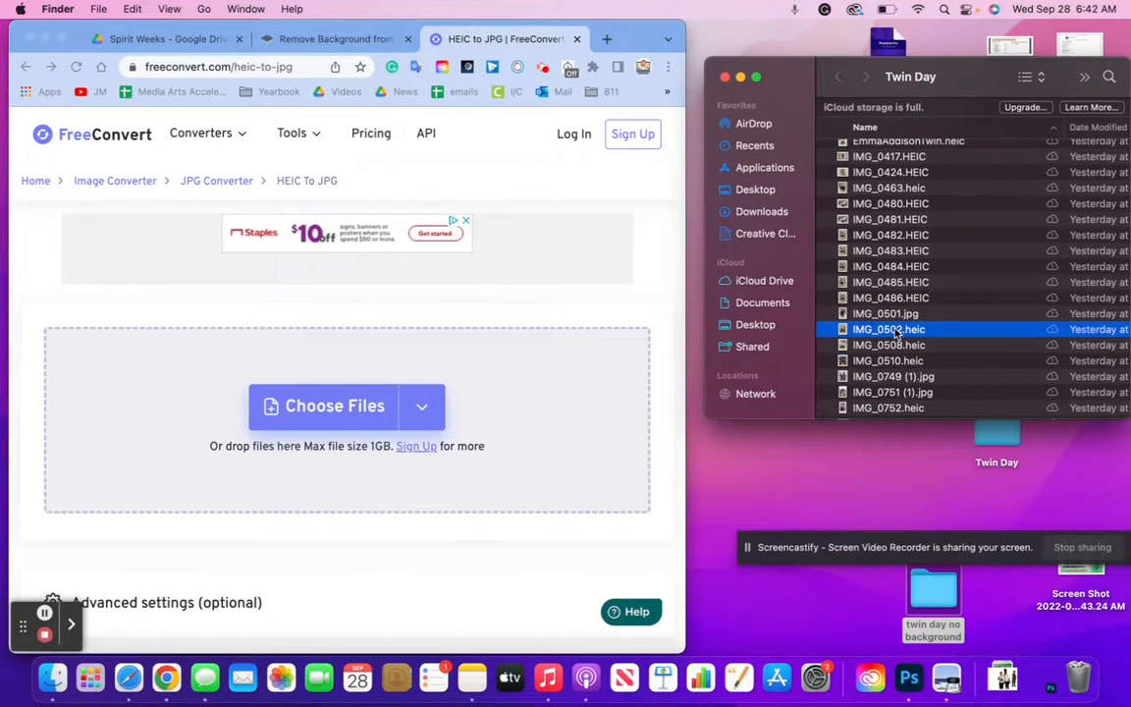
Go to adobe.com/express in a new tab and choose Get Adobe Express free
{"action": "left_click", "coordinate": [608, 39]}
{"action": "type", "text": "adobe"}
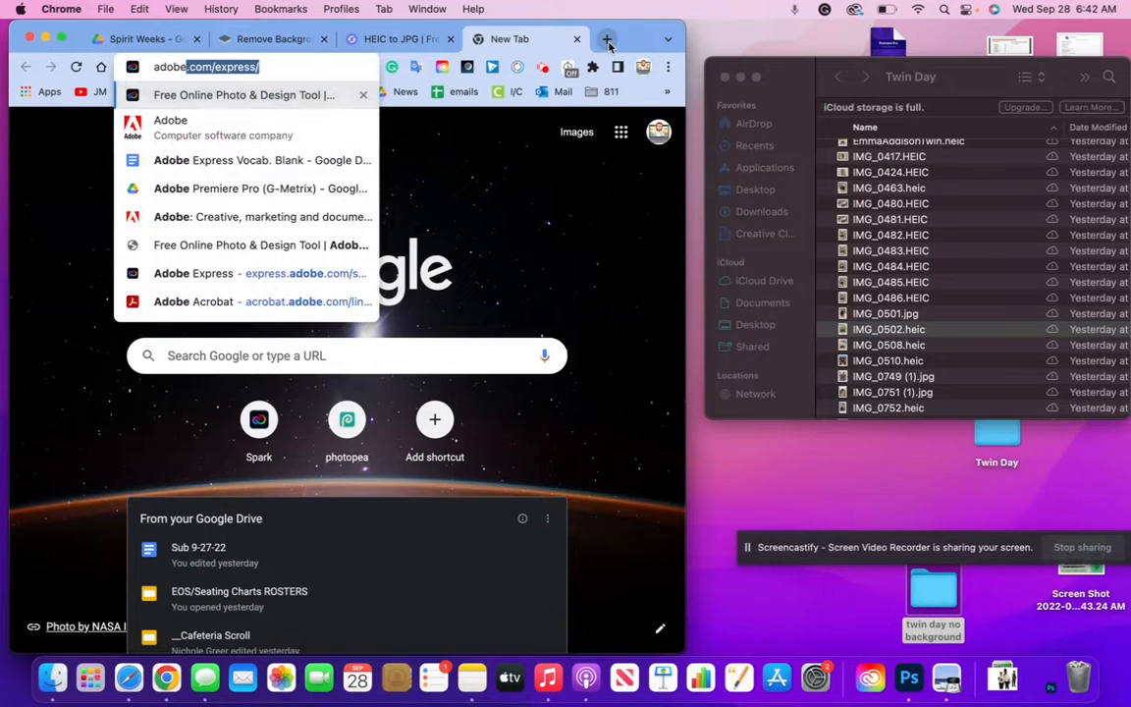
{"action": "key", "text": "Return"}
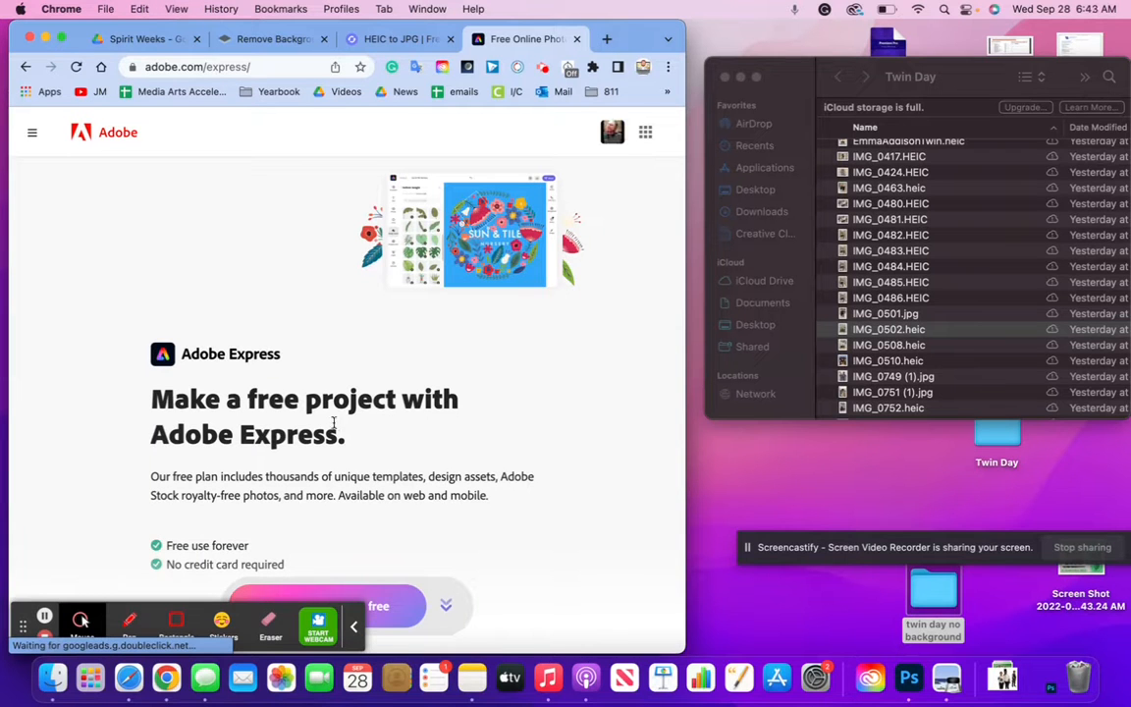
{"action": "scroll", "coordinate": [321, 520], "scroll_direction": "down", "scroll_amount": 3}
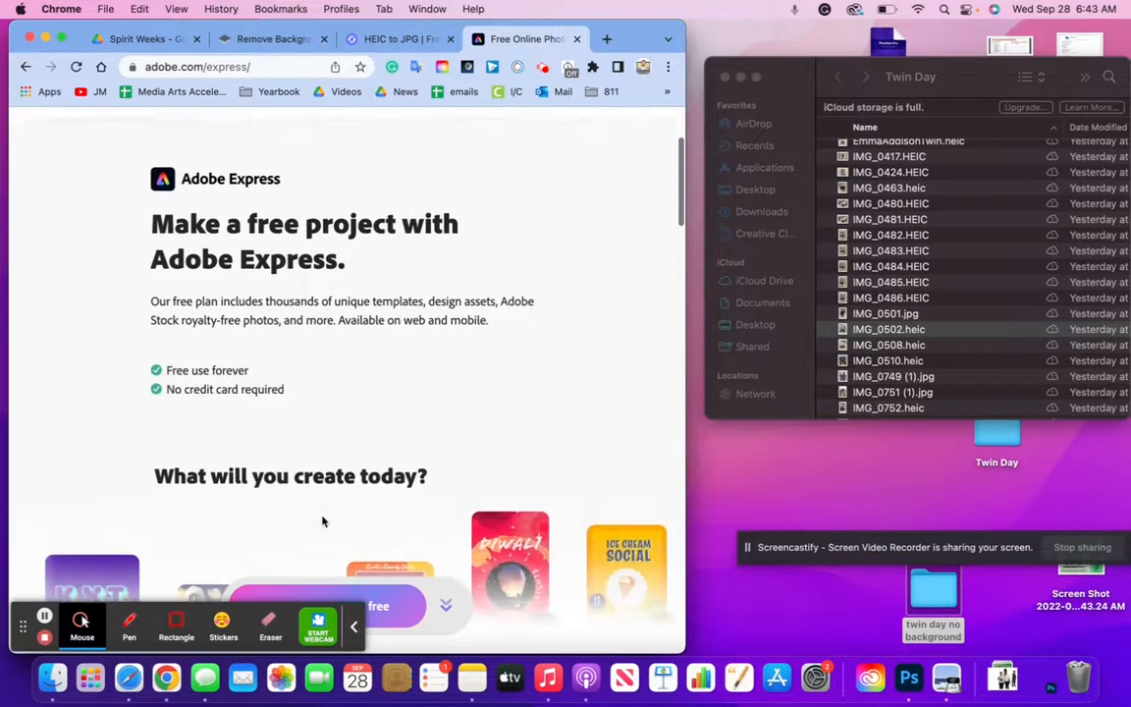
{"action": "scroll", "coordinate": [322, 388], "scroll_direction": "up", "scroll_amount": 1}
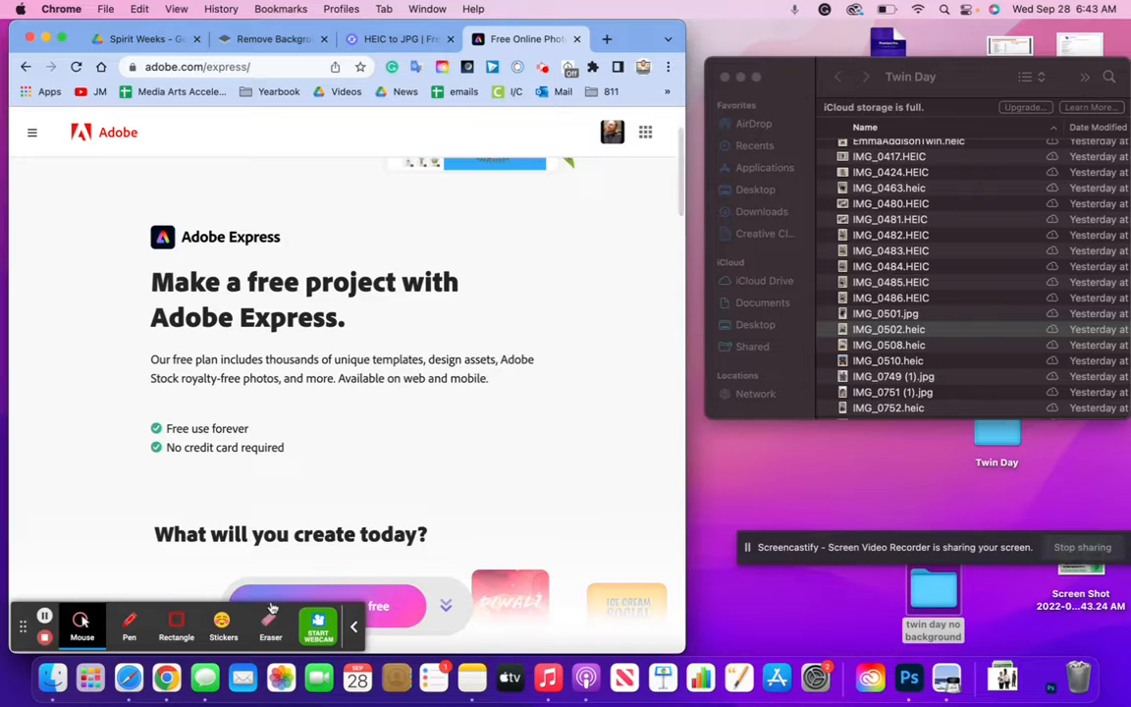
{"action": "left_click", "coordinate": [356, 629]}
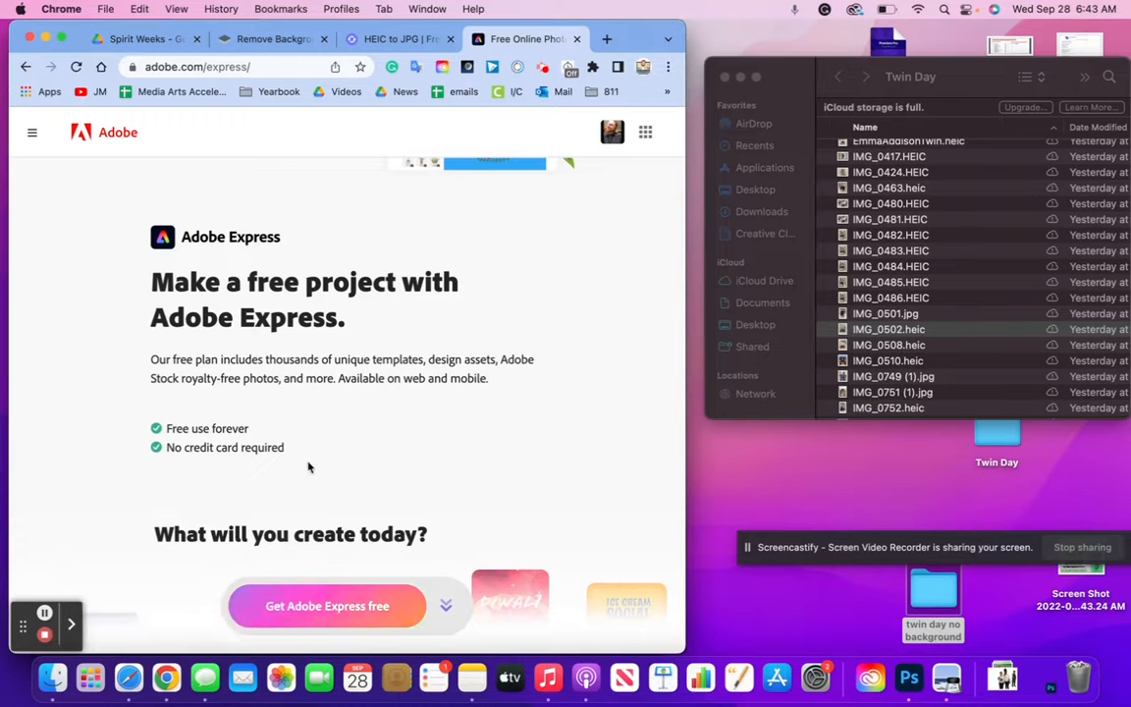
{"action": "scroll", "coordinate": [427, 411], "scroll_direction": "up", "scroll_amount": 2}
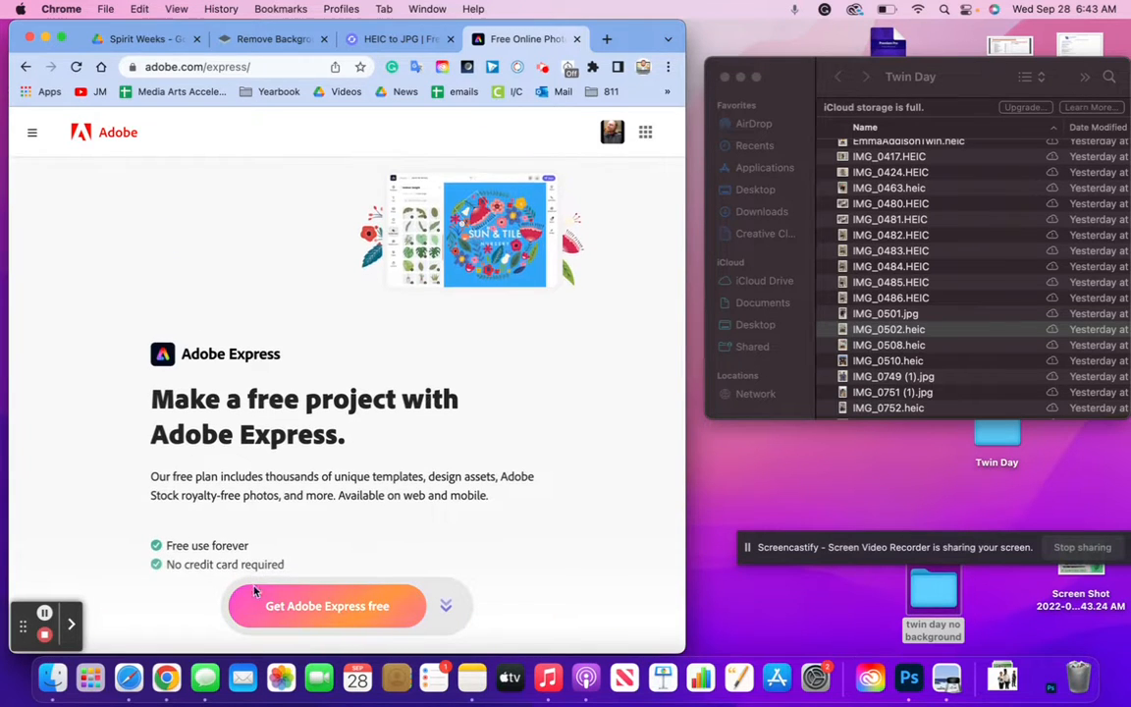
{"action": "left_click", "coordinate": [294, 609]}
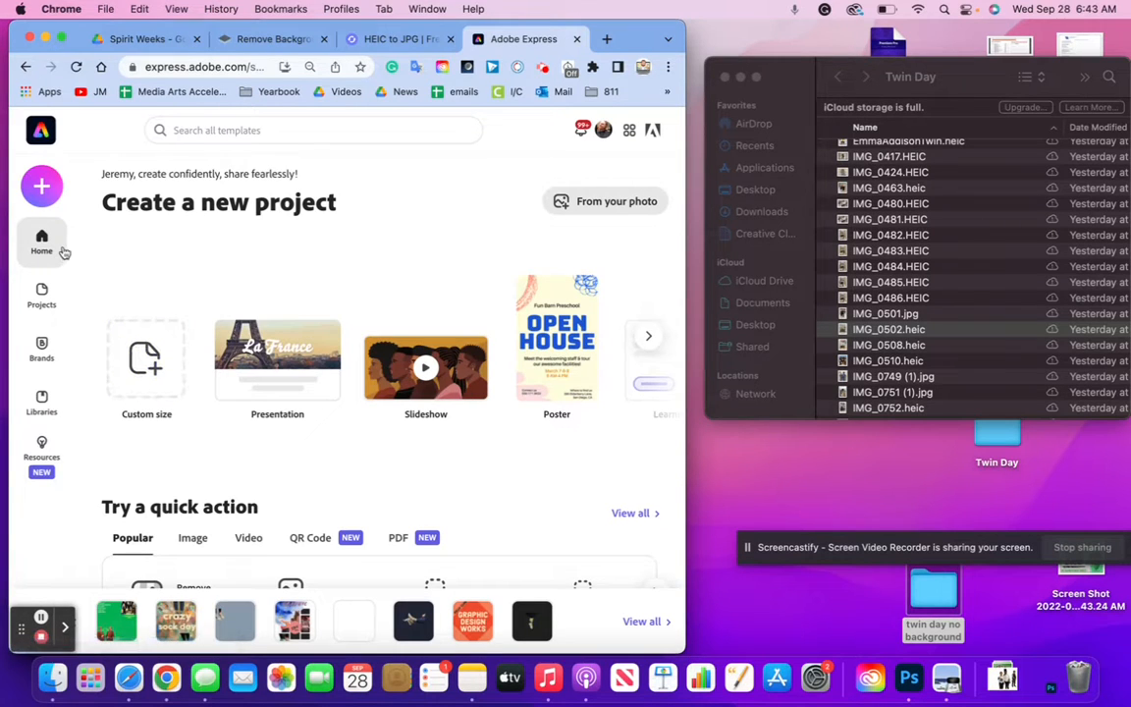
Choose Remove background from the quick actions and try dropping IMG_0502.heic onto it
{"action": "left_click", "coordinate": [42, 187]}
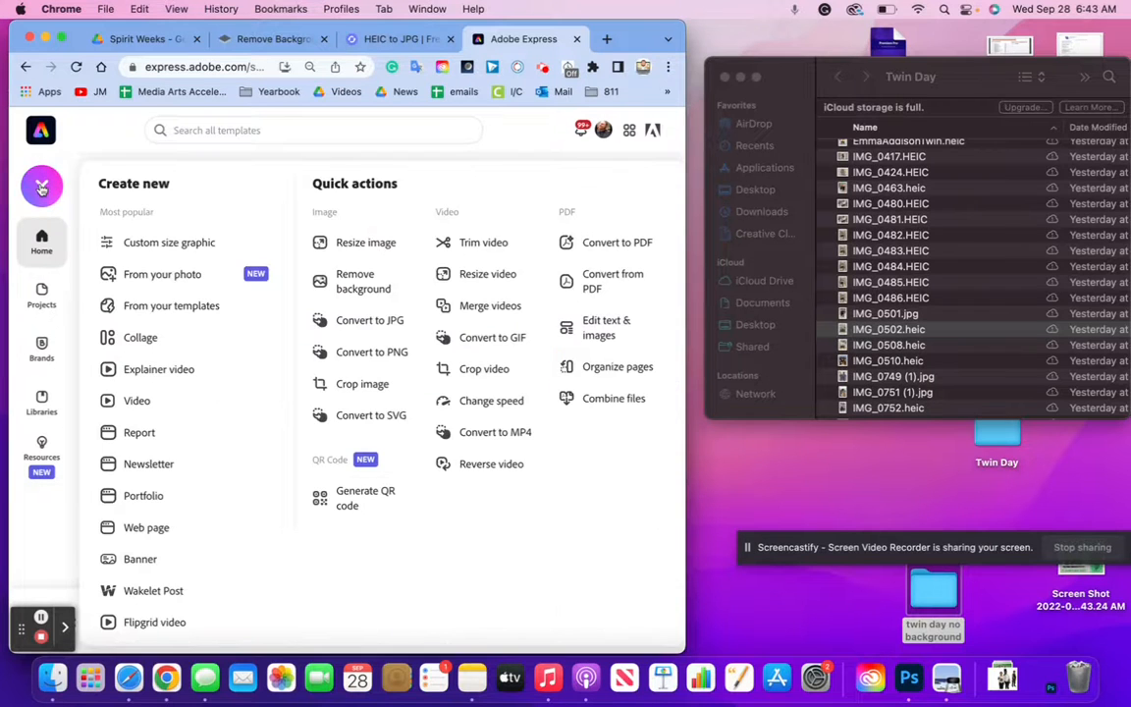
{"action": "left_click", "coordinate": [340, 282]}
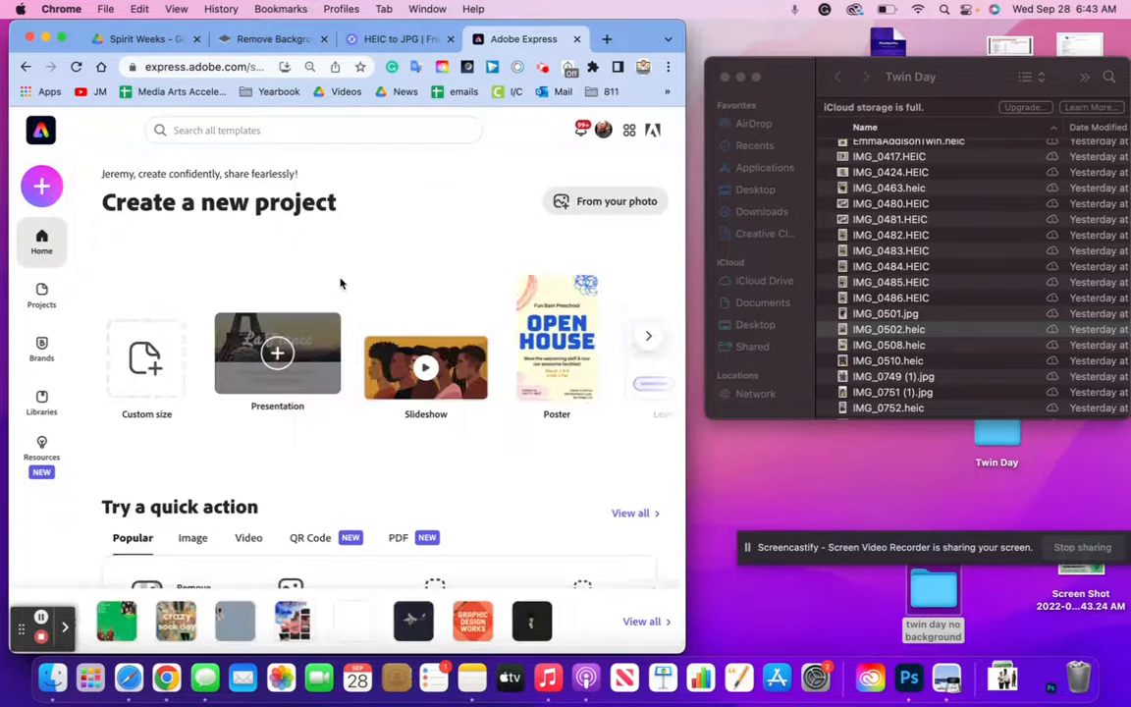
{"action": "left_click_drag", "start_coordinate": [859, 334], "coordinate": [350, 315]}
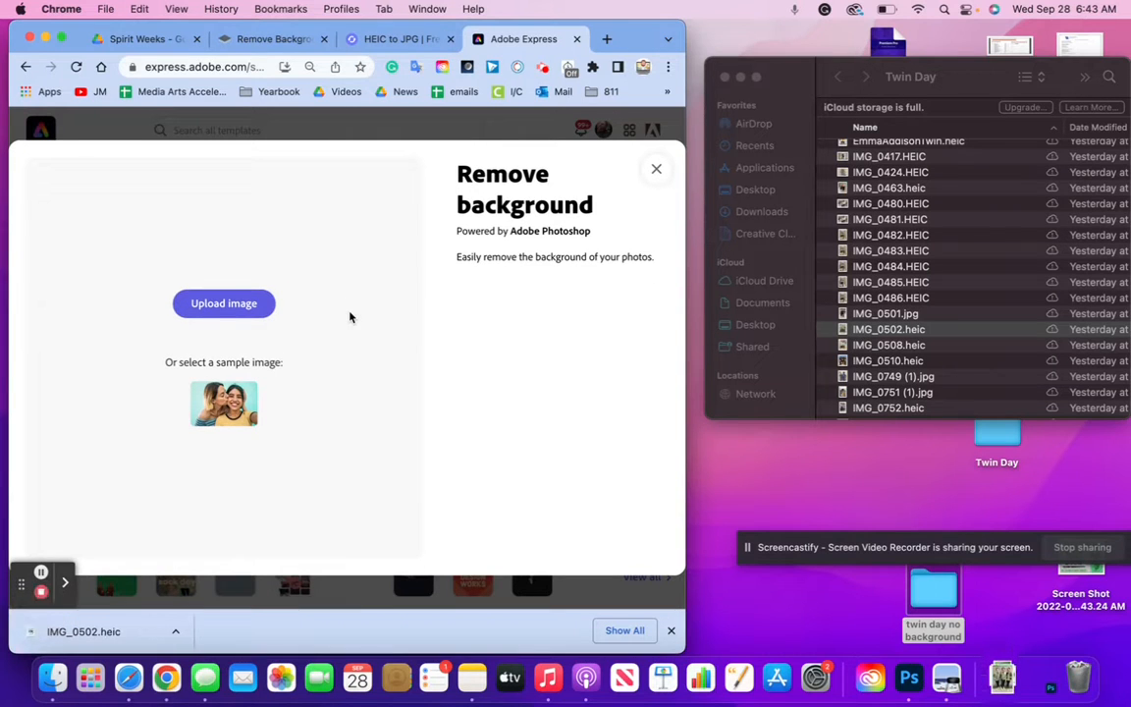
{"action": "left_click", "coordinate": [901, 379]}
{"action": "left_click_drag", "start_coordinate": [901, 379], "coordinate": [216, 305]}
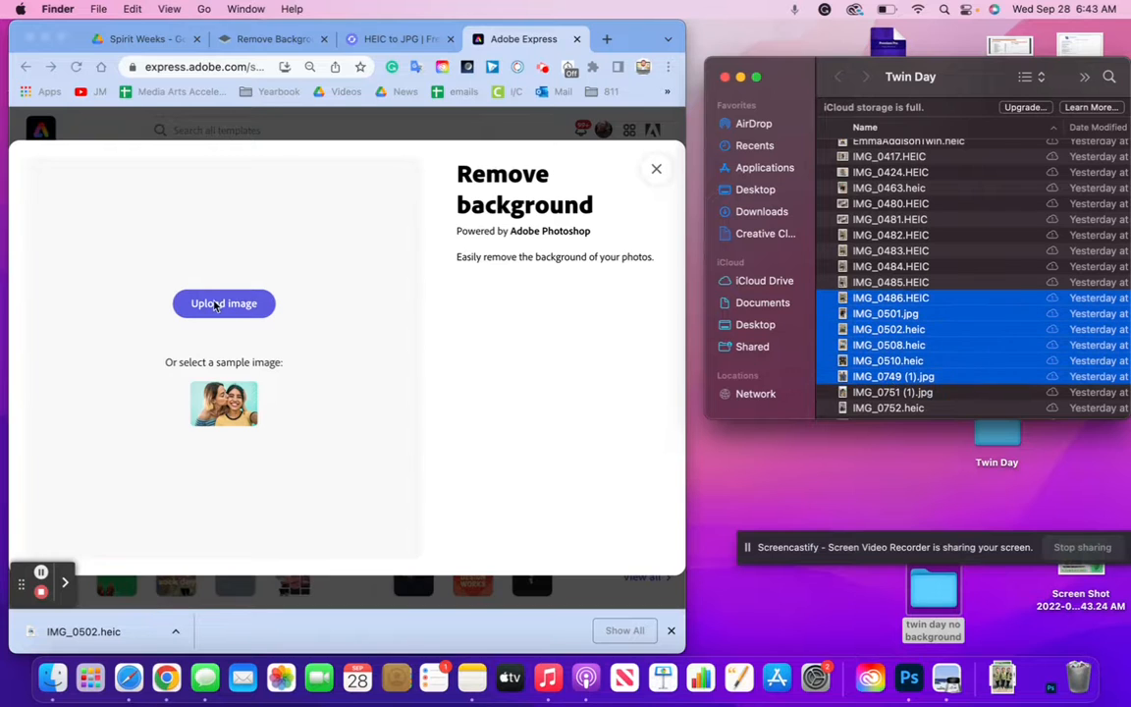
{"action": "left_click_drag", "start_coordinate": [3, 562], "coordinate": [140, 282]}
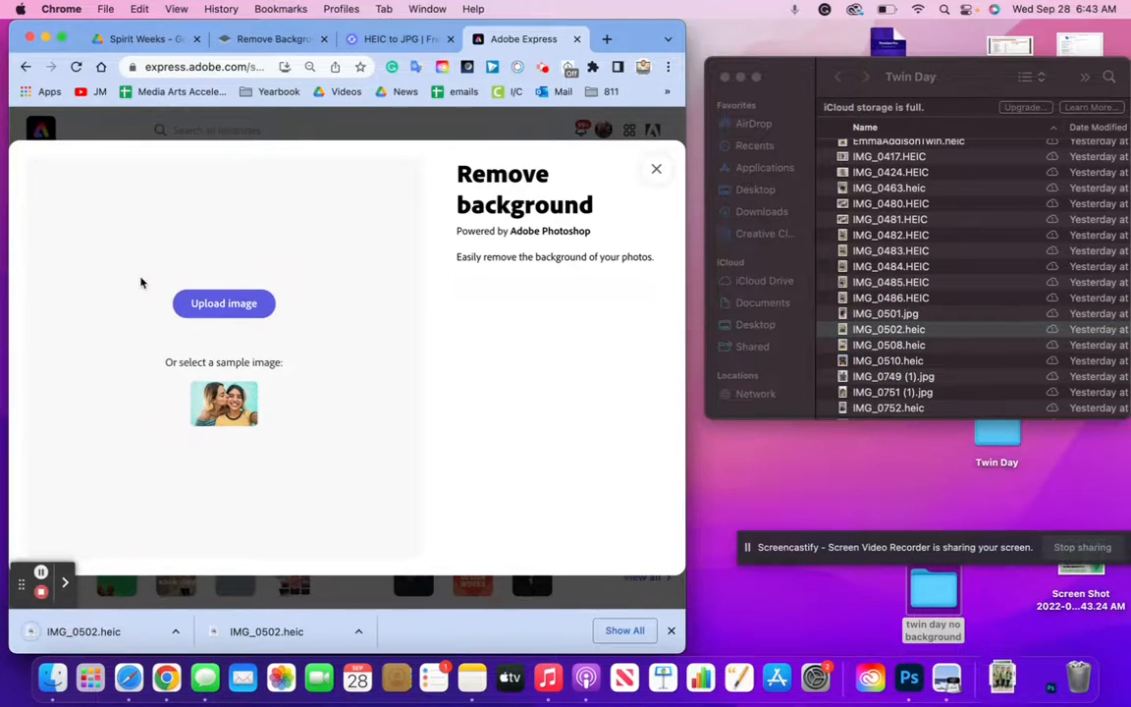
Drag IMG_0501.jpg into the background remover and close the stray IMG_0501.jpg tab
{"action": "left_click", "coordinate": [876, 324]}
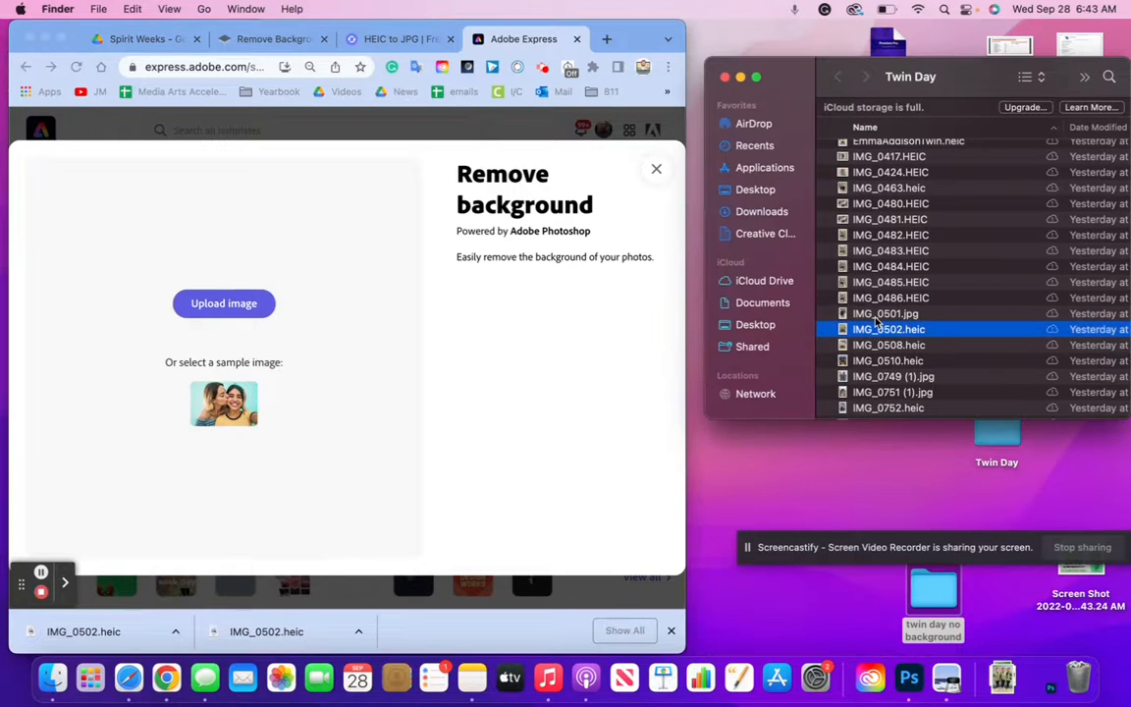
{"action": "left_click", "coordinate": [870, 319]}
{"action": "left_click_drag", "start_coordinate": [847, 316], "coordinate": [258, 319]}
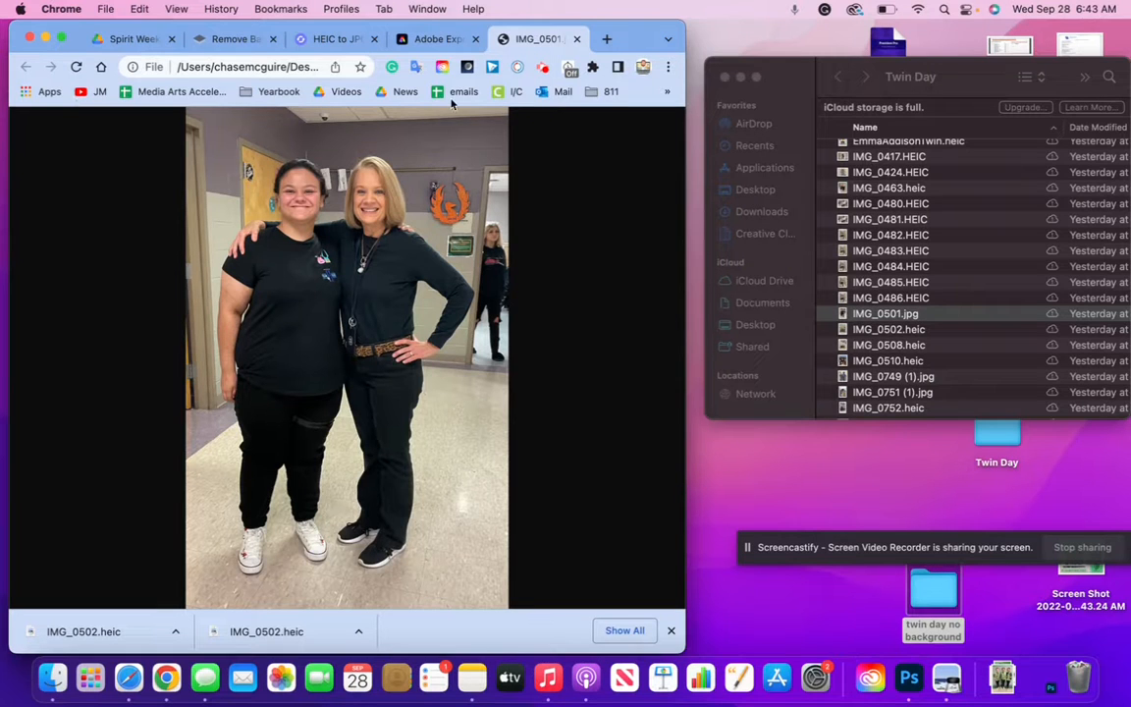
{"action": "left_click", "coordinate": [576, 39]}
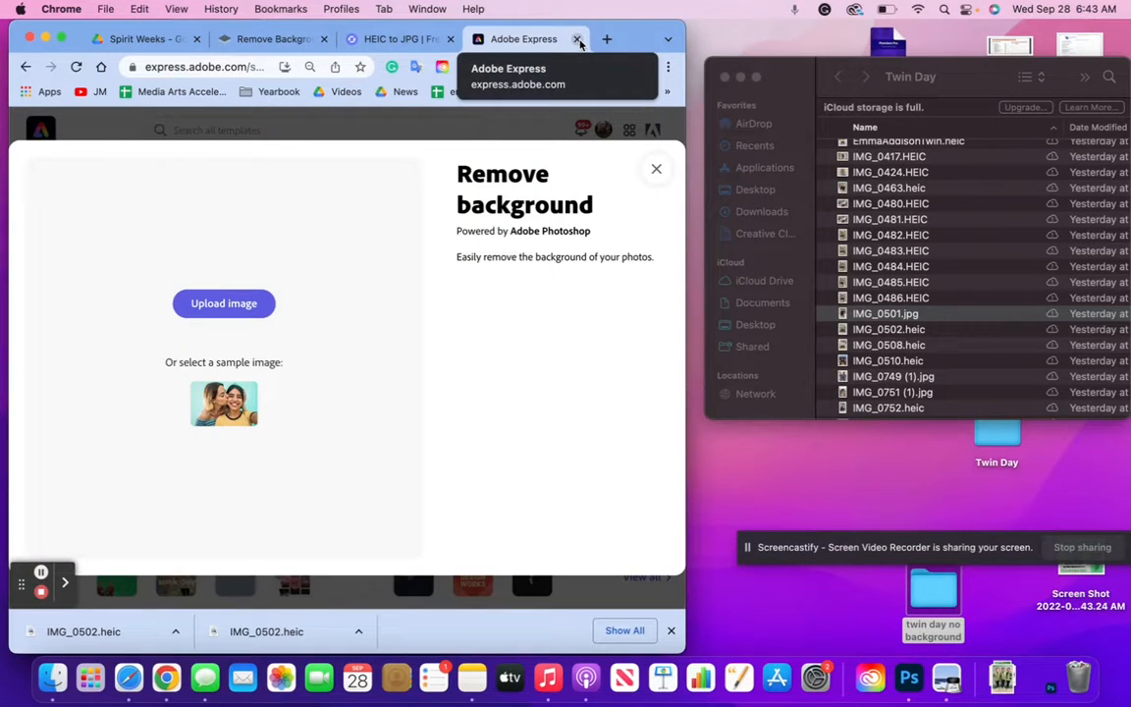